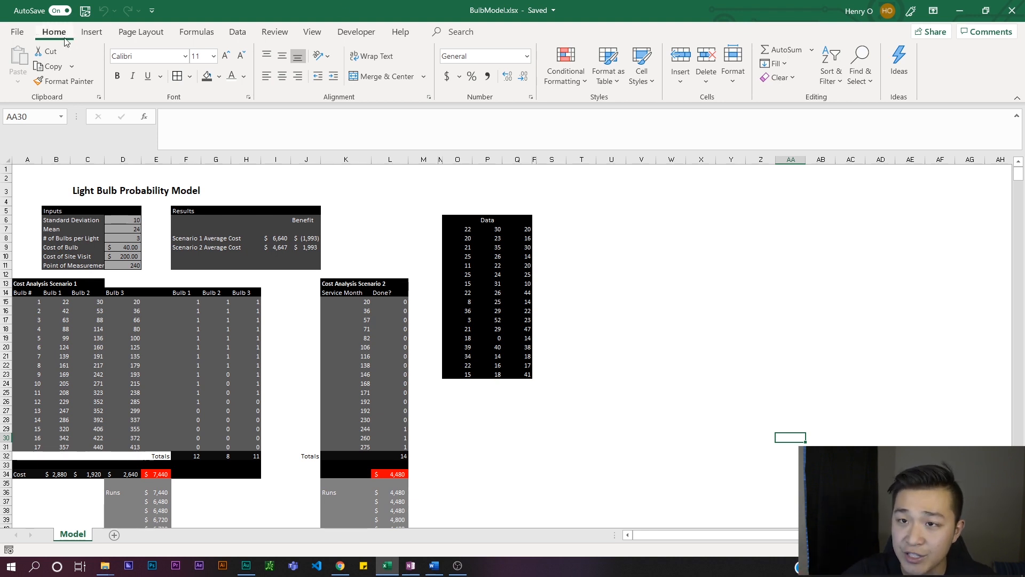
pyautogui.click(28, 36)
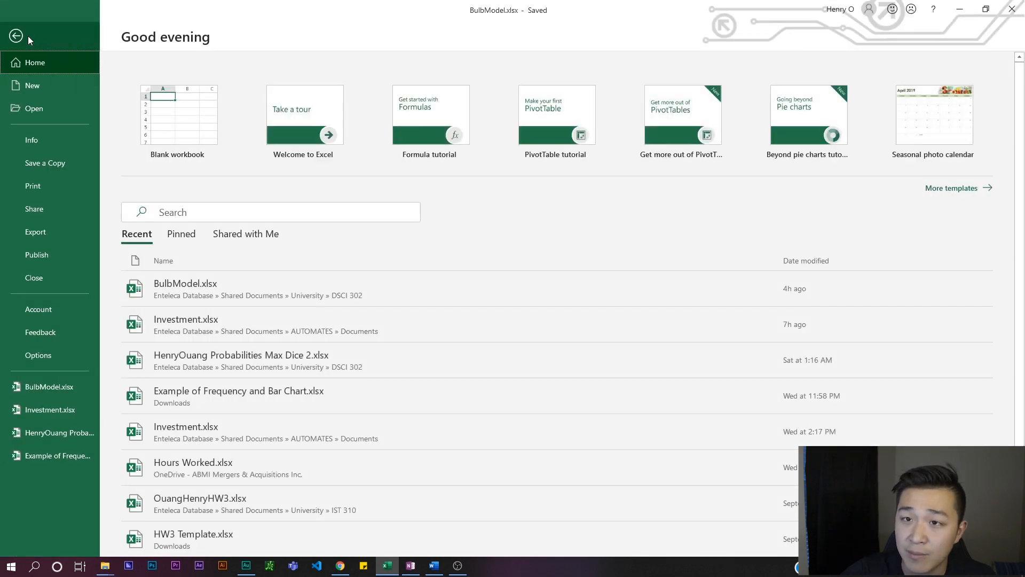
pyautogui.click(28, 36)
pyautogui.scroll(-1, 296, 287)
pyautogui.scroll(1, 295, 287)
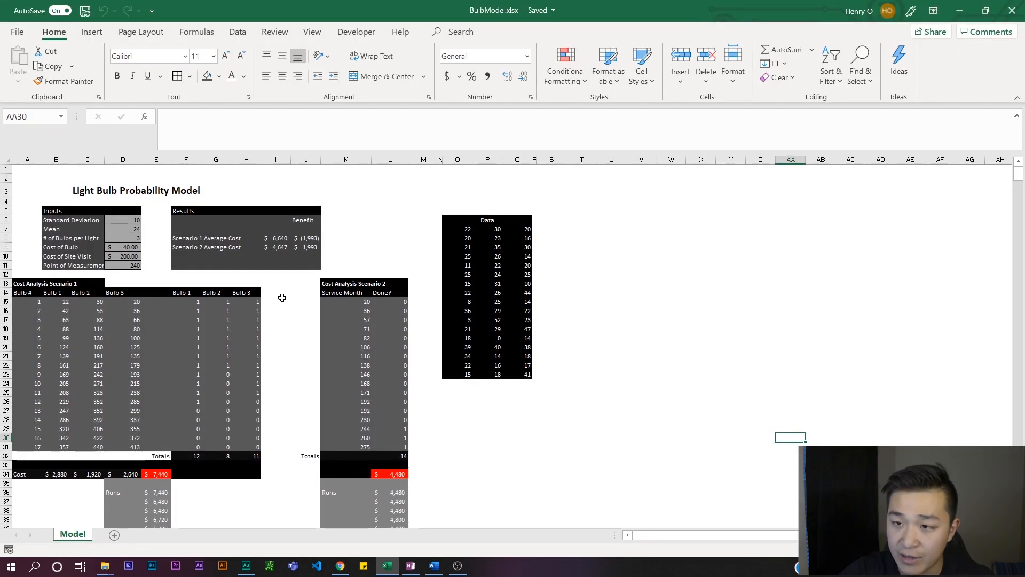
# - Examine the Inputs block and the two Cost Analysis Scenario tables in the Light Bulb Probability Model
pyautogui.moveTo(48, 210); pyautogui.dragTo(125, 272)
pyautogui.click(126, 265)
pyautogui.moveTo(125, 220); pyautogui.dragTo(132, 265)
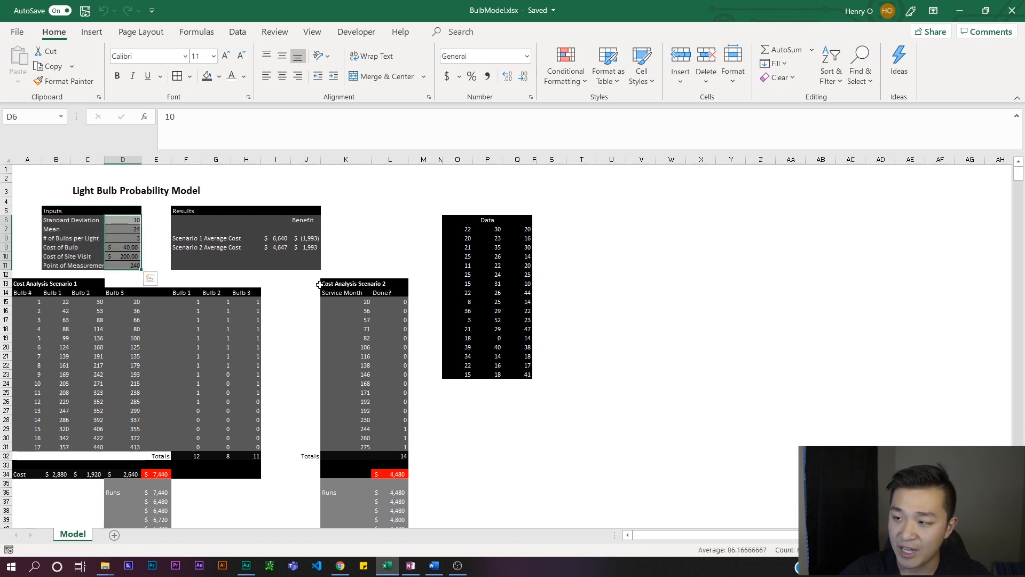
pyautogui.click(37, 268)
pyautogui.scroll(-1, 37, 271)
pyautogui.moveTo(25, 264); pyautogui.dragTo(267, 520)
pyautogui.moveTo(327, 263); pyautogui.dragTo(394, 497)
pyautogui.click(457, 474)
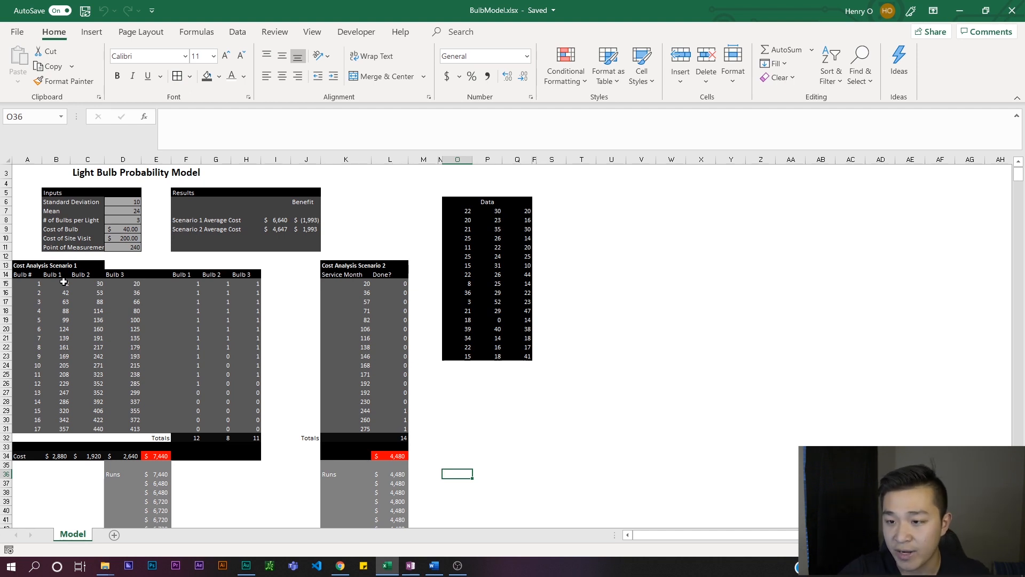
# - Examine the Service Month and Done? columns of Cost Analysis Scenario 2 and the Results block
pyautogui.click(374, 346)
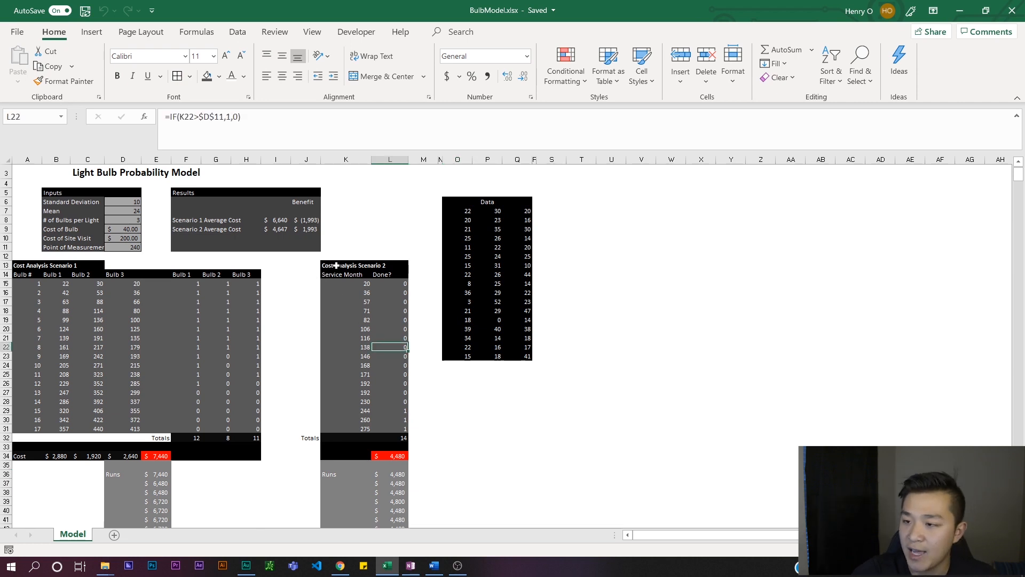
pyautogui.moveTo(338, 266); pyautogui.dragTo(399, 370)
pyautogui.click(426, 322)
pyautogui.moveTo(351, 284); pyautogui.dragTo(399, 376)
pyautogui.click(416, 358)
pyautogui.click(344, 230)
pyautogui.moveTo(184, 194); pyautogui.dragTo(314, 253)
pyautogui.click(374, 248)
pyautogui.click(375, 255)
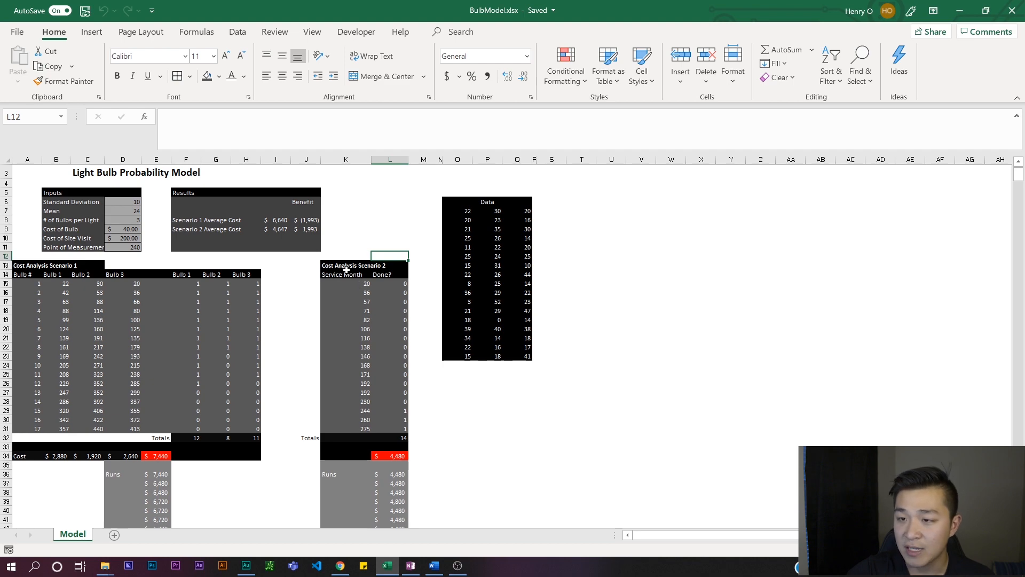
pyautogui.click(183, 194)
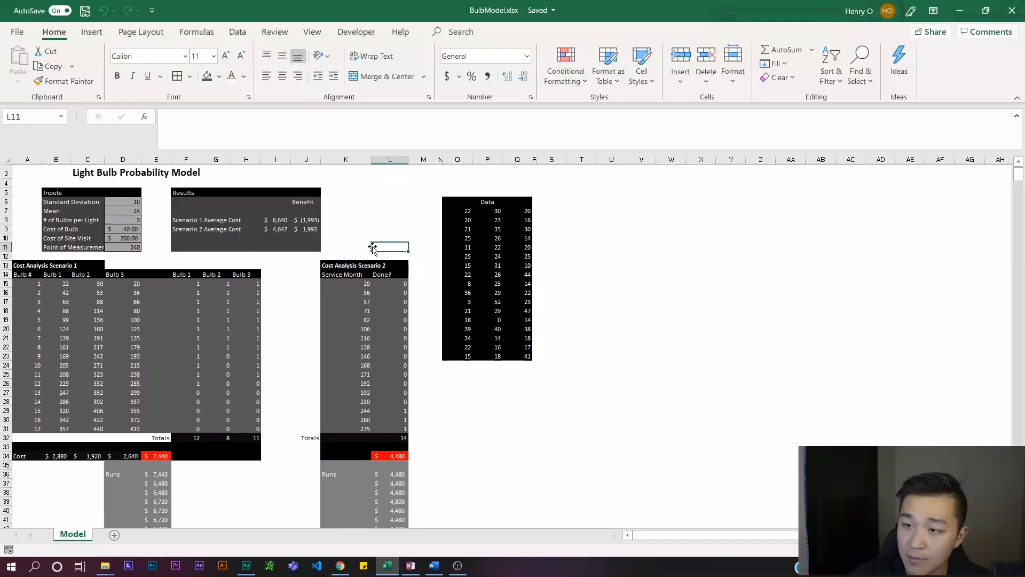
pyautogui.scroll(1, 164, 191)
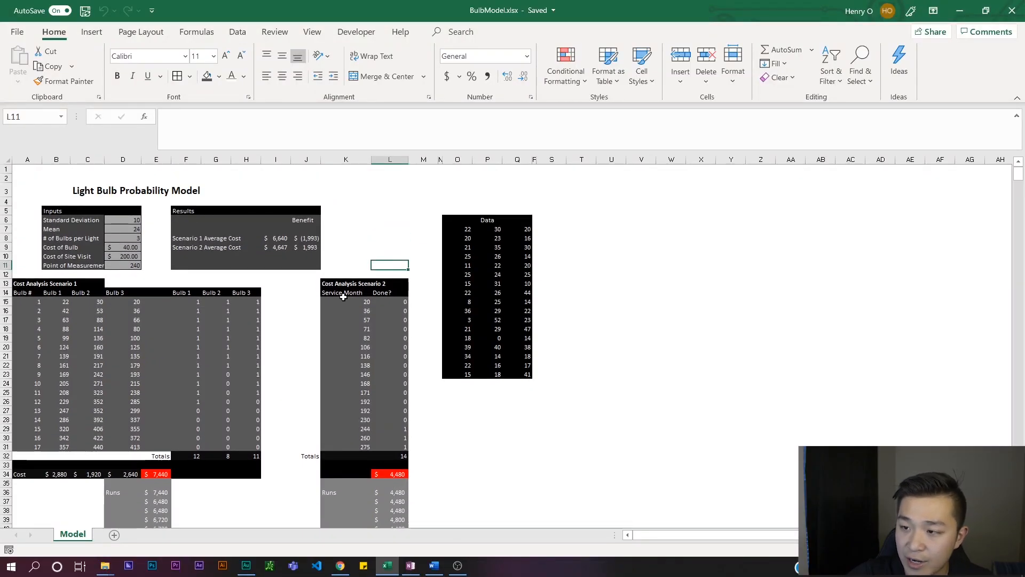
pyautogui.click(382, 320)
# - Create a new blank workbook
pyautogui.click(18, 33)
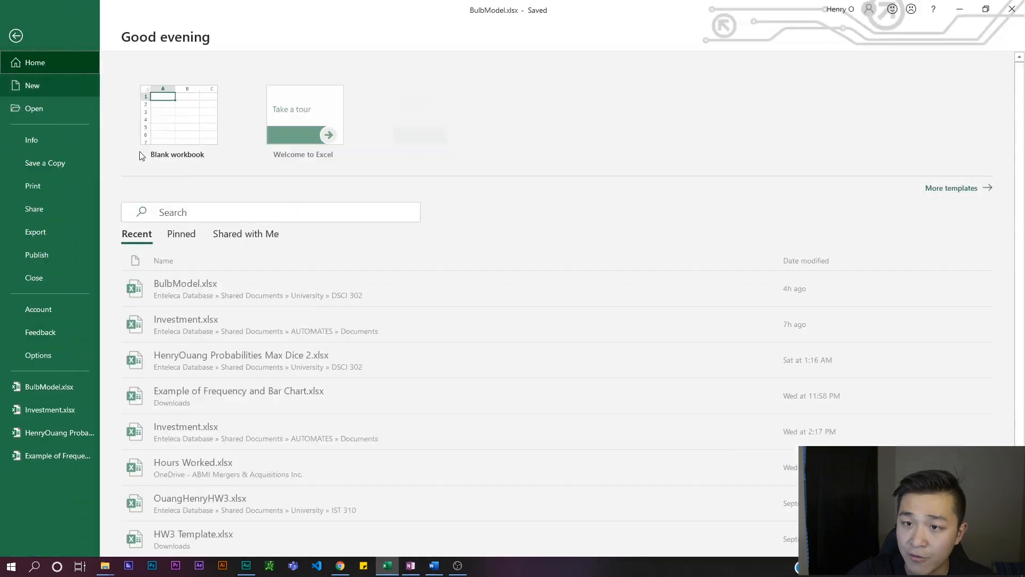
pyautogui.click(28, 85)
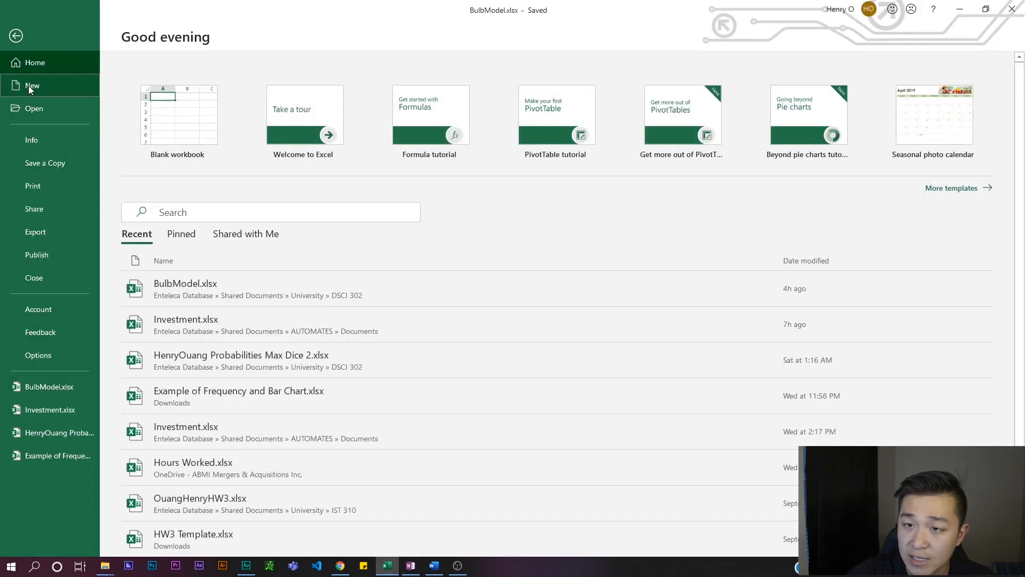
pyautogui.click(217, 208)
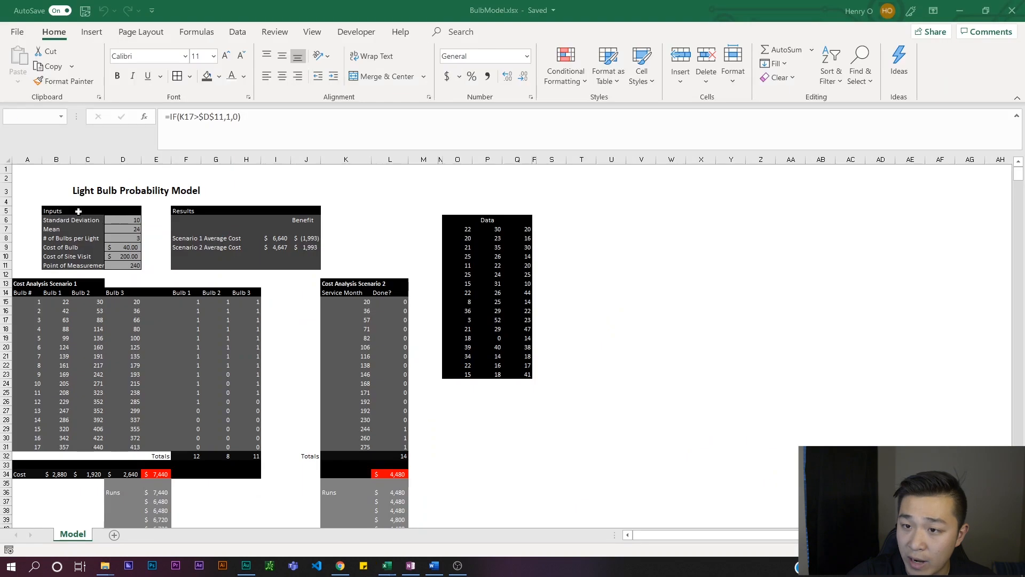
# - Enter the title "Lightbulb Probability Problem" in B2 and merge and center it across B2:E2
pyautogui.click(84, 189)
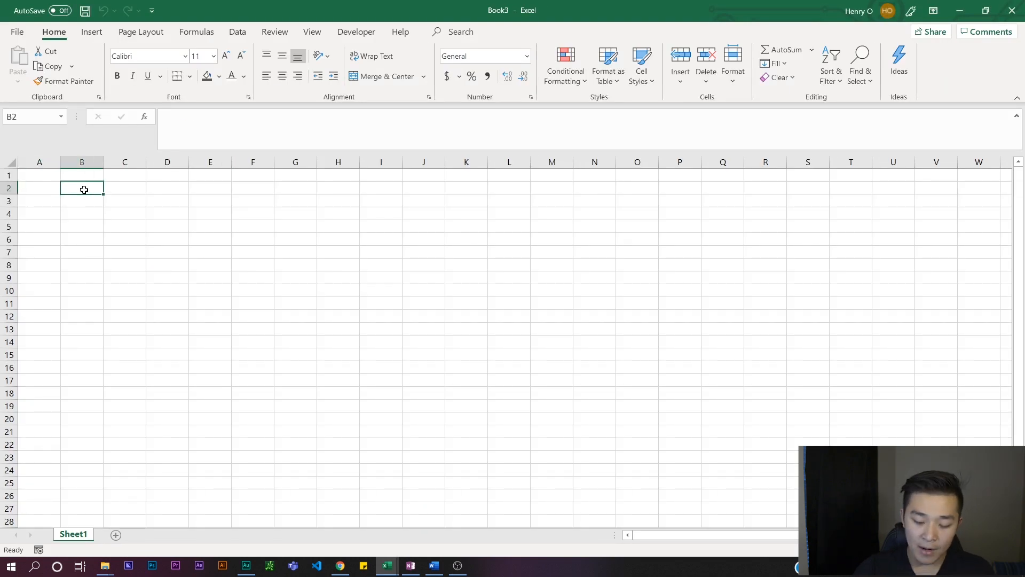
pyautogui.doubleClick(85, 190)
pyautogui.write('Lightbulb Probability Problem')
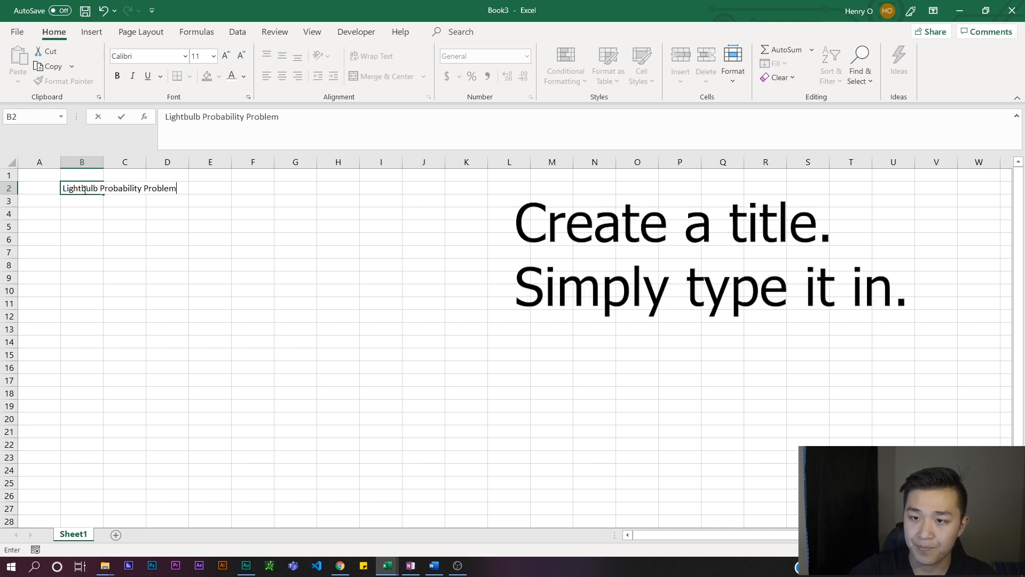
pyautogui.press('Return')
pyautogui.moveTo(84, 189); pyautogui.dragTo(206, 187)
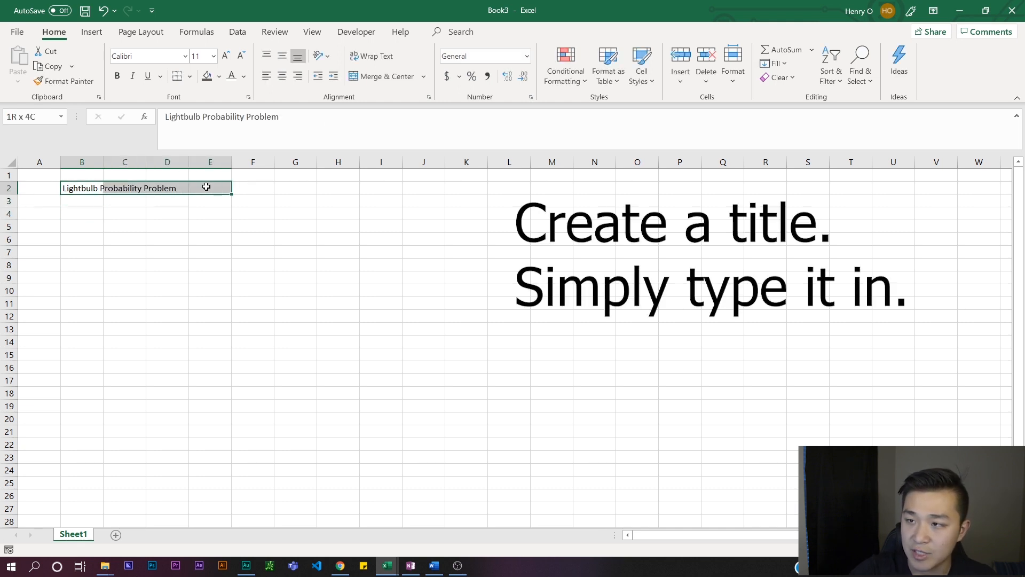
# - Enter the section heading "Inputs" in cell B4
pyautogui.click(69, 216)
pyautogui.write('I')
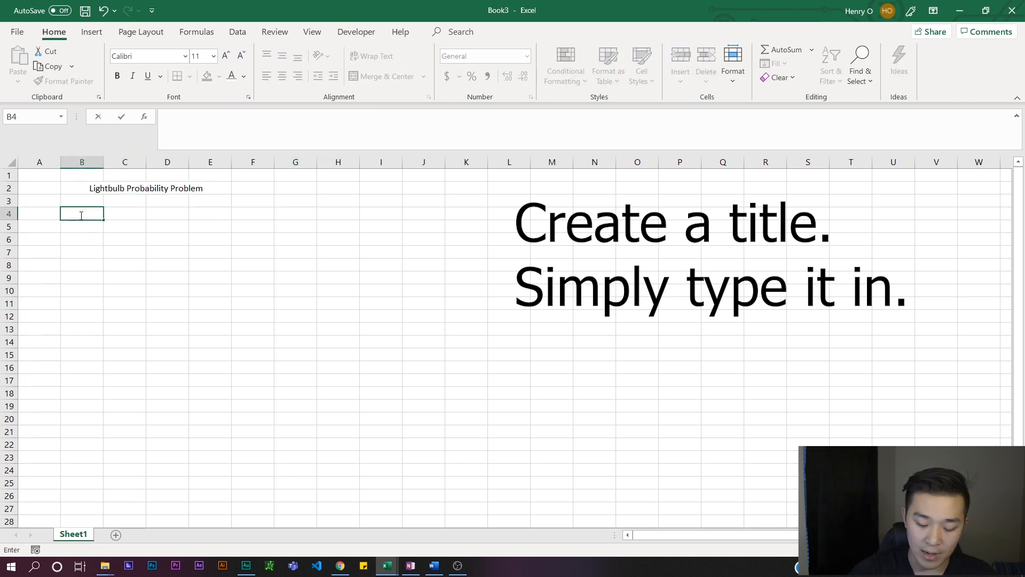
pyautogui.write('nputs')
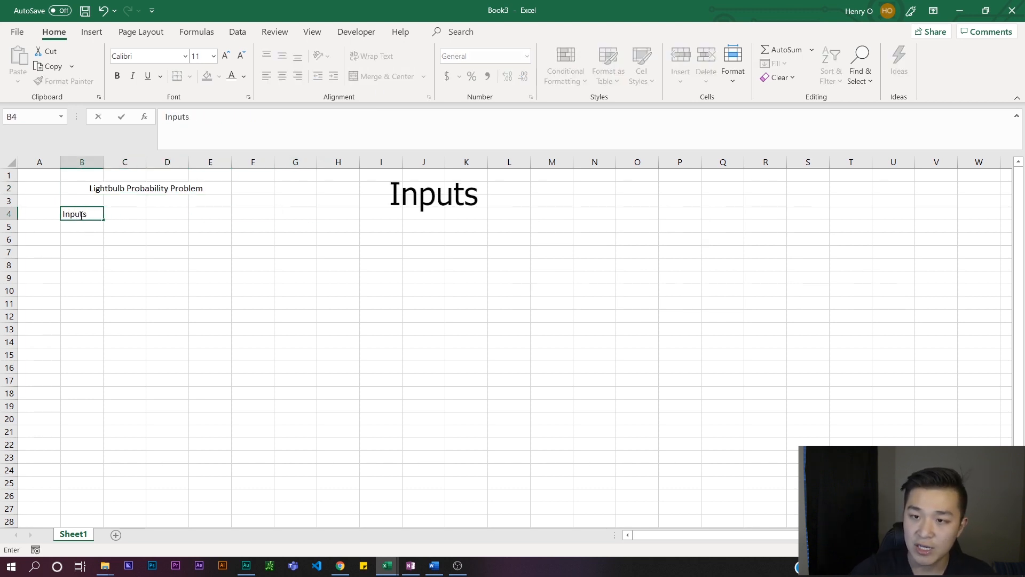
pyautogui.press('Return')
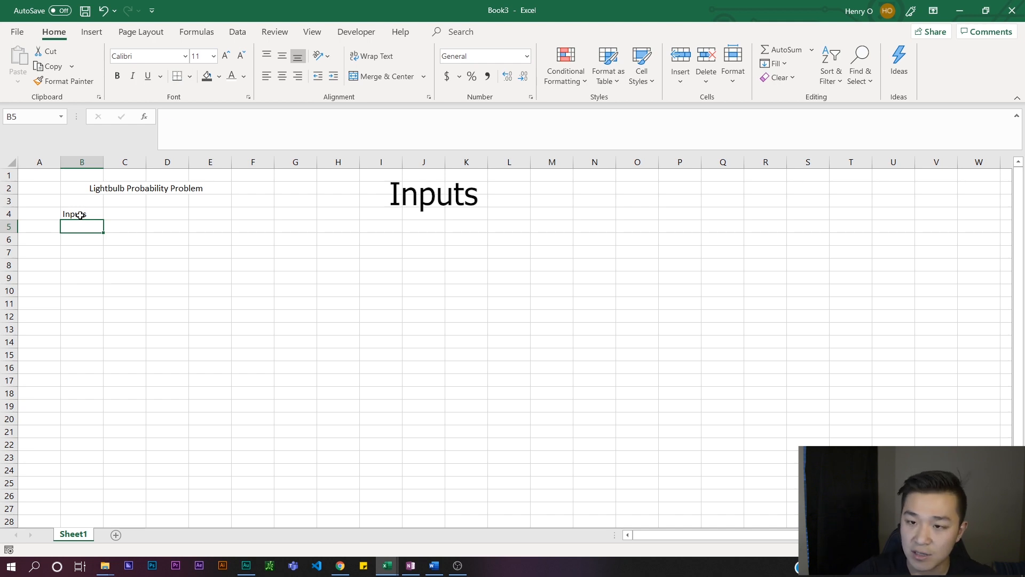
# - Add the input label "Mean Lifespan" in B5 with the value 24 in D5
pyautogui.write('Mean Lifespan')
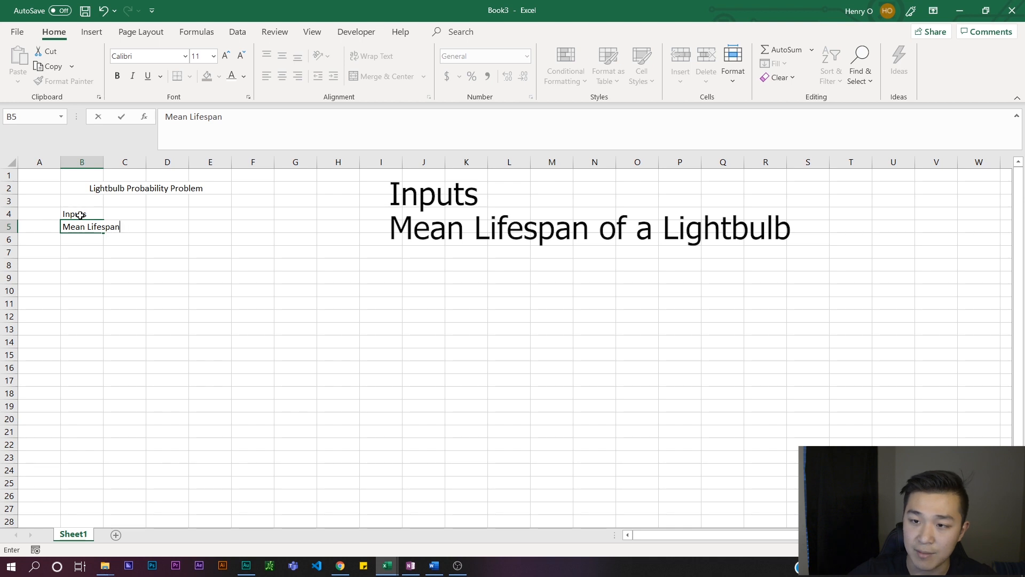
pyautogui.click(182, 227)
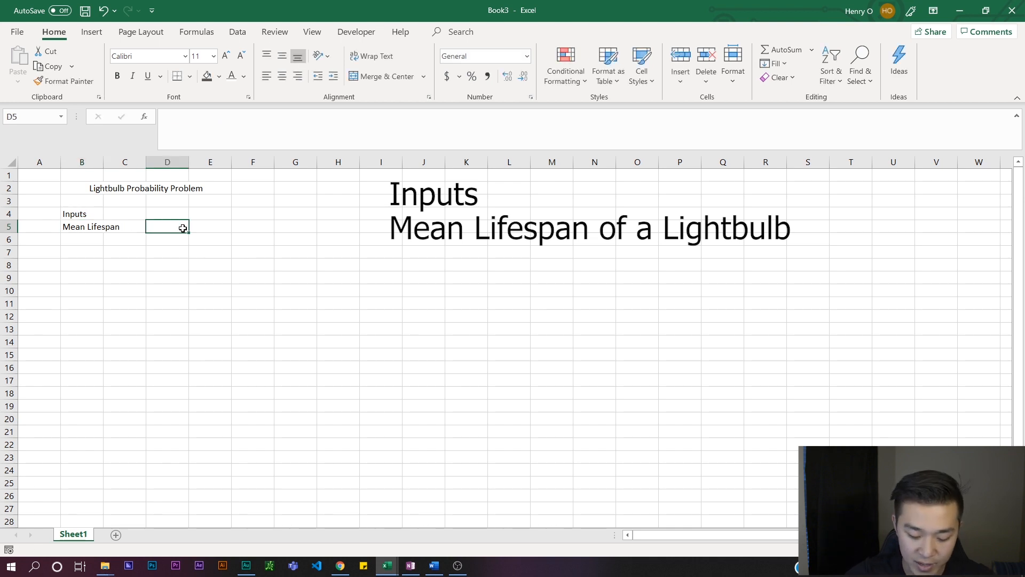
pyautogui.write('24')
pyautogui.press('Return')
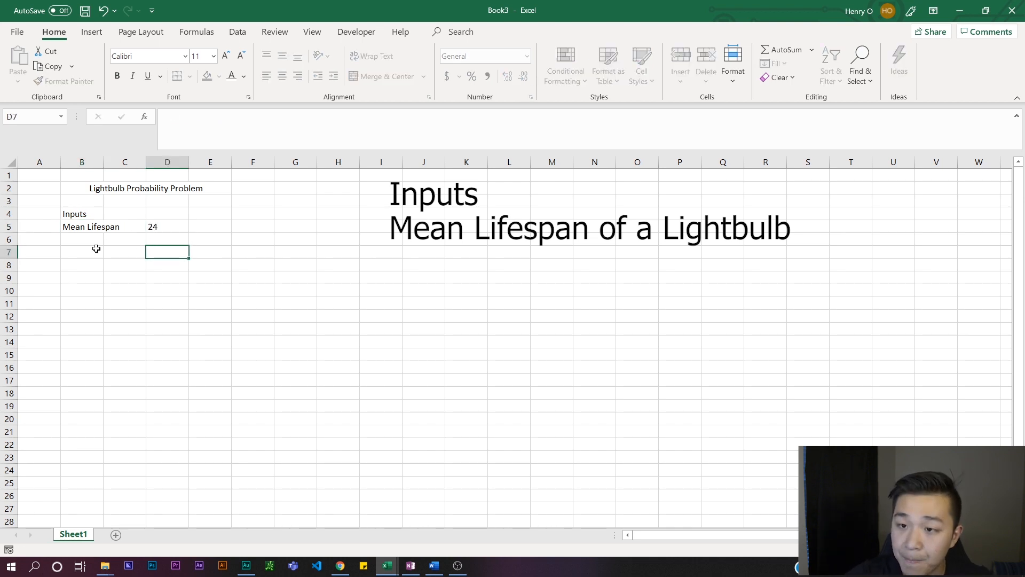
# - Add the input label "Standard Deviation" in B6 with the value 10 in D6
pyautogui.click(78, 239)
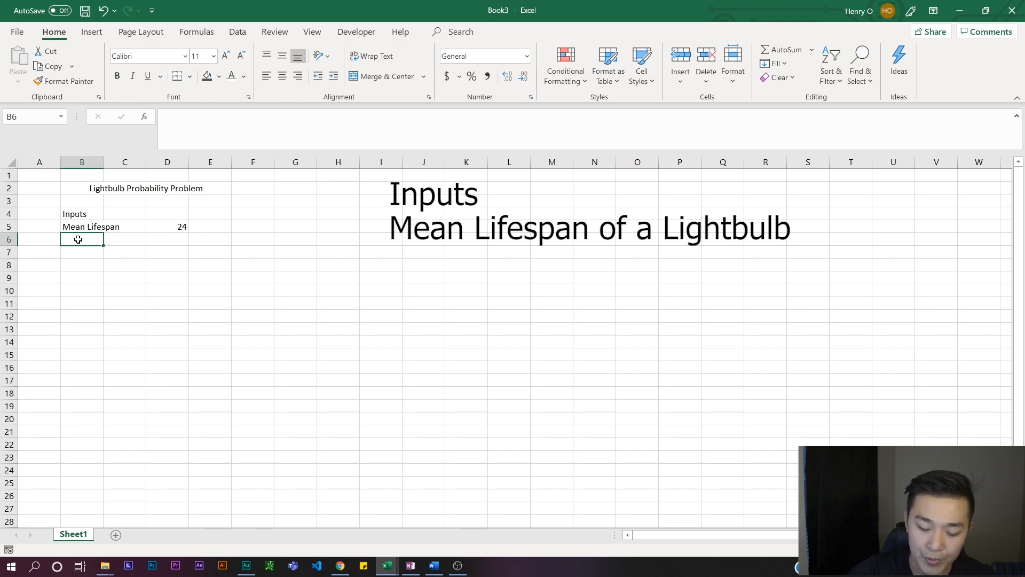
pyautogui.write('Standaard Deviation')
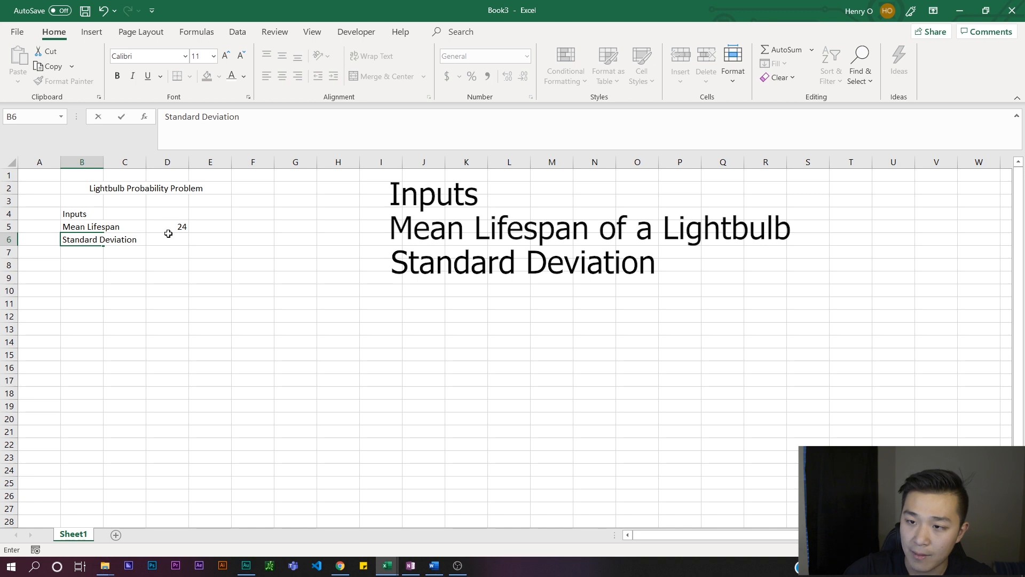
pyautogui.click(169, 238)
pyautogui.write('10')
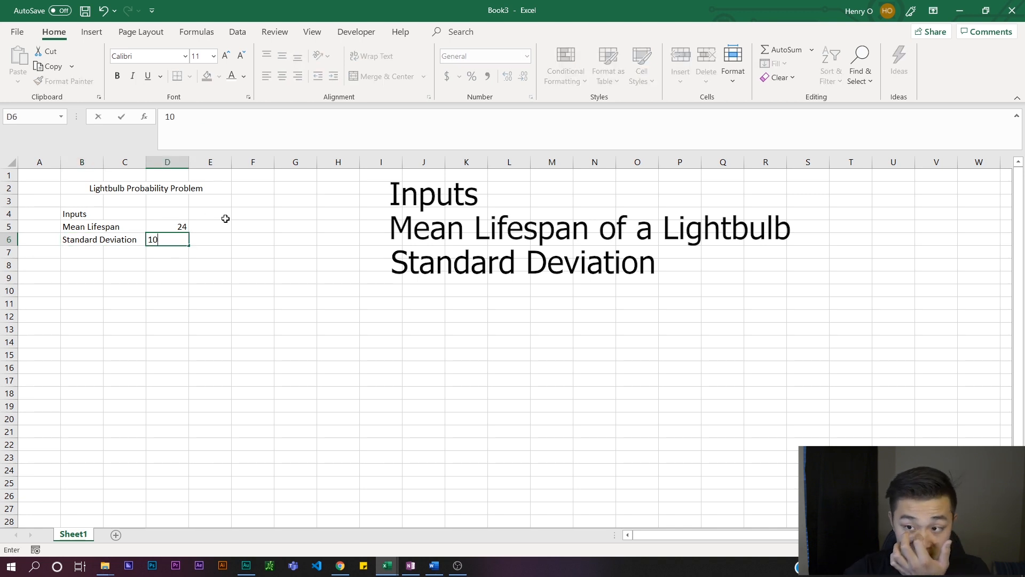
pyautogui.click(225, 218)
pyautogui.click(183, 227)
pyautogui.click(176, 239)
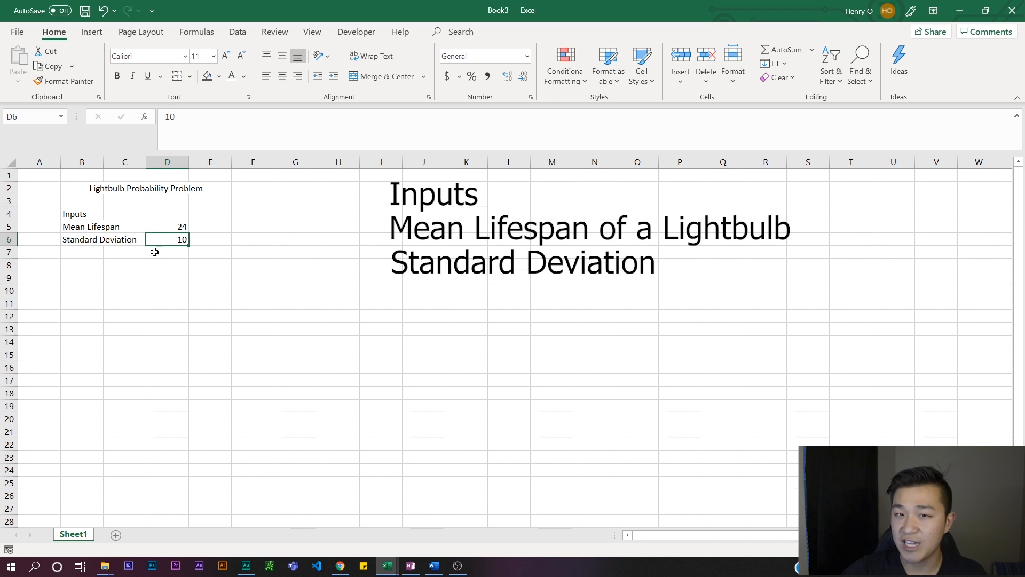
# - Add the input label "Cost per Lightbulb" in B7 with the value 40 in D7
pyautogui.click(92, 256)
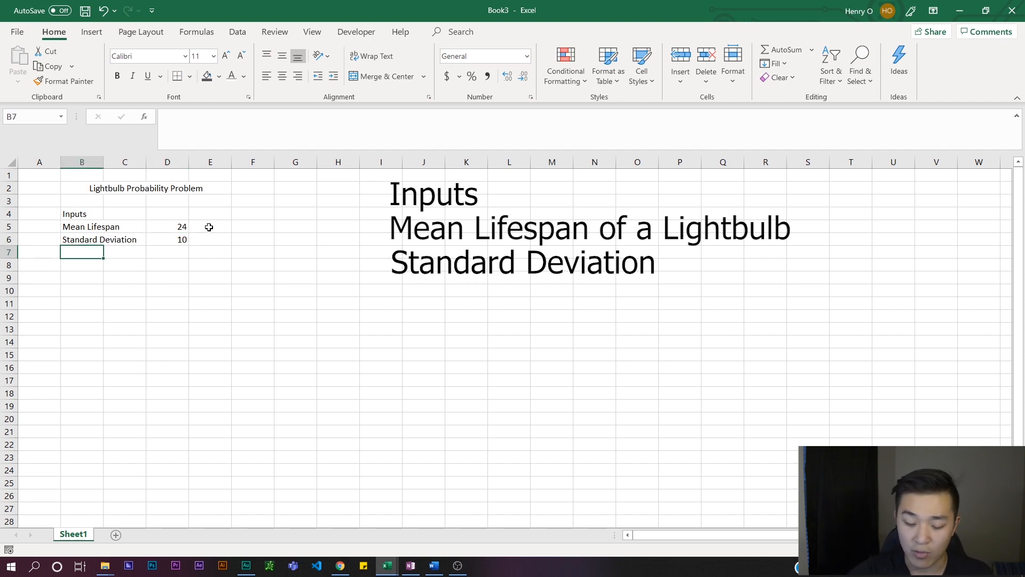
pyautogui.write('Cos')
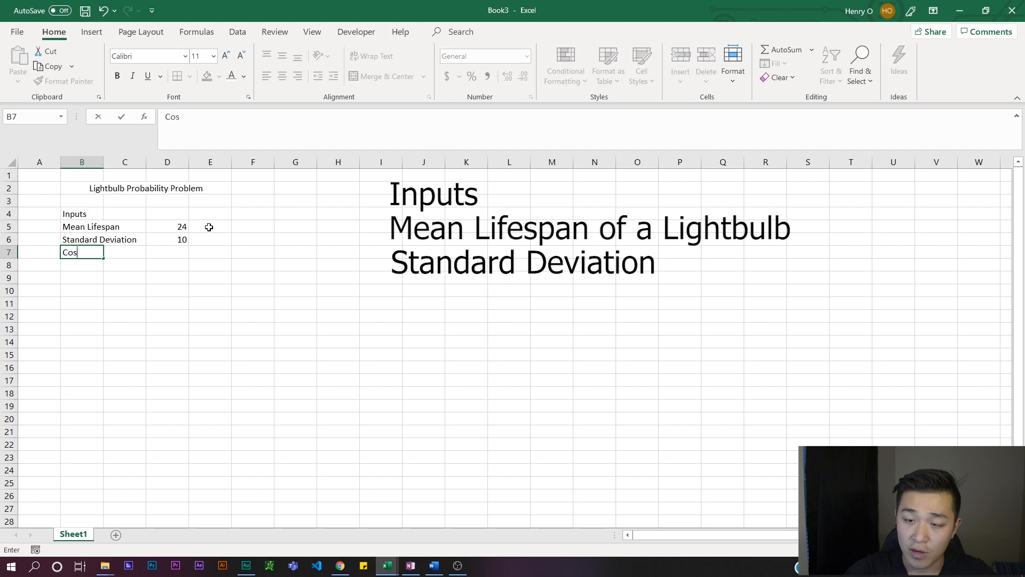
pyautogui.write('t of Light')
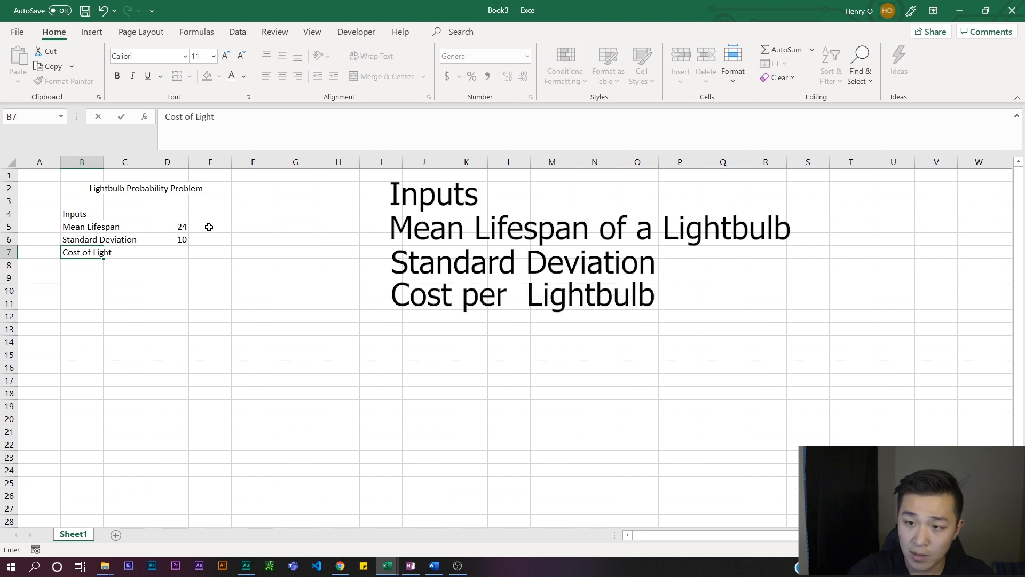
pyautogui.press('BackSpace')
pyautogui.press('BackSpace')
pyautogui.press('BackSpace')
pyautogui.press('BackSpace')
pyautogui.press('BackSpace')
pyautogui.press('BackSpace')
pyautogui.press('BackSpace')
pyautogui.press('BackSpace')
pyautogui.write('per L')
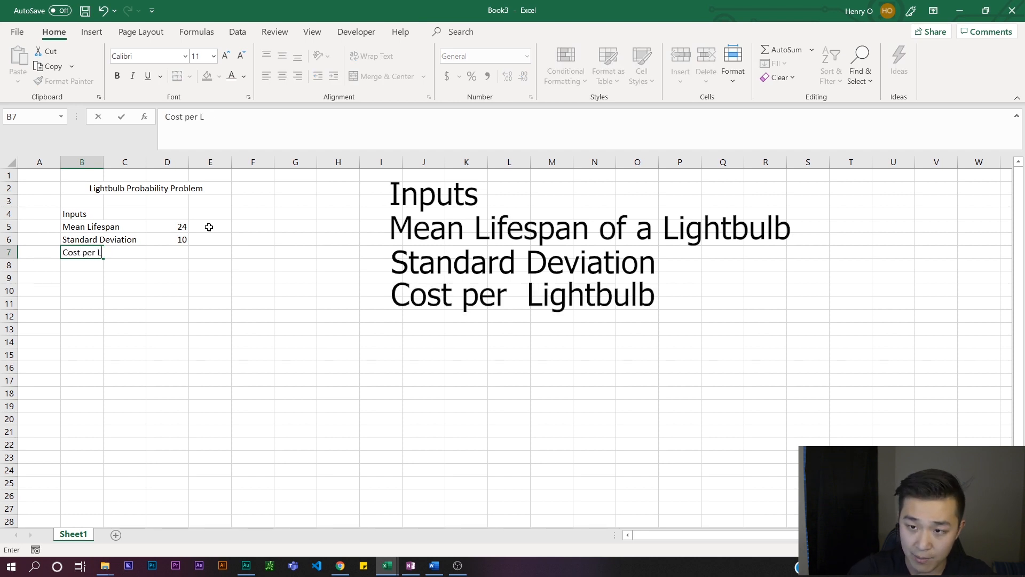
pyautogui.write('ightbulb')
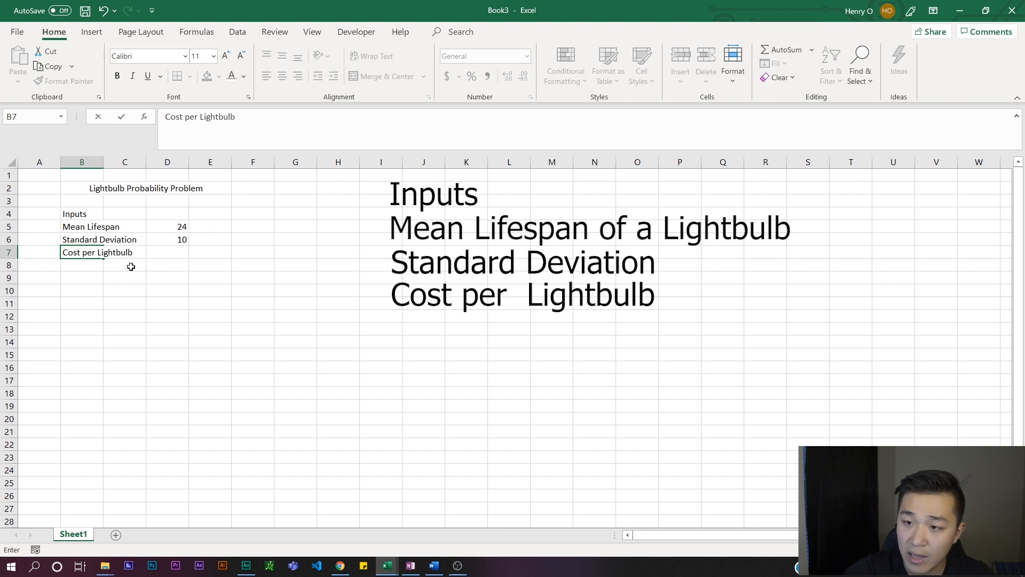
pyautogui.click(165, 255)
pyautogui.write('40')
pyautogui.click(226, 253)
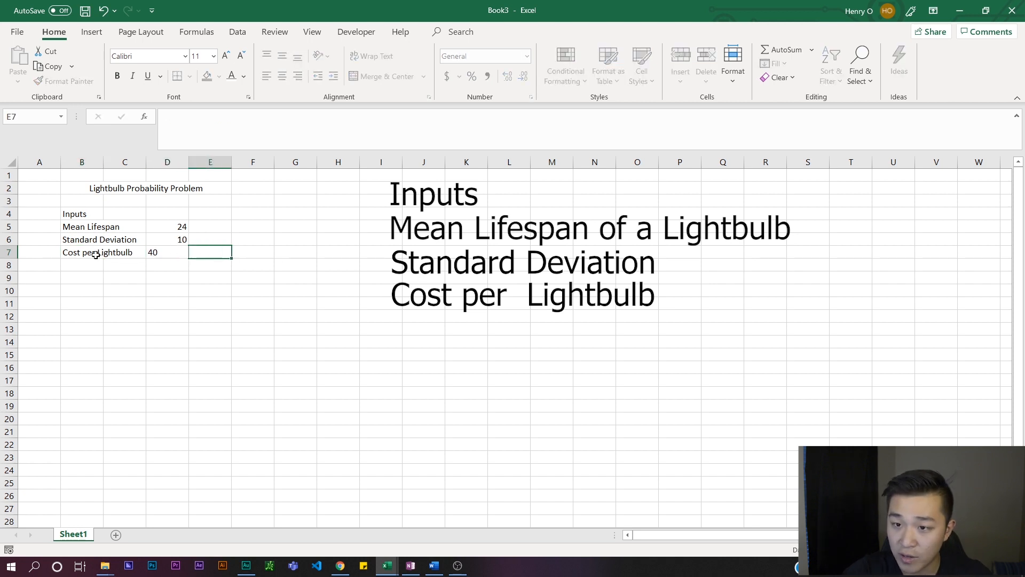
# - Add the input label "Cost per Site Visit" in B8 with the value 200 in D8
pyautogui.click(86, 261)
pyautogui.write('Cost per Visit')
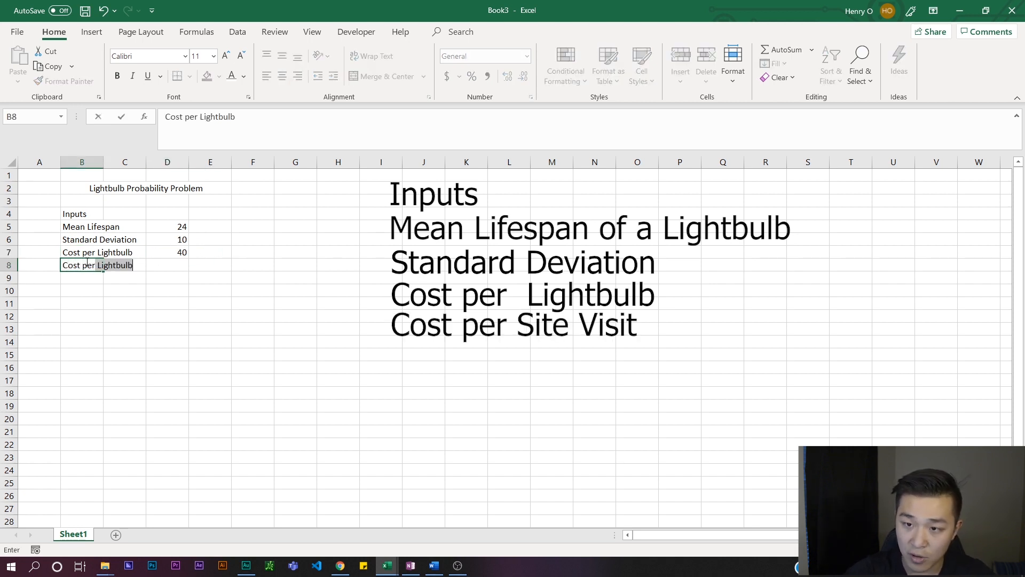
pyautogui.press('BackSpace')
pyautogui.press('BackSpace')
pyautogui.press('BackSpace')
pyautogui.press('BackSpace')
pyautogui.press('BackSpace')
pyautogui.write('Site Vis')
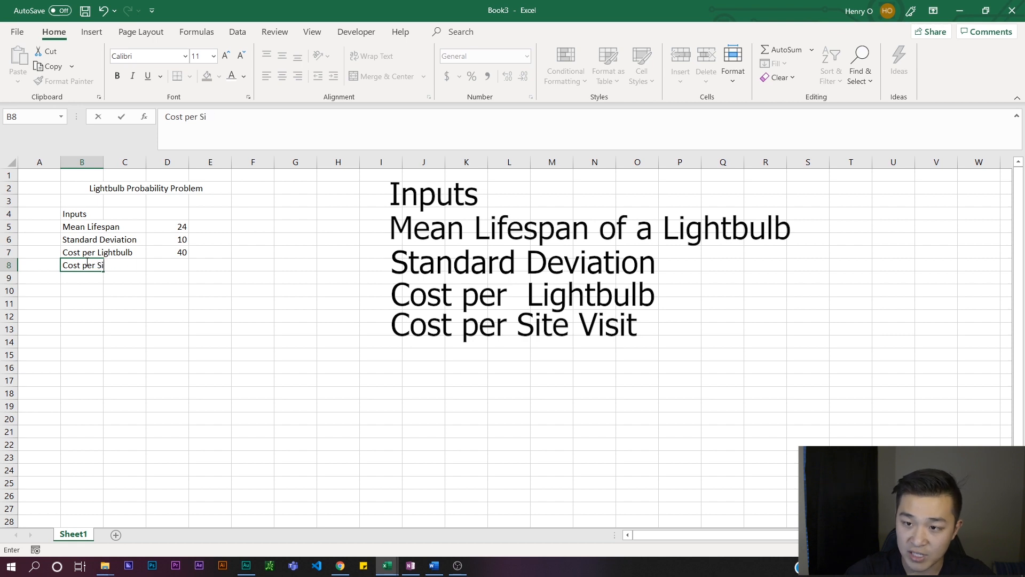
pyautogui.press('Return')
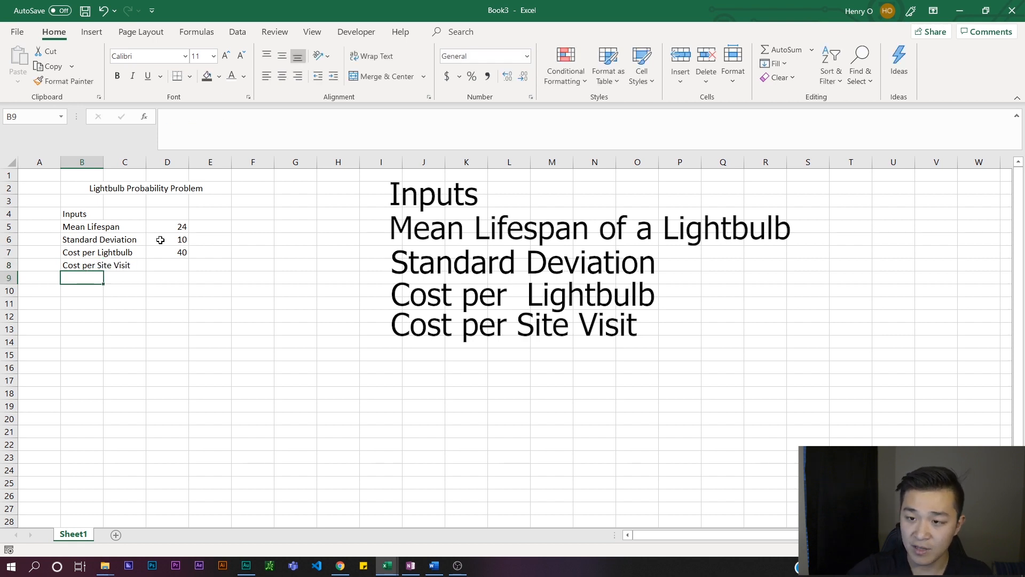
pyautogui.click(185, 265)
pyautogui.write('200')
pyautogui.click(215, 277)
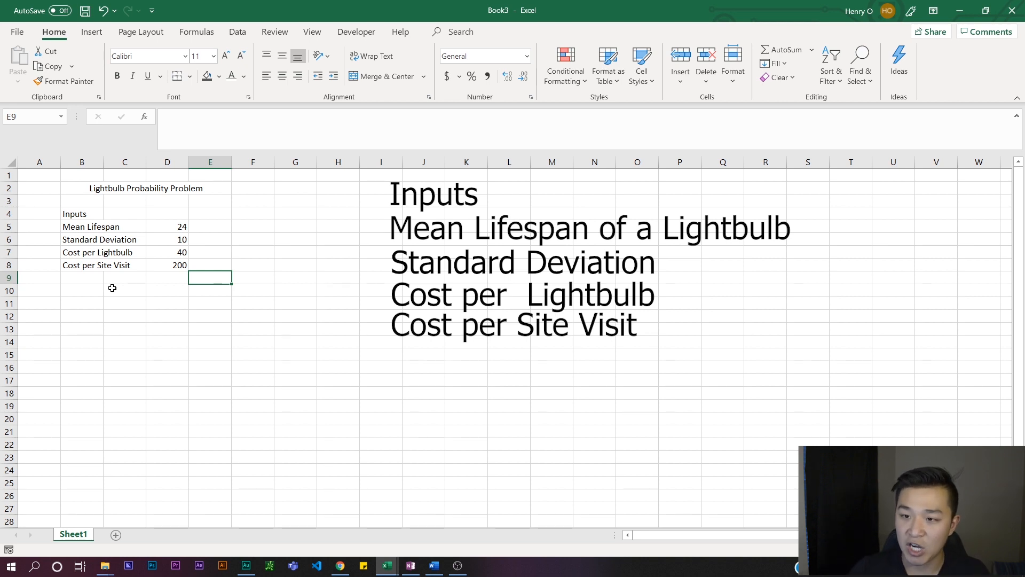
# - Add the input label "Measured Time" in B9 with the value 240 in D9
pyautogui.click(93, 274)
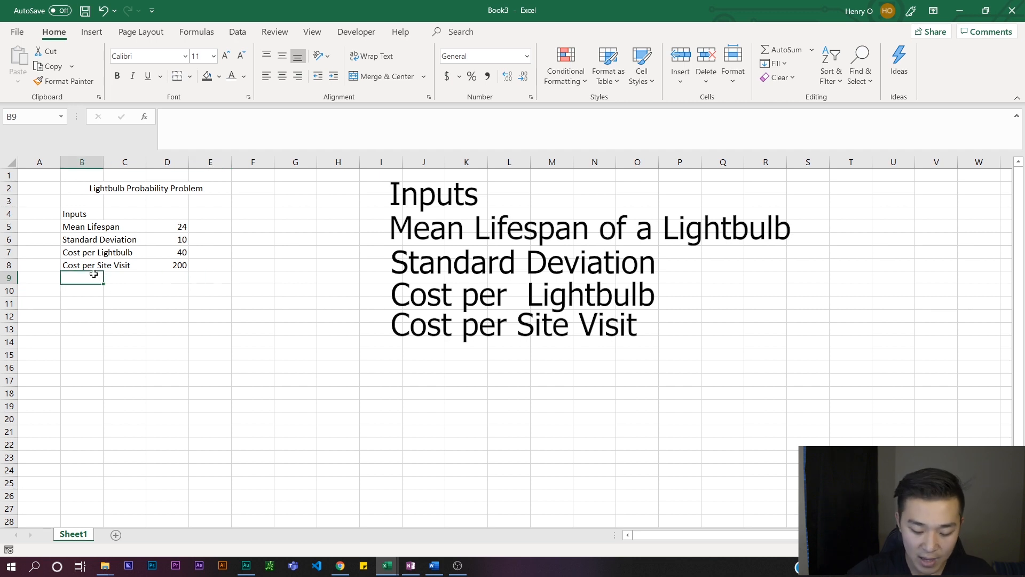
pyautogui.write('Measured')
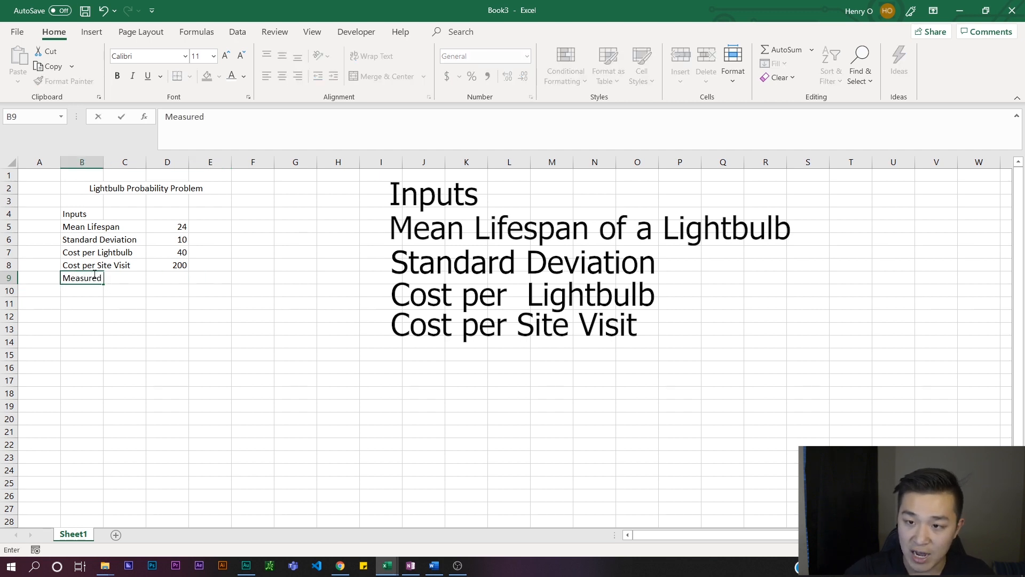
pyautogui.write(' Time')
pyautogui.press('Return')
pyautogui.moveTo(81, 277); pyautogui.dragTo(135, 274)
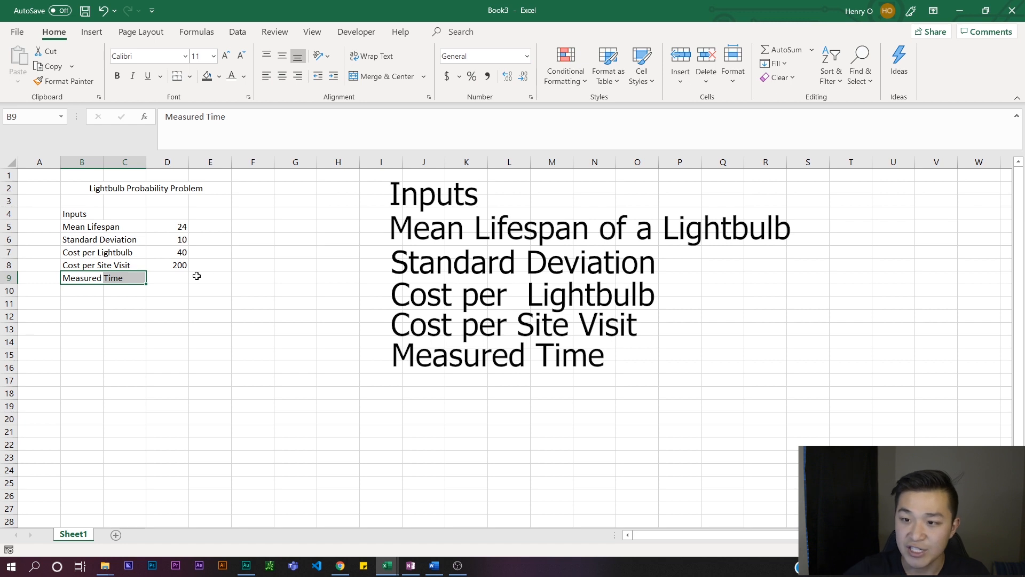
pyautogui.click(180, 275)
pyautogui.write('240')
pyautogui.press('Return')
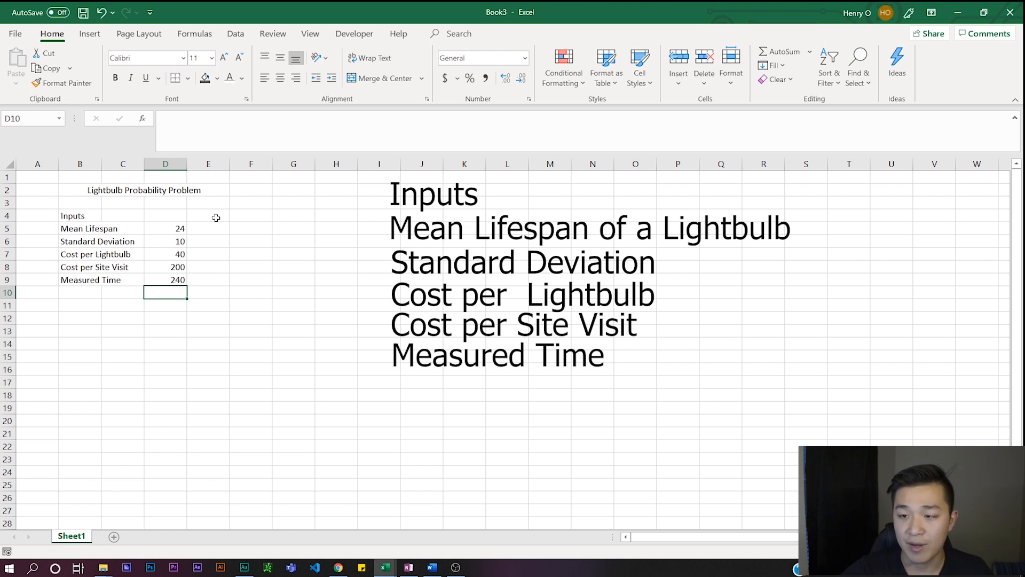
pyautogui.moveTo(176, 253); pyautogui.dragTo(93, 288)
pyautogui.click(177, 278)
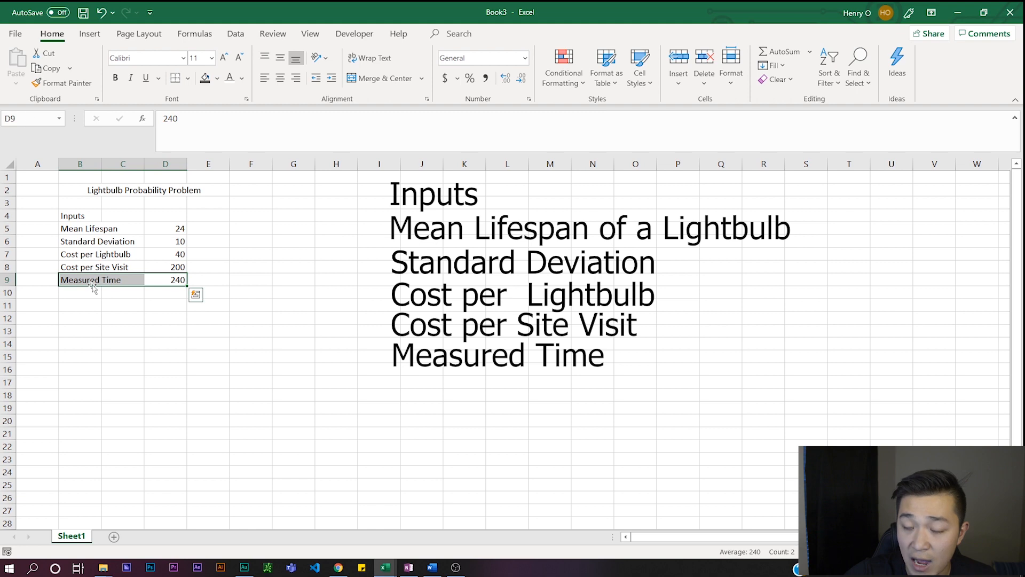
pyautogui.click(165, 278)
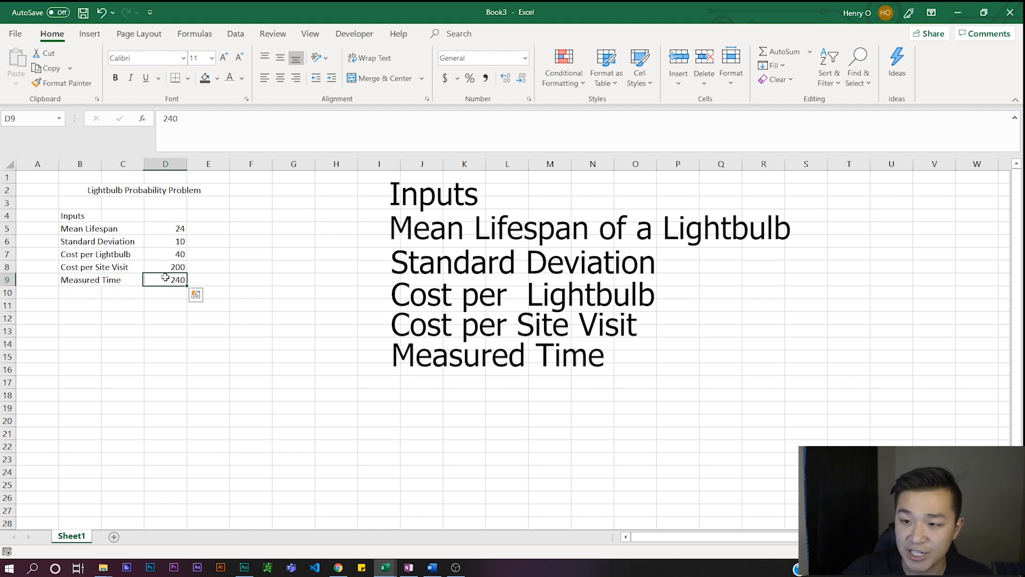
# - Format the two cost values in D7:D8 as dollar accounting amounts without decimals
pyautogui.moveTo(177, 262); pyautogui.dragTo(178, 253)
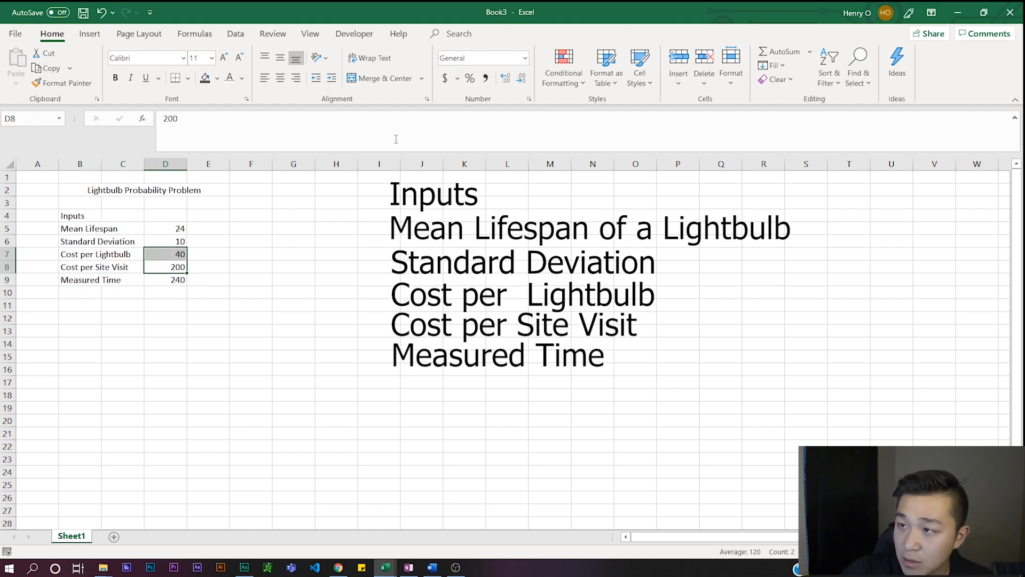
pyautogui.click(444, 78)
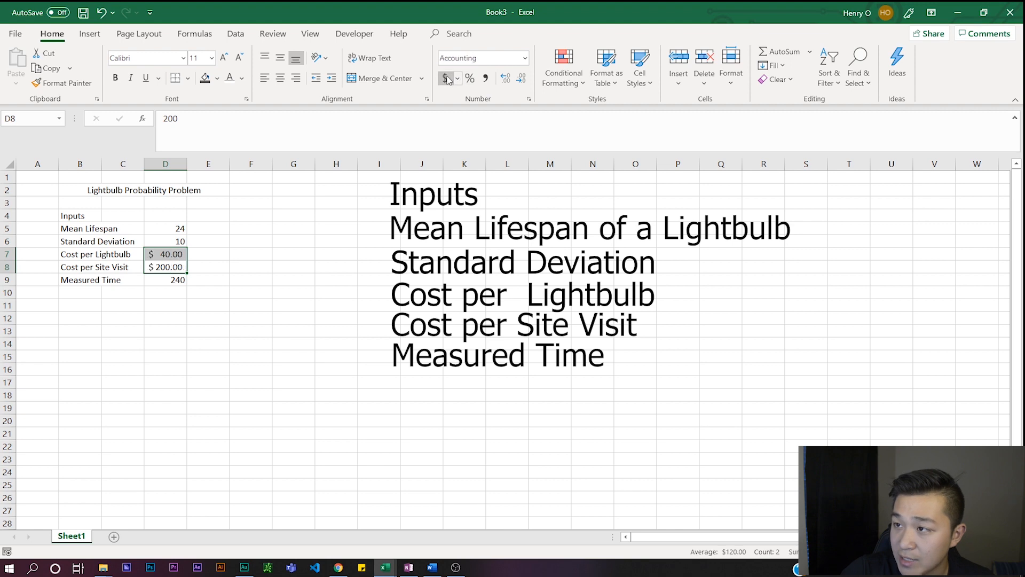
pyautogui.click(520, 78)
pyautogui.click(283, 305)
pyautogui.click(154, 328)
pyautogui.click(89, 302)
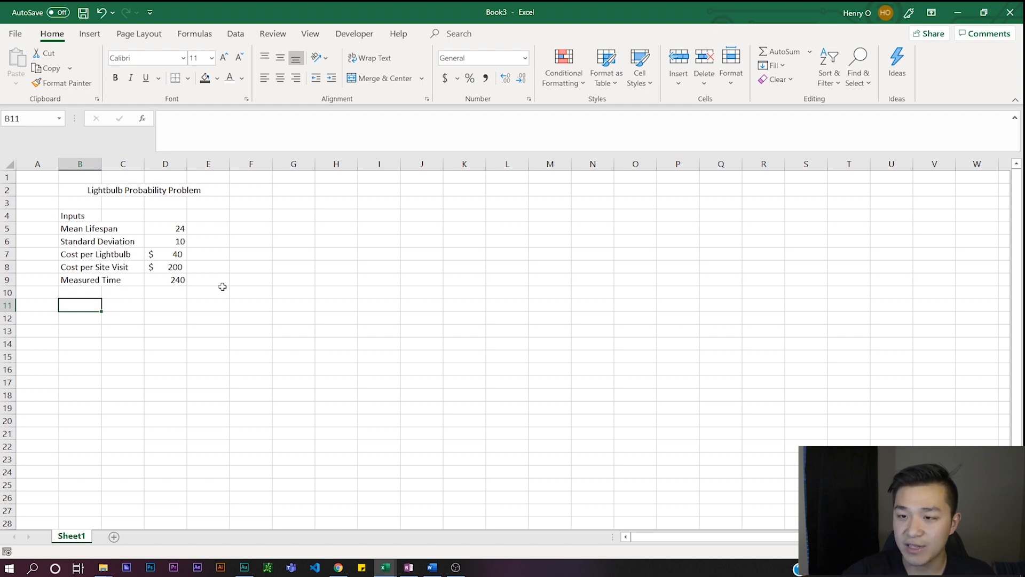
pyautogui.click(545, 215)
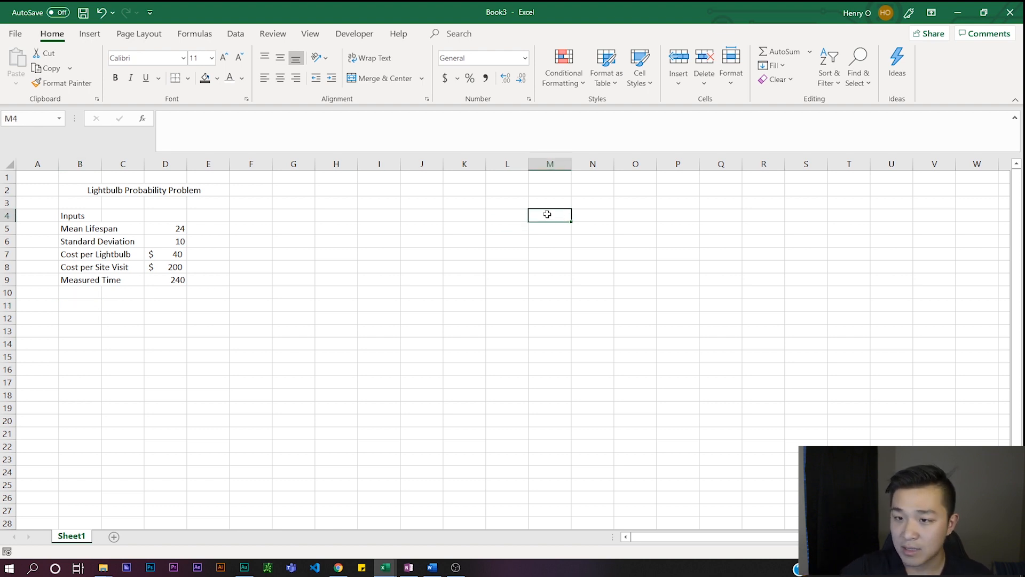
pyautogui.write('Data')
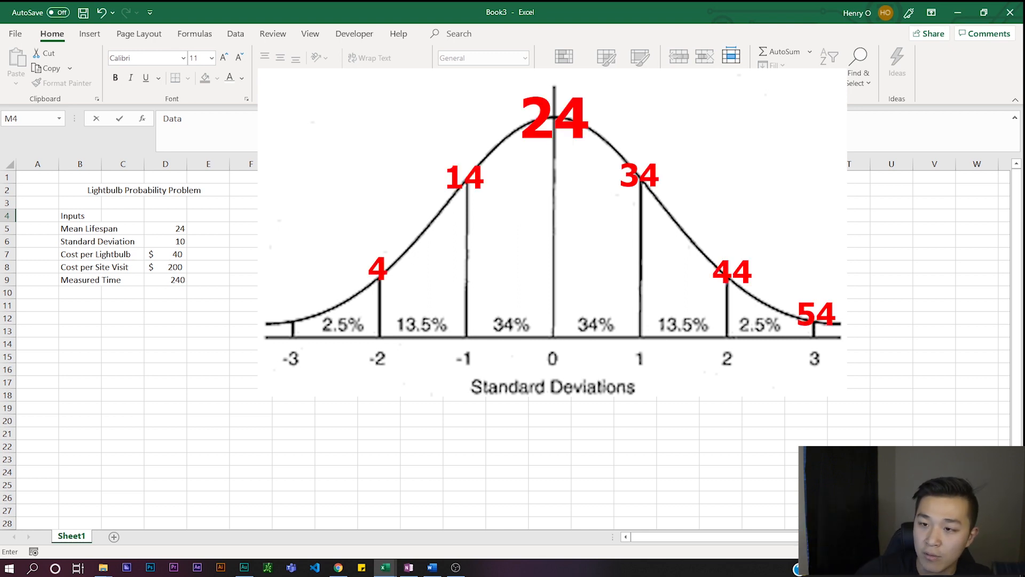
pyautogui.click(184, 229)
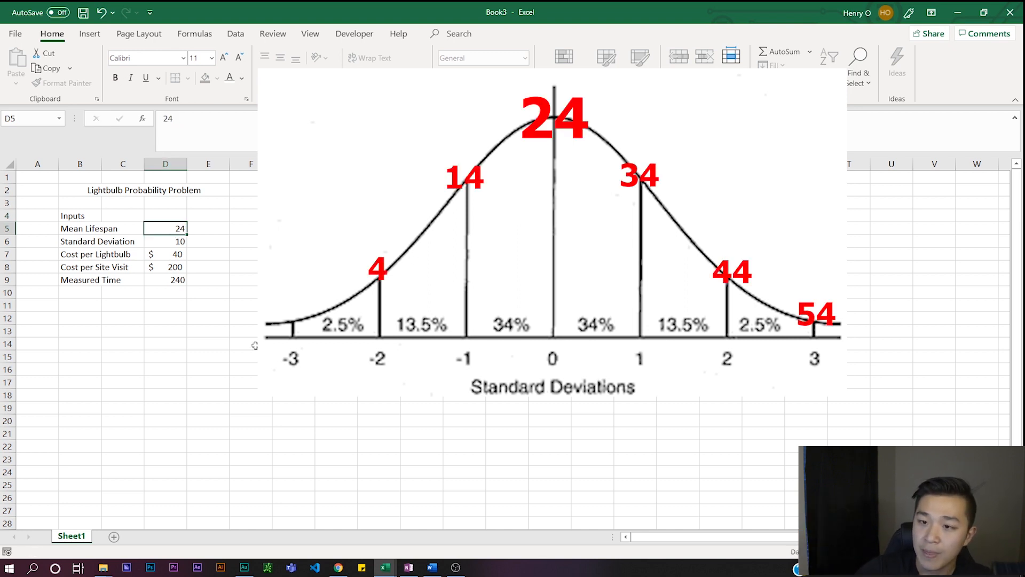
pyautogui.click(168, 243)
# - Replace the text in M4 with the heading "Probability Distribution"
pyautogui.click(549, 215)
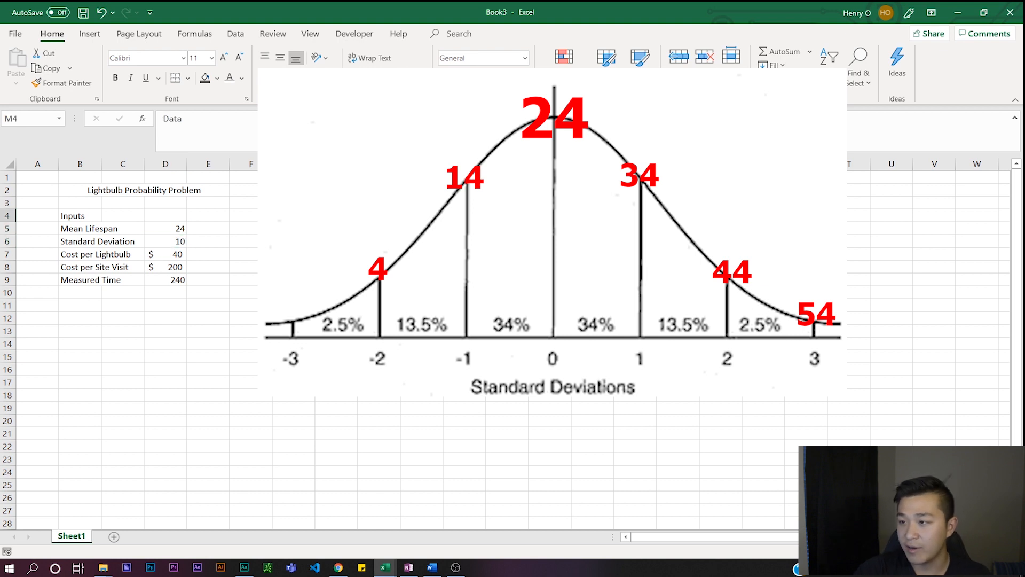
pyautogui.click(336, 132)
pyautogui.write('P')
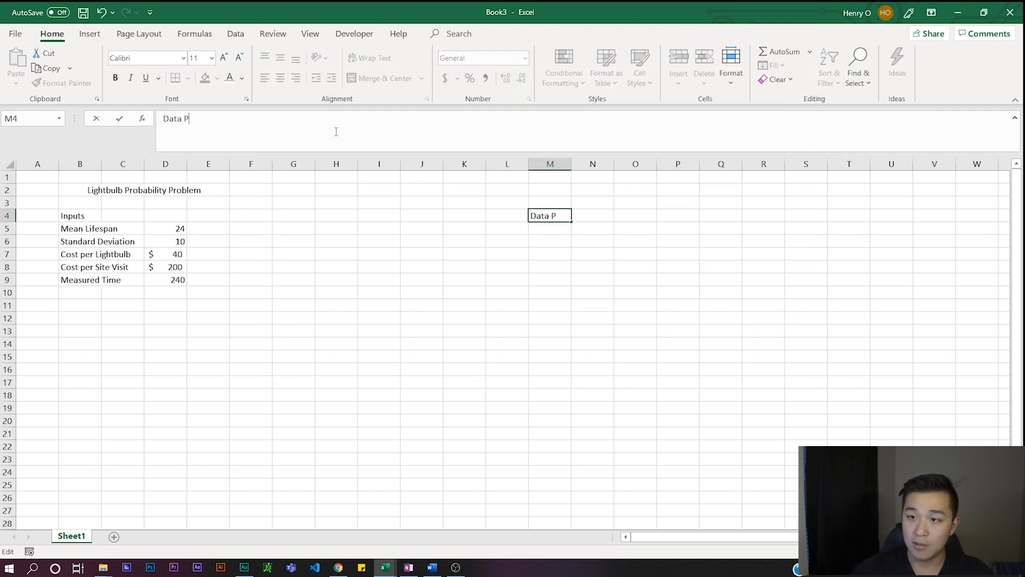
pyautogui.write('roba')
pyautogui.press('BackSpace')
pyautogui.press('BackSpace')
pyautogui.press('BackSpace')
pyautogui.press('BackSpace')
pyautogui.press('BackSpace')
pyautogui.press('BackSpace')
pyautogui.press('BackSpace')
pyautogui.press('BackSpace')
pyautogui.press('BackSpace')
pyautogui.press('BackSpace')
pyautogui.write('Probabil')
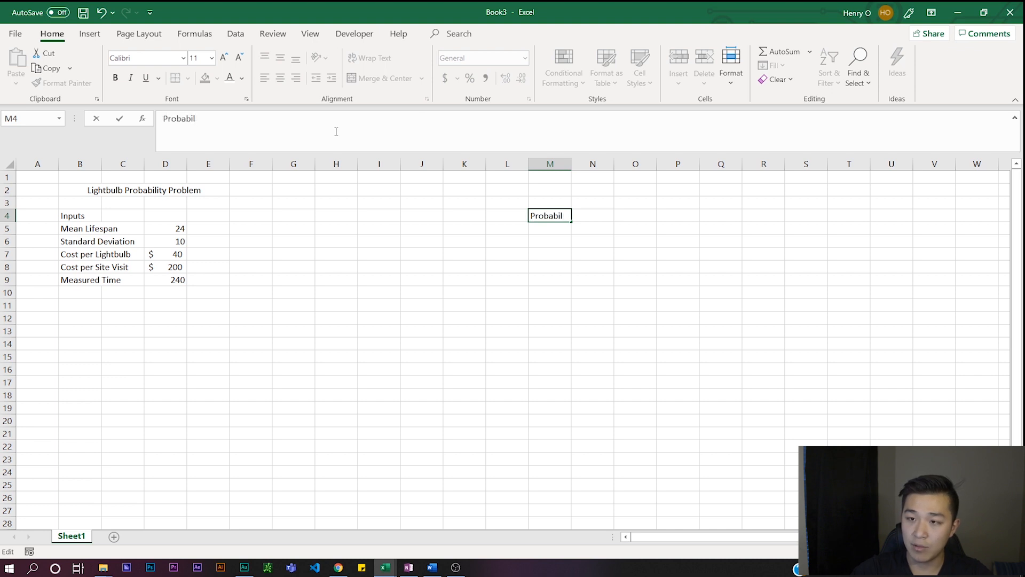
pyautogui.write('tity Distribution')
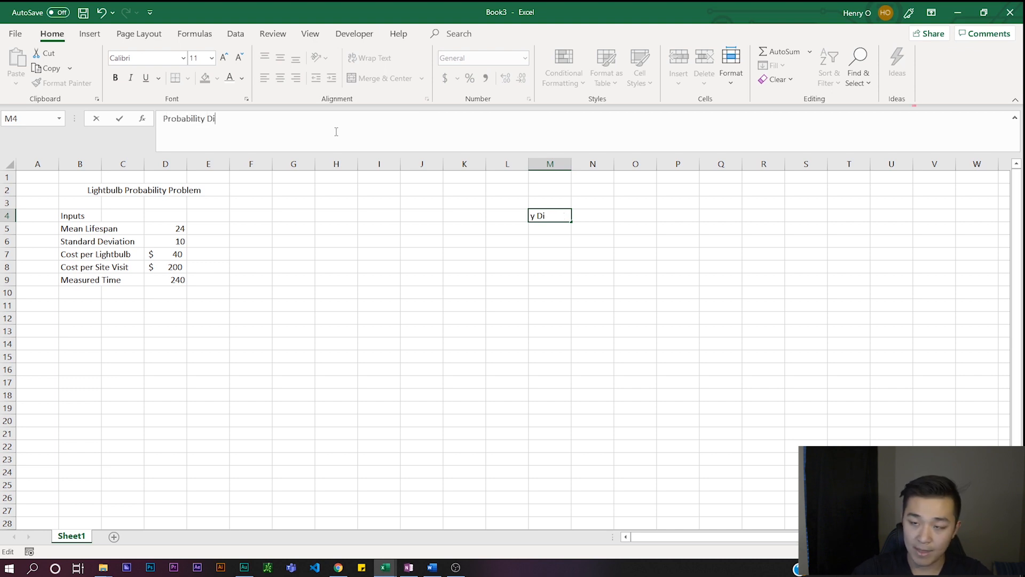
pyautogui.press('Return')
# - Extend the heading in M4 to read "Probability Distribution of Lifespan"
pyautogui.click(621, 214)
pyautogui.click(546, 219)
pyautogui.write('of Lifespan')
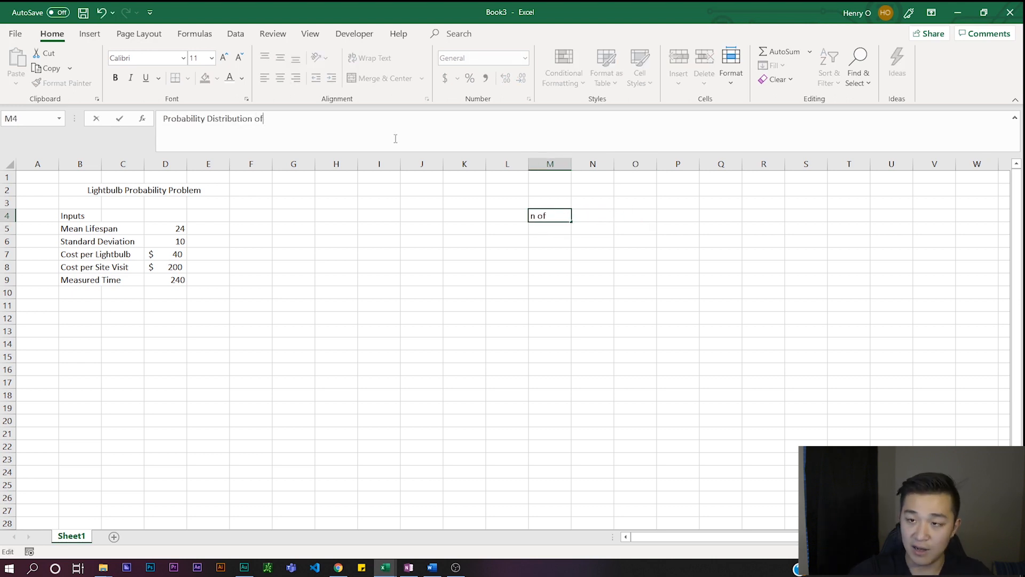
pyautogui.press('Return')
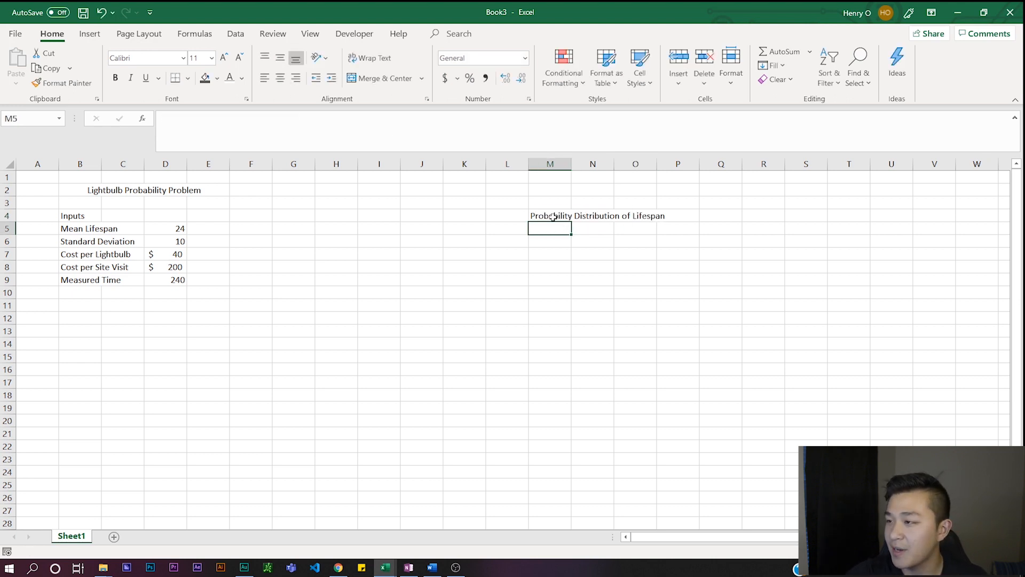
pyautogui.moveTo(553, 217); pyautogui.dragTo(629, 222)
pyautogui.click(676, 239)
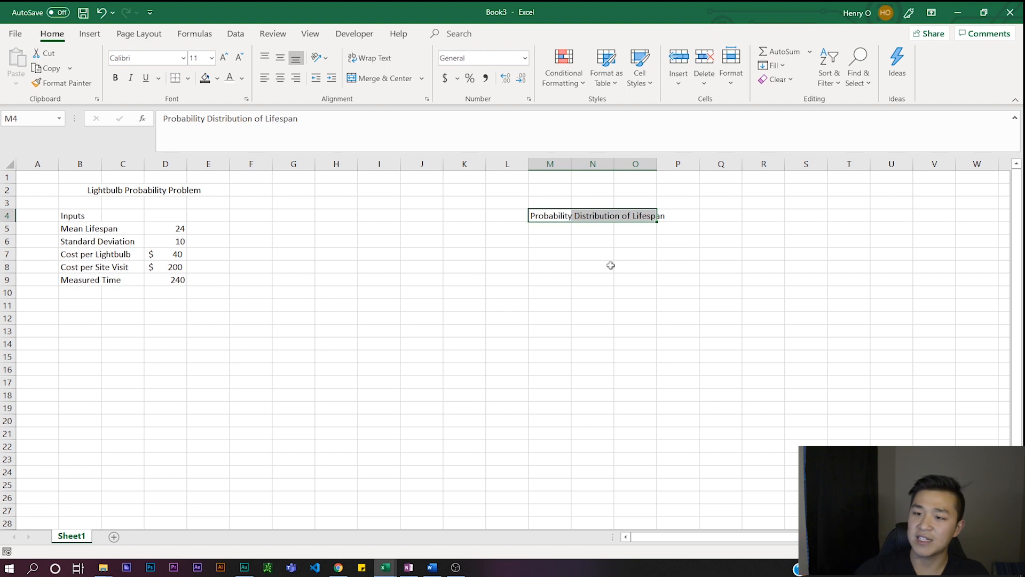
pyautogui.moveTo(62, 301); pyautogui.dragTo(466, 463)
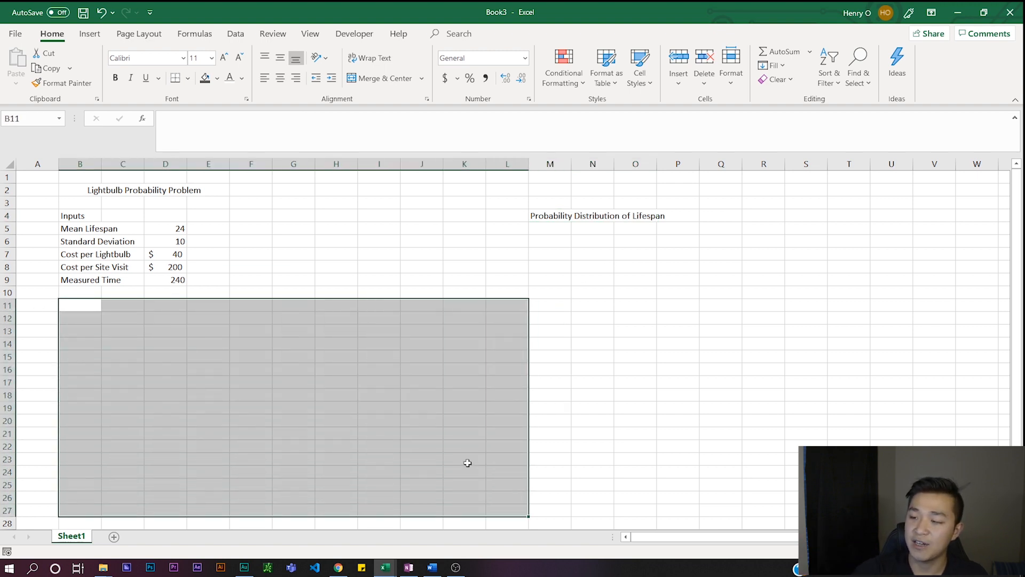
pyautogui.click(466, 462)
pyautogui.click(549, 217)
# - Add the column headers "Bulb 1", "Bulb 2" and "Bulb 3" in M5:O5
pyautogui.click(551, 233)
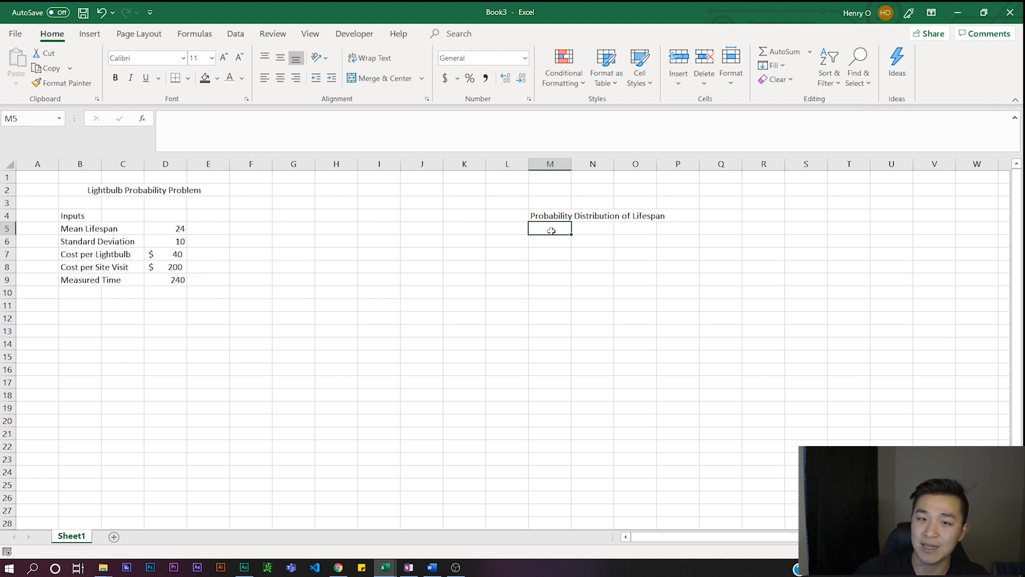
pyautogui.click(242, 145)
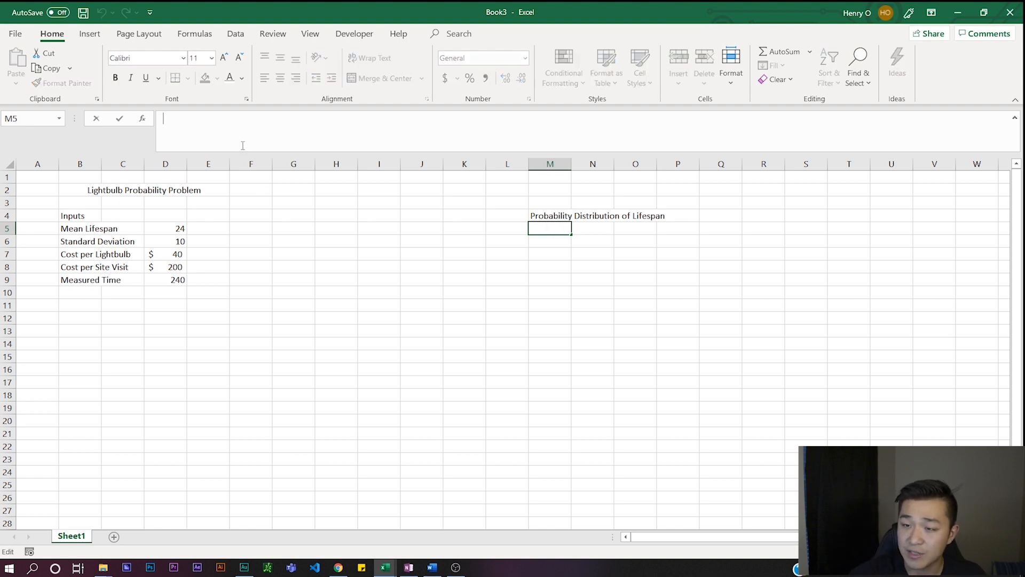
pyautogui.write('=')
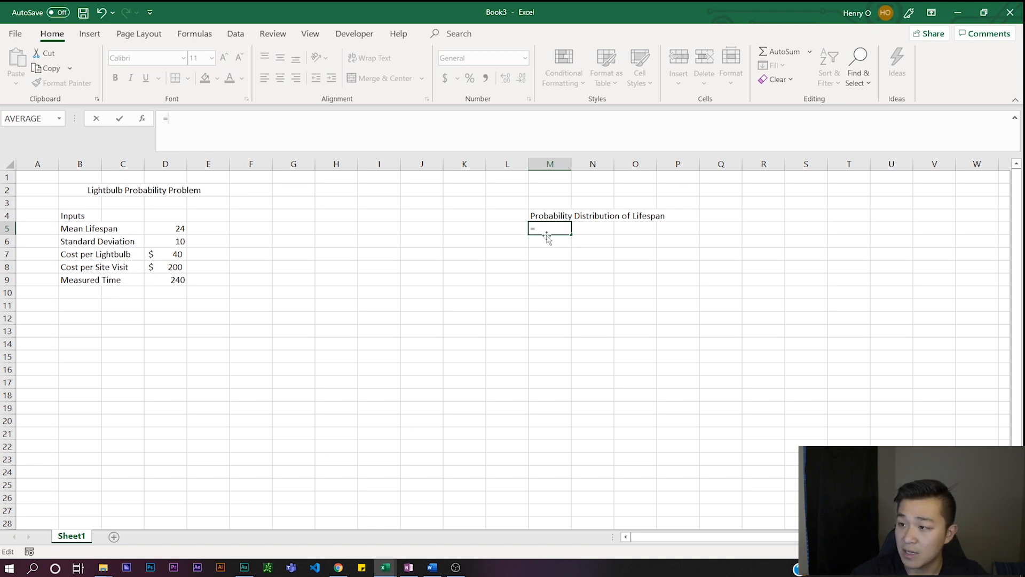
pyautogui.press('BackSpace')
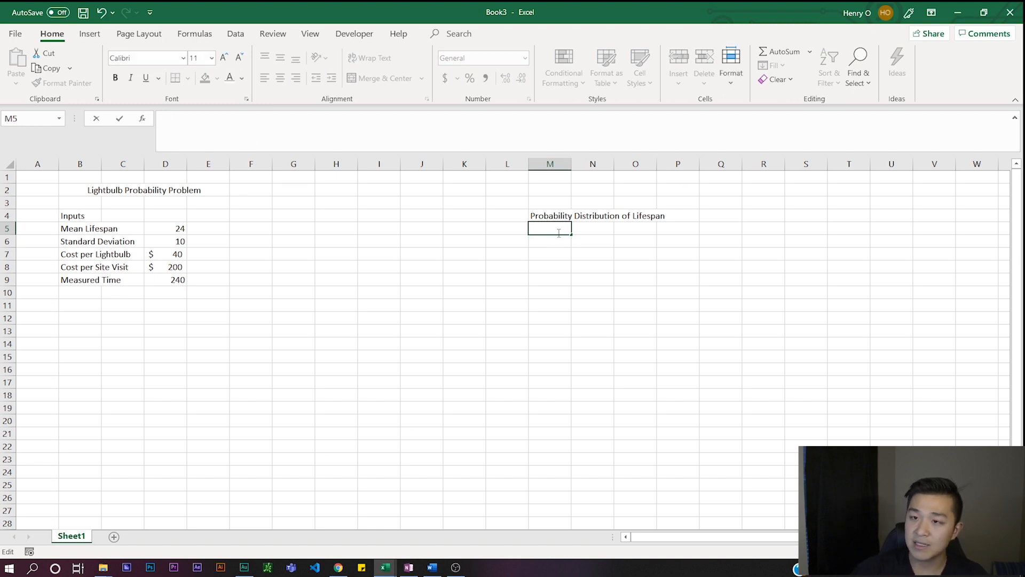
pyautogui.write('Bulb 1,')
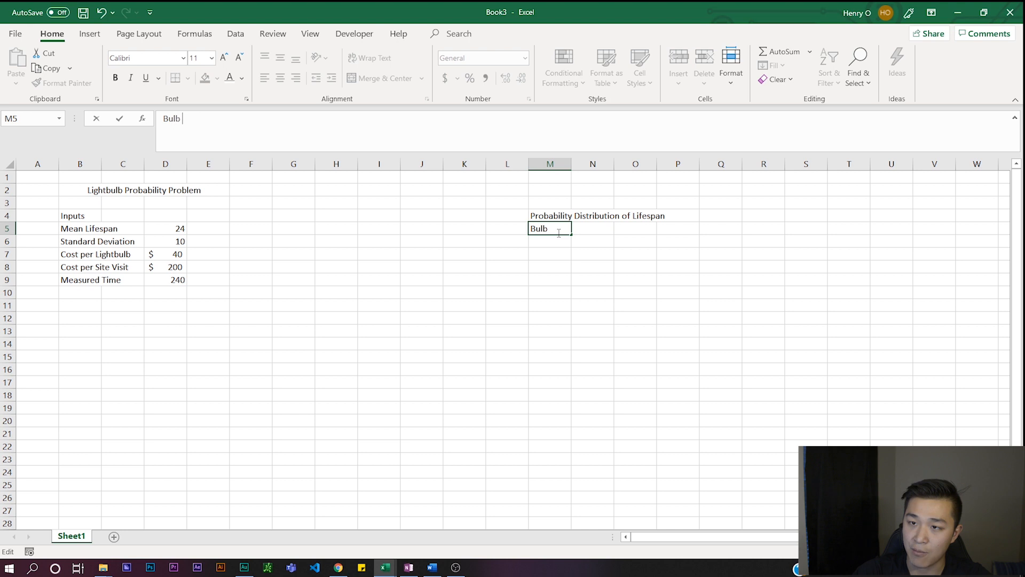
pyautogui.press('BackSpace')
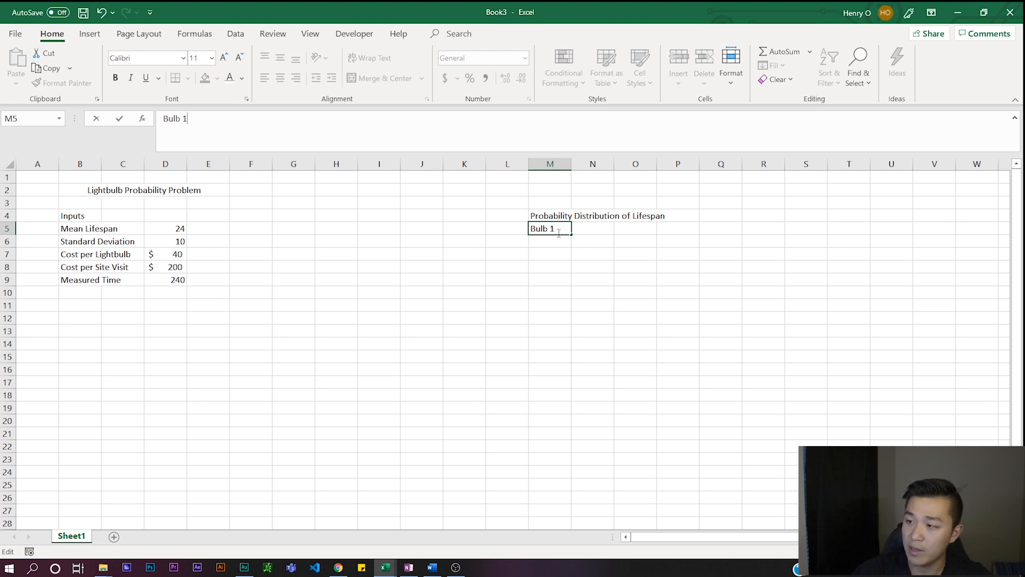
pyautogui.press('Tab')
pyautogui.write('Bulb 2')
pyautogui.press('Tab')
pyautogui.write('Bulb 3')
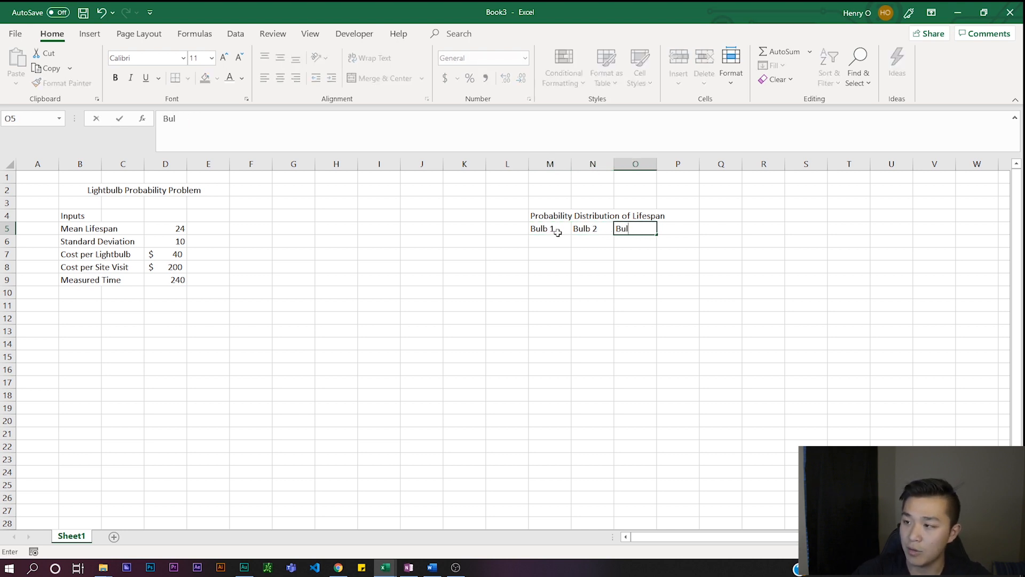
pyautogui.click(538, 229)
# - Enter =NORMINV(RAND(),D5,D6) in M6 to simulate the first Bulb 1 lifespan from the mean and standard deviation inputs
pyautogui.click(553, 242)
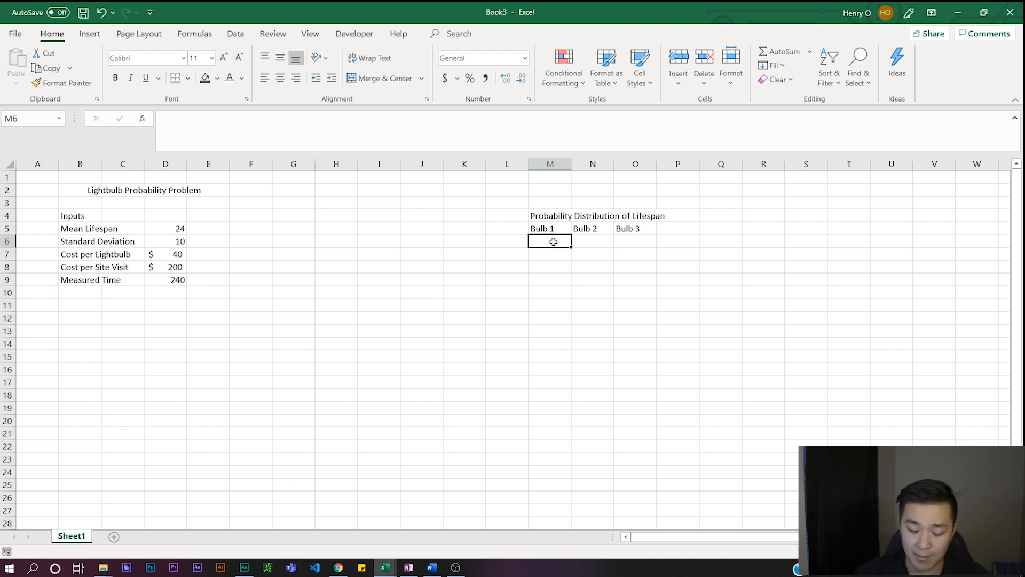
pyautogui.write('=')
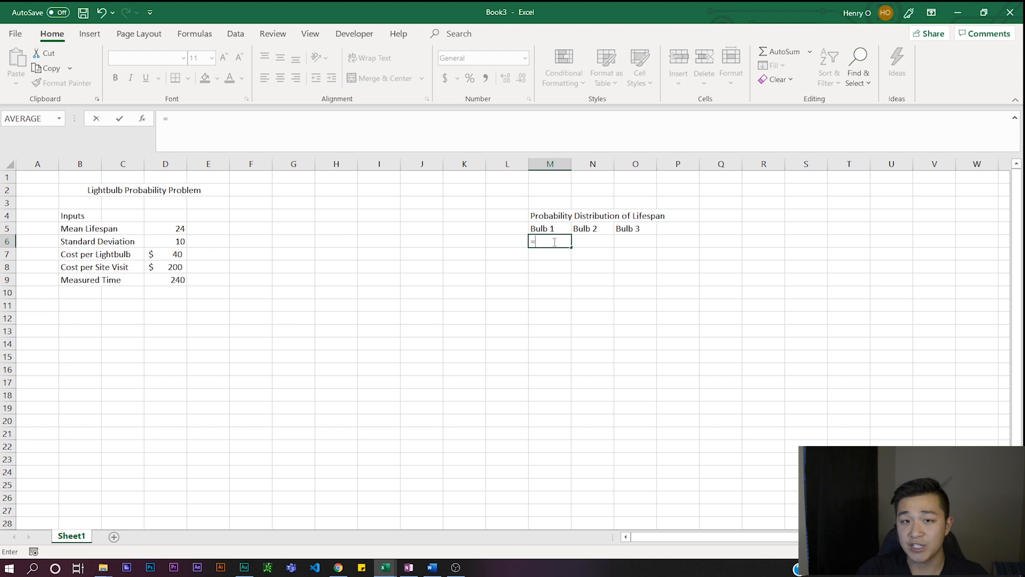
pyautogui.write('normin')
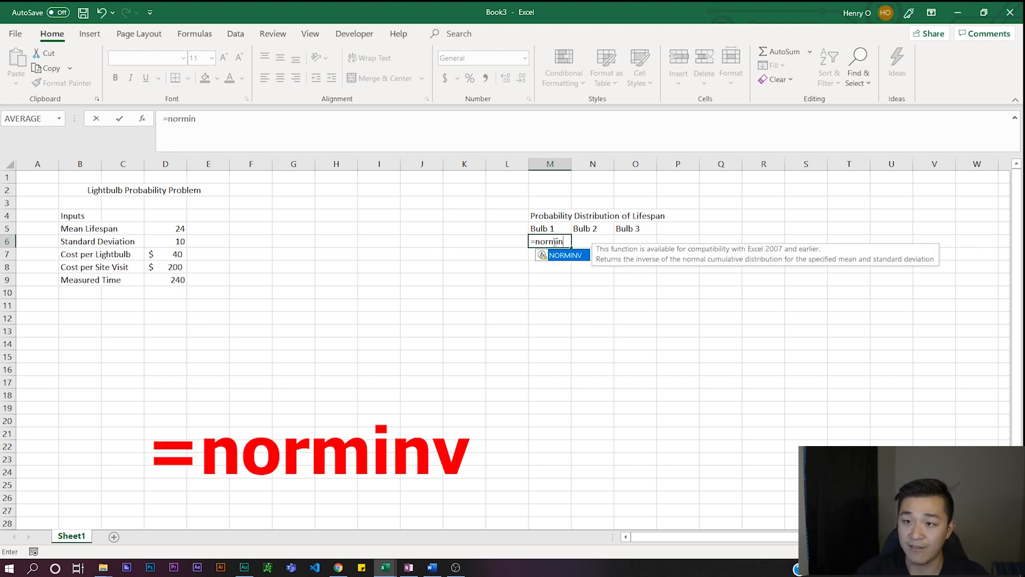
pyautogui.write('v(')
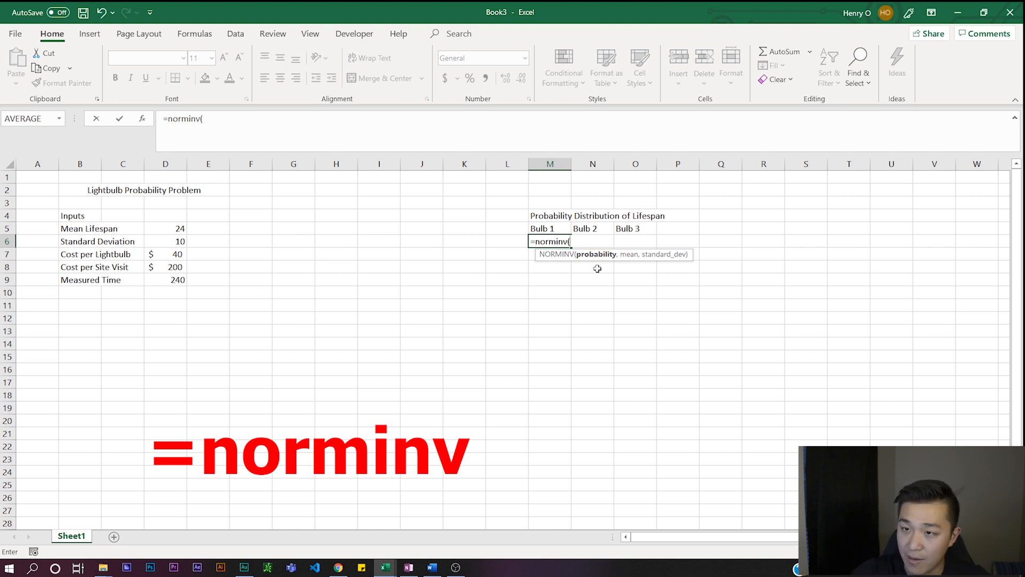
pyautogui.write('rand()')
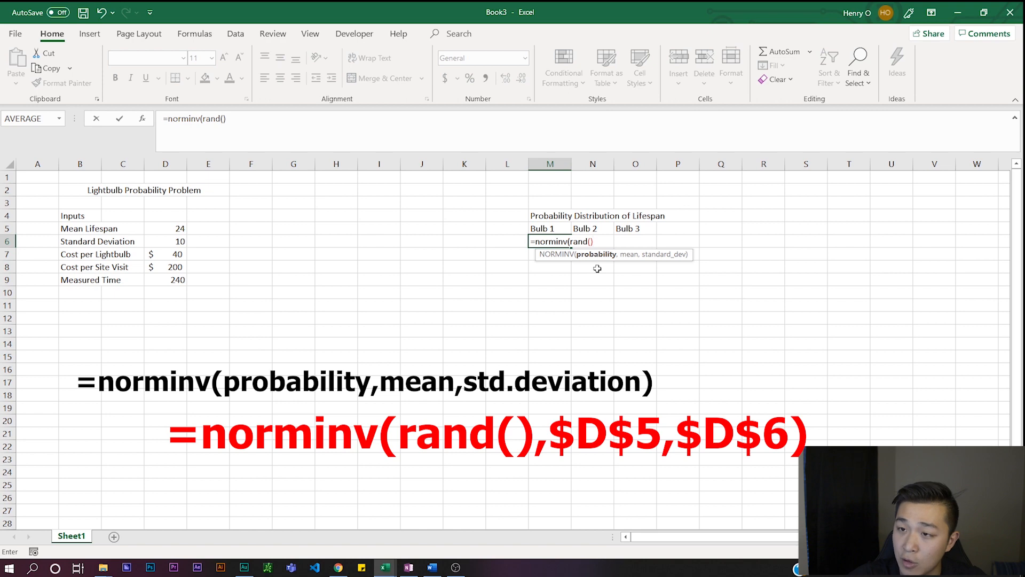
pyautogui.write(',')
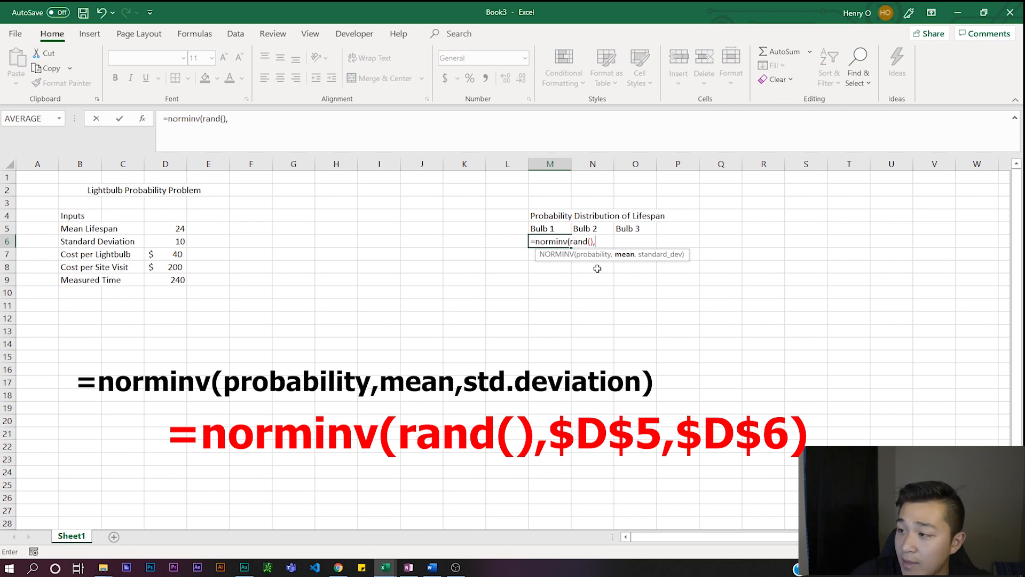
pyautogui.click(176, 228)
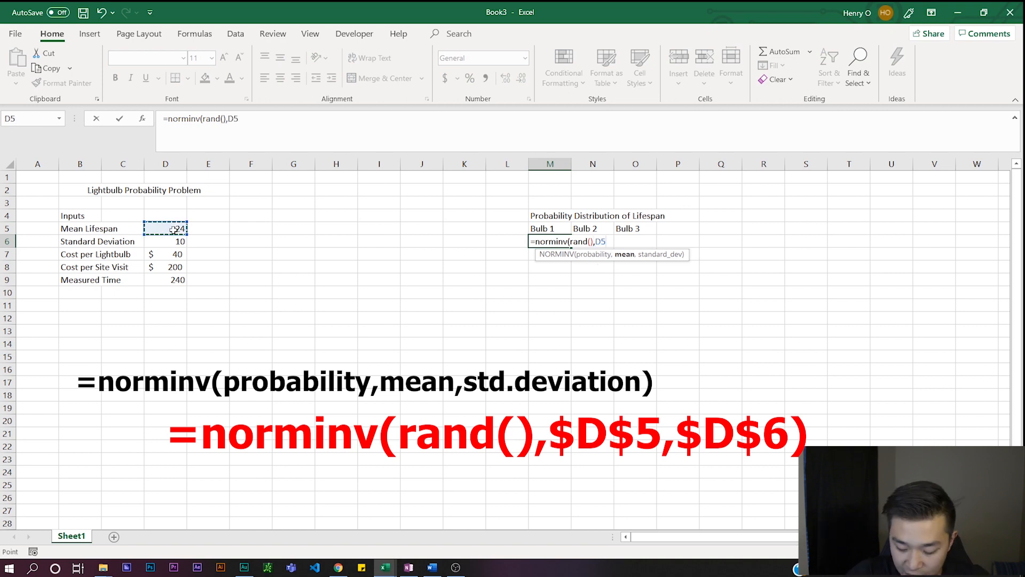
pyautogui.write(',')
pyautogui.click(180, 242)
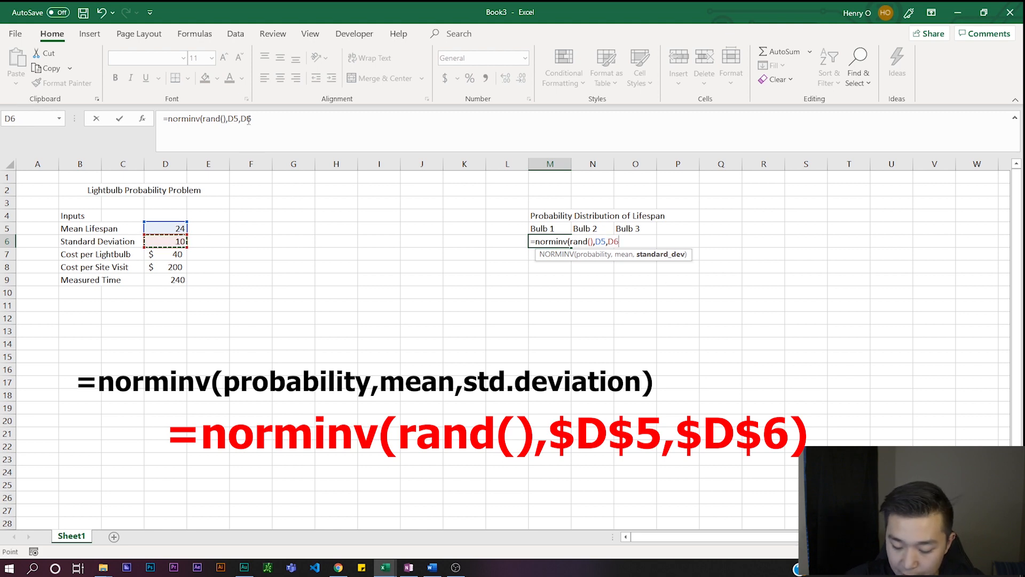
pyautogui.write(')')
pyautogui.press('Return')
# - Recalculate the sheet repeatedly to examine how the random lifespan in M6 varies
pyautogui.click(539, 248)
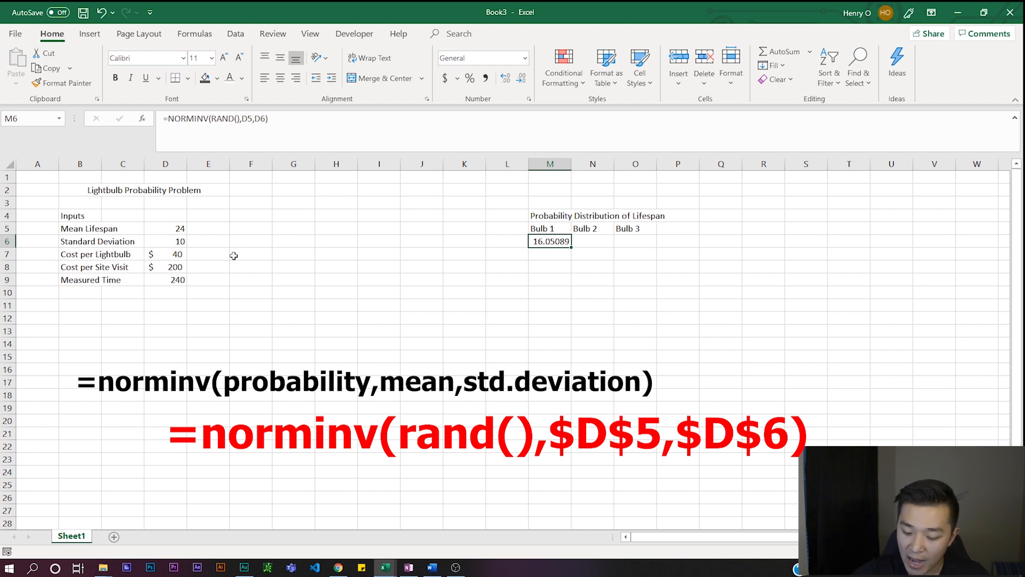
pyautogui.press('F9')
pyautogui.press('F9')
pyautogui.press('F9')
pyautogui.press('F9')
pyautogui.press('F9')
pyautogui.press('F9')
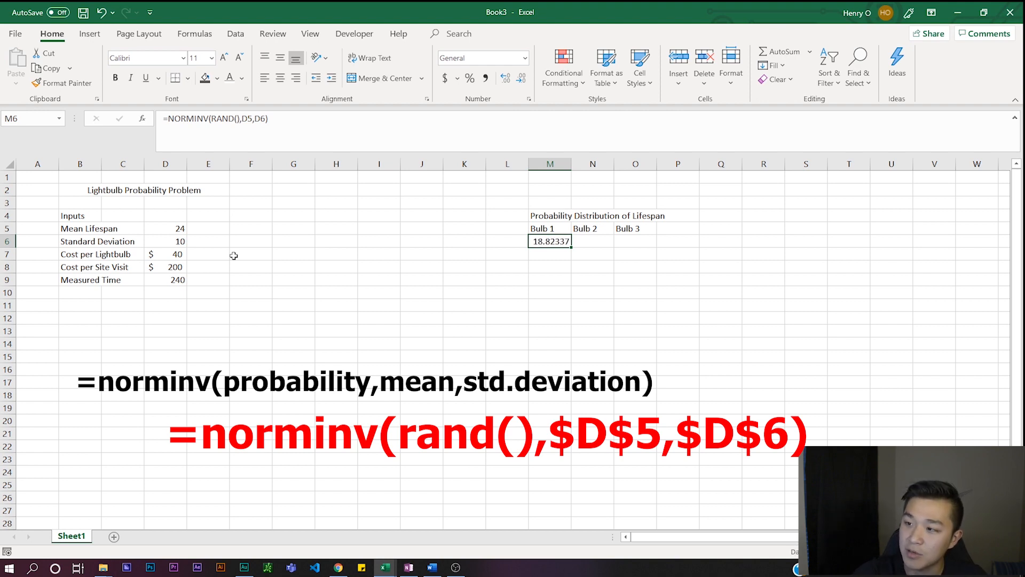
pyautogui.press('F9')
pyautogui.press('F9')
pyautogui.press('F9')
pyautogui.press('F9')
pyautogui.press('F9')
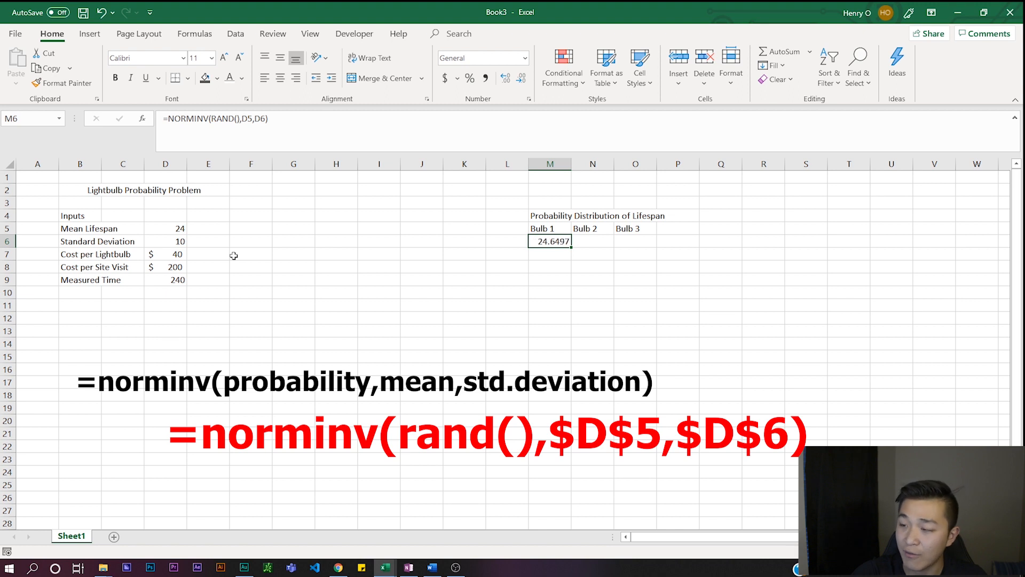
# - Wrap the M6 formula in MAX with 0 as the minimum and recalculate several times
pyautogui.click(168, 119)
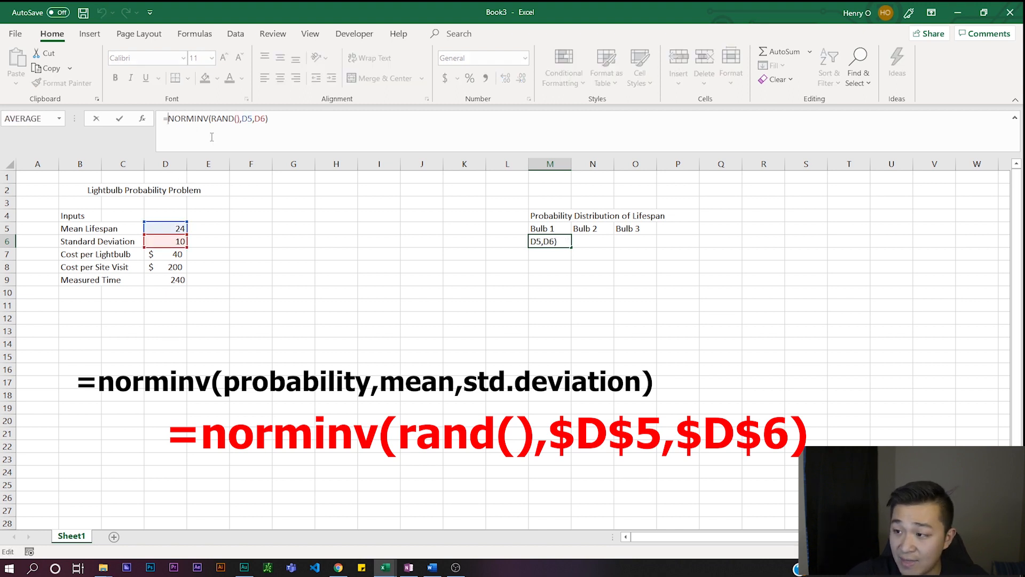
pyautogui.write('max')
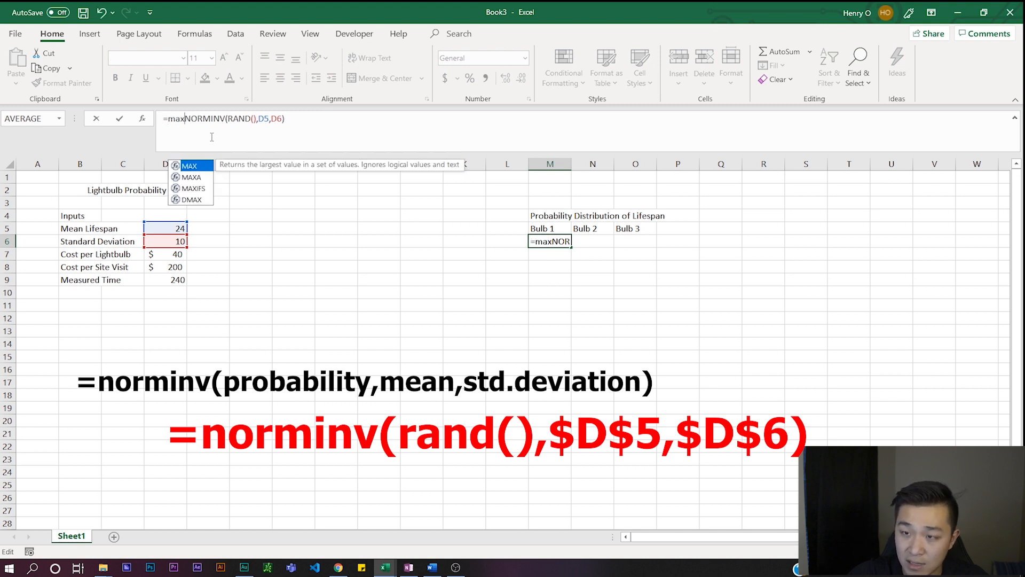
pyautogui.write('(0,')
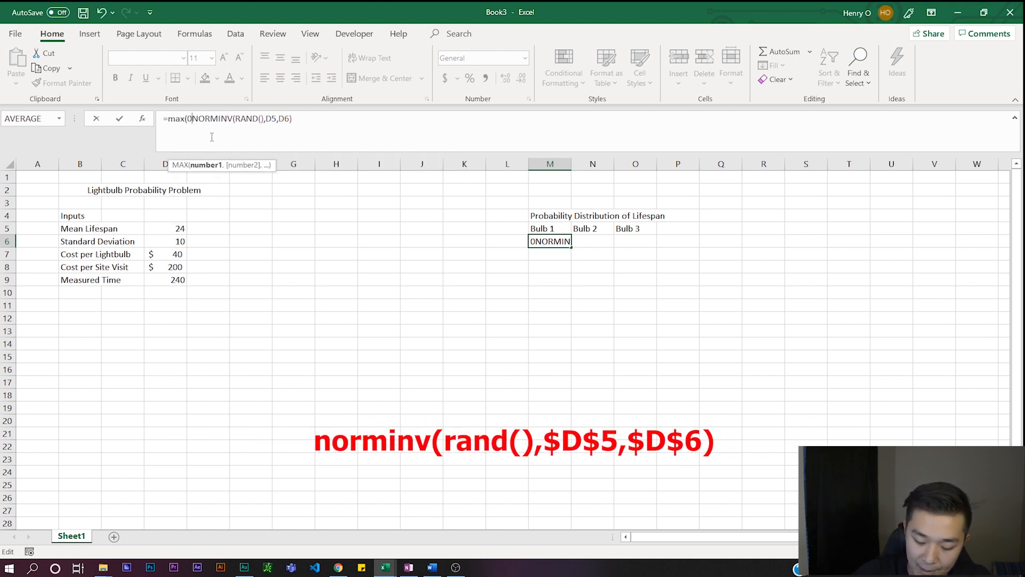
pyautogui.write(')')
pyautogui.press('Return')
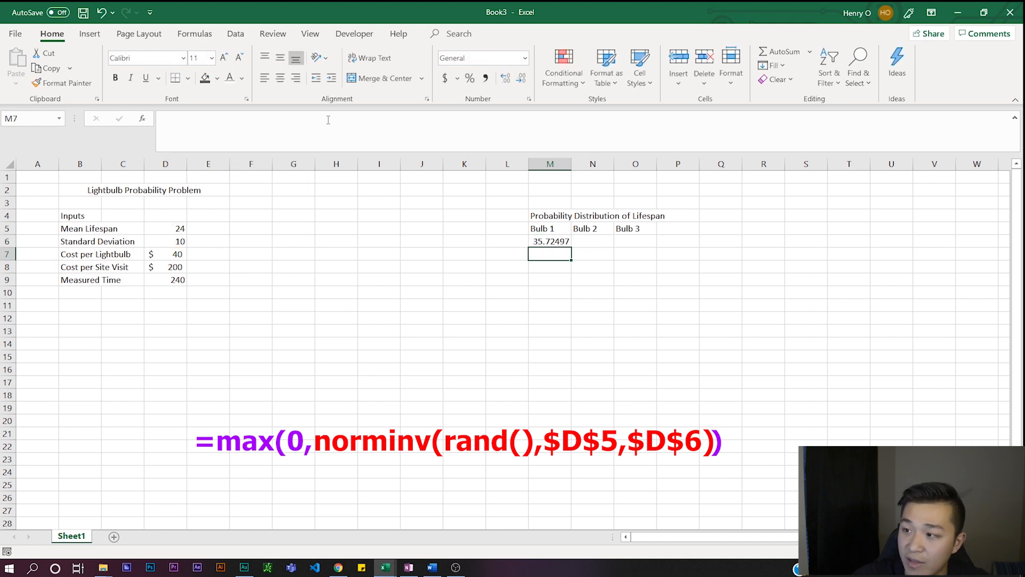
pyautogui.click(533, 240)
pyautogui.press('F9')
pyautogui.press('F9')
pyautogui.press('F9')
pyautogui.press('F9')
pyautogui.press('F9')
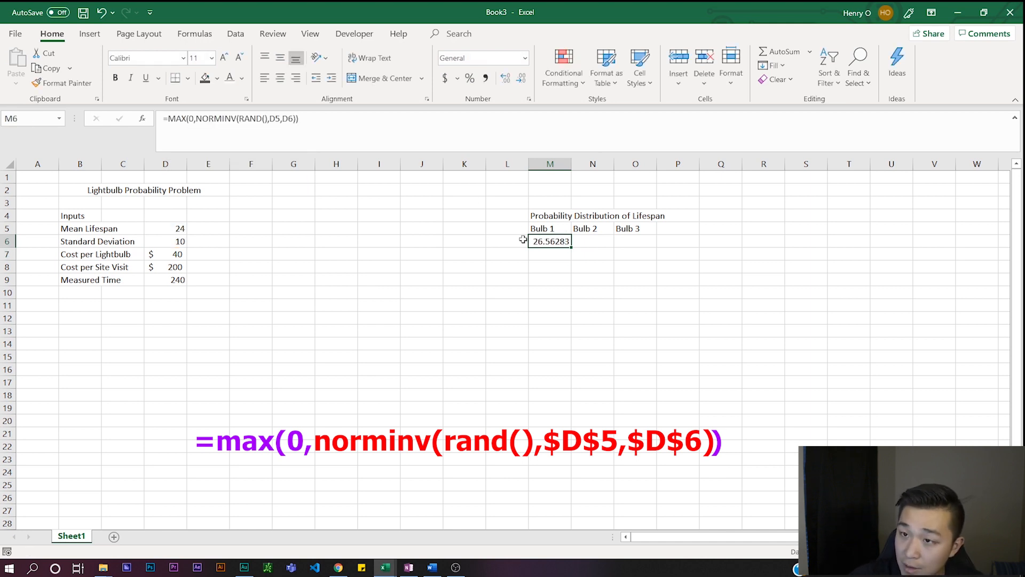
# - Wrap the M6 formula in ROUND with 0 digits, giving =ROUND(MAX(0,NORMINV(RAND(),D5,D6)),0)
pyautogui.click(173, 120)
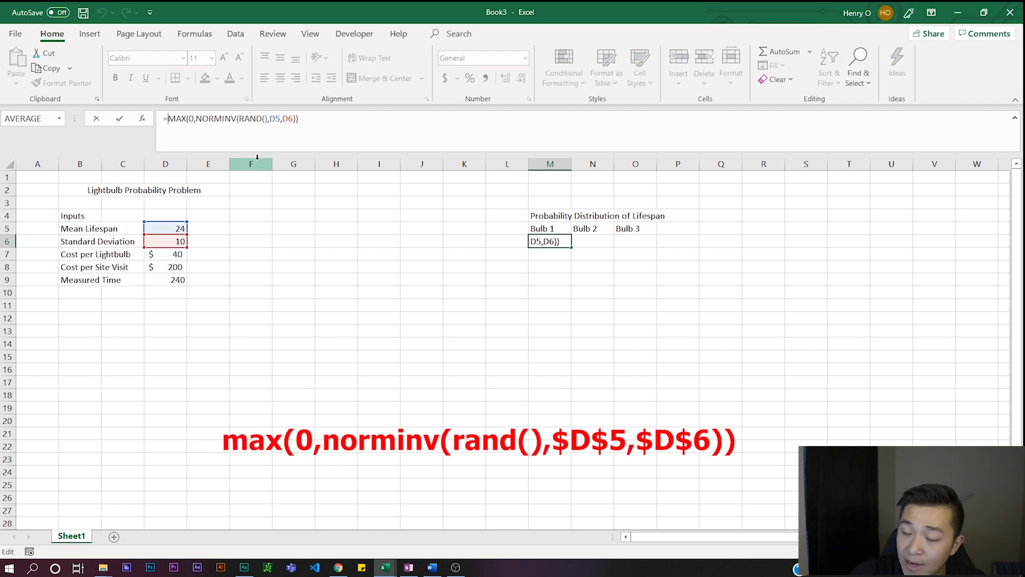
pyautogui.write('round(')
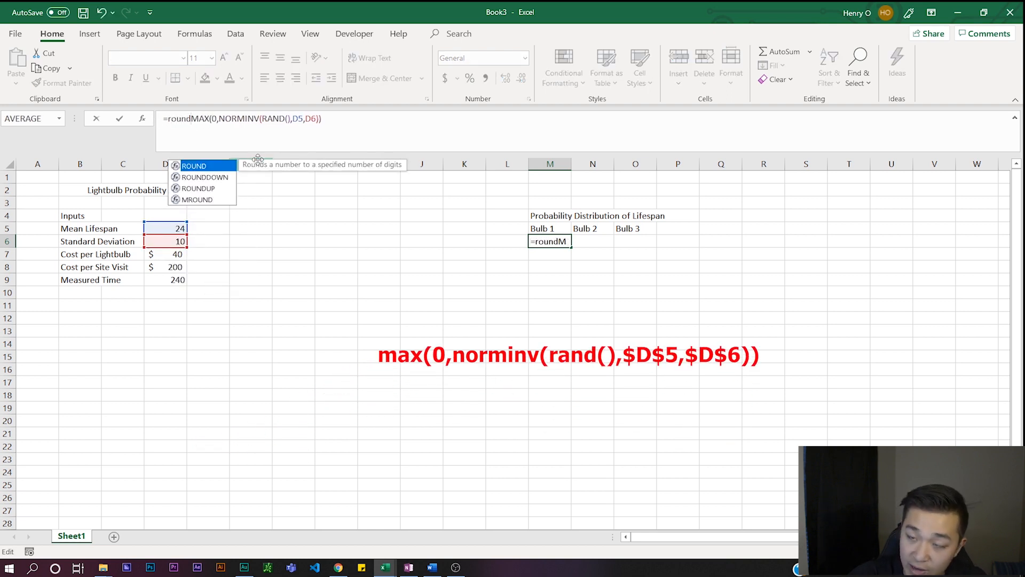
pyautogui.click(355, 122)
pyautogui.write(',')
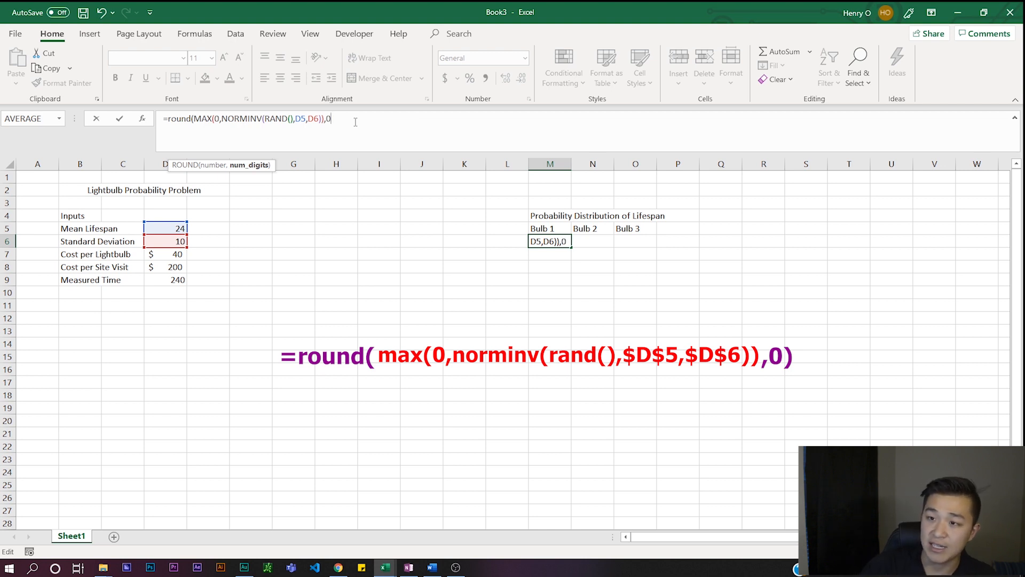
pyautogui.write('0)')
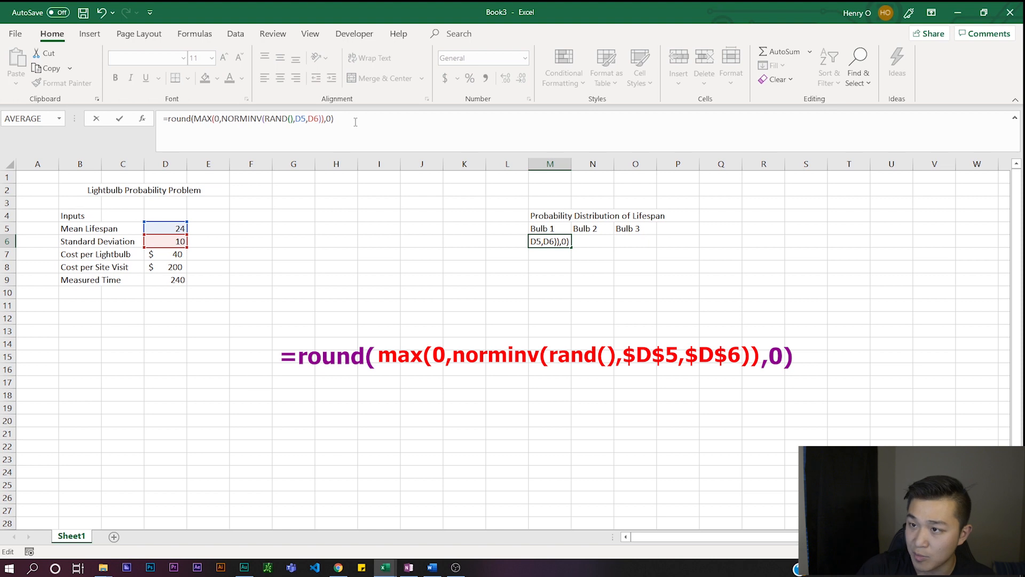
pyautogui.press('Return')
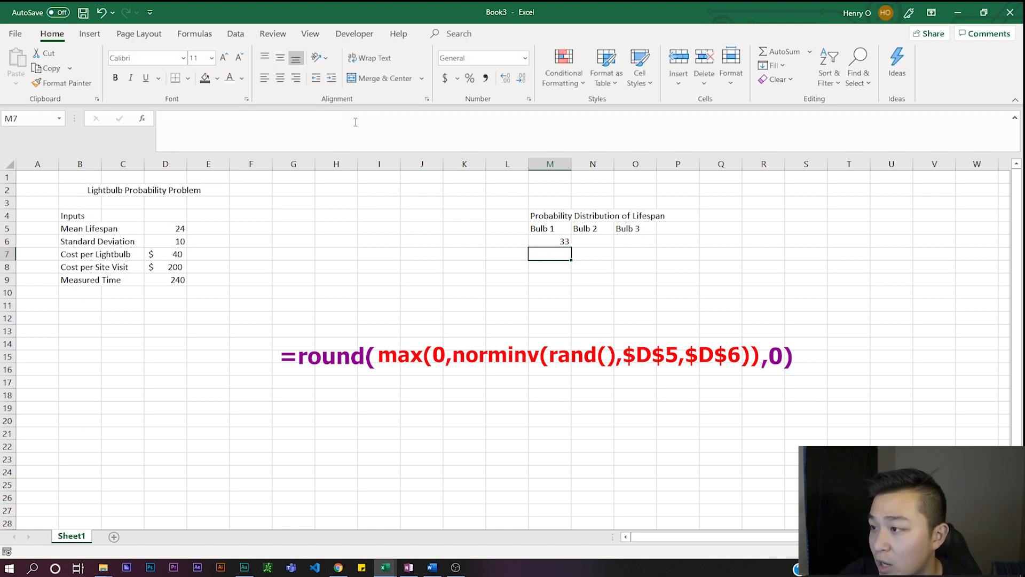
pyautogui.click(551, 236)
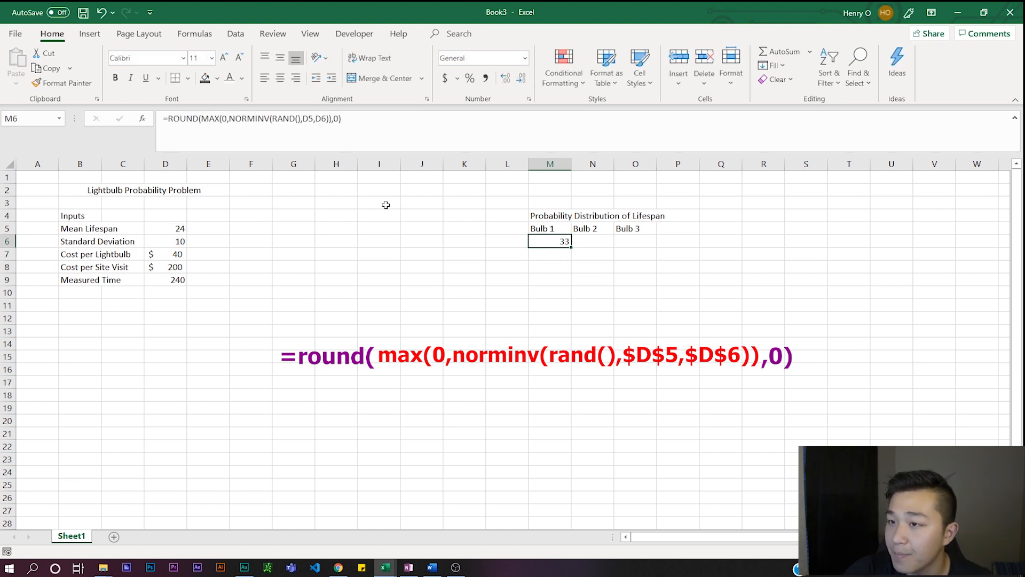
pyautogui.moveTo(423, 138); pyautogui.dragTo(127, 113)
pyautogui.click(222, 128)
pyautogui.click(360, 122)
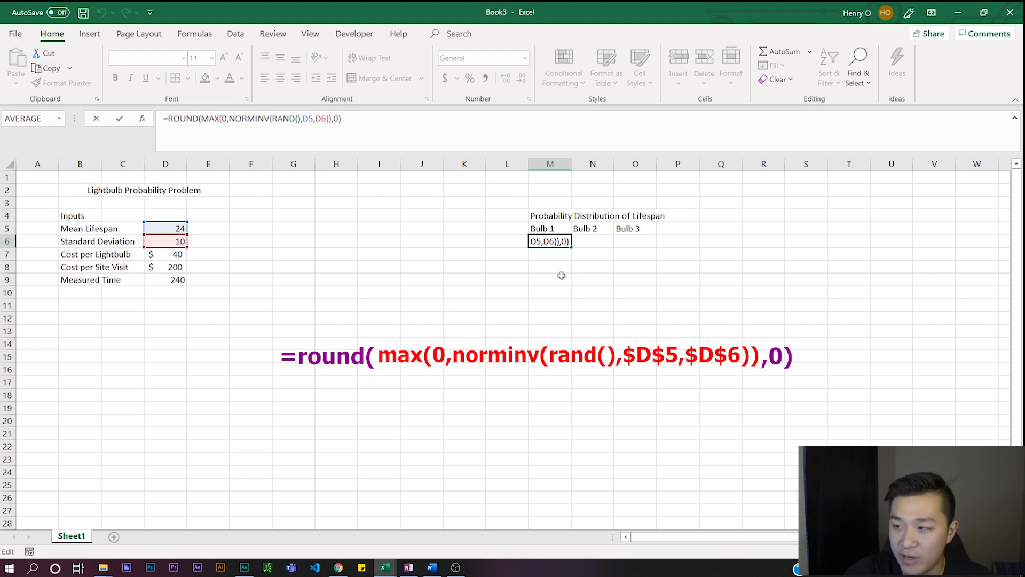
pyautogui.click(564, 252)
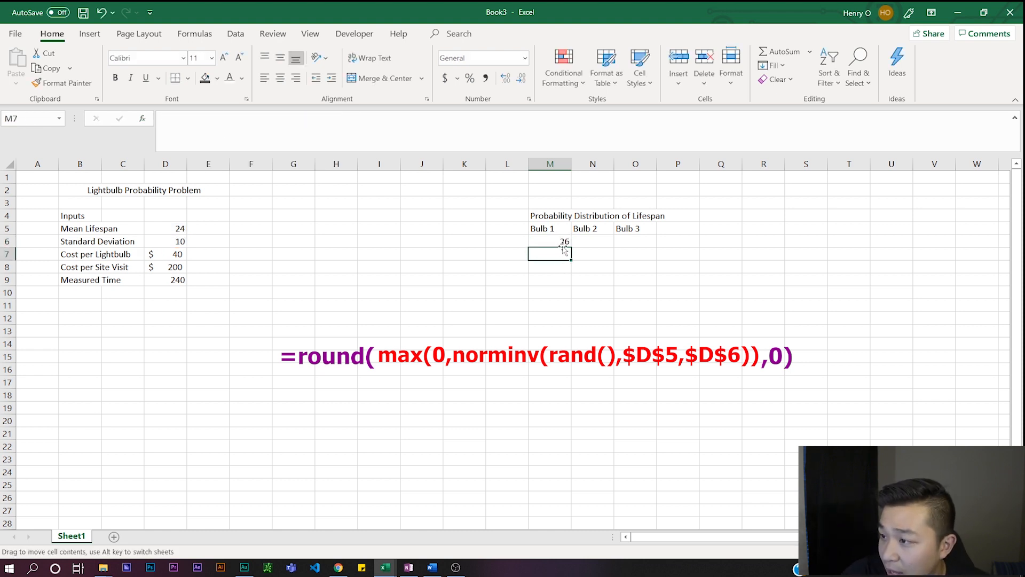
# - Try to fill the M6 formula across to N6:O6
pyautogui.click(561, 241)
pyautogui.moveTo(571, 247); pyautogui.dragTo(658, 247)
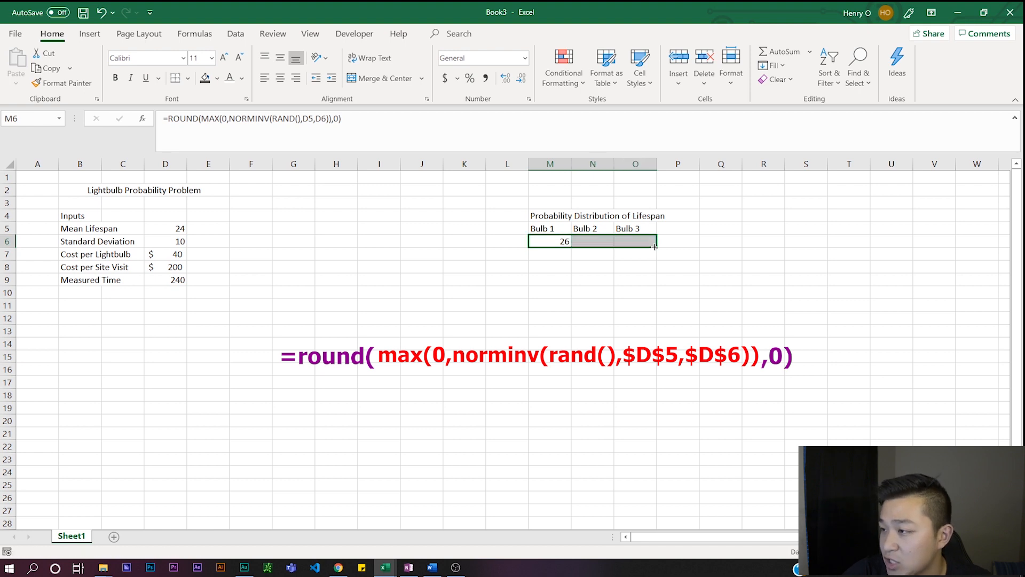
pyautogui.hotkey('ctrl', 'z')
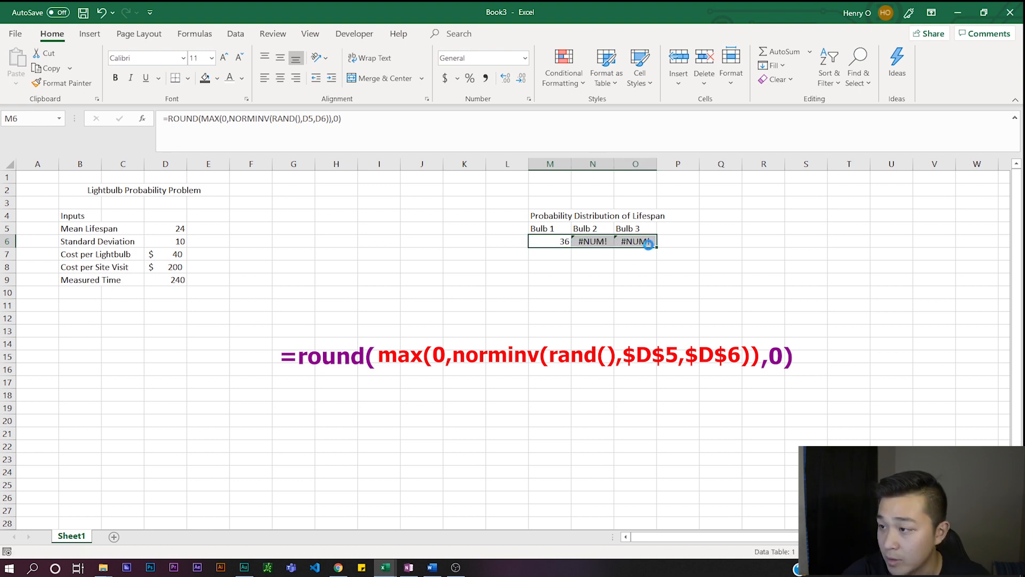
# - Make the mean and standard deviation references in the M6 formula absolute, as $D$5 and $D$6
pyautogui.click(330, 119)
pyautogui.click(303, 117)
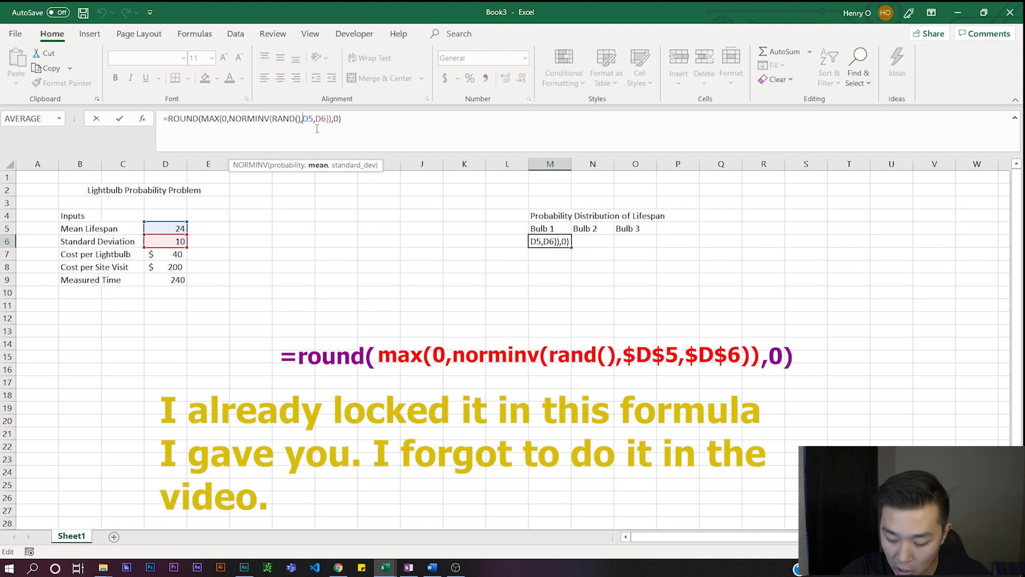
pyautogui.write('$')
pyautogui.click(313, 118)
pyautogui.write('$')
pyautogui.click(326, 120)
pyautogui.write('$')
pyautogui.click(337, 120)
pyautogui.write('$')
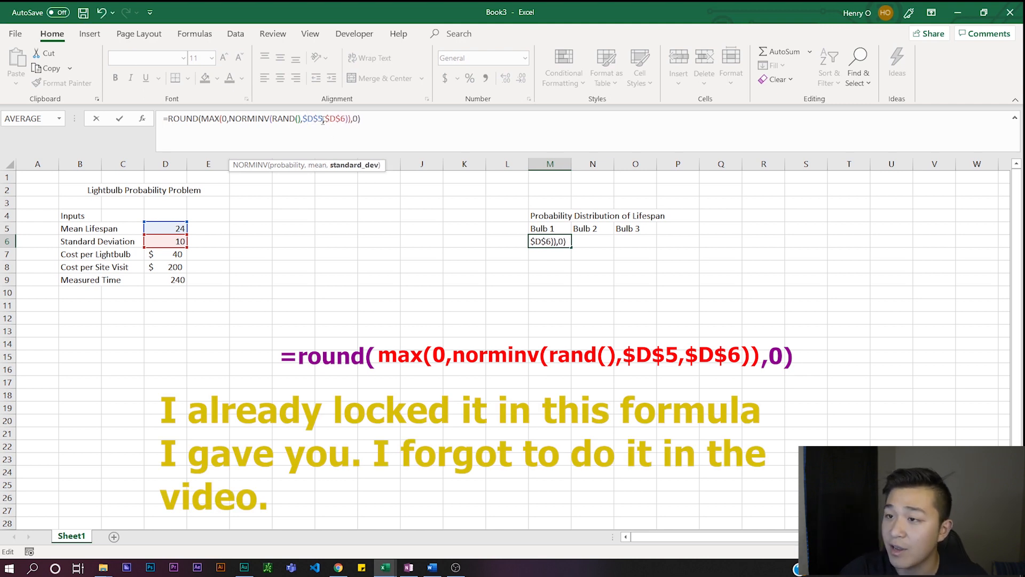
pyautogui.moveTo(303, 116); pyautogui.dragTo(346, 119)
pyautogui.click(416, 121)
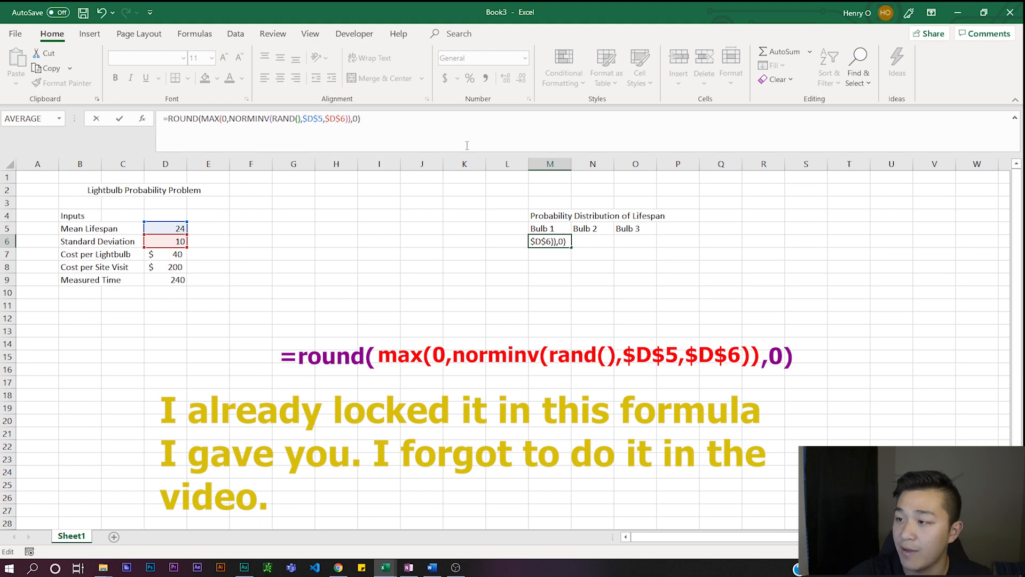
pyautogui.press('Return')
# - Fill the M6 formula across to column O and down to row 25, covering M6:O25 for all three bulbs
pyautogui.click(561, 238)
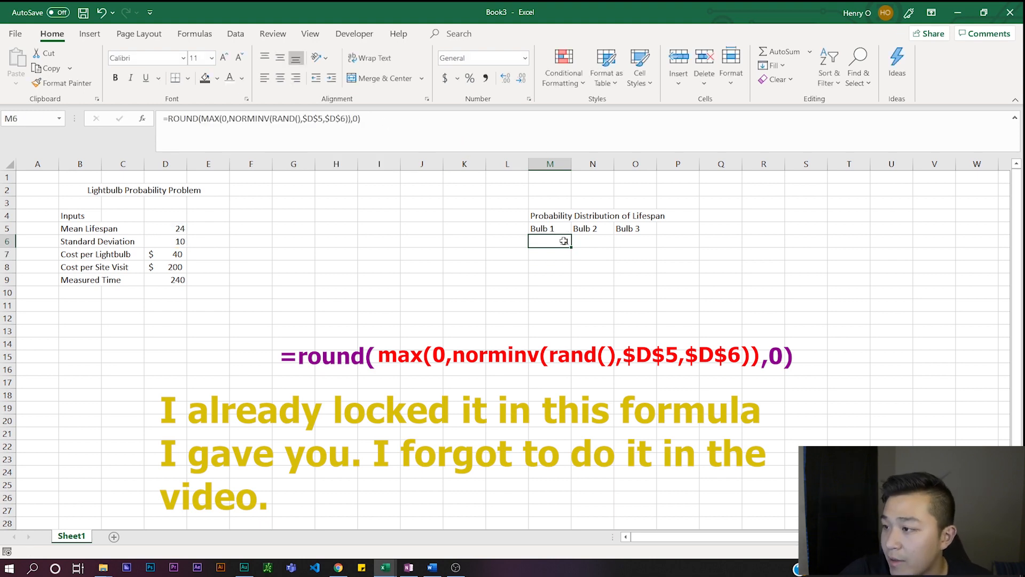
pyautogui.moveTo(571, 246); pyautogui.dragTo(643, 493)
pyautogui.scroll(-1, 635, 470)
pyautogui.moveTo(562, 219); pyautogui.dragTo(565, 456)
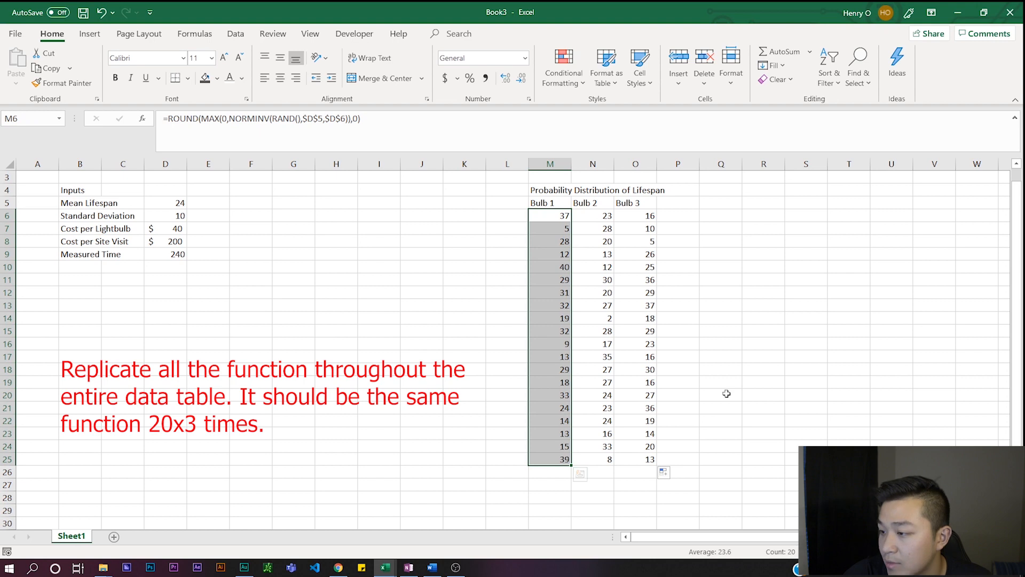
pyautogui.click(720, 395)
pyautogui.scroll(1, 585, 328)
# - Recalculate the sheet several times to examine the simulated lifespans in M6:O25
pyautogui.click(552, 216)
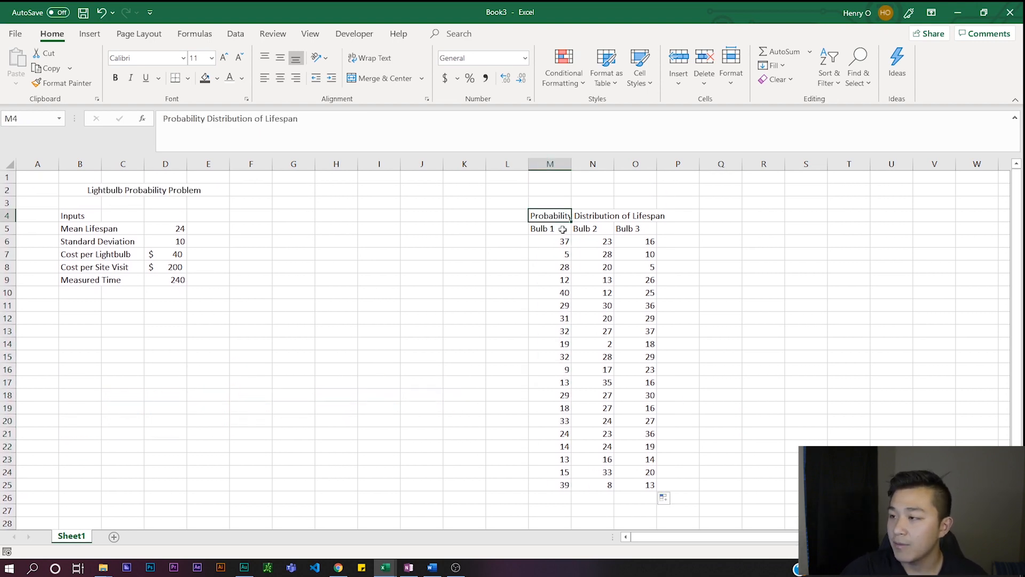
pyautogui.moveTo(557, 241); pyautogui.dragTo(646, 483)
pyautogui.click(745, 463)
pyautogui.press('F9')
pyautogui.press('F9')
pyautogui.press('F9')
pyautogui.press('F9')
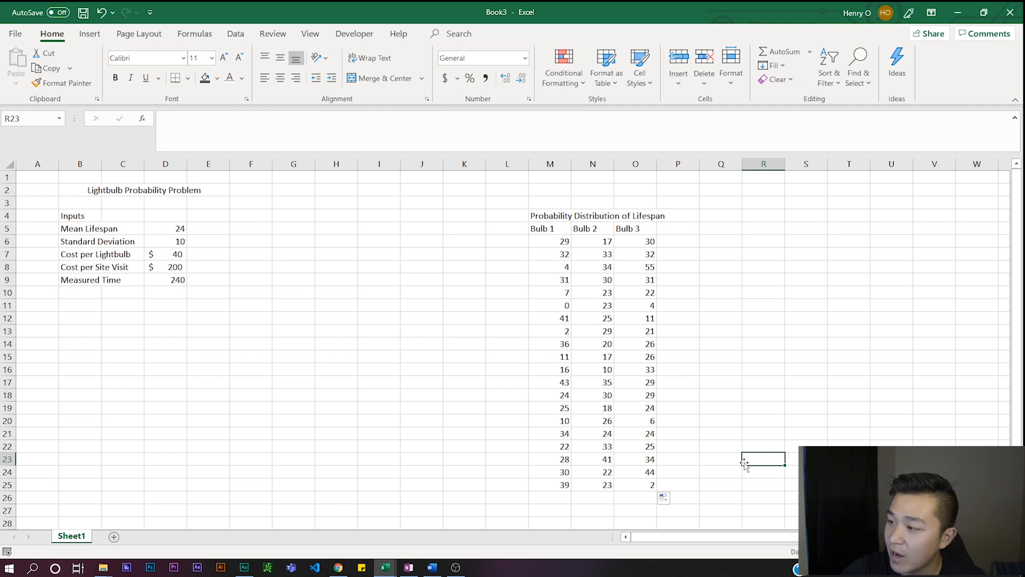
# - Move the whole lifespan table from M4:O25 so that it starts at Q4
pyautogui.moveTo(552, 216); pyautogui.dragTo(634, 479)
pyautogui.hotkey('ctrl', 'x')
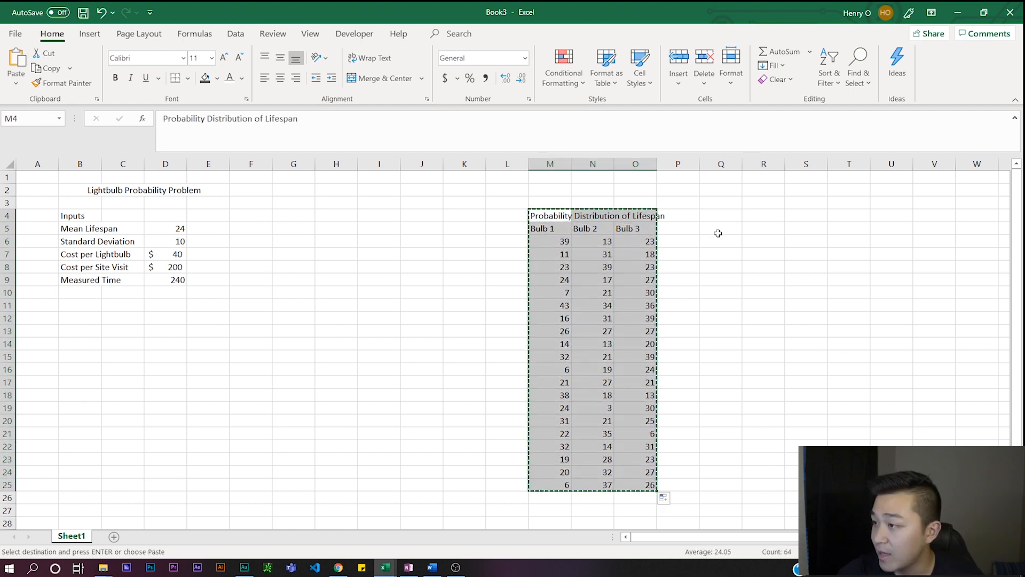
pyautogui.click(721, 216)
pyautogui.hotkey('ctrl', 'v')
# - Move the whole lifespan table from Q4:S25 one column over so that it starts at R4
pyautogui.click(1006, 280)
pyautogui.click(730, 217)
pyautogui.moveTo(730, 222); pyautogui.dragTo(809, 483)
pyautogui.hotkey('ctrl', 'z')
pyautogui.hotkey('ctrl', 'x')
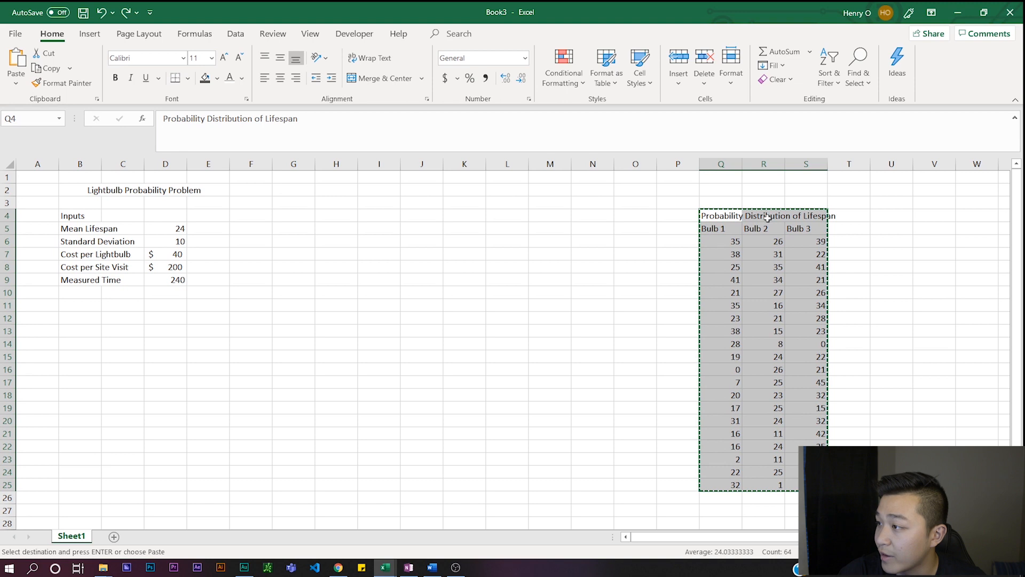
pyautogui.click(768, 217)
pyautogui.hotkey('ctrl', 'v')
pyautogui.click(897, 262)
pyautogui.moveTo(752, 214); pyautogui.dragTo(848, 485)
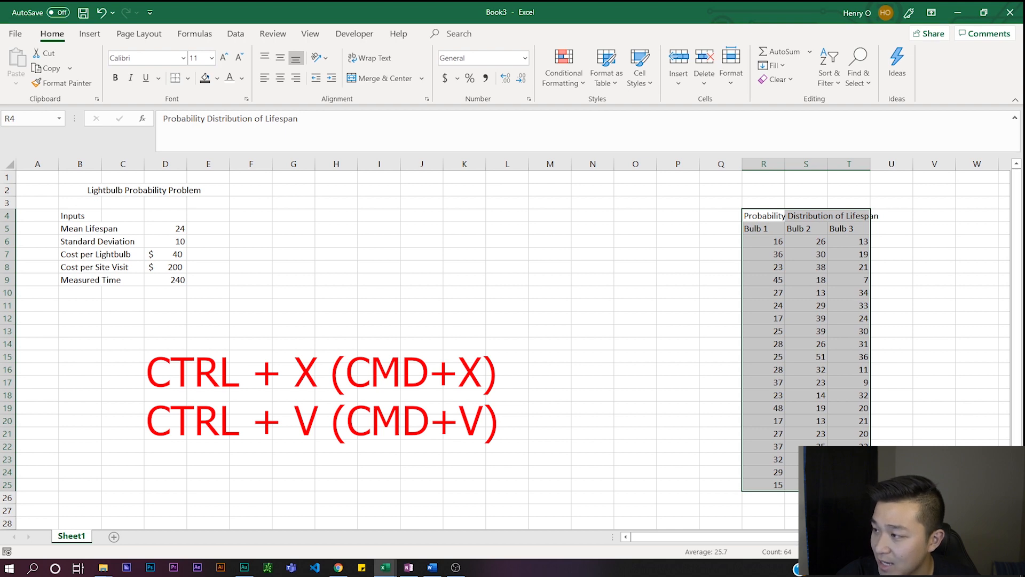
# - Recalculate the sheet several times to examine the simulated lifespans in R6:T25
pyautogui.click(600, 240)
pyautogui.click(961, 249)
pyautogui.click(804, 190)
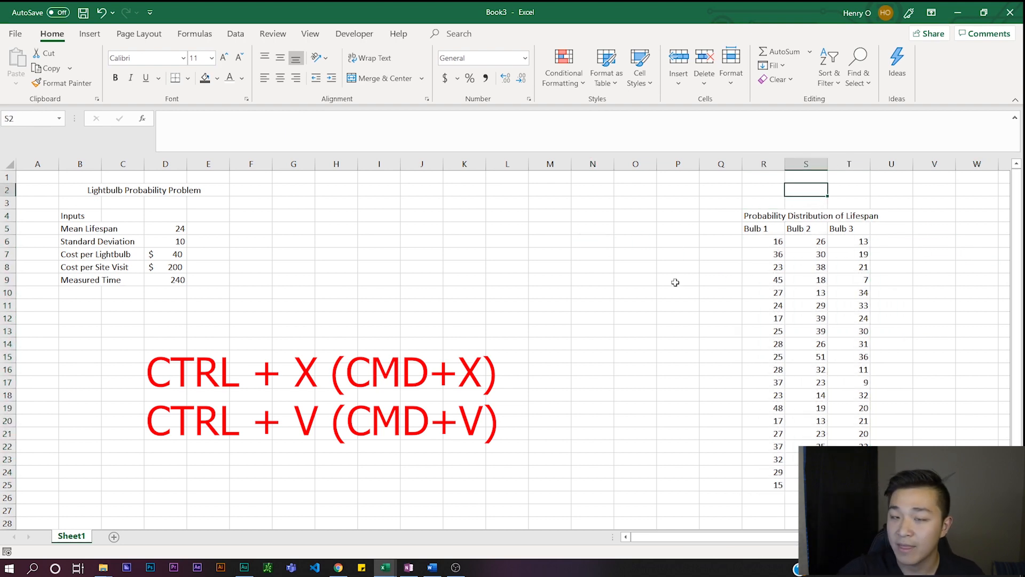
pyautogui.click(318, 266)
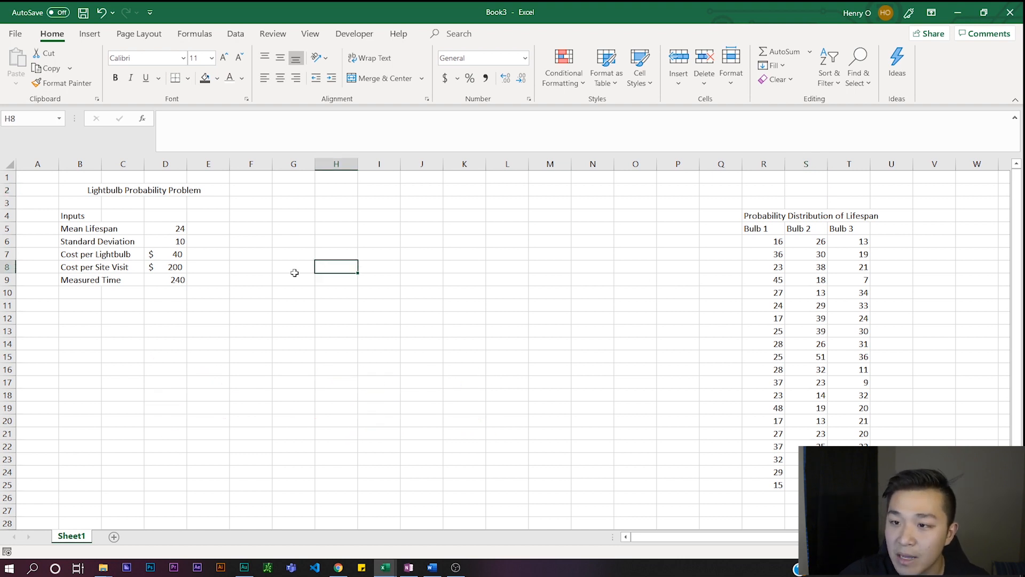
pyautogui.moveTo(746, 215); pyautogui.dragTo(860, 486)
pyautogui.click(891, 459)
pyautogui.press('F9')
pyautogui.press('F9')
pyautogui.press('F9')
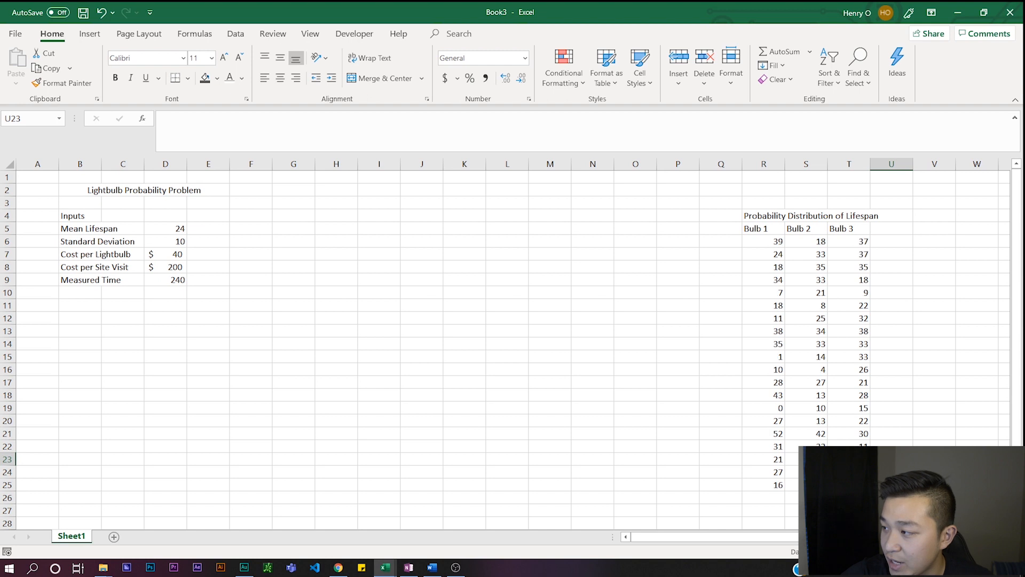
# - Enter the heading "Scenario 1 - Changing Only 1 Lightbulb" in B11, below the inputs
pyautogui.click(80, 315)
pyautogui.click(79, 308)
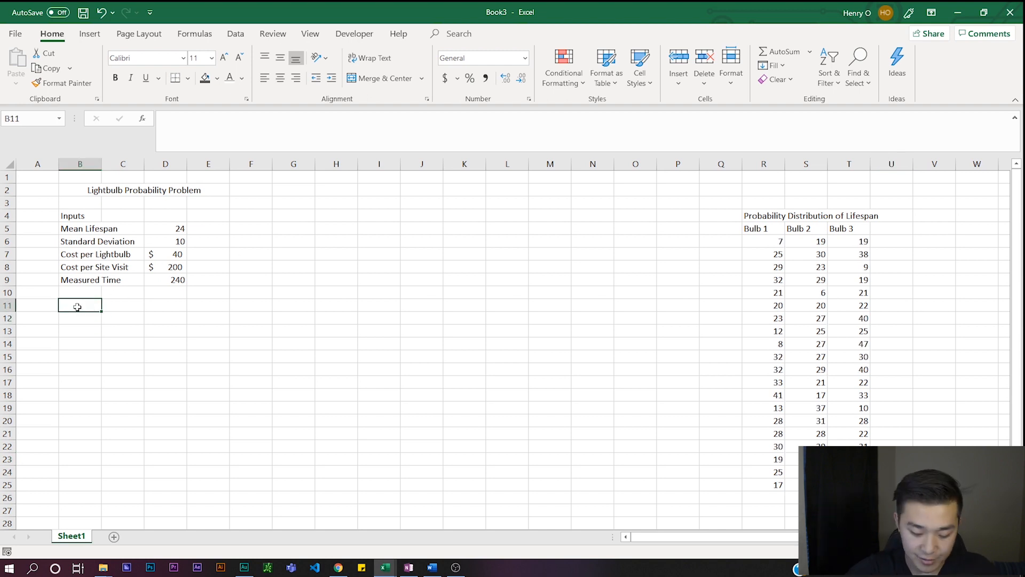
pyautogui.write('AS')
pyautogui.write('Scenario 1 -')
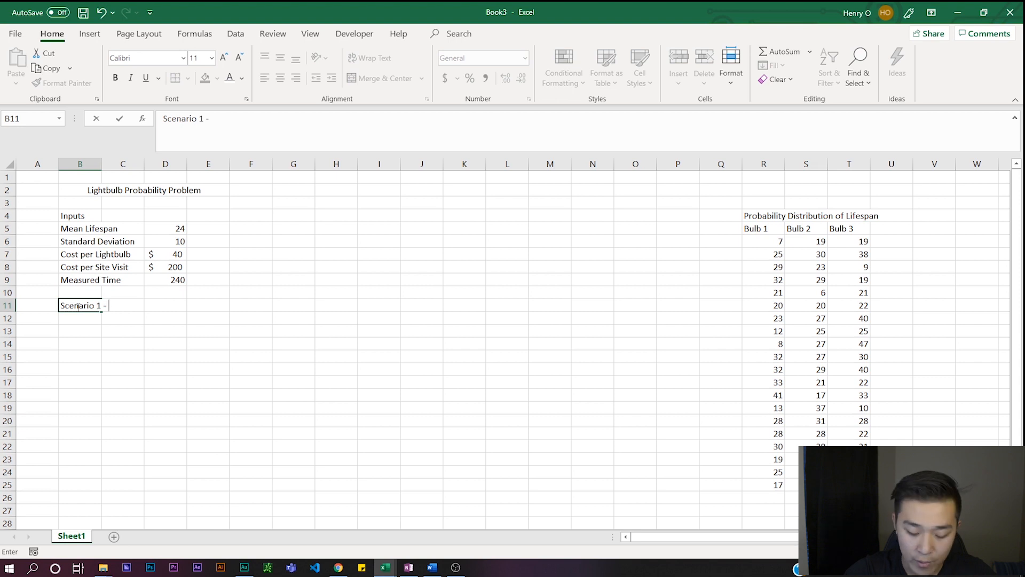
pyautogui.write(' Changing on')
pyautogui.press('BackSpace')
pyautogui.press('BackSpace')
pyautogui.write('Only 1 Lightbulb')
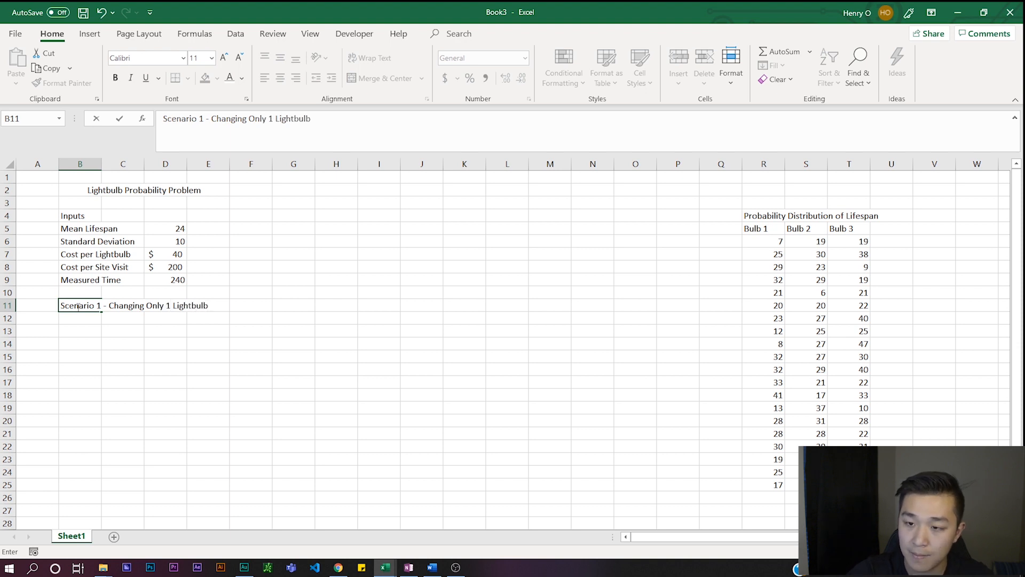
pyautogui.press('Return')
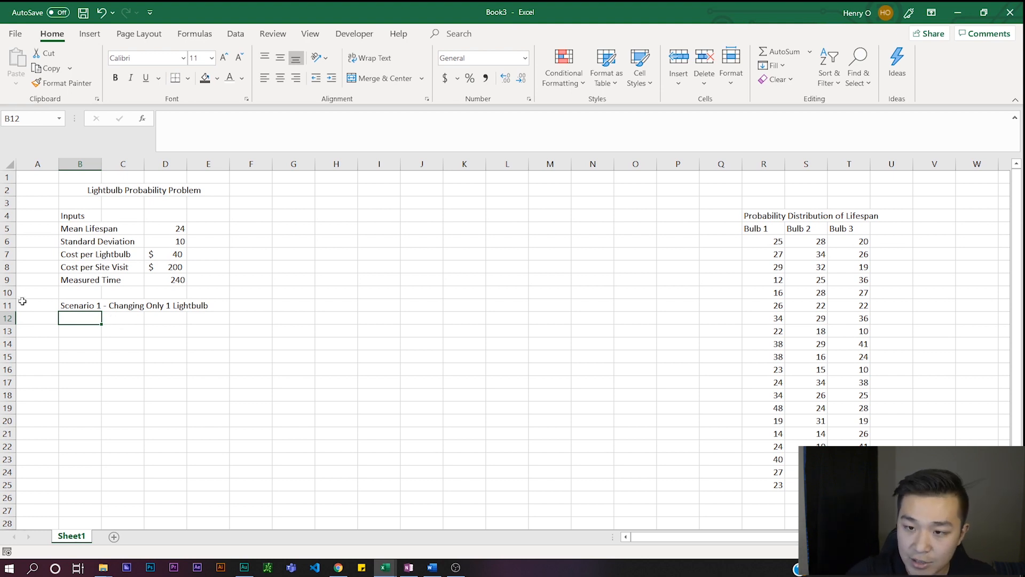
# - Enter "Slot 1" in B12 and fill it across to D12 to create the Slot 1 to Slot 3 headings
pyautogui.click(41, 317)
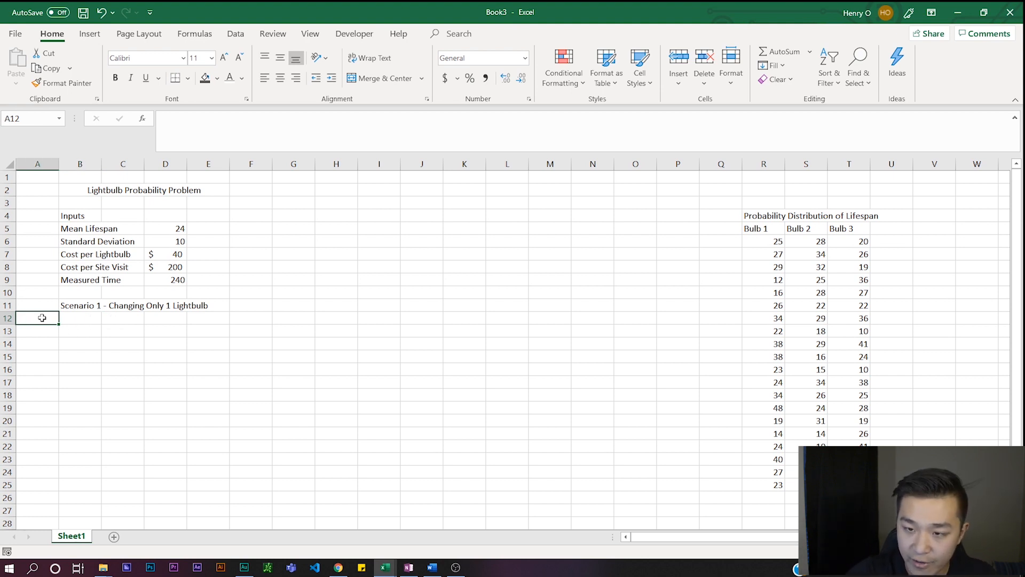
pyautogui.click(81, 323)
pyautogui.write('Sort')
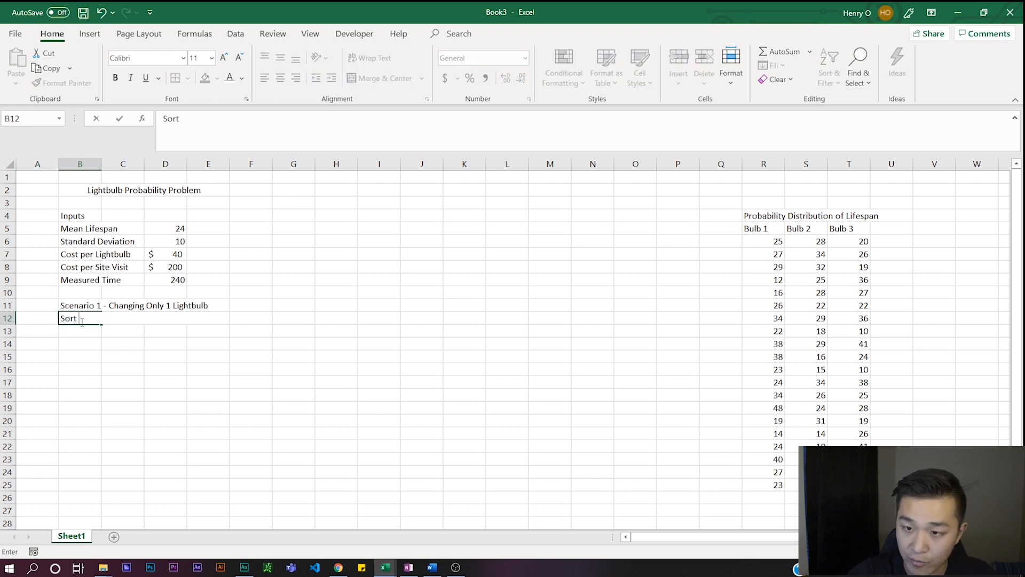
pyautogui.press('BackSpace')
pyautogui.press('BackSpace')
pyautogui.write('ot 1')
pyautogui.click(88, 347)
pyautogui.click(82, 322)
pyautogui.moveTo(101, 324); pyautogui.dragTo(178, 330)
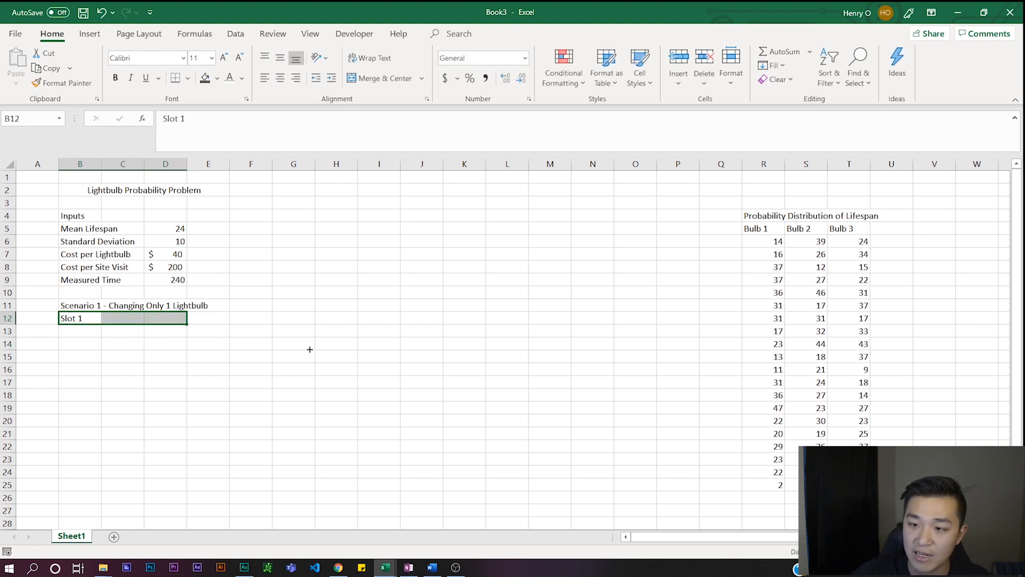
pyautogui.click(310, 349)
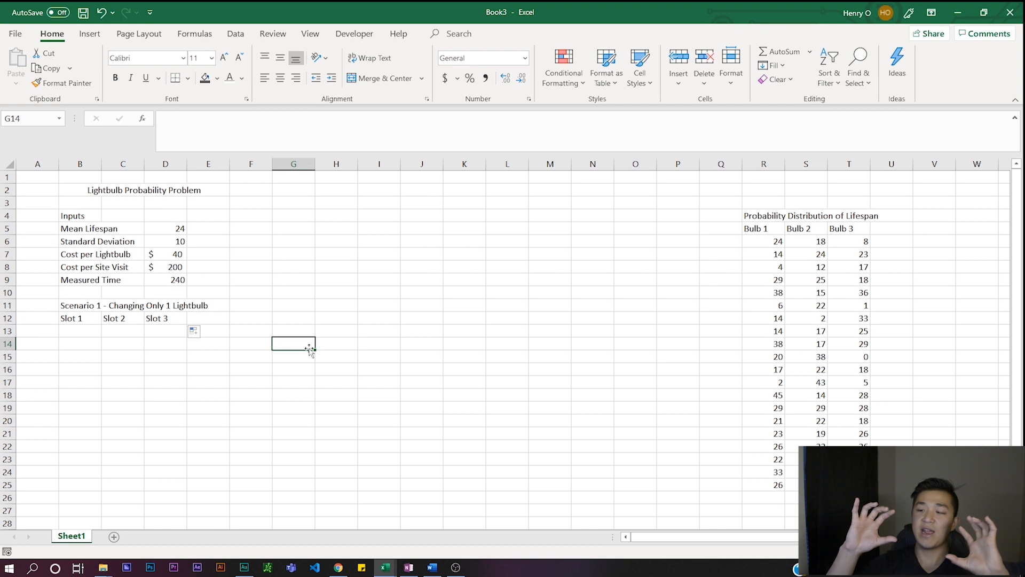
pyautogui.press('F9')
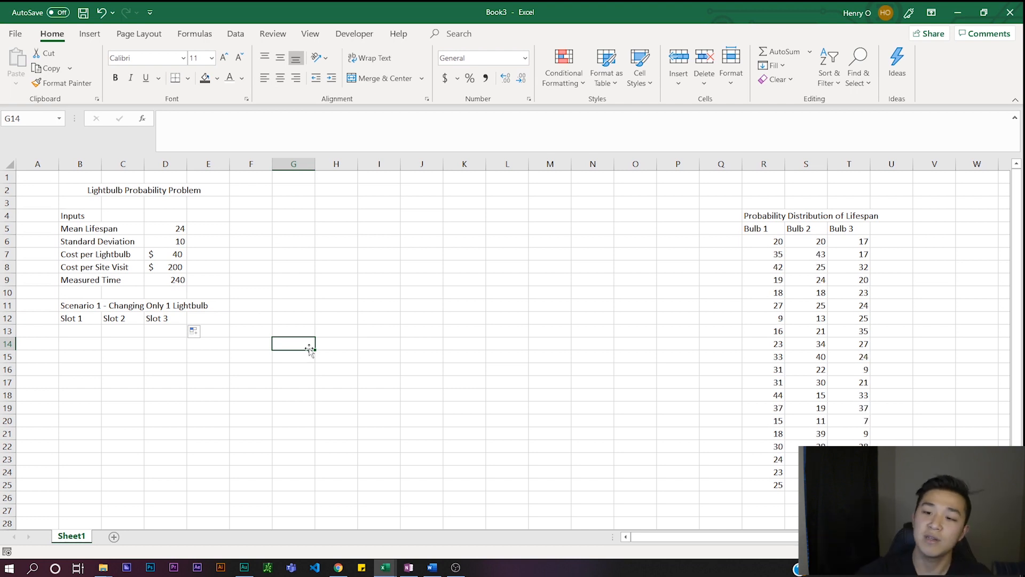
# - Number the scenario rows 1 to 20 in A13:A32 by entering 1, 2 and 3 and filling the series down
pyautogui.click(72, 329)
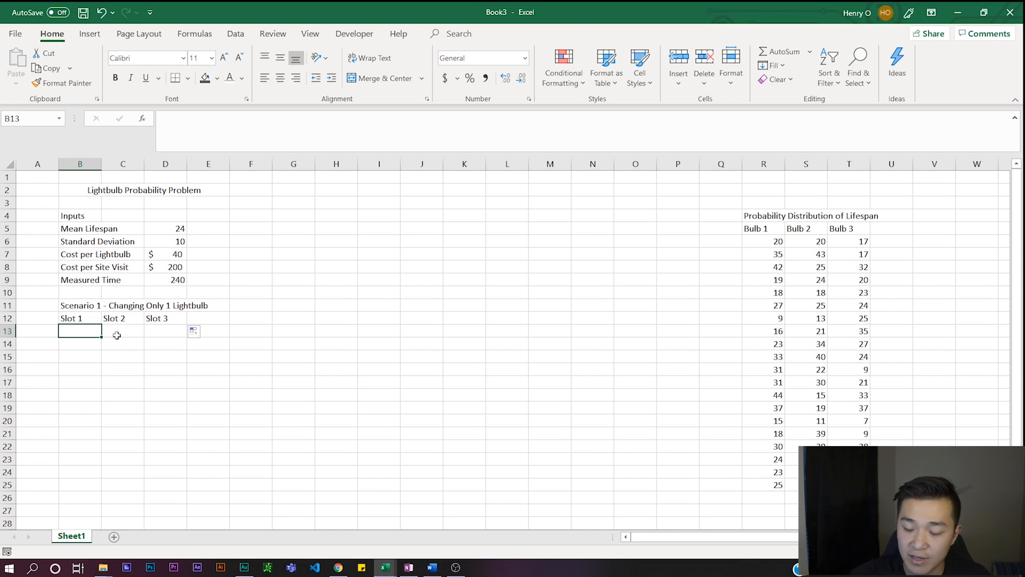
pyautogui.click(43, 330)
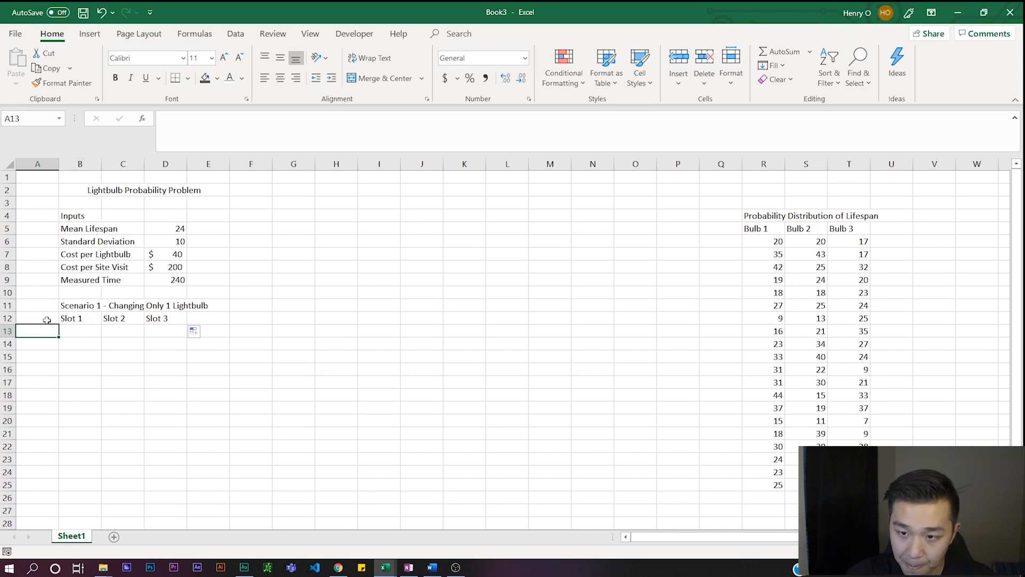
pyautogui.write('1')
pyautogui.press('Return')
pyautogui.write('2')
pyautogui.press('Return')
pyautogui.write('3')
pyautogui.press('Return')
pyautogui.moveTo(48, 331); pyautogui.dragTo(110, 430)
pyautogui.click(111, 431)
pyautogui.scroll(1, 82, 466)
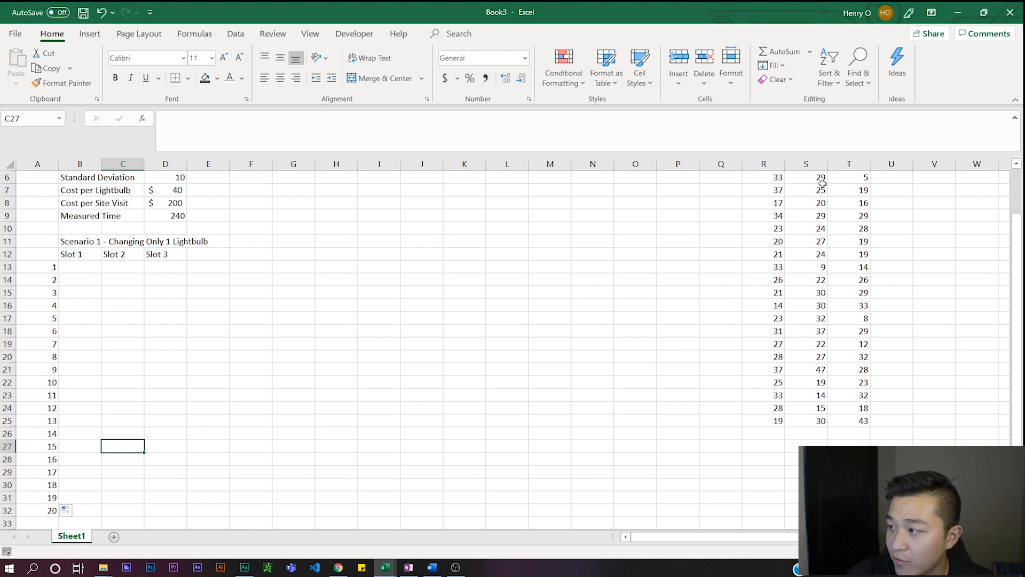
# - Examine the empty slot columns and numbered rows of Scenario 1 alongside the recalculated lifespan table
pyautogui.moveTo(80, 279); pyautogui.dragTo(81, 408)
pyautogui.press('Delete')
pyautogui.click(161, 358)
pyautogui.scroll(2, 272, 378)
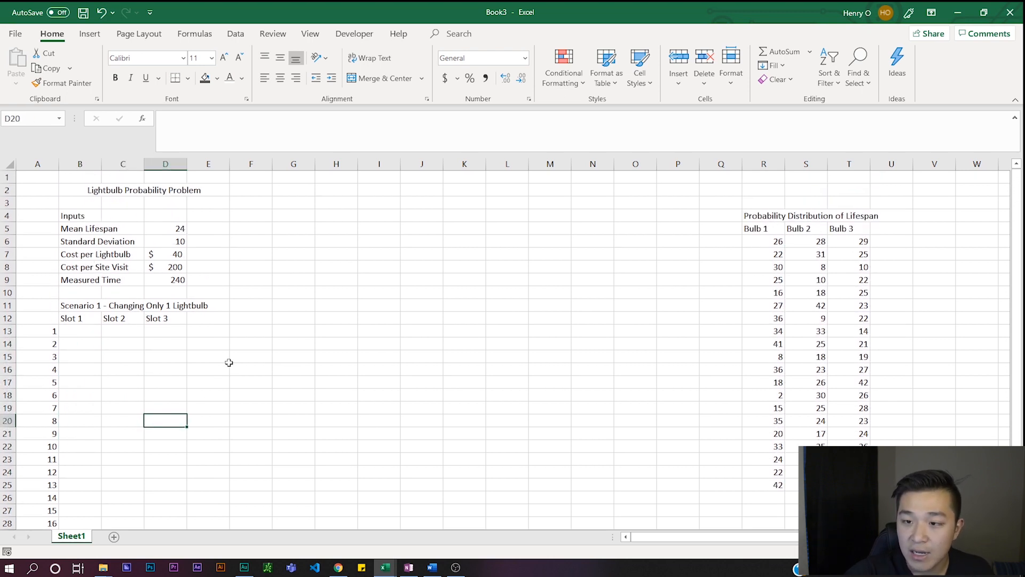
pyautogui.click(75, 335)
pyautogui.press('Delete')
pyautogui.press('Delete')
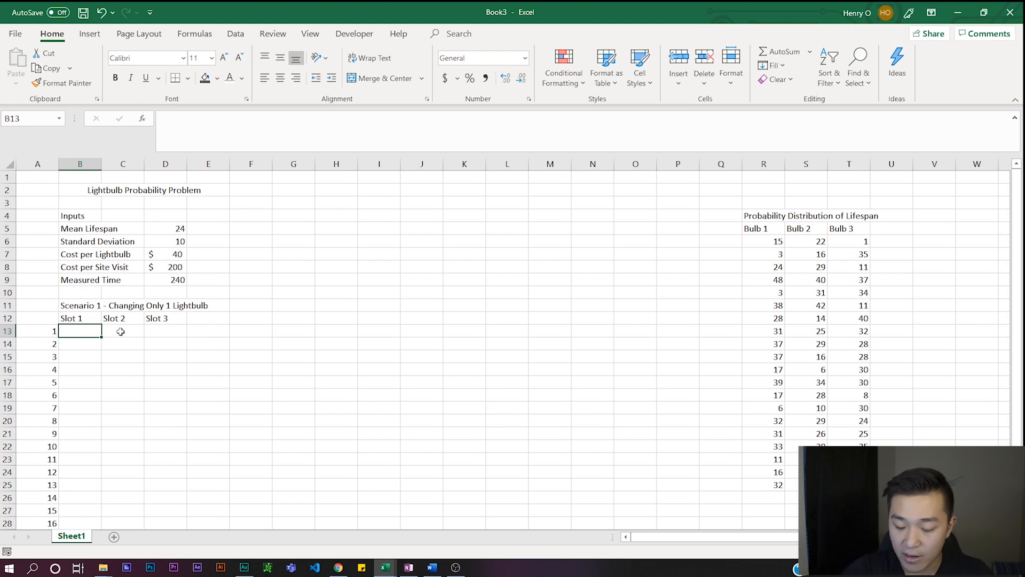
pyautogui.moveTo(84, 318); pyautogui.dragTo(84, 486)
pyautogui.moveTo(132, 320); pyautogui.dragTo(133, 484)
pyautogui.click(189, 394)
pyautogui.click(152, 307)
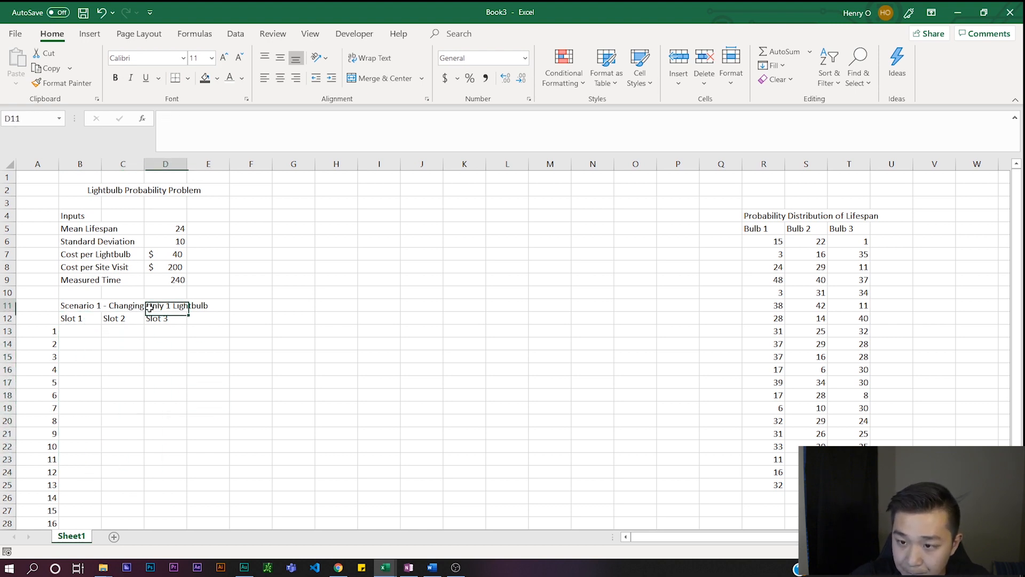
pyautogui.click(86, 329)
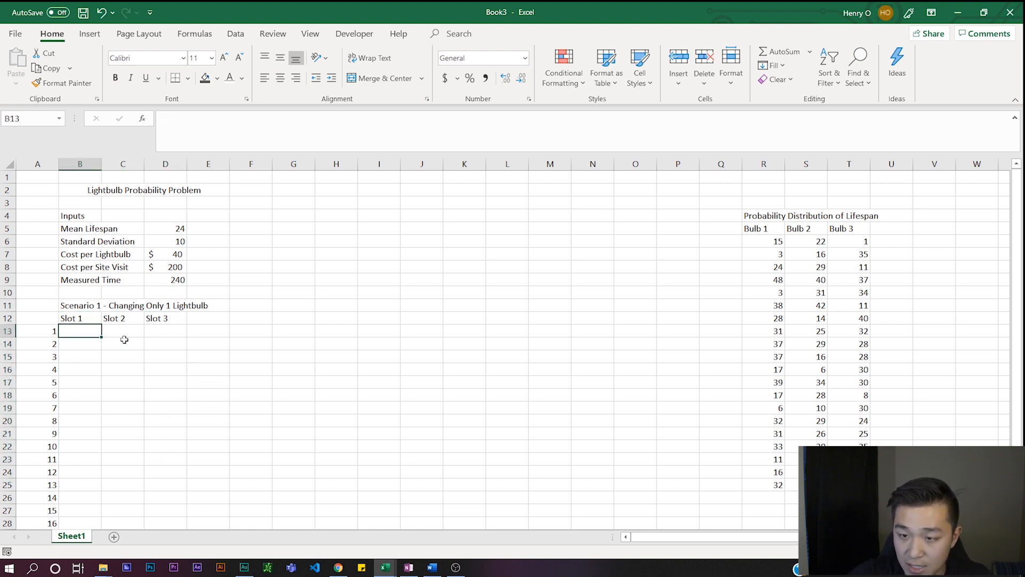
pyautogui.click(48, 344)
pyautogui.click(81, 345)
pyautogui.click(87, 354)
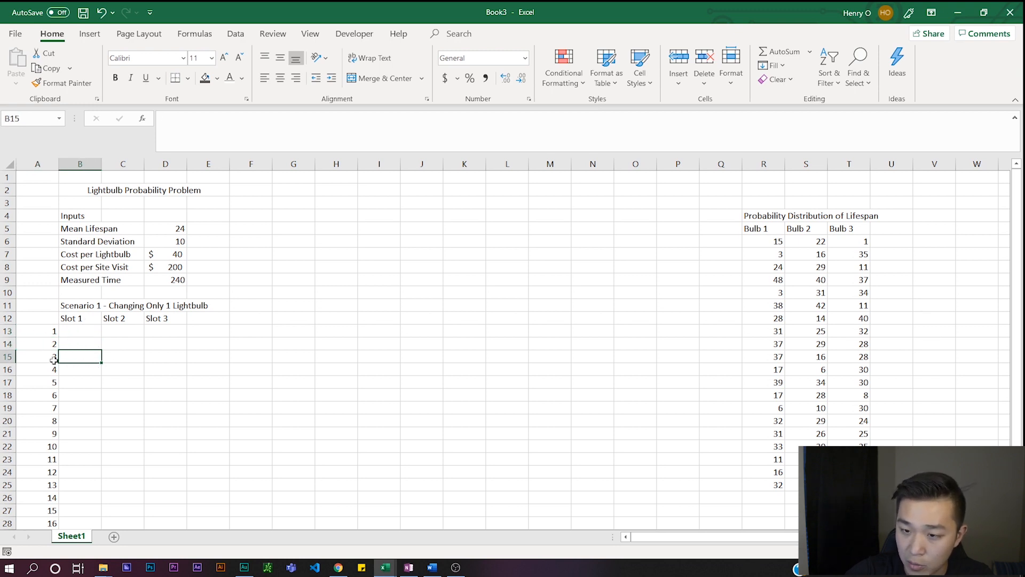
pyautogui.click(138, 357)
pyautogui.click(180, 439)
pyautogui.click(179, 477)
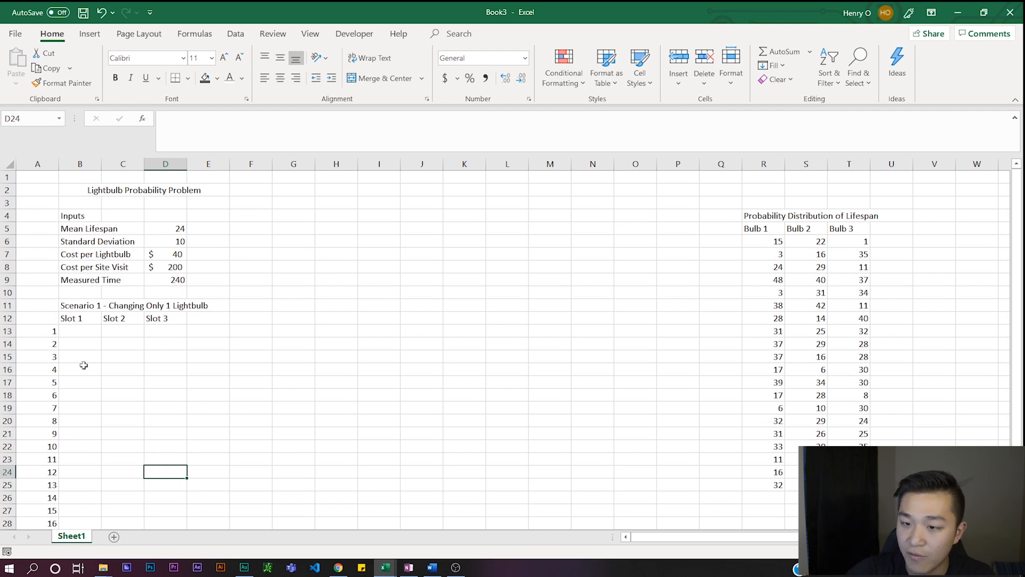
# - Link the first Slot 1 entry in B13 to the first Bulb 1 lifespan with =R6
pyautogui.click(73, 333)
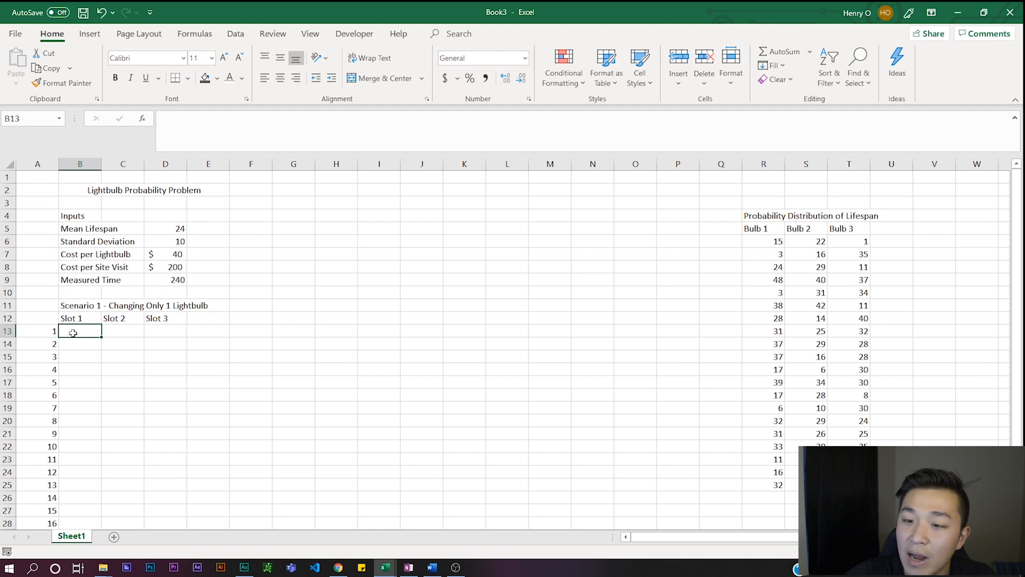
pyautogui.write('=')
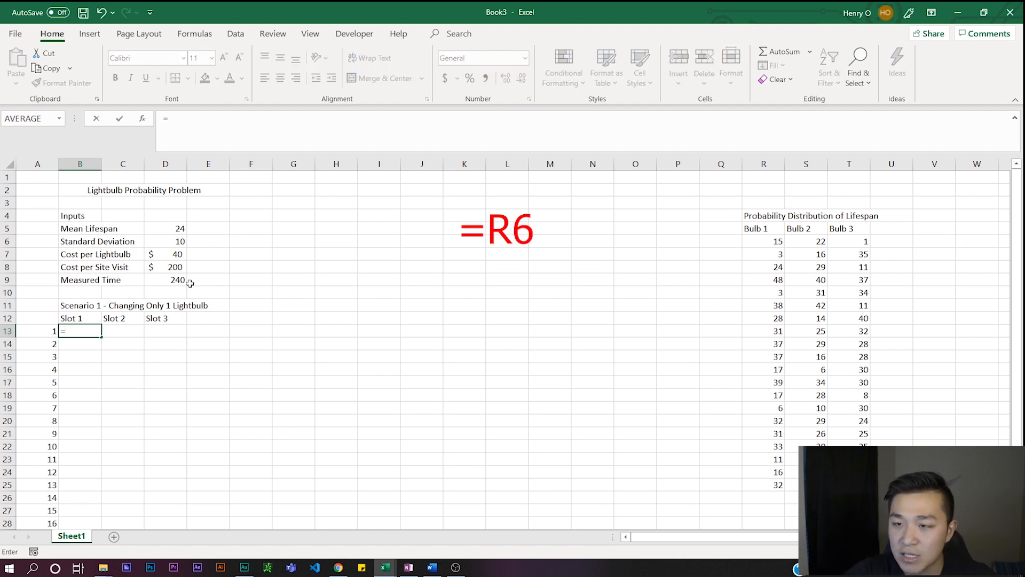
pyautogui.click(773, 242)
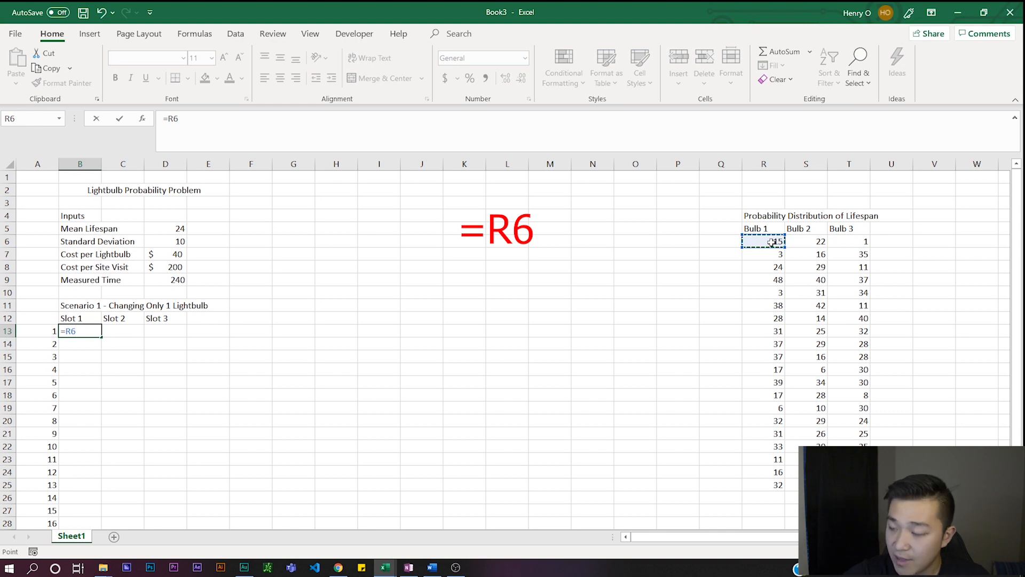
pyautogui.press('Return')
pyautogui.click(95, 331)
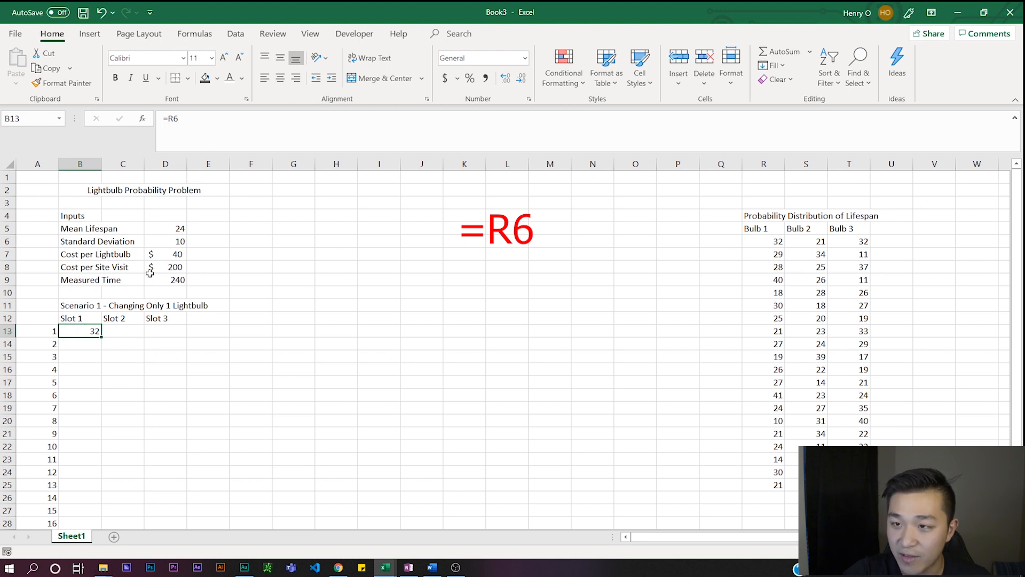
pyautogui.click(213, 129)
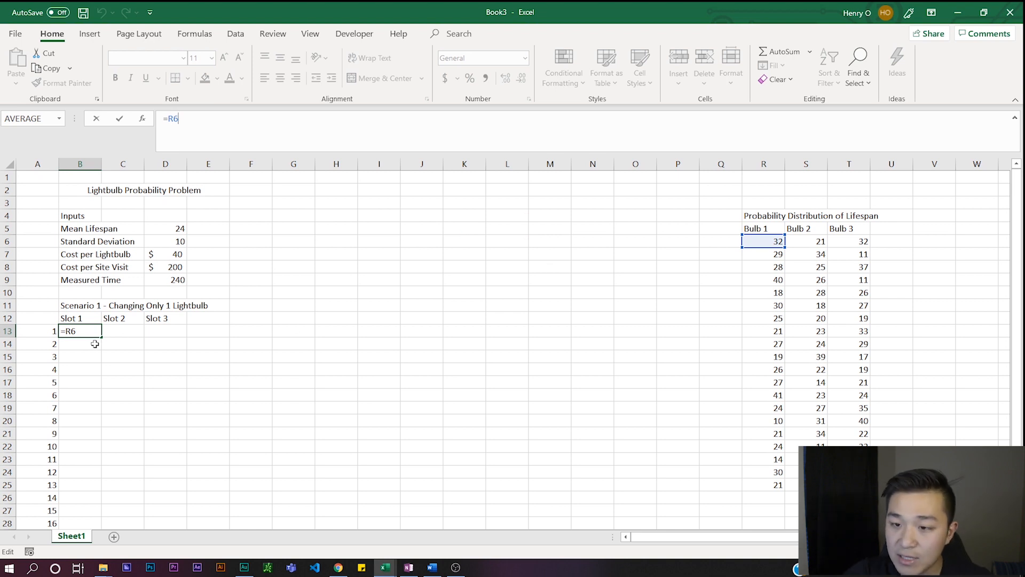
pyautogui.press('Return')
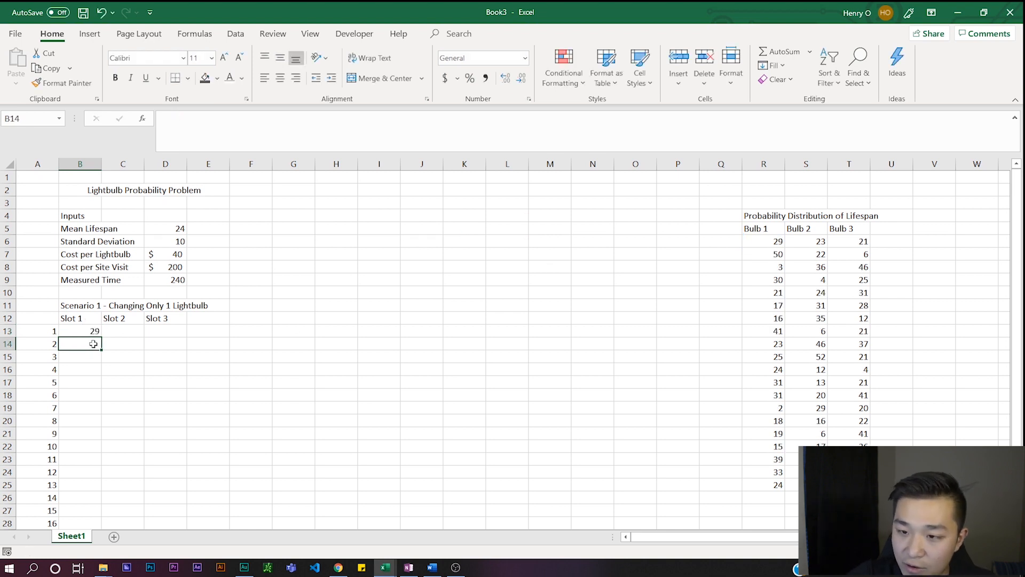
# - Enter =B13+R7 in B14 to add the second Bulb 1 lifespan to the first Slot 1 entry
pyautogui.click(198, 129)
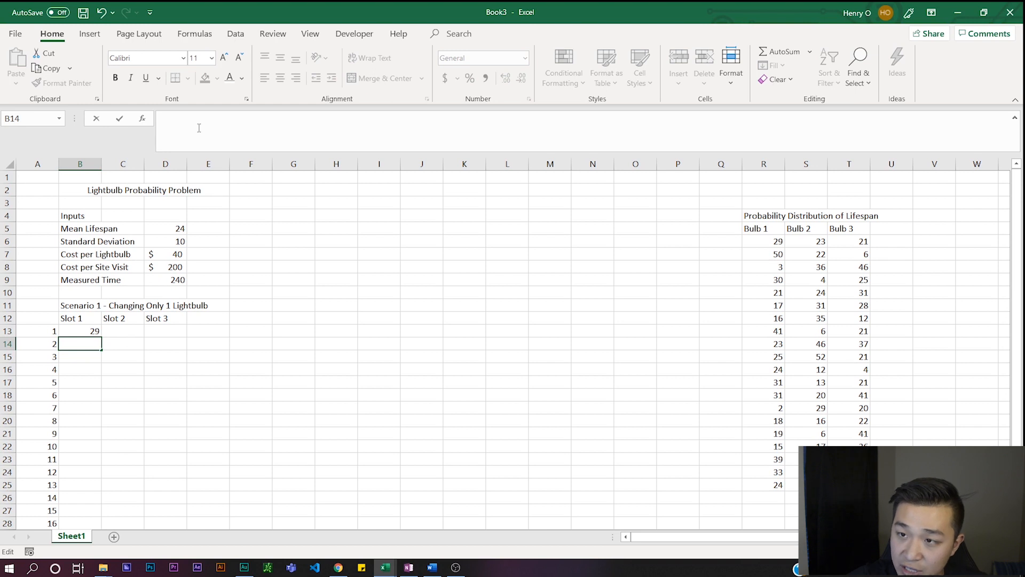
pyautogui.write('=')
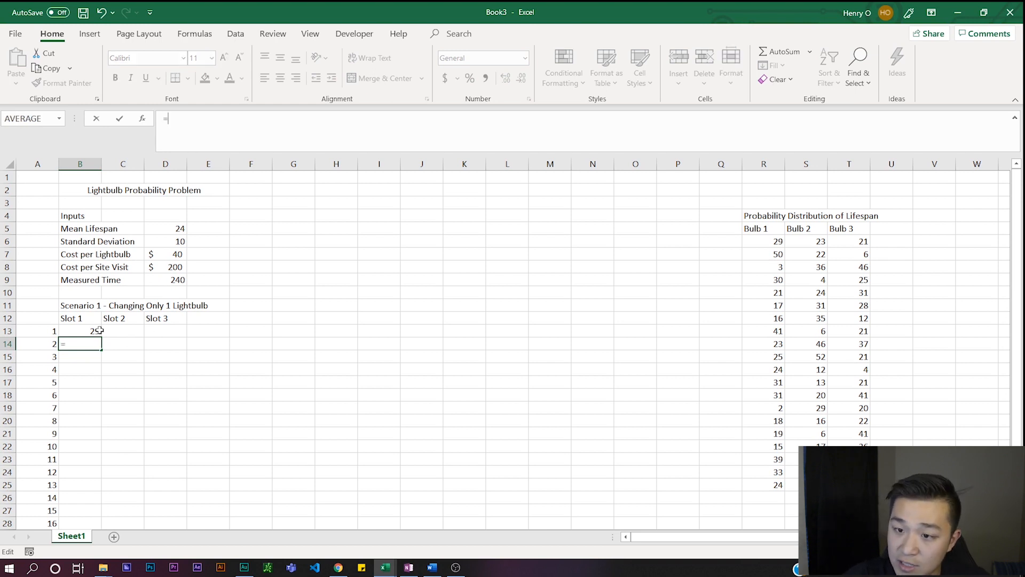
pyautogui.click(97, 331)
pyautogui.write('+')
pyautogui.click(780, 254)
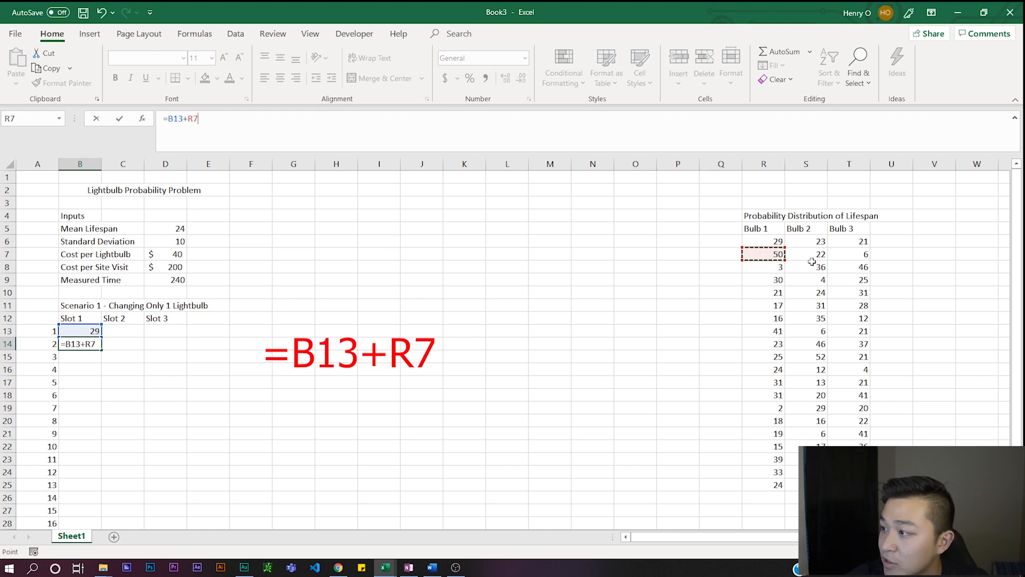
pyautogui.press('Return')
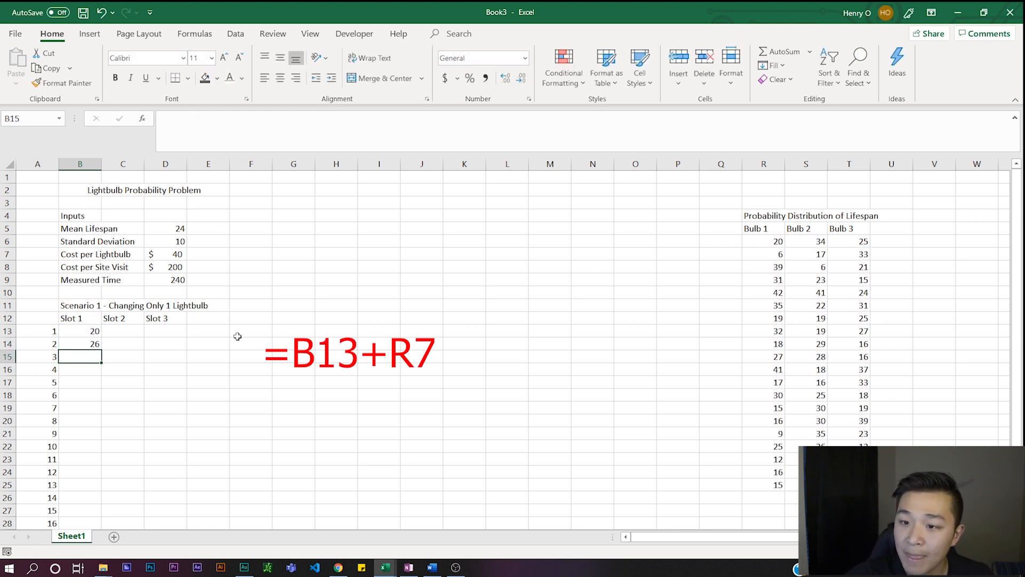
pyautogui.click(87, 343)
pyautogui.click(87, 332)
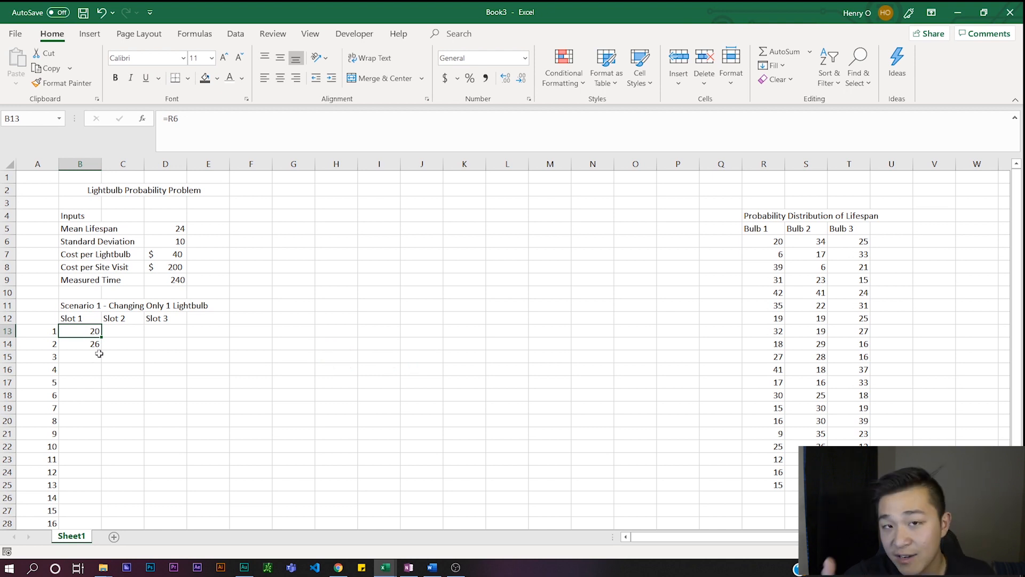
pyautogui.click(74, 344)
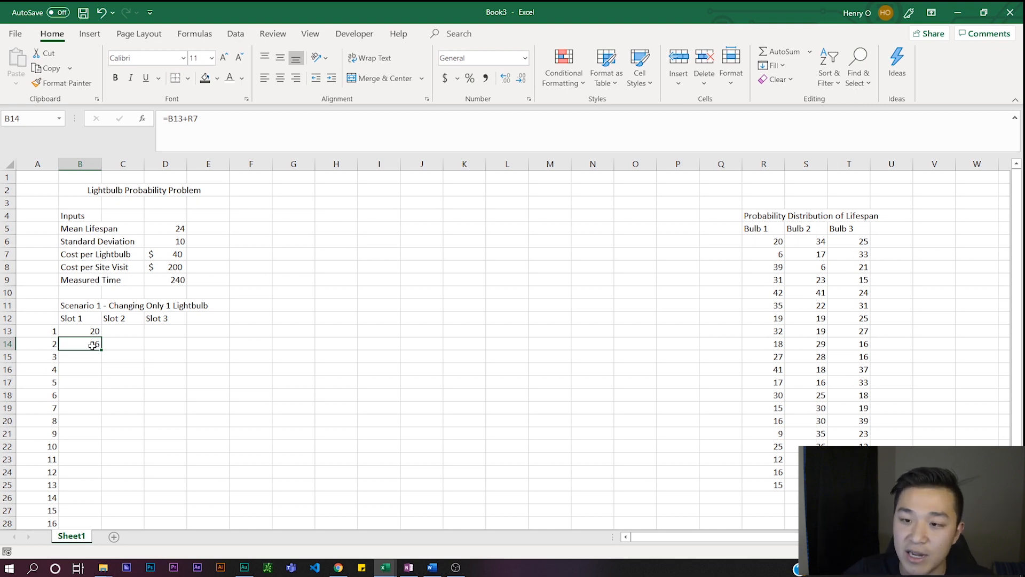
# - Fill the cumulative Slot 1 formula =B13+R7 from B14 down to row 32
pyautogui.scroll(-2, 107, 336)
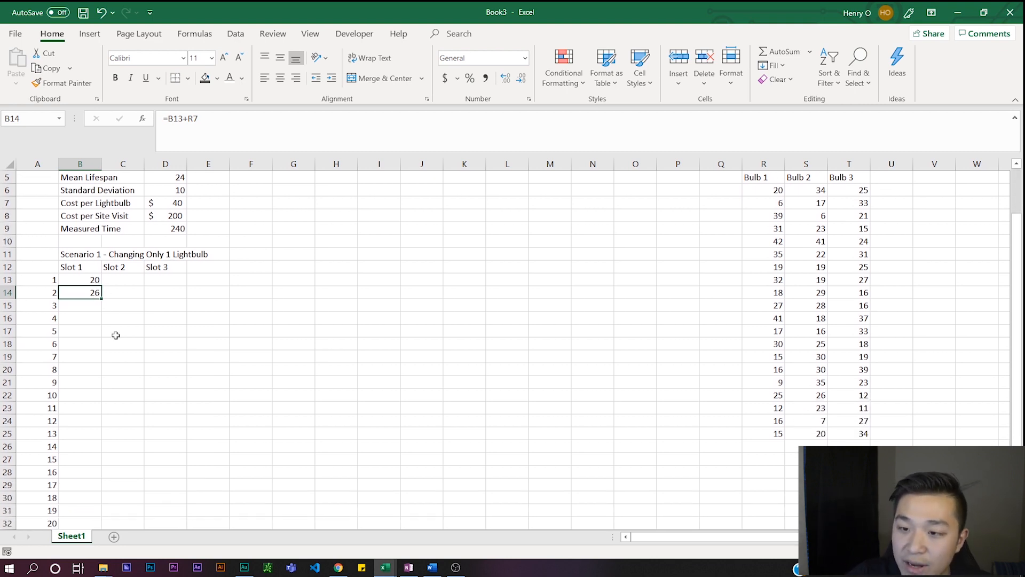
pyautogui.doubleClick(91, 280)
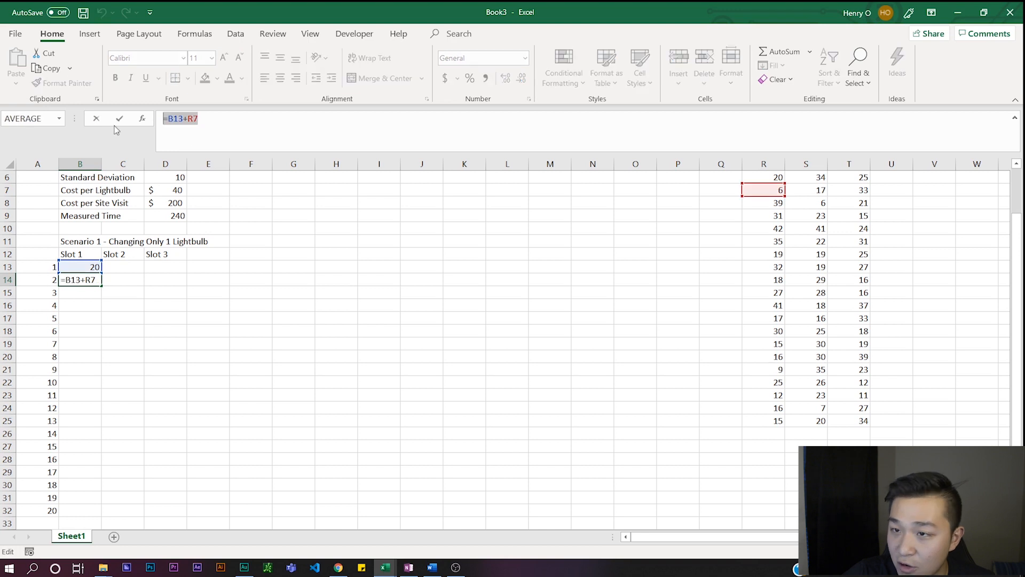
pyautogui.scroll(1, 871, 308)
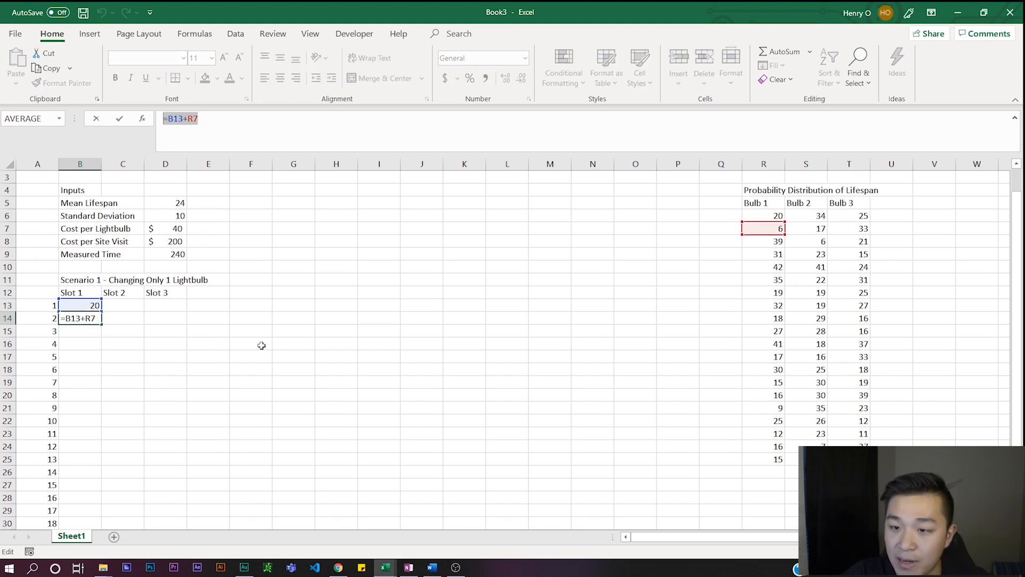
pyautogui.press('Return')
pyautogui.click(95, 282)
pyautogui.moveTo(101, 287); pyautogui.dragTo(87, 517)
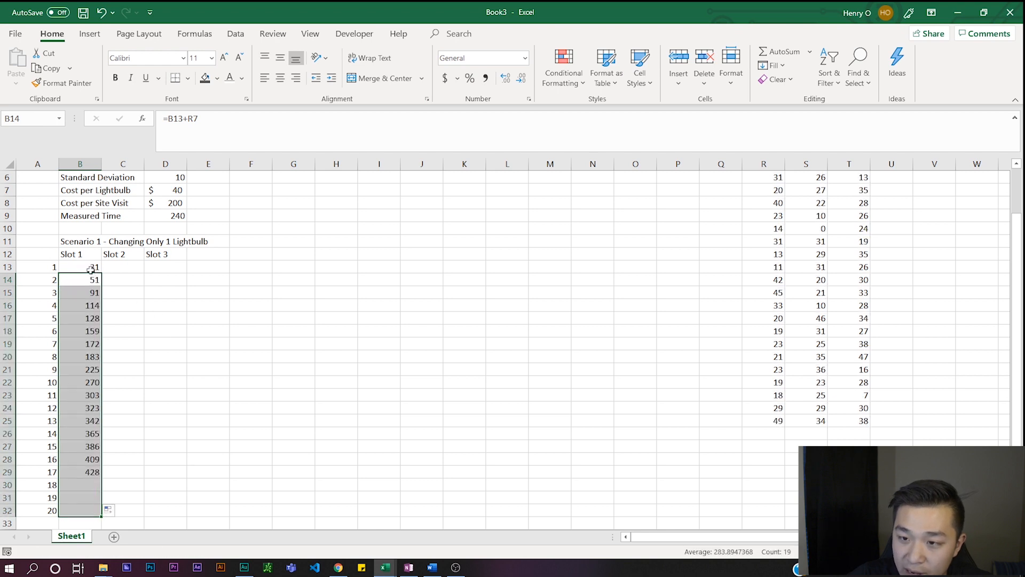
# - Copy the Slot 1 formulas in B13 and B14 across to Slots 2 and 3, and fill them down to row 32
pyautogui.click(92, 268)
pyautogui.scroll(2, 199, 293)
pyautogui.moveTo(101, 334); pyautogui.dragTo(185, 335)
pyautogui.click(93, 344)
pyautogui.moveTo(102, 350); pyautogui.dragTo(172, 341)
pyautogui.click(137, 345)
pyautogui.click(173, 341)
pyautogui.moveTo(186, 349); pyautogui.dragTo(150, 465)
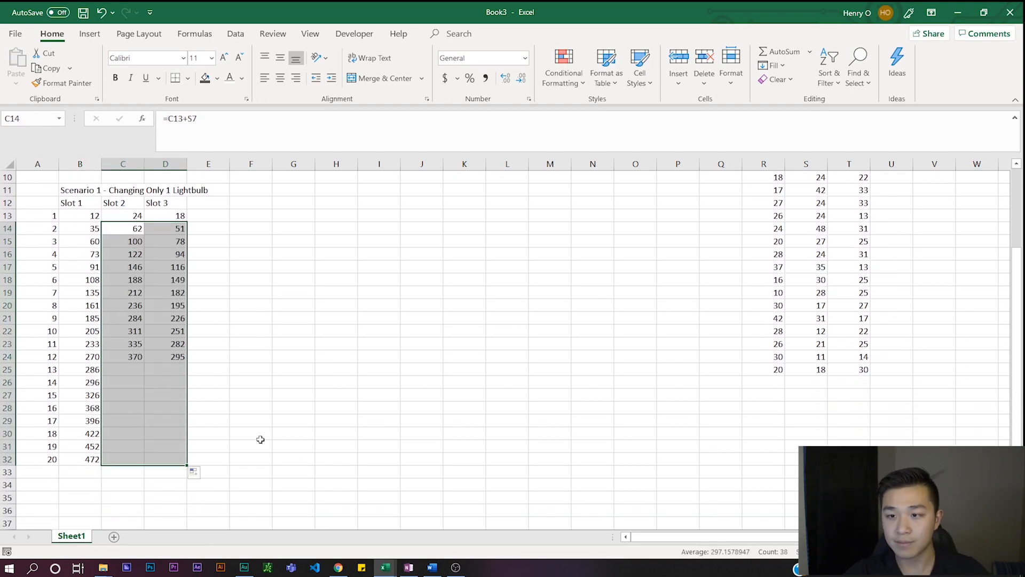
# - Recalculate the random lifespans and examine the cumulative replacement times in all three slots of Scenario 1
pyautogui.scroll(1, 259, 436)
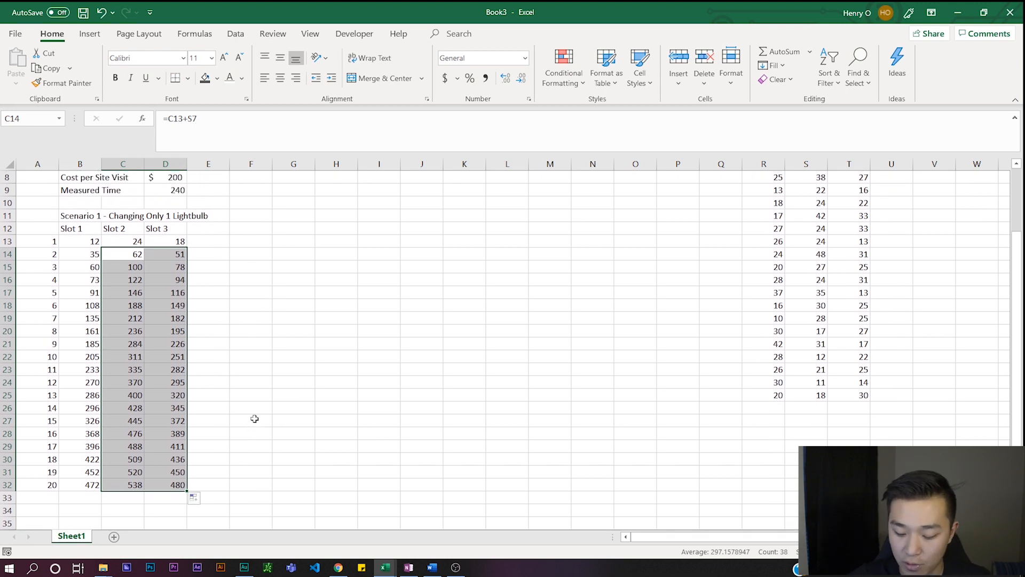
pyautogui.press('F9')
pyautogui.scroll(1, 254, 418)
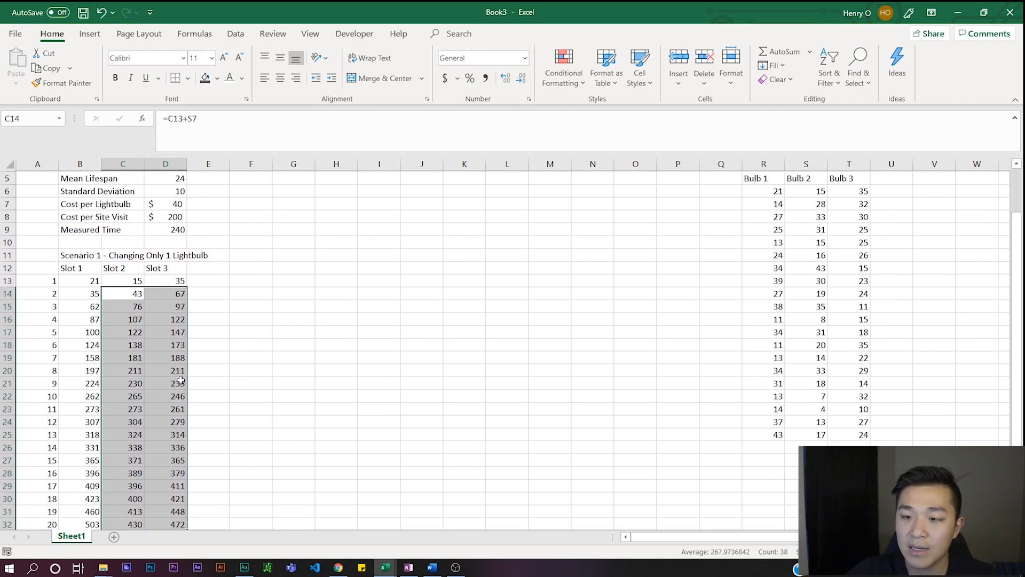
pyautogui.scroll(-1, 256, 373)
pyautogui.click(271, 305)
pyautogui.click(154, 355)
pyautogui.click(136, 420)
pyautogui.click(237, 396)
pyautogui.click(118, 359)
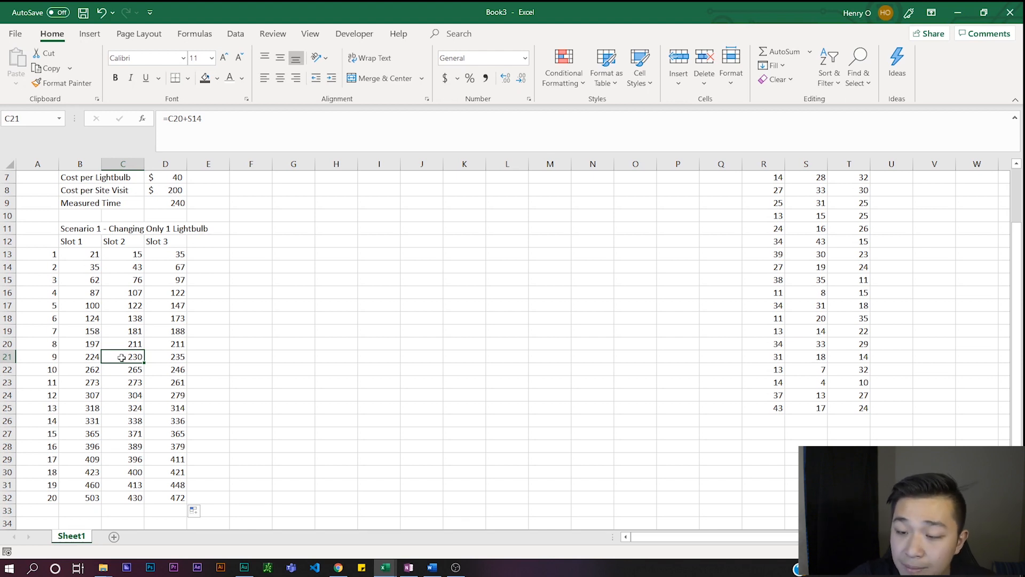
# - Enter the heading Slot 1 in F12 and extend the series to Slot 3 in H12
pyautogui.click(242, 256)
pyautogui.click(243, 244)
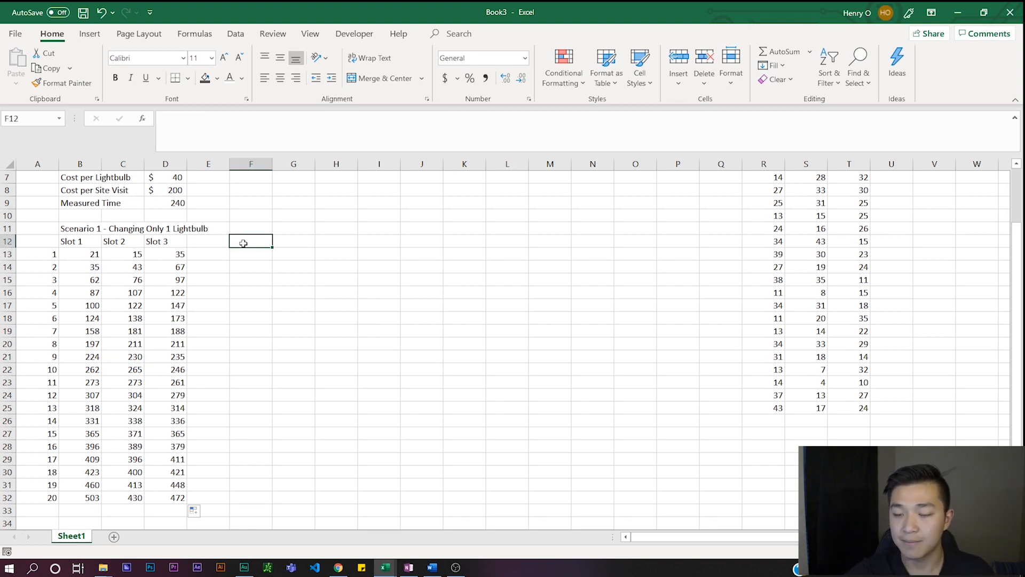
pyautogui.write('Sor')
pyautogui.write('ot')
pyautogui.click(204, 372)
pyautogui.click(265, 240)
pyautogui.moveTo(272, 250); pyautogui.dragTo(355, 252)
pyautogui.click(435, 254)
# - Examine the new slot headings in F12:H12 alongside the Measured Time input and the cumulative replacement times
pyautogui.click(265, 263)
pyautogui.click(255, 255)
pyautogui.click(265, 293)
pyautogui.scroll(1, 266, 294)
pyautogui.click(259, 254)
pyautogui.click(257, 264)
pyautogui.moveTo(274, 255); pyautogui.dragTo(330, 269)
pyautogui.click(262, 255)
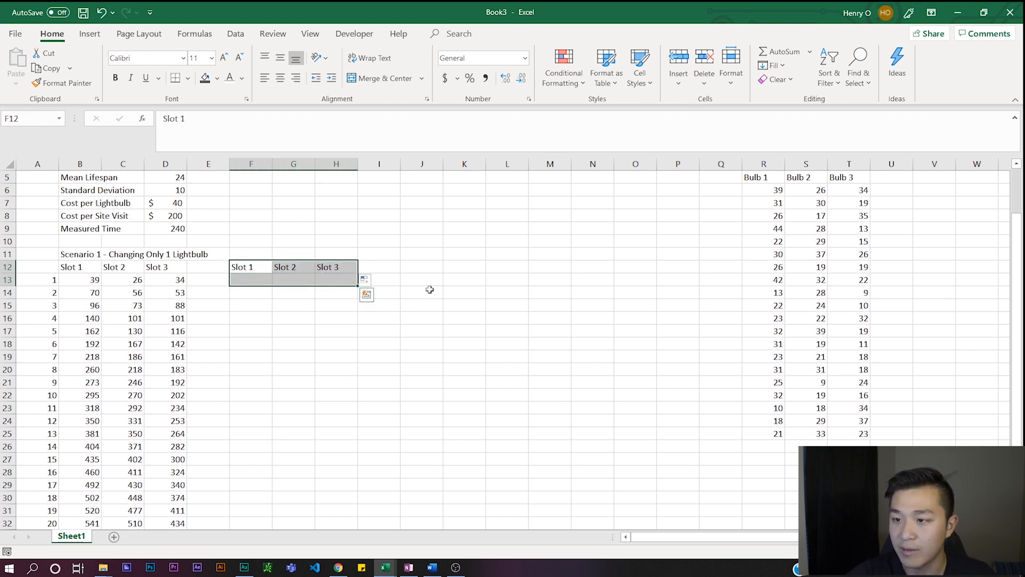
pyautogui.click(428, 289)
pyautogui.moveTo(245, 265); pyautogui.dragTo(350, 268)
pyautogui.click(246, 281)
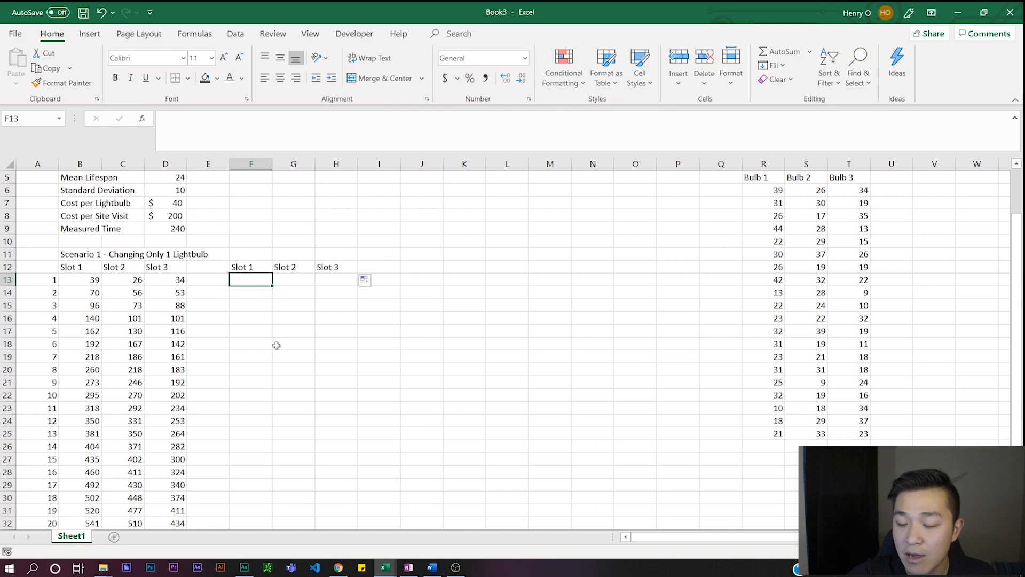
pyautogui.scroll(1, 287, 353)
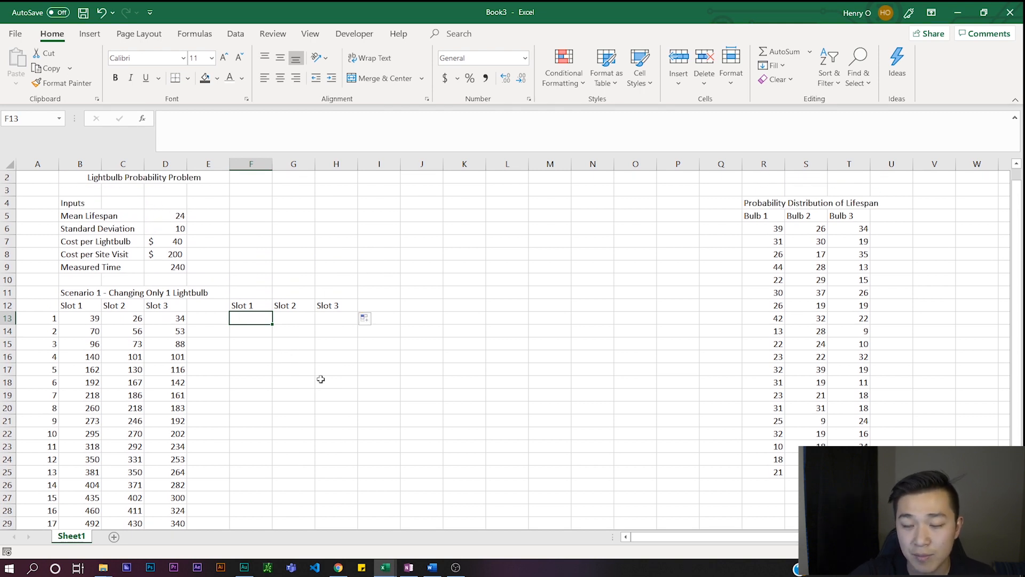
pyautogui.click(158, 270)
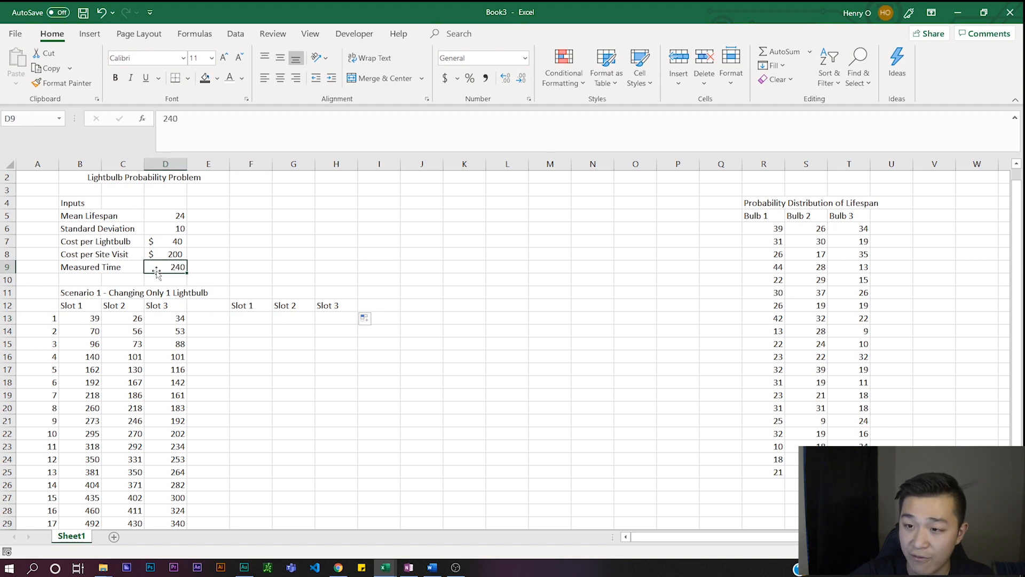
pyautogui.click(255, 319)
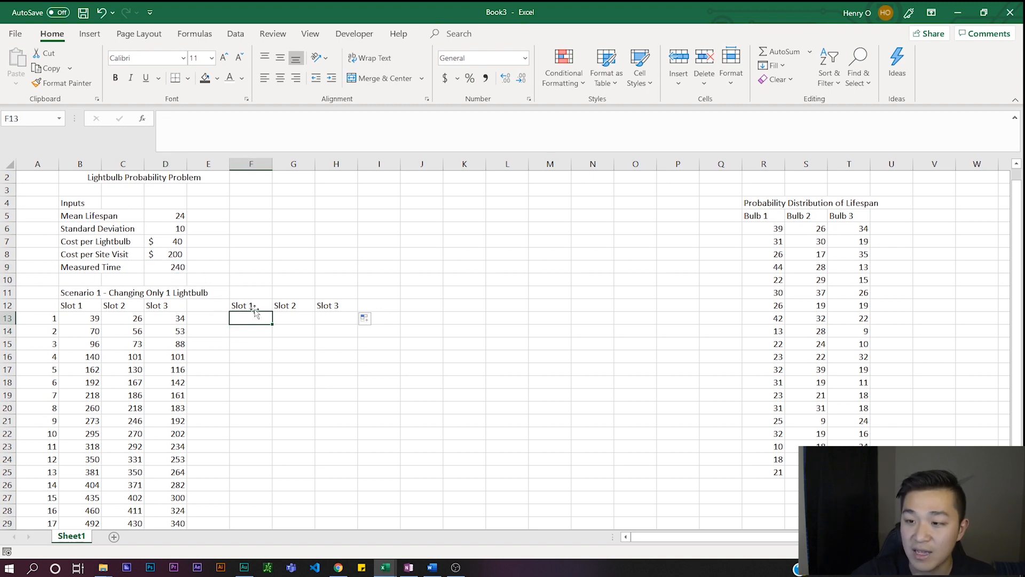
pyautogui.scroll(-1, 253, 333)
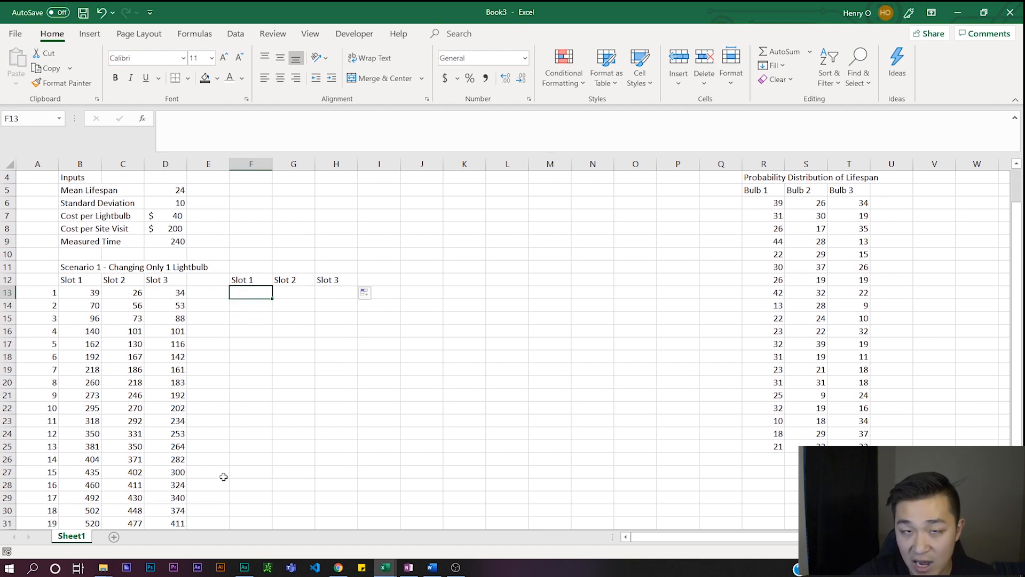
pyautogui.scroll(1, 186, 452)
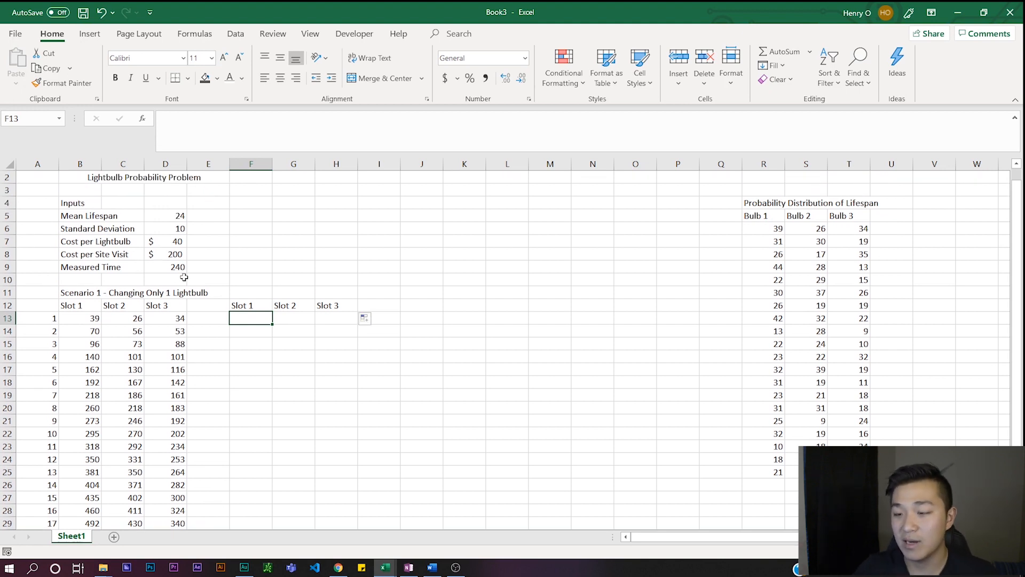
# - Enter =IF(B13>D9,0,1) in F13 to flag whether the first Slot 1 replacement falls within the measured time
pyautogui.click(263, 139)
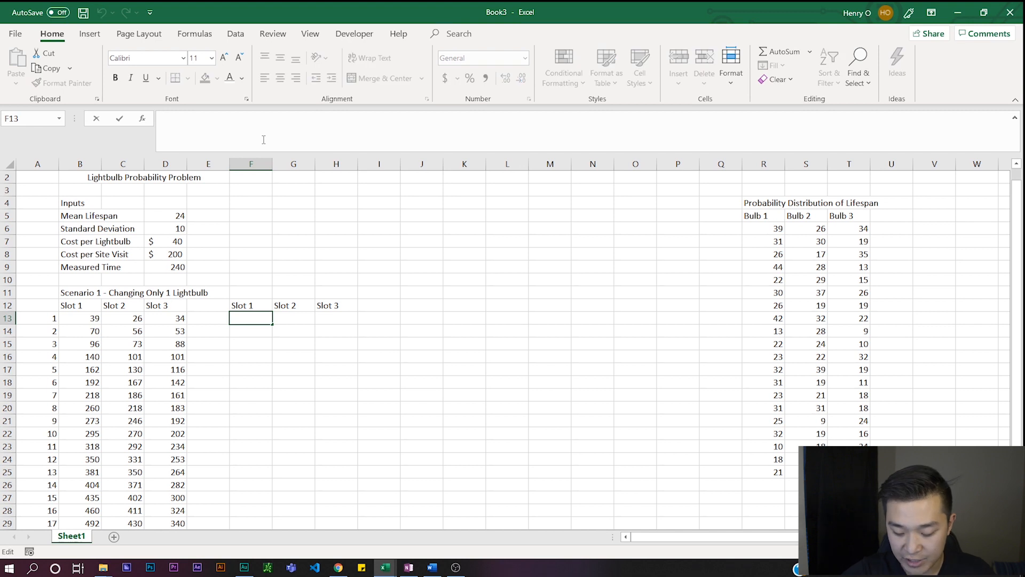
pyautogui.write('=if')
pyautogui.write('(')
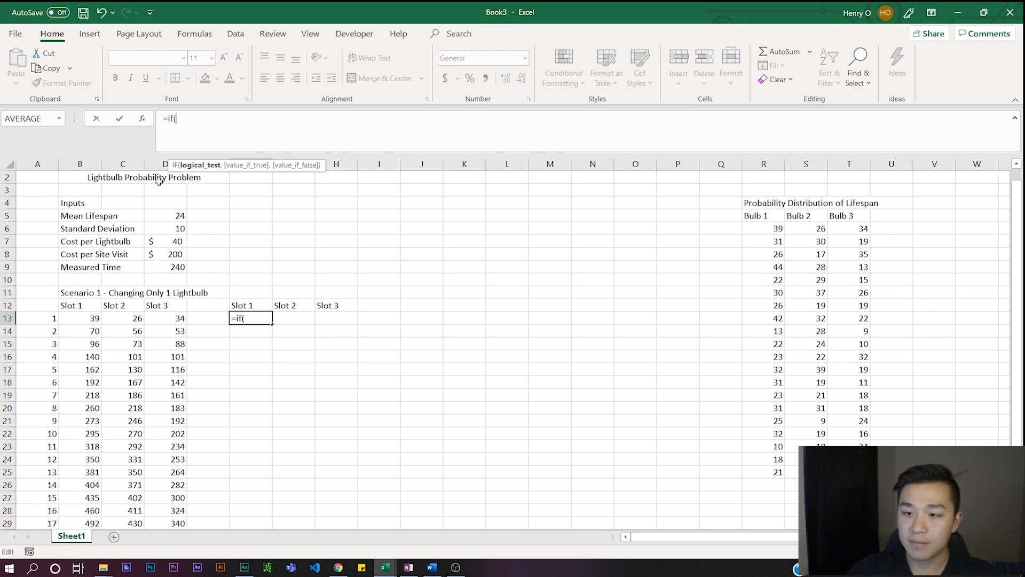
pyautogui.click(88, 316)
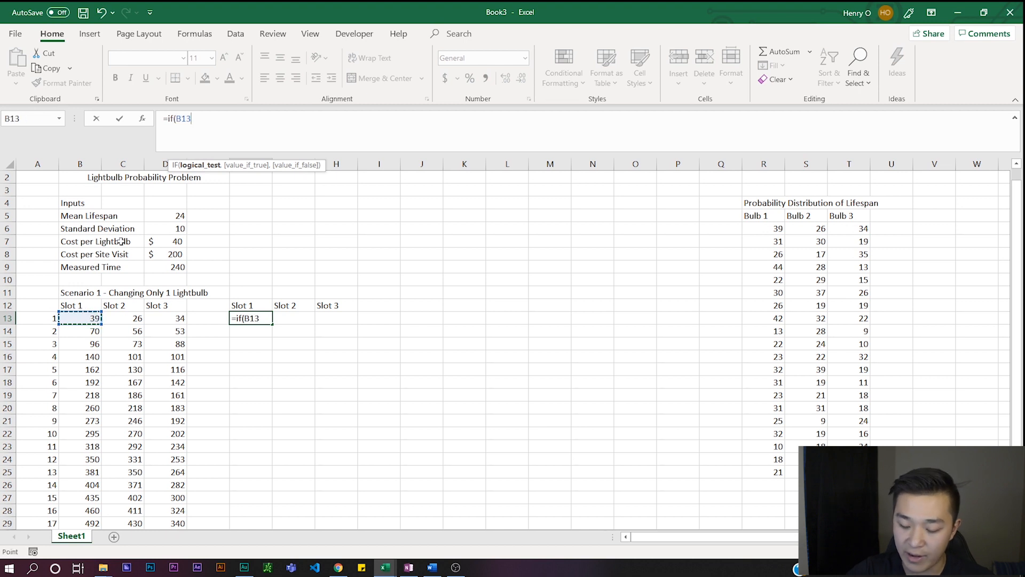
pyautogui.write('>')
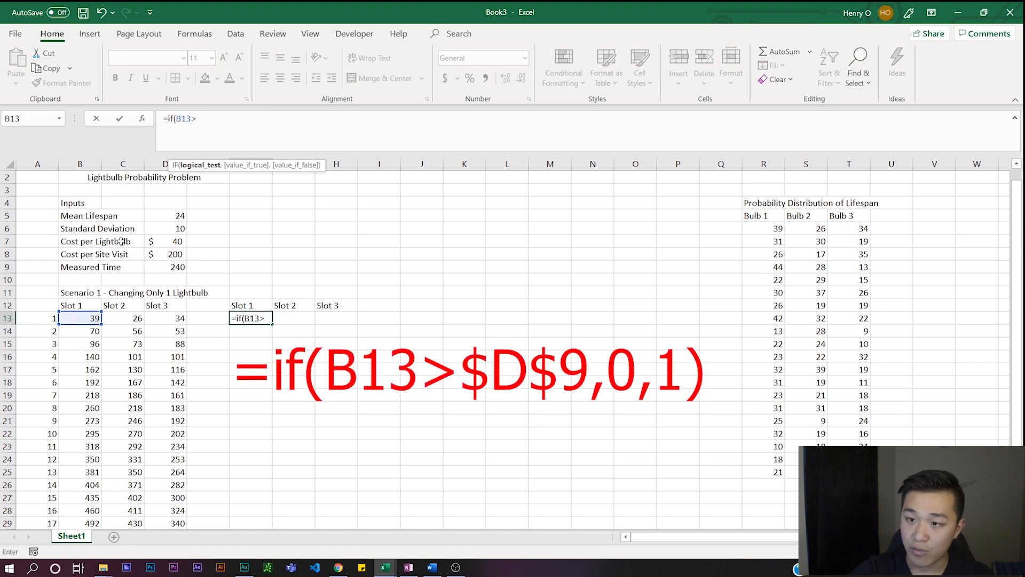
pyautogui.click(169, 265)
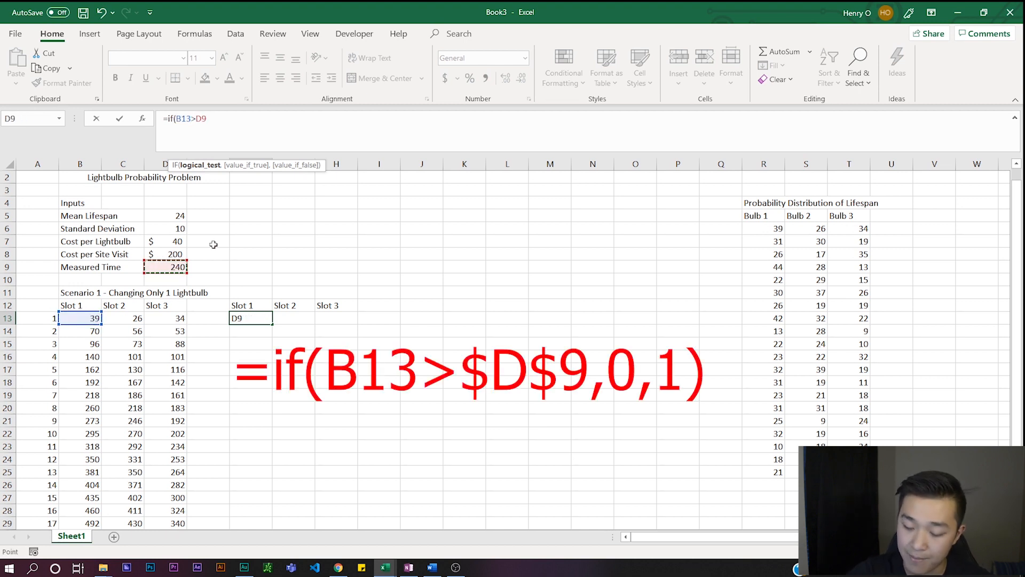
pyautogui.write(',')
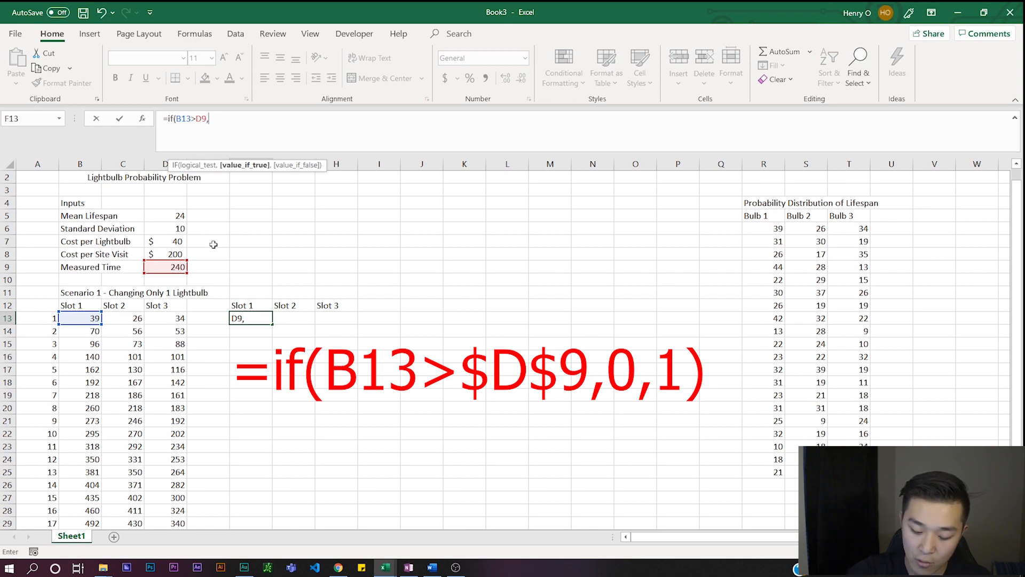
pyautogui.write('0,1)')
pyautogui.press('Return')
# - Make the Measured Time reference in F13 absolute so the formula reads =IF(B13>$D$9,0,1)
pyautogui.click(266, 316)
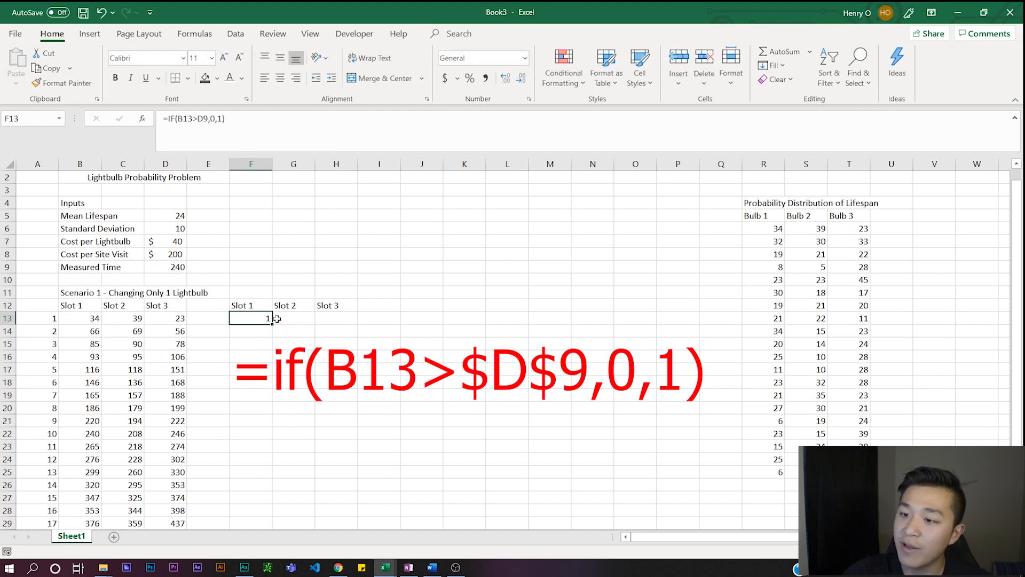
pyautogui.scroll(-1, 289, 307)
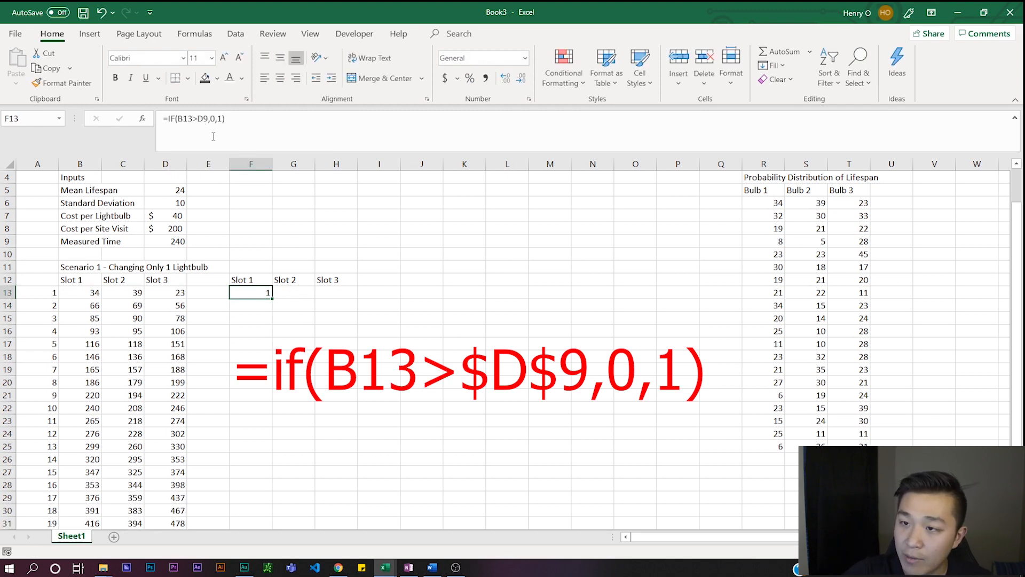
pyautogui.click(210, 120)
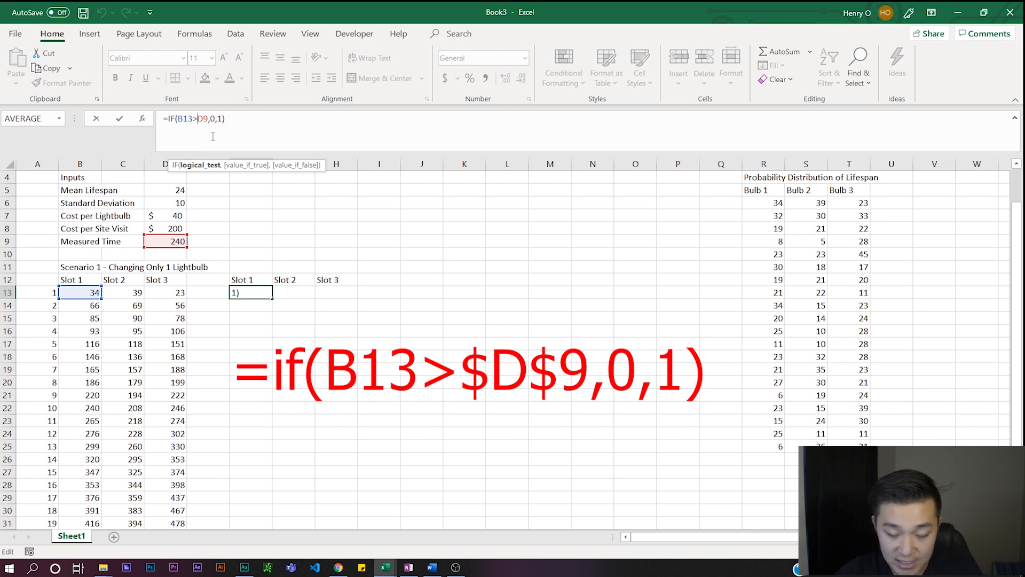
pyautogui.write('$D$')
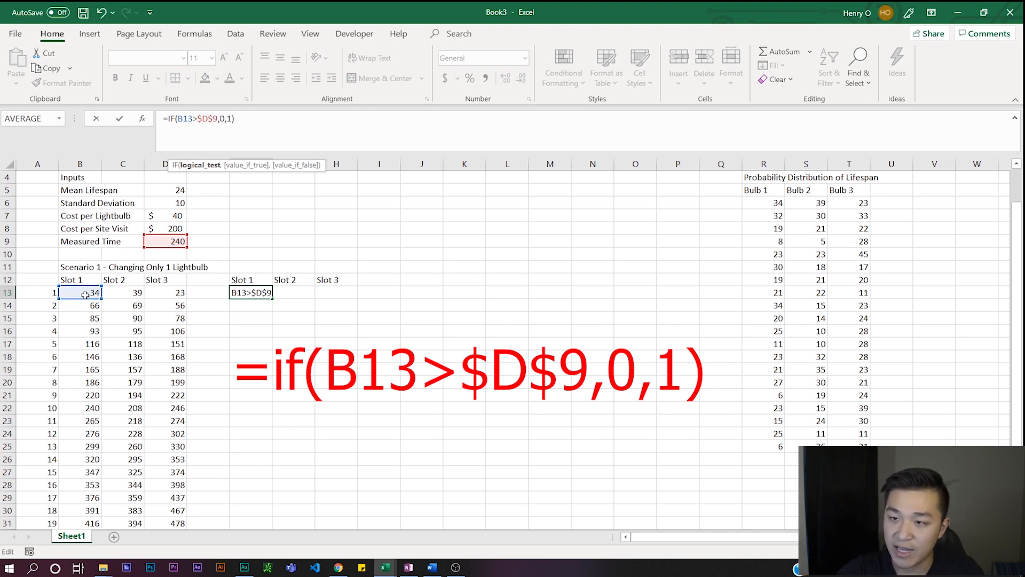
pyautogui.press('Return')
# - Fill the F13 flag formula down to row 32 and across to Slot 3 in column H
pyautogui.click(251, 292)
pyautogui.scroll(-1, 290, 293)
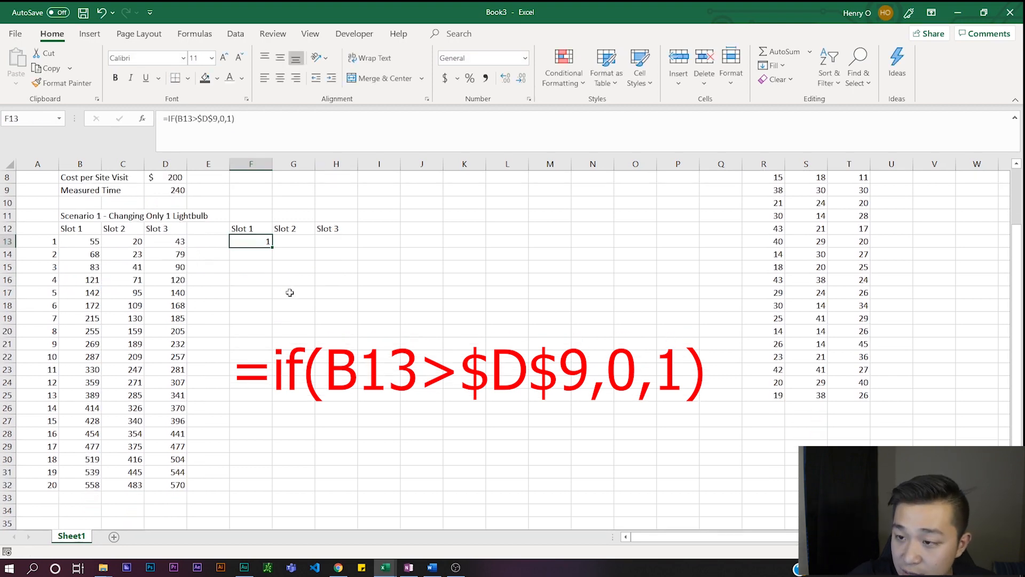
pyautogui.moveTo(272, 247)
pyautogui.mouseDown()
pyautogui.moveTo(283, 479)
pyautogui.moveTo(271, 491)
pyautogui.mouseUp()
pyautogui.moveTo(272, 491); pyautogui.dragTo(357, 490)
pyautogui.click(435, 421)
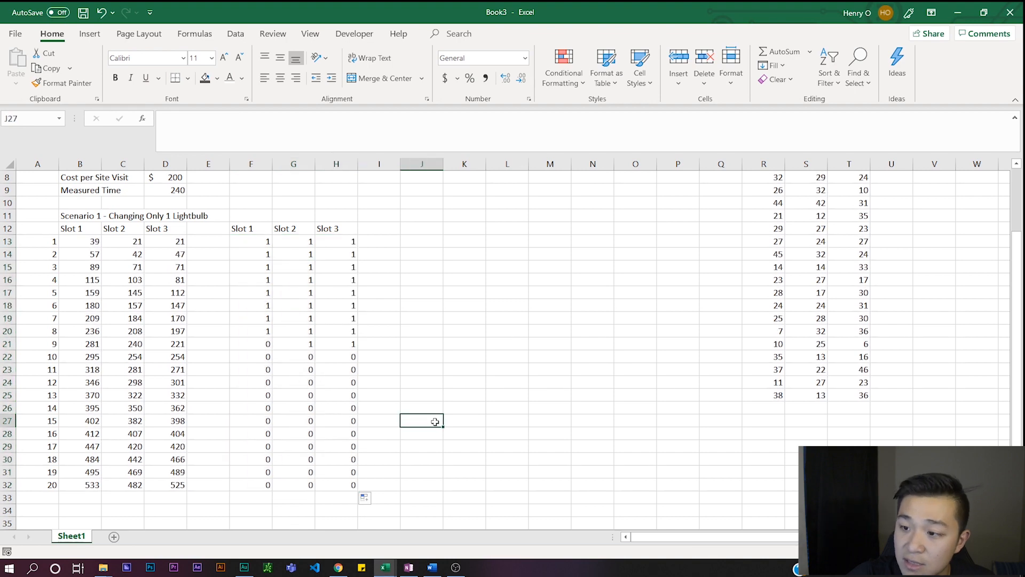
# - Examine the 1 and 0 replacement flags in F13:H32 against the cumulative times and the Measured Time
pyautogui.scroll(1, 429, 427)
pyautogui.scroll(-1, 414, 444)
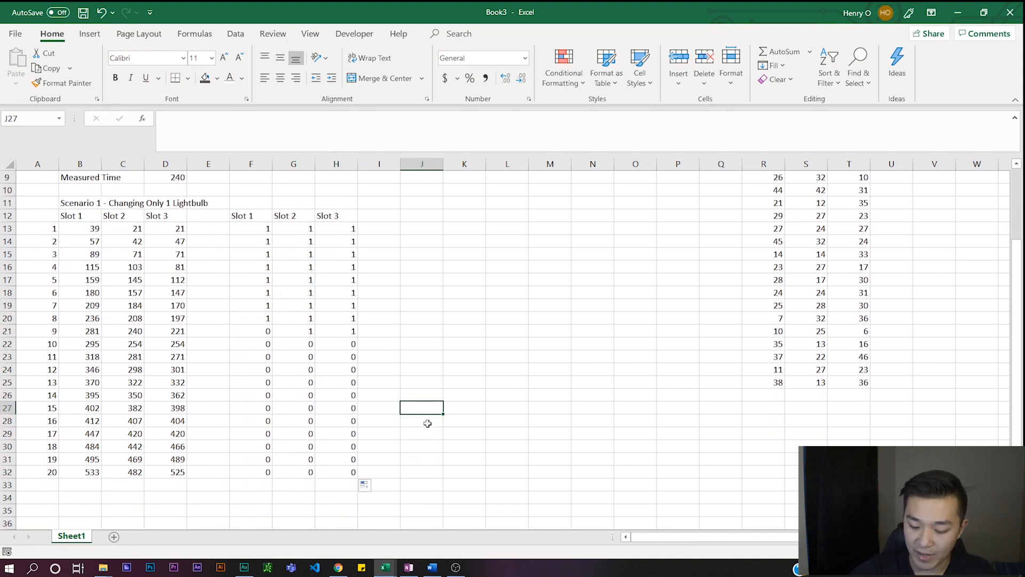
pyautogui.scroll(1, 425, 421)
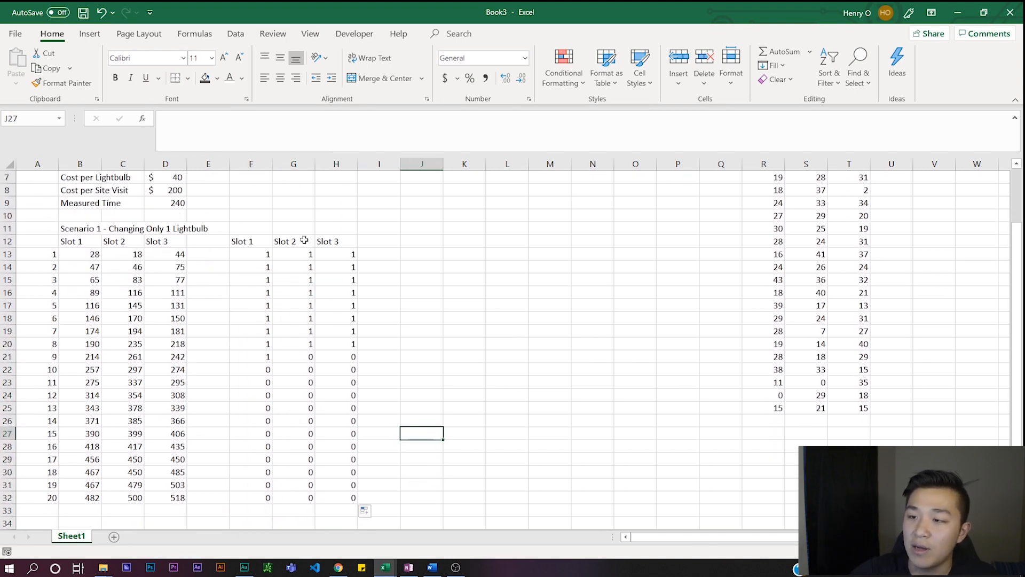
pyautogui.moveTo(259, 254); pyautogui.dragTo(344, 354)
pyautogui.scroll(-1, 393, 373)
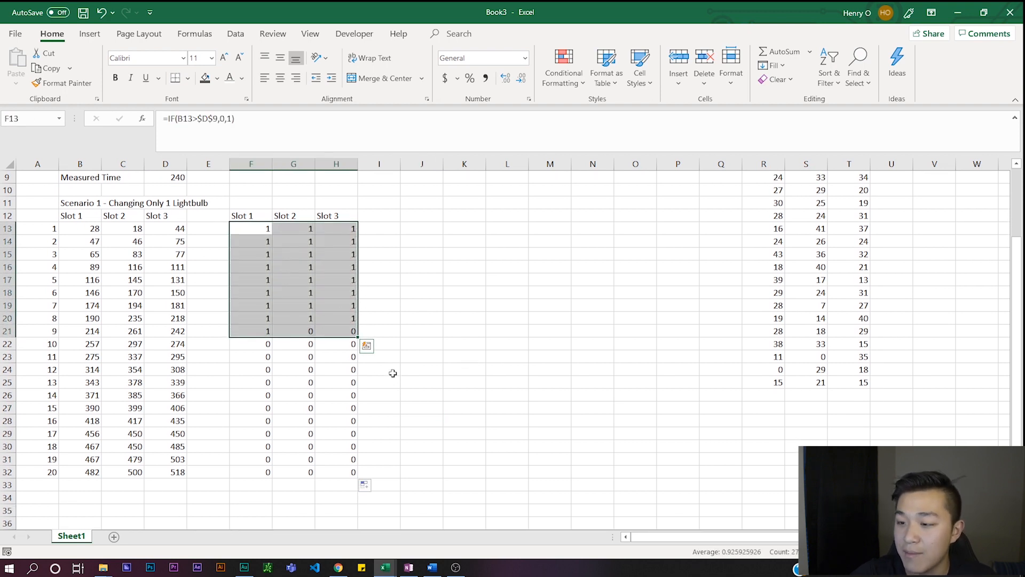
pyautogui.scroll(-1, 395, 390)
pyautogui.click(333, 457)
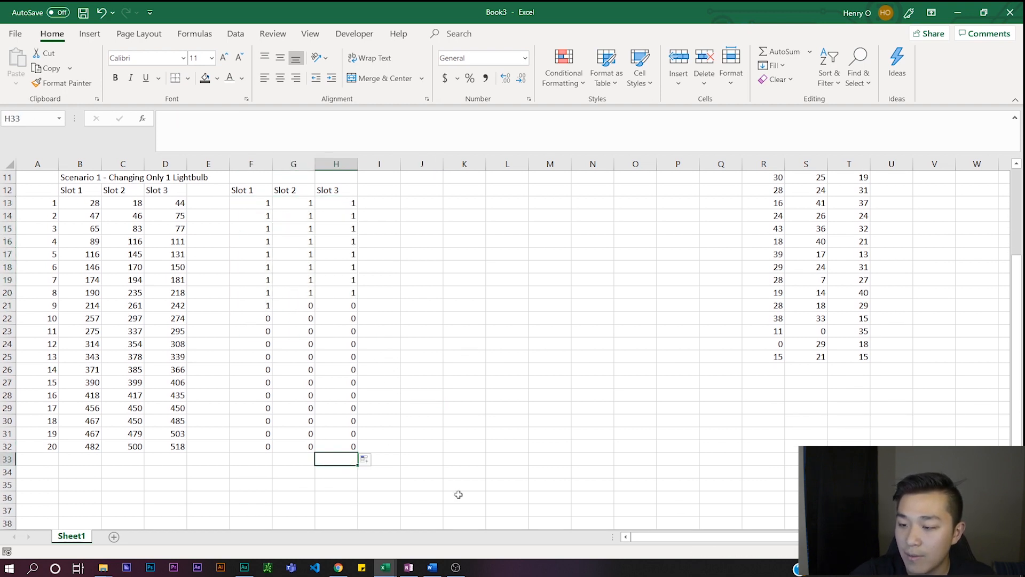
# - Label E33 as Total below the replacement flags and select the adjacent Slot 1 cell F33
pyautogui.click(220, 459)
pyautogui.write('Tot')
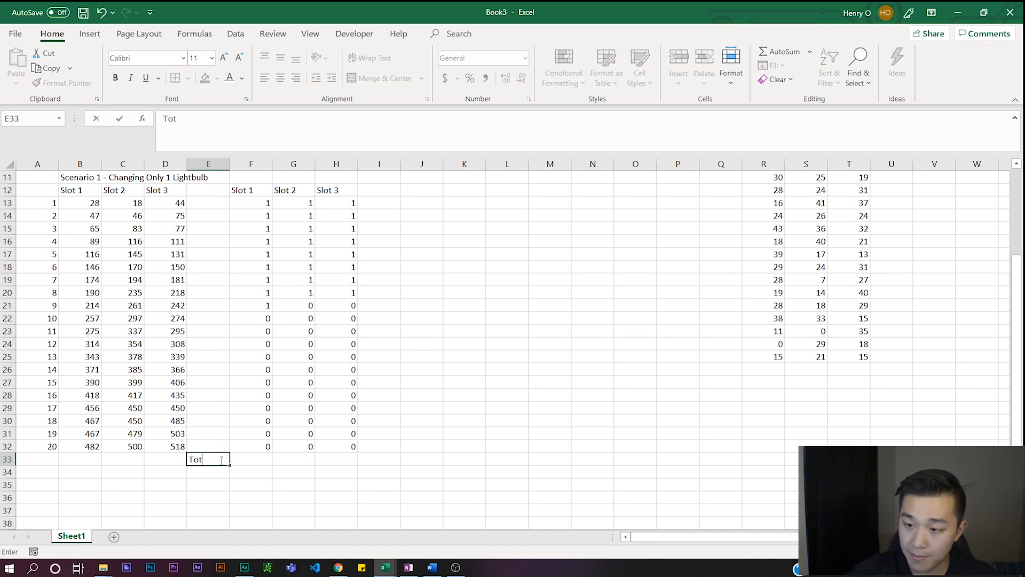
pyautogui.write('al')
pyautogui.press('Return')
pyautogui.click(251, 460)
pyautogui.click(224, 460)
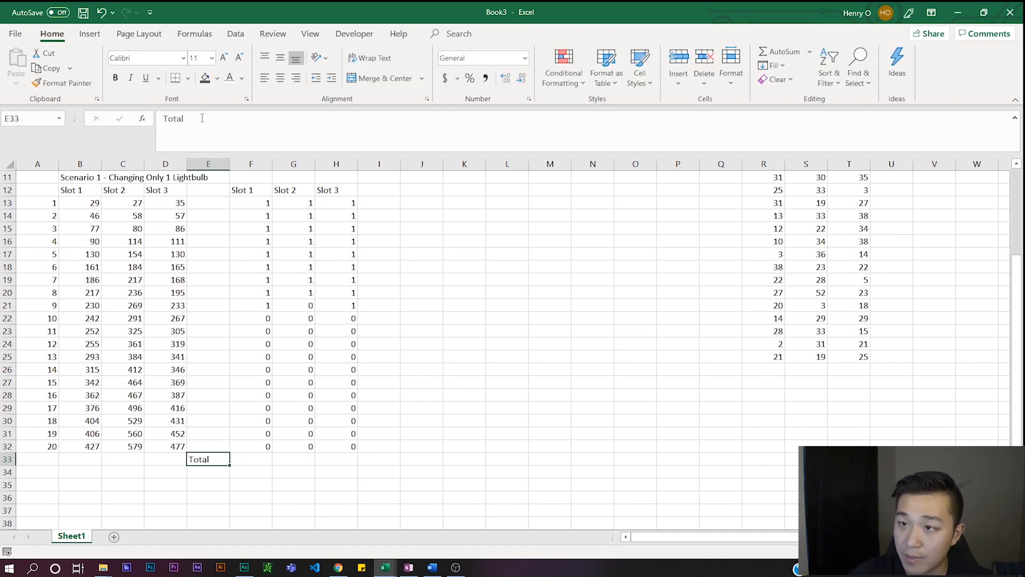
pyautogui.click(264, 451)
pyautogui.click(265, 459)
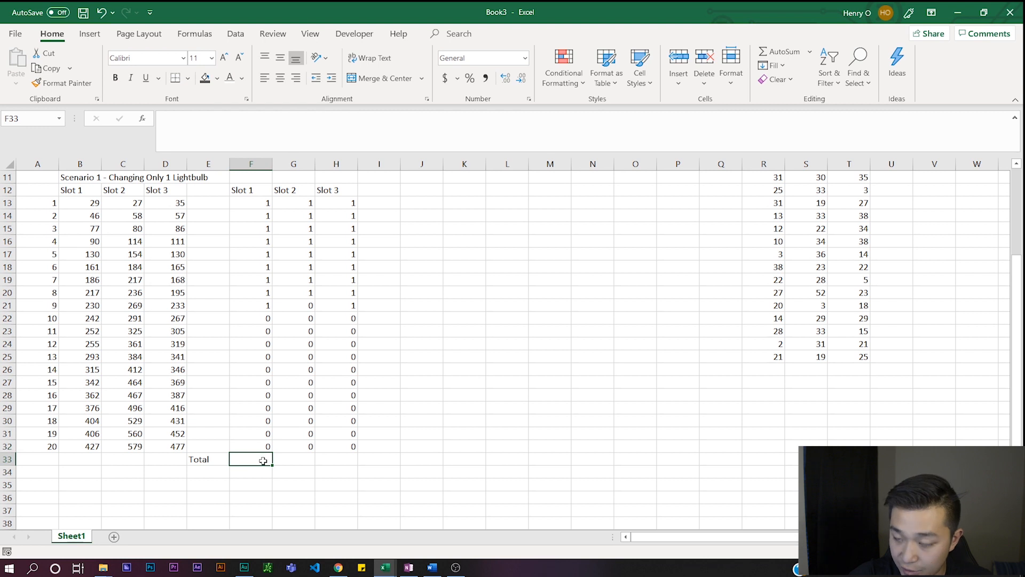
# - Total the Slot 1 flags in F33 with =SUM(F13:F32) and fill the formula across to Slot 3 in H33
pyautogui.write('=')
pyautogui.click(225, 137)
pyautogui.write('sum(')
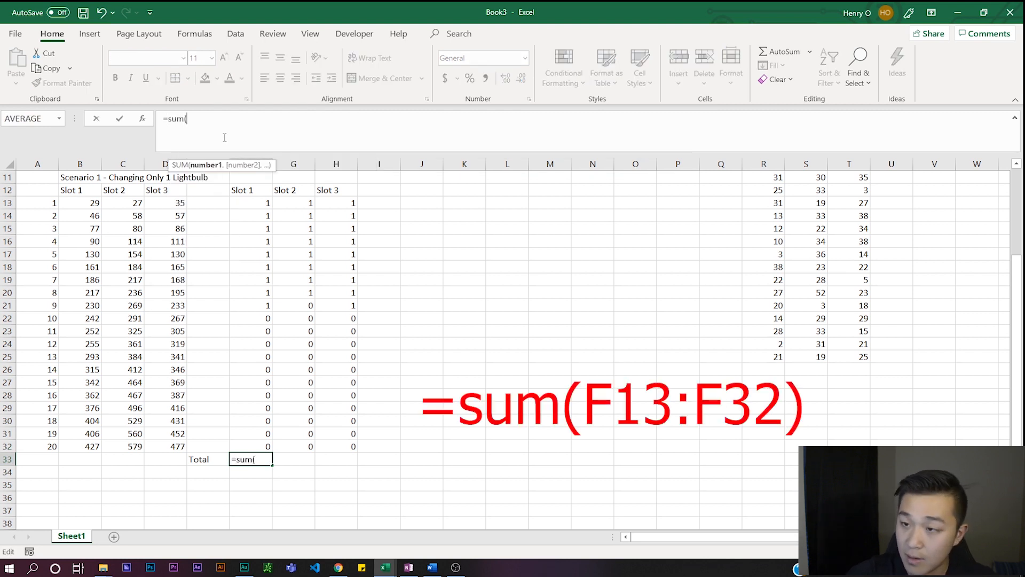
pyautogui.moveTo(262, 204); pyautogui.dragTo(263, 450)
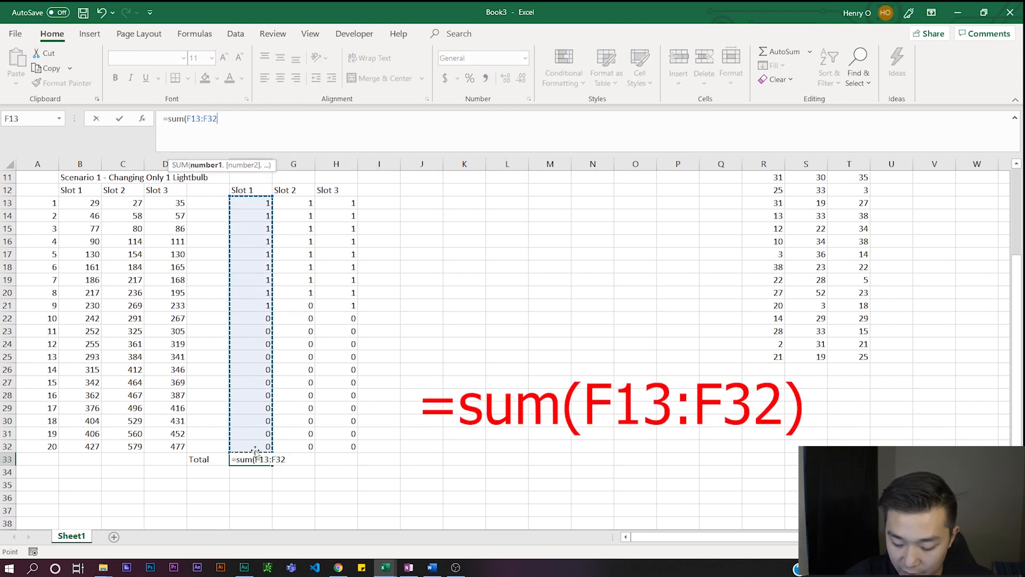
pyautogui.hotkey('ctrl', 'Return')
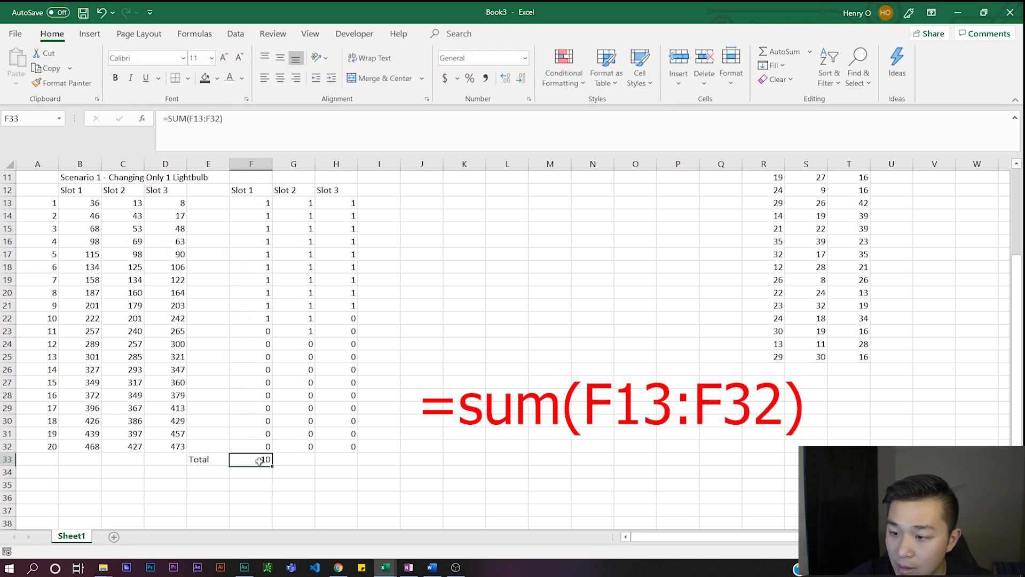
pyautogui.moveTo(321, 471); pyautogui.dragTo(353, 470)
pyautogui.click(422, 446)
pyautogui.scroll(-1, 320, 454)
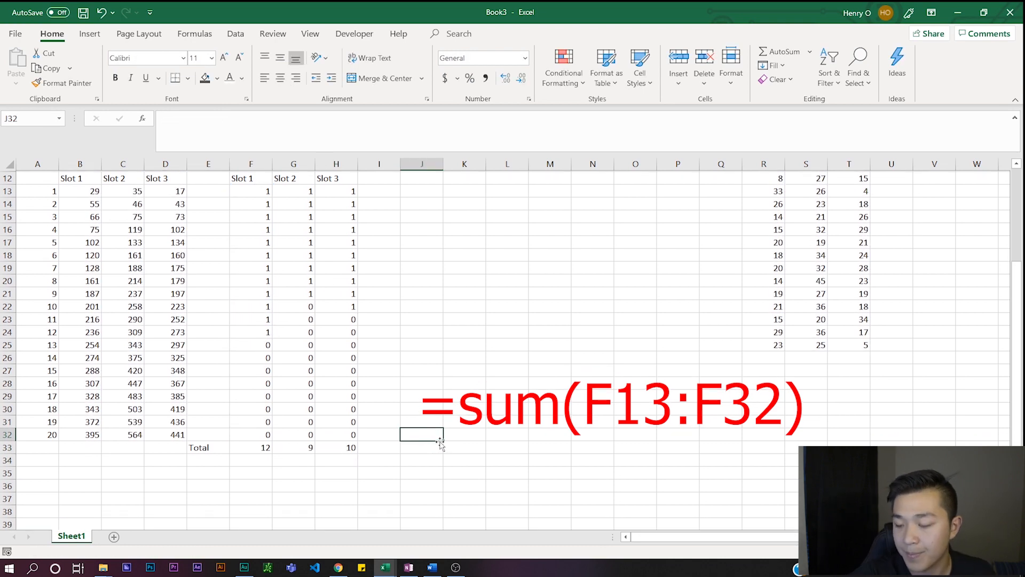
# - Recalculate the random lifespans and inspect the three slot totals in F33:H33
pyautogui.scroll(1, 288, 451)
pyautogui.press('F9')
pyautogui.press('F9')
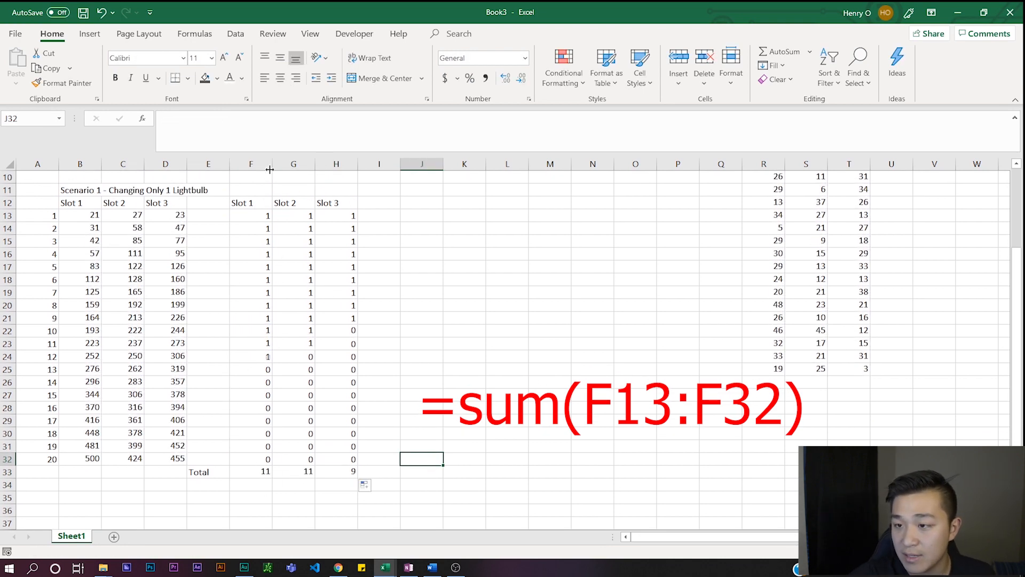
pyautogui.click(264, 472)
pyautogui.click(304, 472)
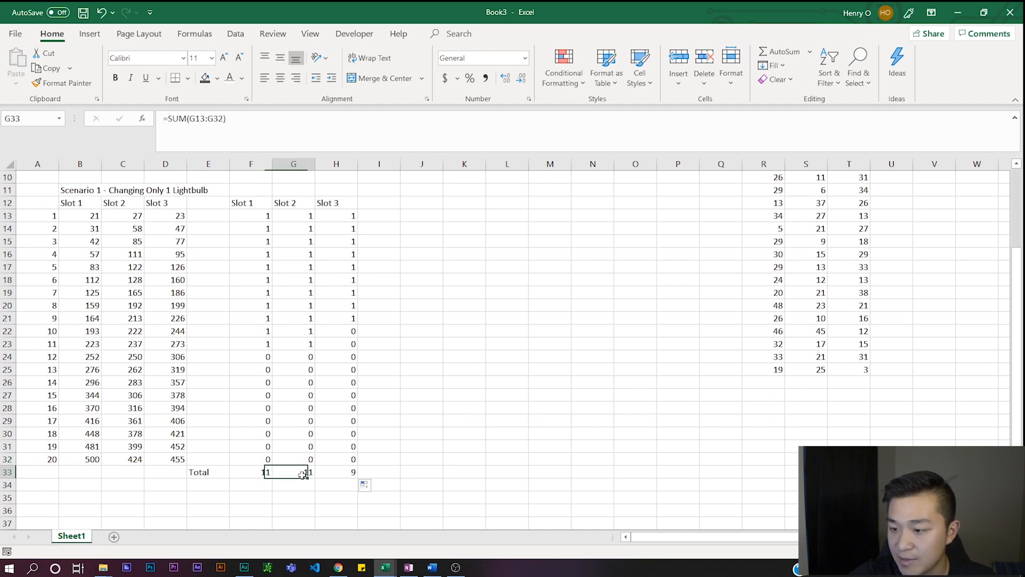
pyautogui.click(355, 472)
# - Label E34 as Grand Total below the slot totals
pyautogui.scroll(-1, 427, 469)
pyautogui.click(339, 459)
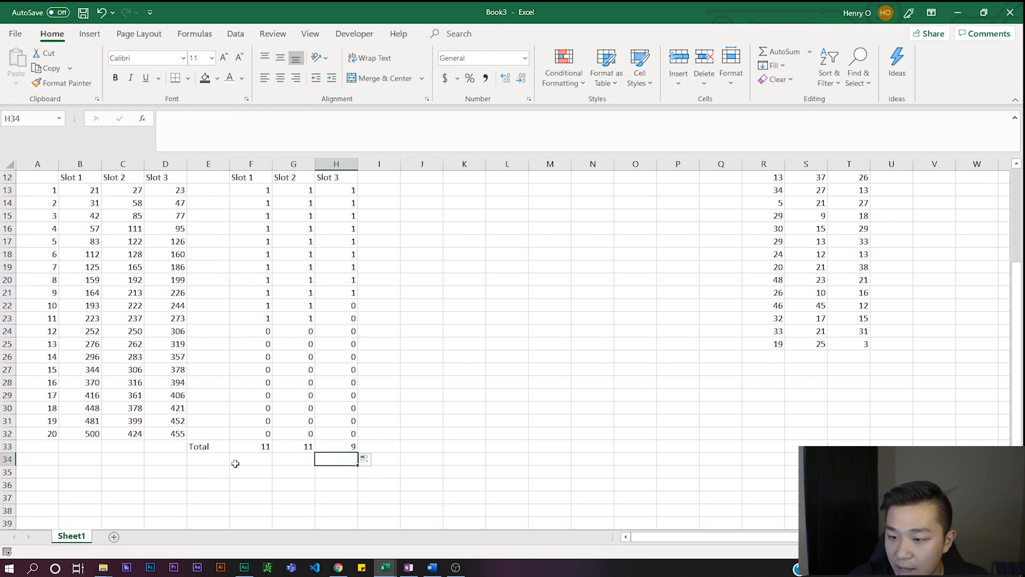
pyautogui.click(213, 454)
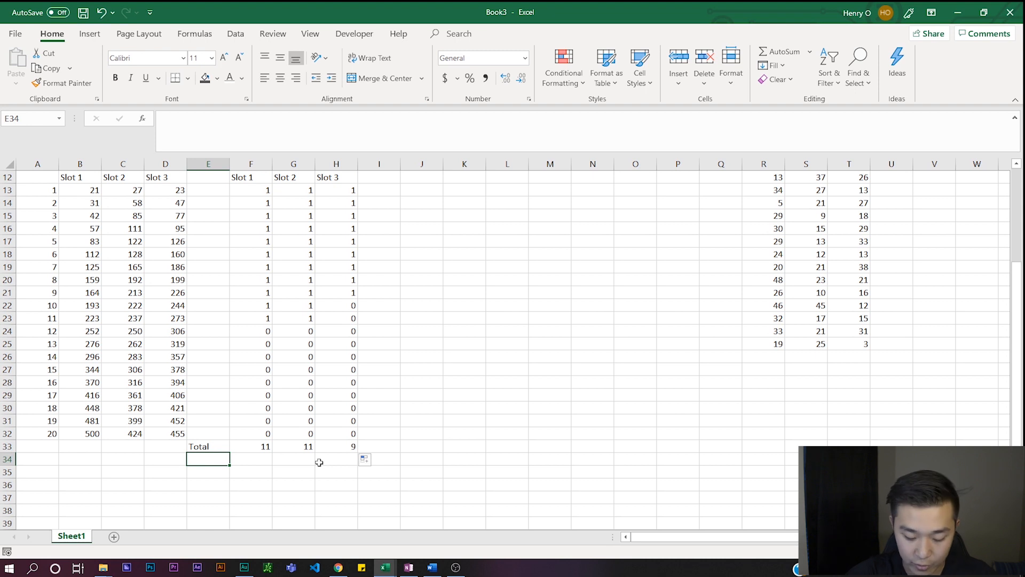
pyautogui.write('Grand Total')
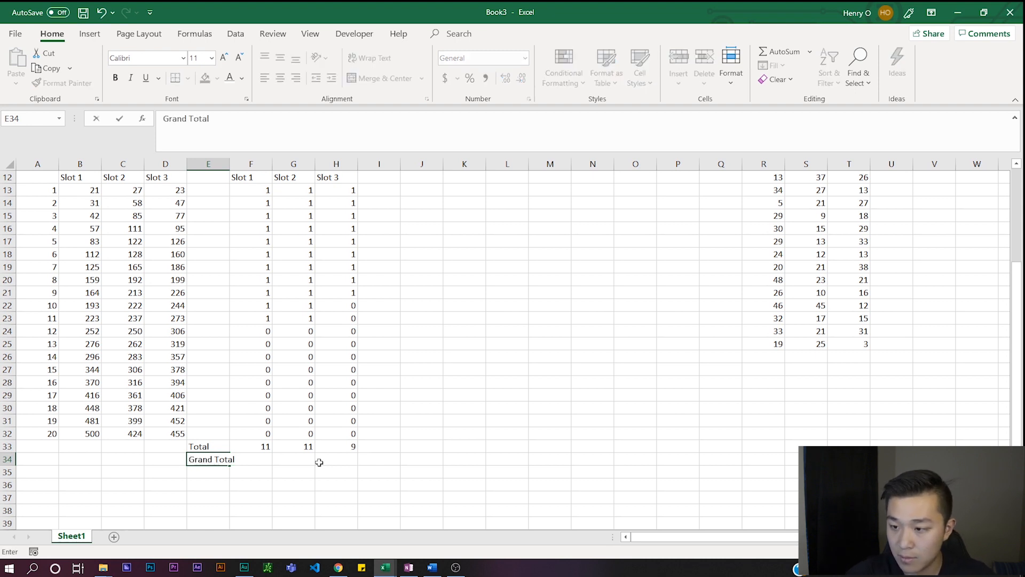
pyautogui.press('Return')
# - Add the three slot totals in H34 with =H33+G33+F33 and check the formula
pyautogui.click(319, 461)
pyautogui.write('=')
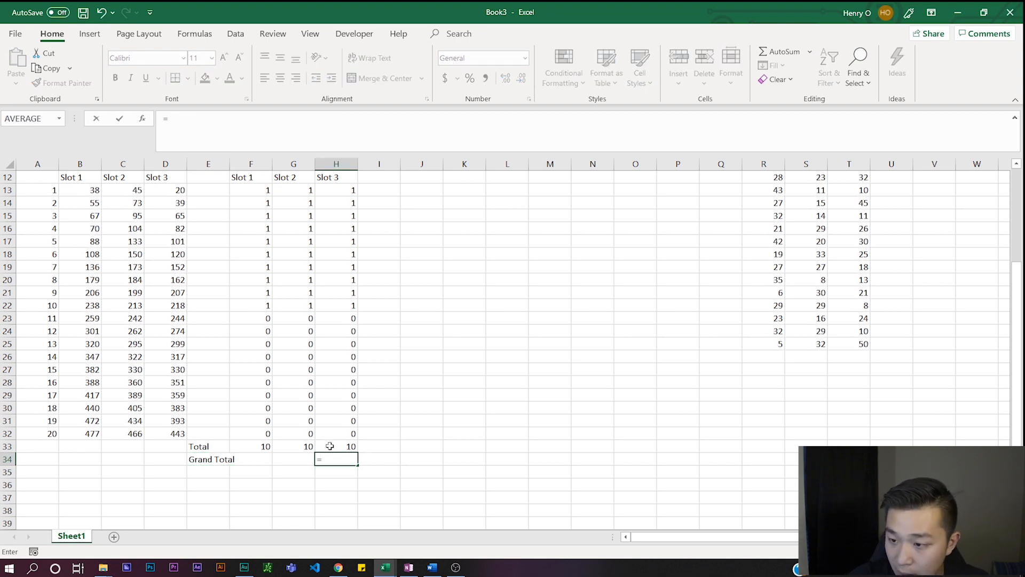
pyautogui.click(330, 446)
pyautogui.write('+')
pyautogui.click(274, 448)
pyautogui.write('+')
pyautogui.click(270, 447)
pyautogui.press('Return')
pyautogui.click(352, 458)
pyautogui.scroll(-1, 467, 331)
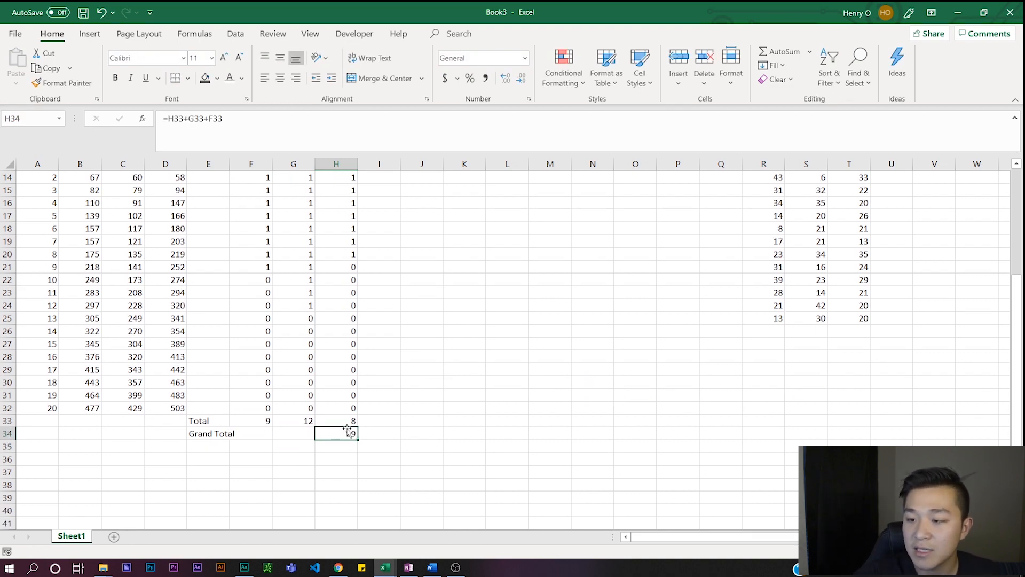
pyautogui.click(353, 467)
# - Label E36 as Cost, two rows below the Grand Total
pyautogui.click(171, 451)
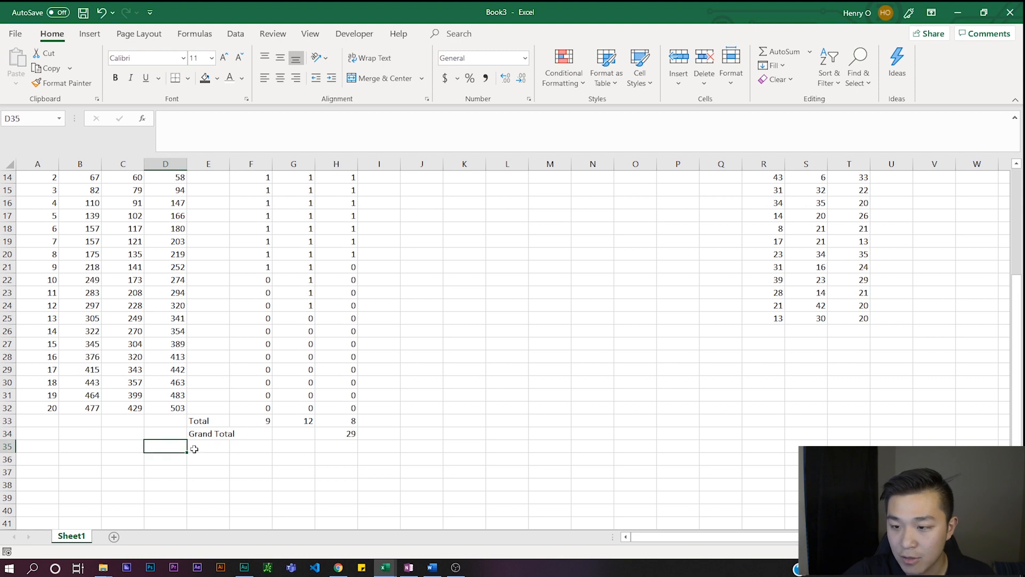
pyautogui.click(196, 448)
pyautogui.click(200, 459)
pyautogui.write('Cos')
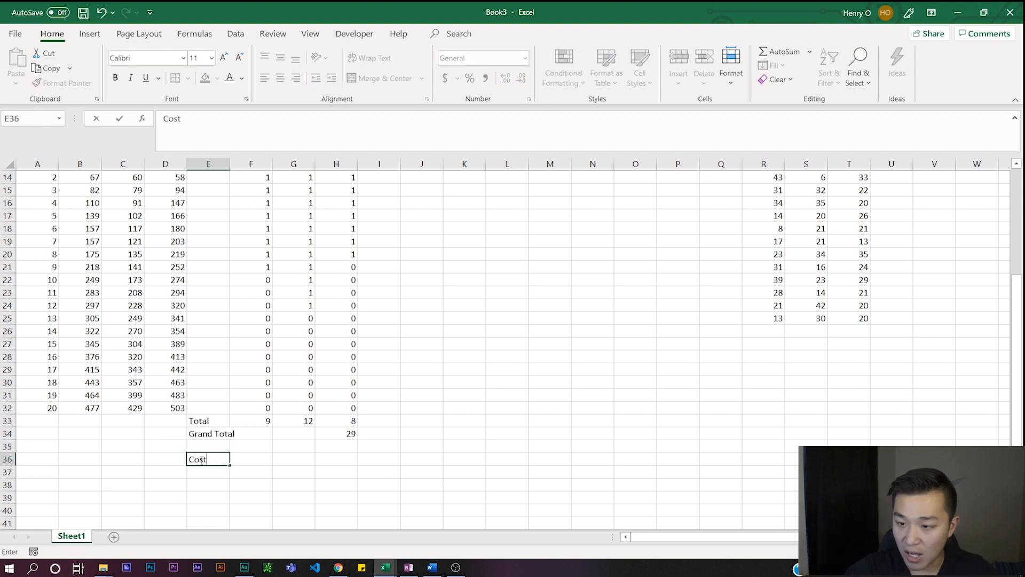
pyautogui.write('t')
pyautogui.press('Return')
# - Calculate the scenario cost in H36 with =H34*(D8+D7), multiplying the Grand Total by the combined site visit and lightbulb costs
pyautogui.click(334, 447)
pyautogui.click(334, 458)
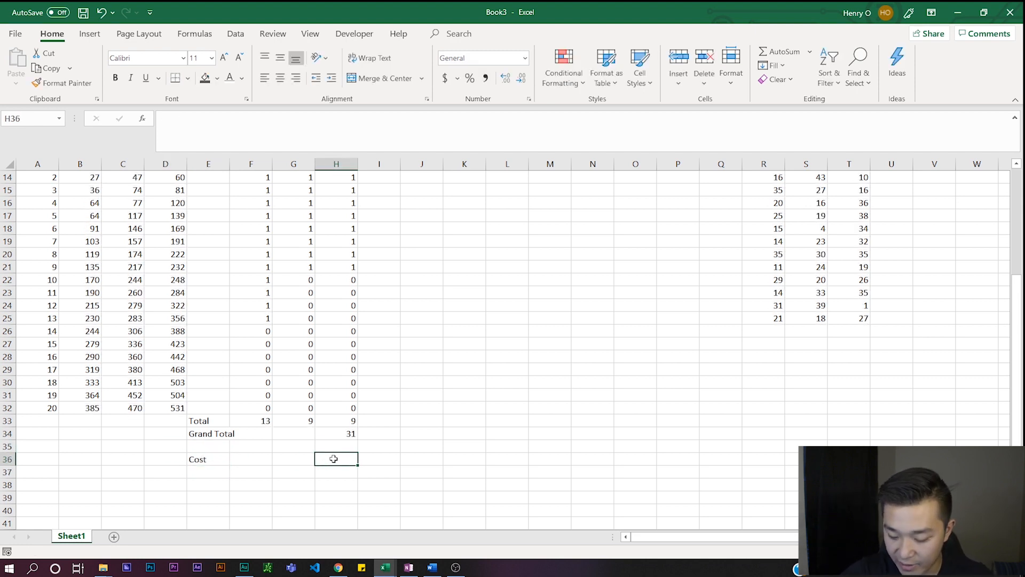
pyautogui.write('=')
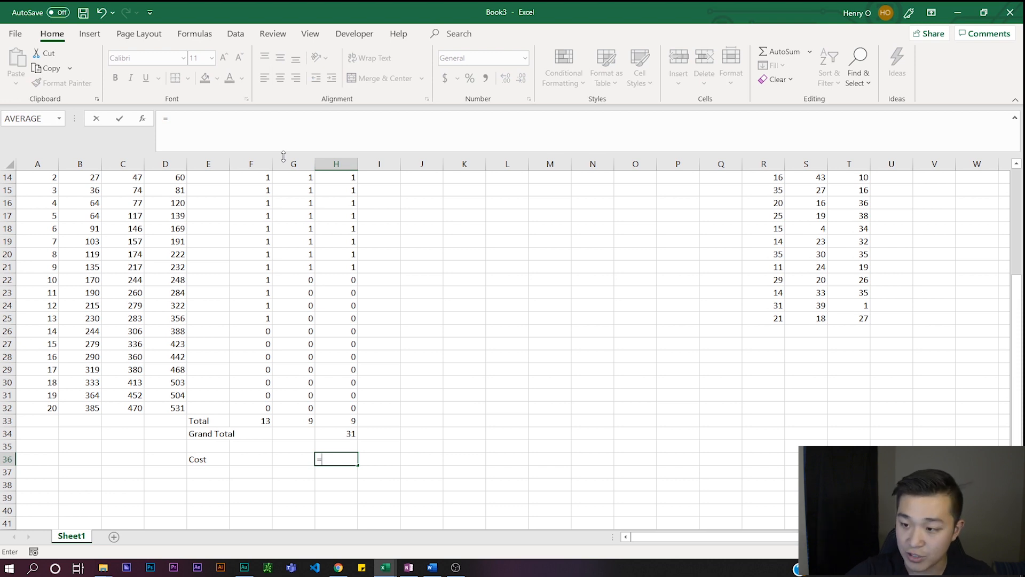
pyautogui.click(351, 431)
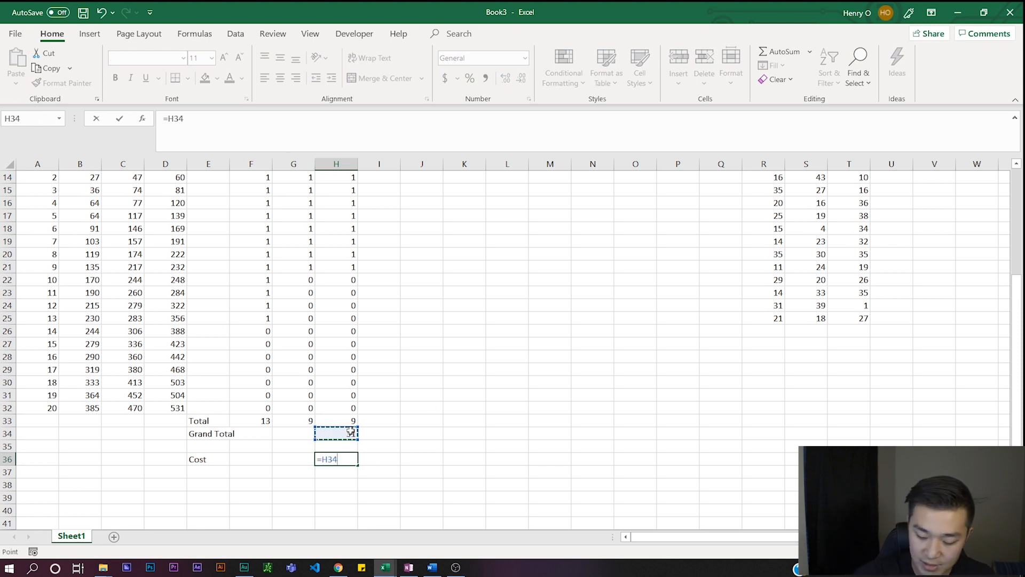
pyautogui.write('*(')
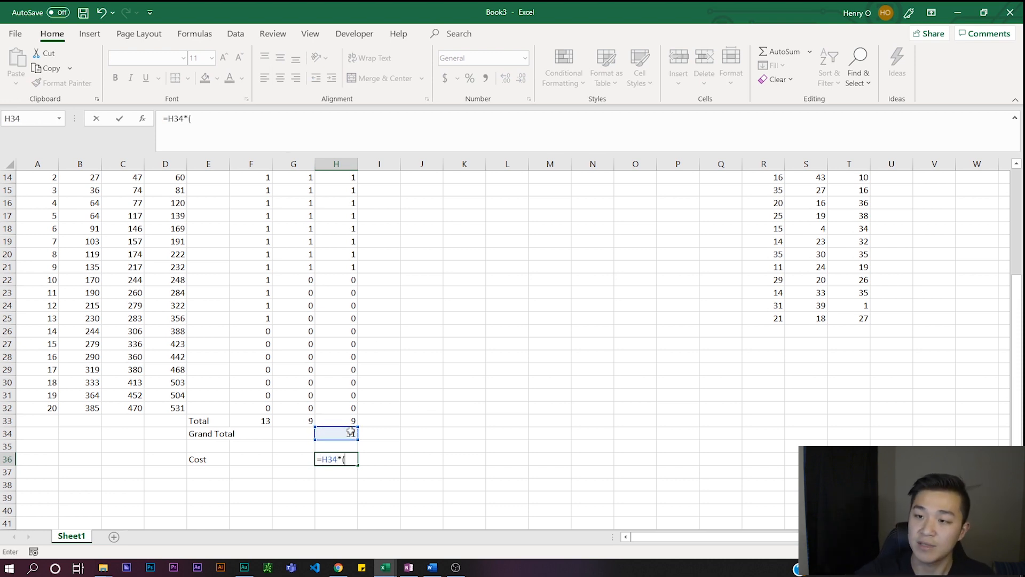
pyautogui.scroll(4, 351, 431)
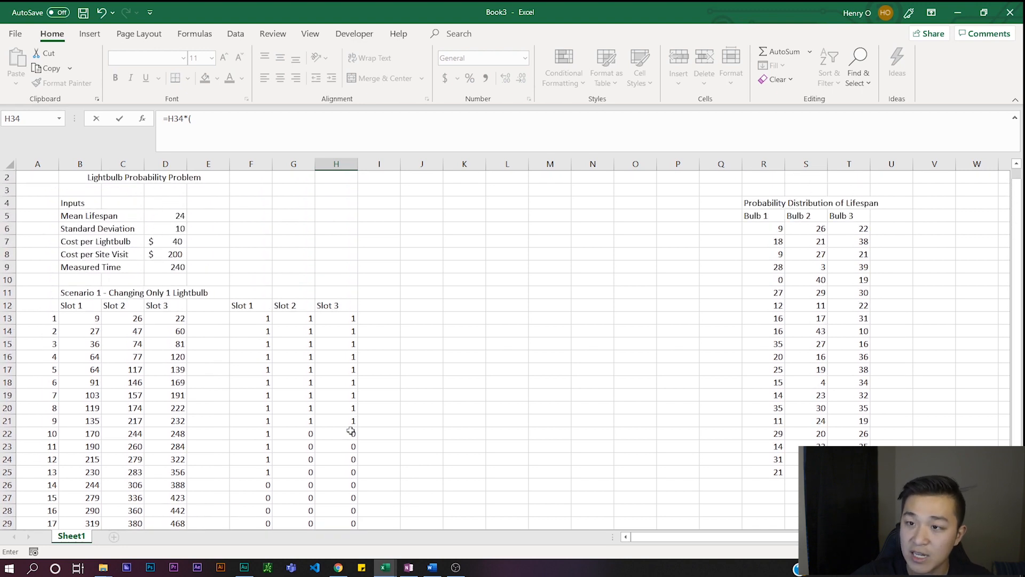
pyautogui.scroll(-2, 351, 431)
pyautogui.scroll(1, 351, 431)
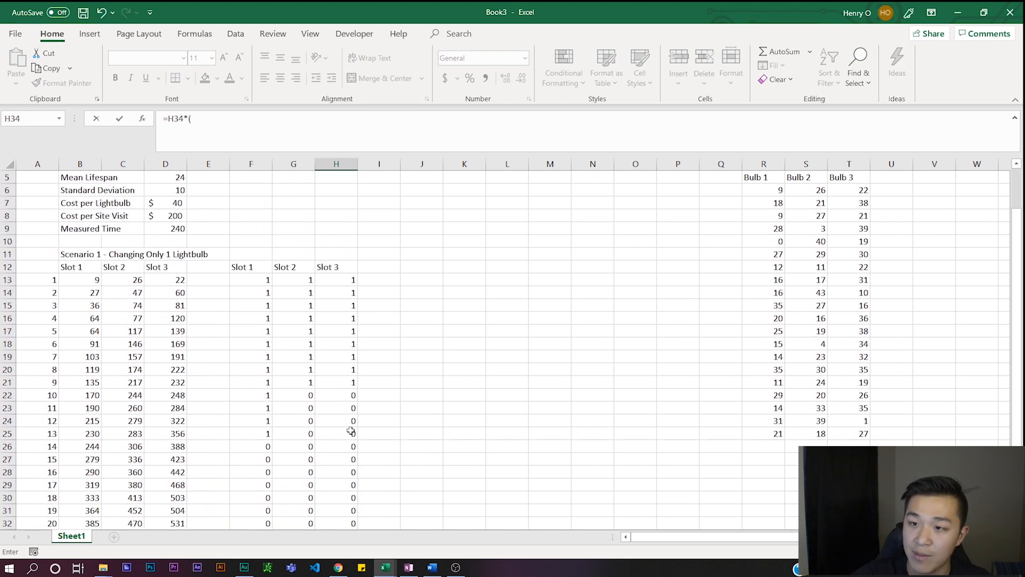
pyautogui.click(177, 214)
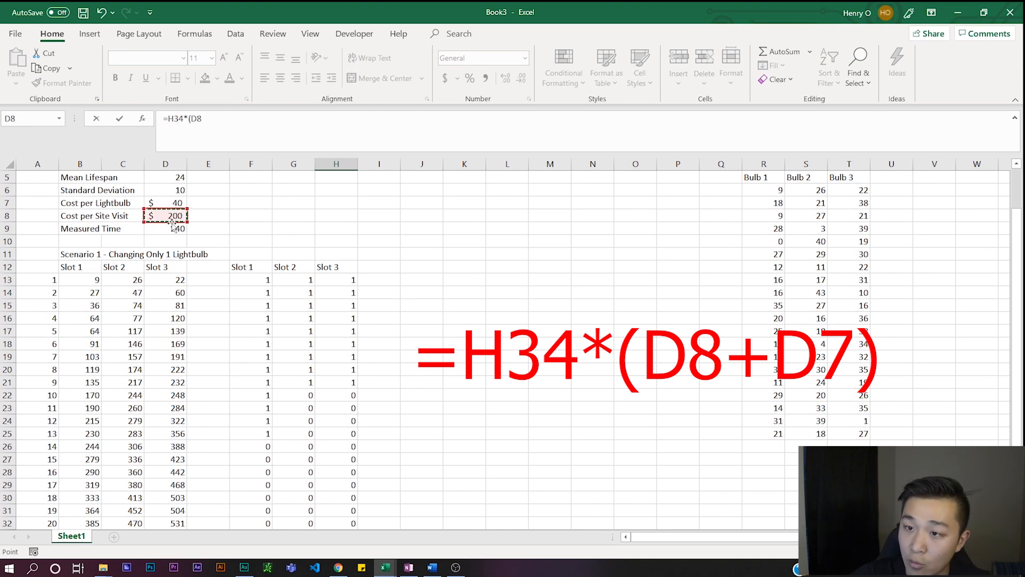
pyautogui.write('+')
pyautogui.click(174, 202)
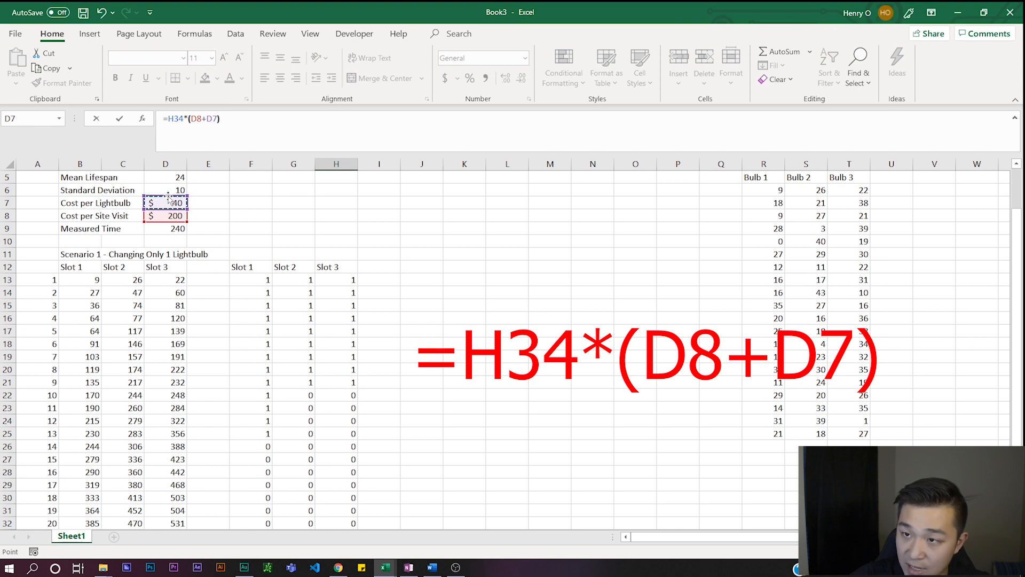
pyautogui.write(')')
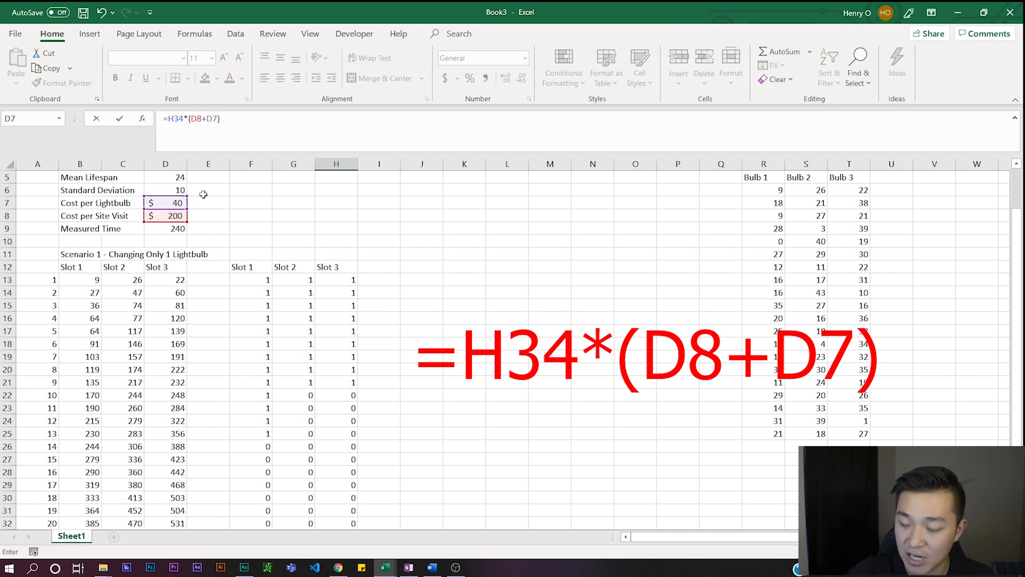
pyautogui.scroll(-3, 379, 357)
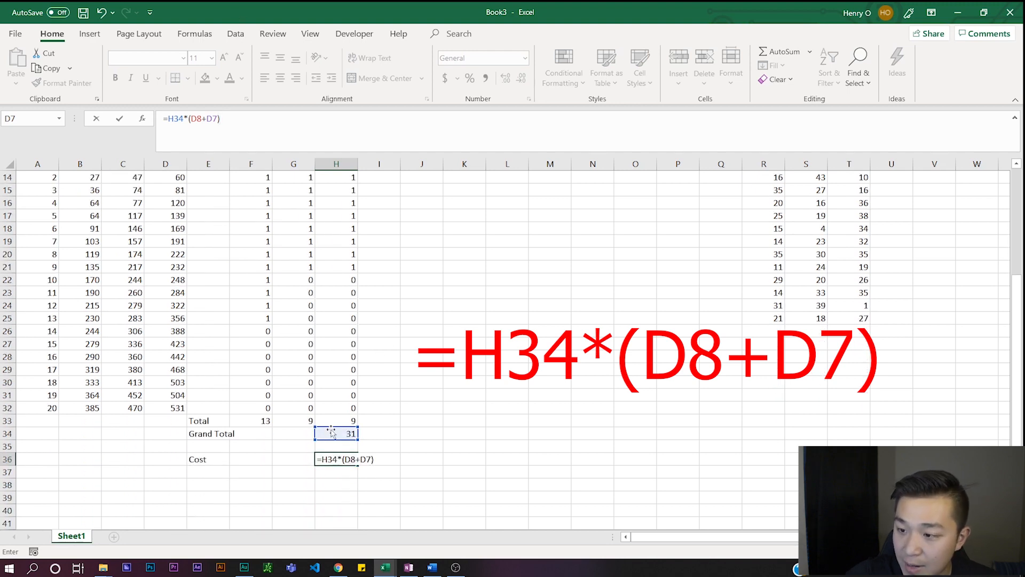
pyautogui.hotkey('ctrl', 'Return')
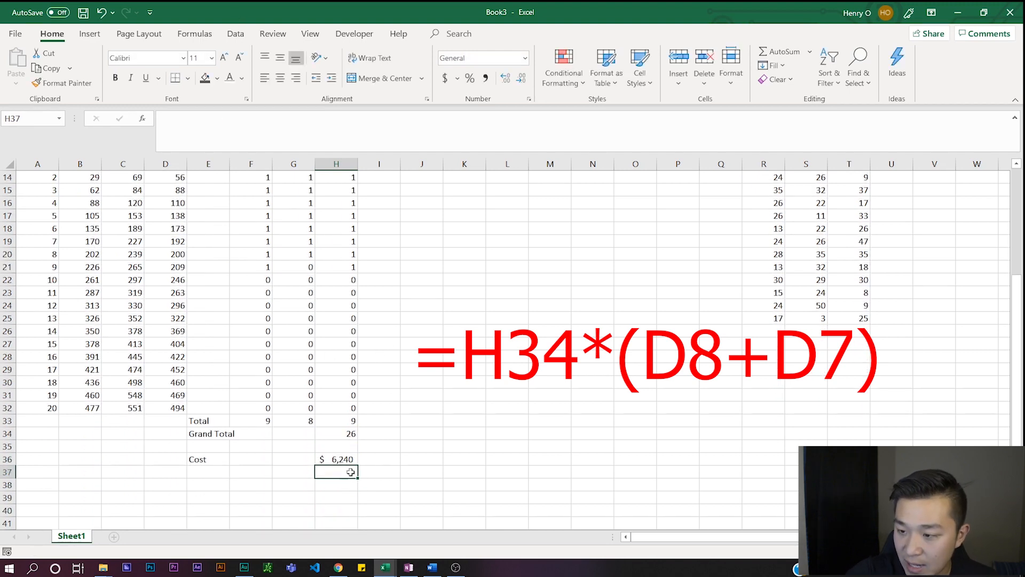
pyautogui.scroll(-2, 444, 463)
pyautogui.click(366, 407)
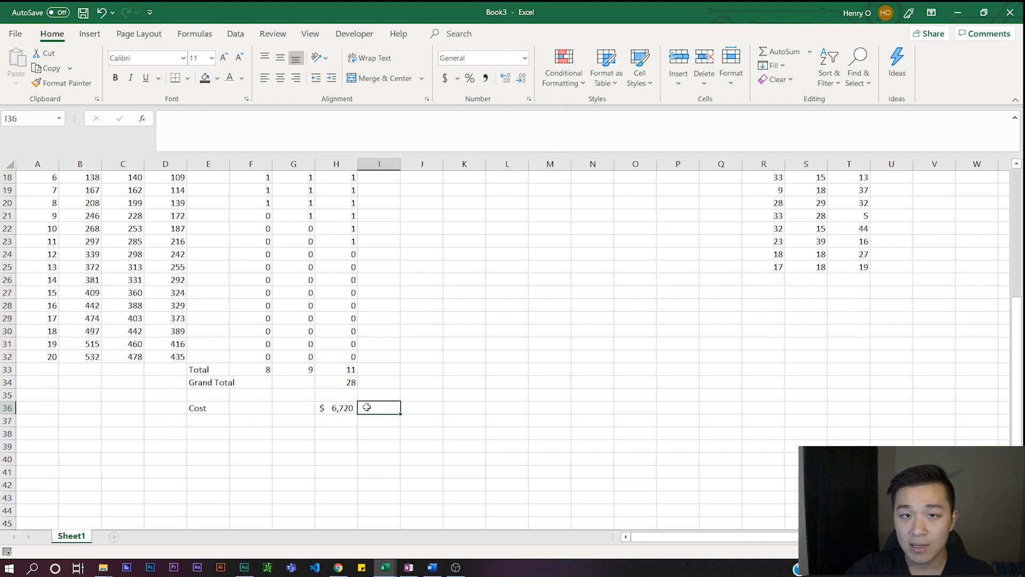
# - Link H38 to the scenario cost with =H36
pyautogui.click(352, 430)
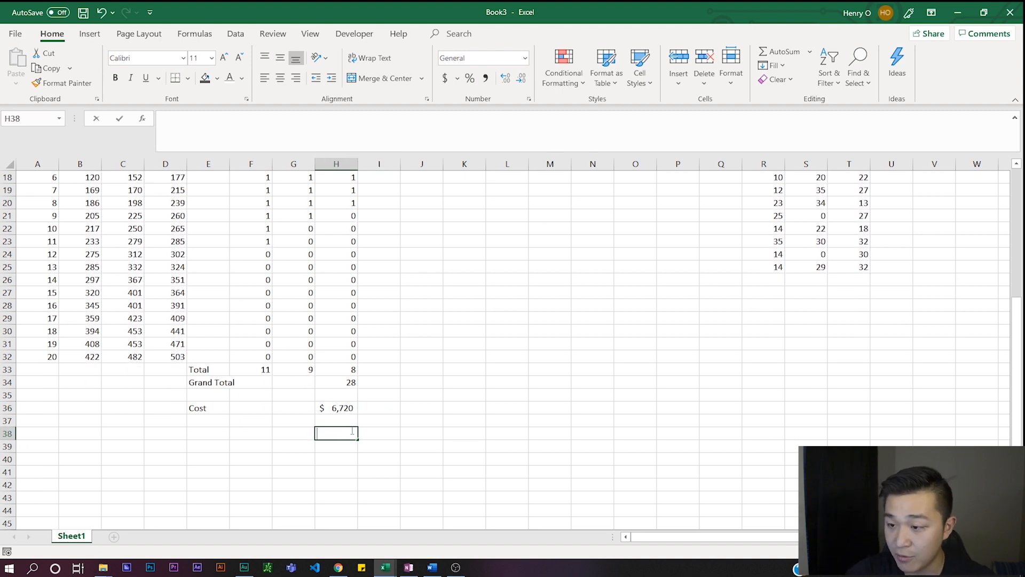
pyautogui.write('=')
pyautogui.click(344, 408)
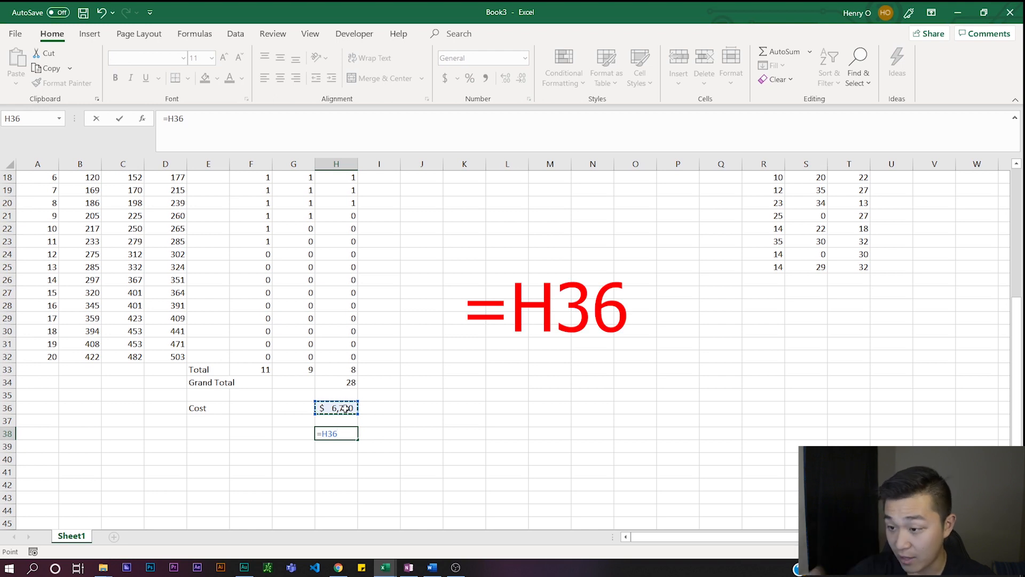
pyautogui.press('Return')
pyautogui.scroll(-1, 378, 453)
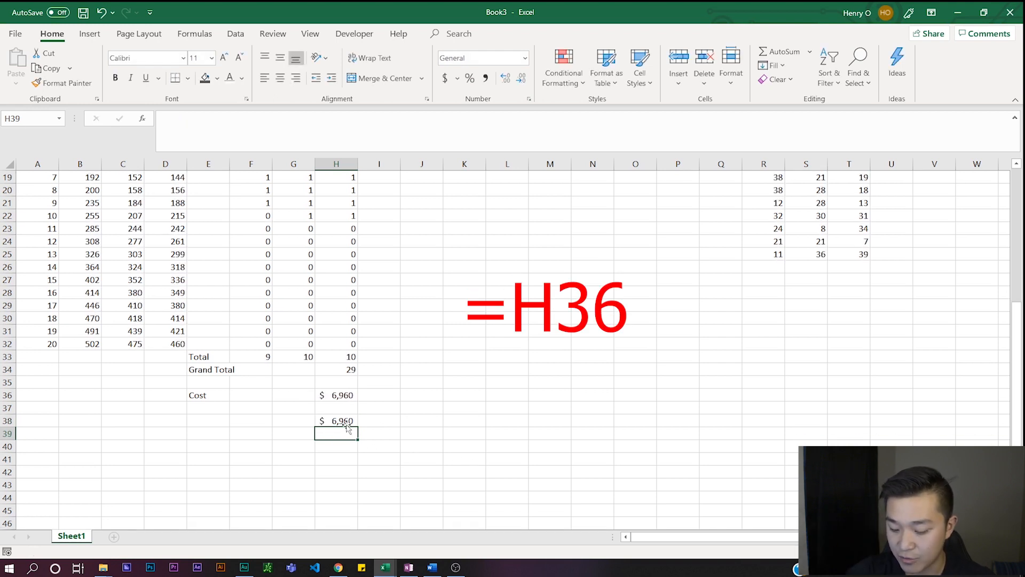
# - Recalculate the sheet several times to compare the linked value in H38 with the Cost in H36
pyautogui.press('F9')
pyautogui.press('F9')
pyautogui.press('F9')
pyautogui.press('F9')
pyautogui.click(384, 431)
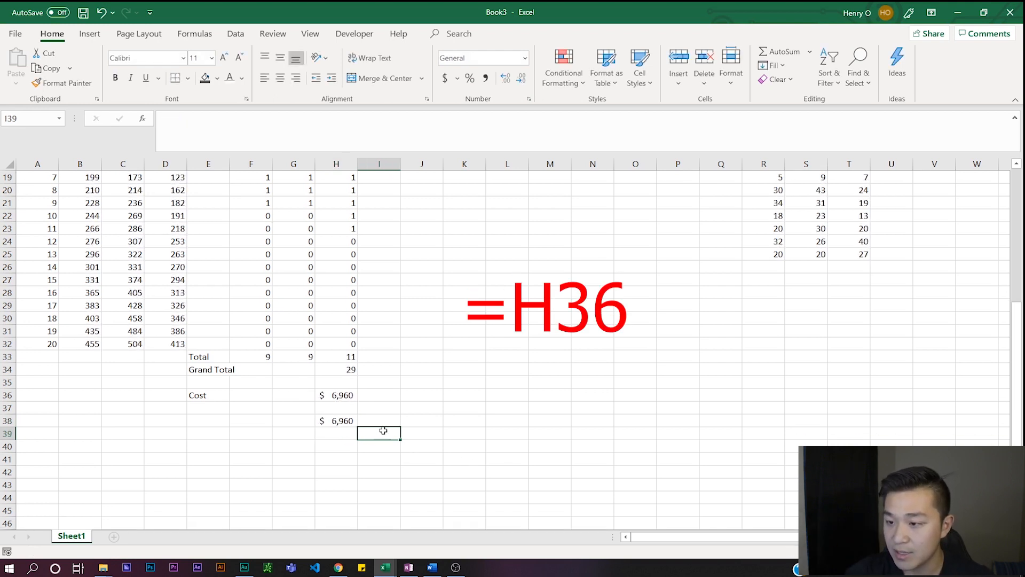
# - Create a what-if data table over 1,000 rows of G:H starting at row 38, with a blank row input cell and aaa1 as column input cell
pyautogui.click(296, 424)
pyautogui.moveTo(289, 421); pyautogui.dragTo(347, 211)
pyautogui.scroll(6, 566, 328)
pyautogui.scroll(4, 566, 328)
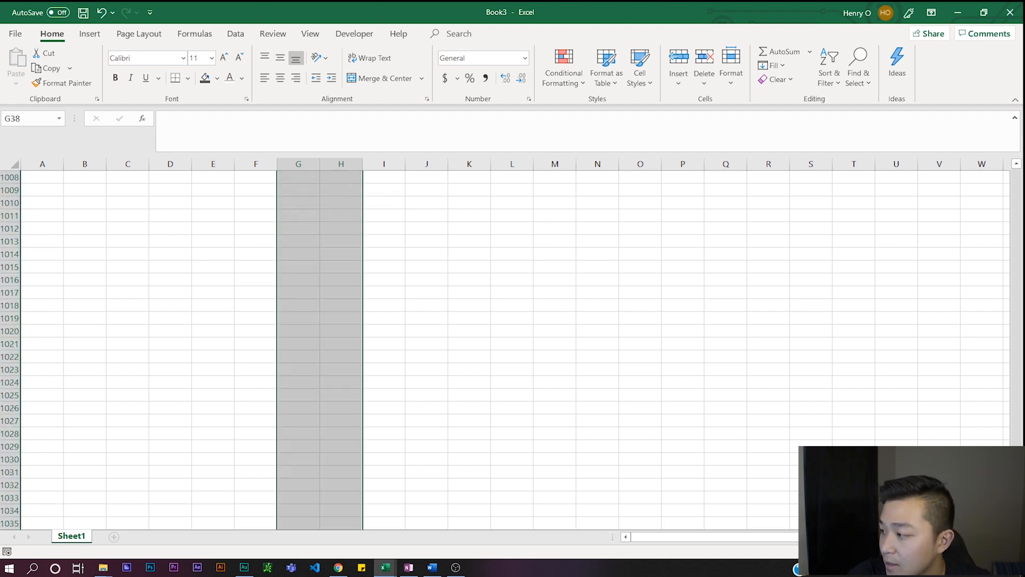
pyautogui.moveTo(1016, 510); pyautogui.dragTo(1003, 183)
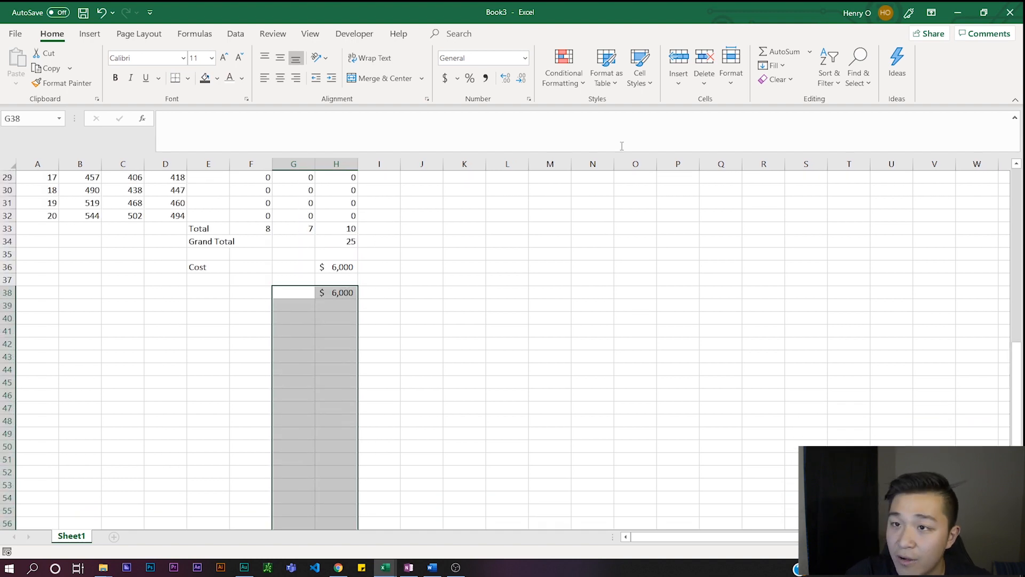
pyautogui.click(236, 33)
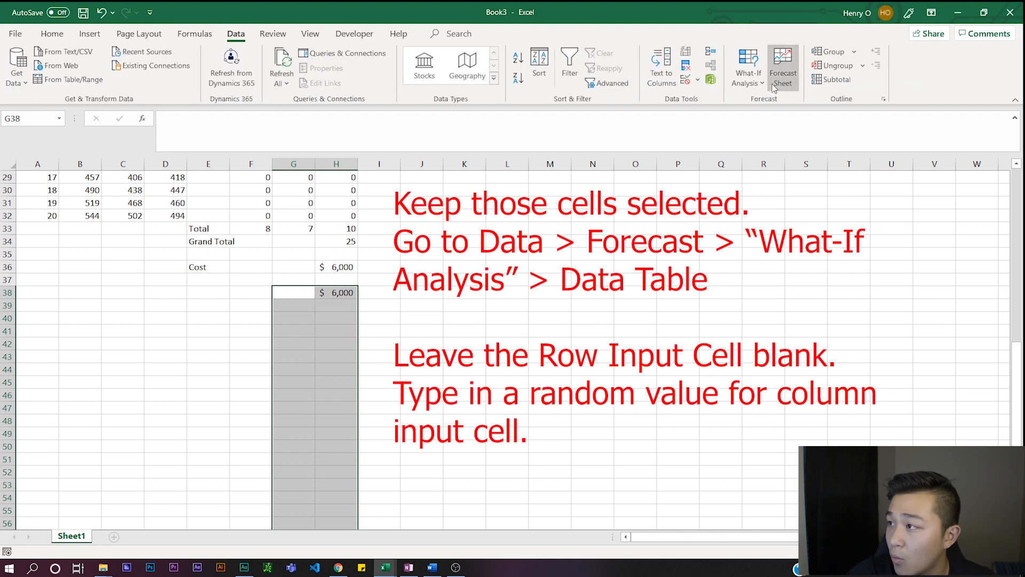
pyautogui.click(747, 72)
pyautogui.click(769, 135)
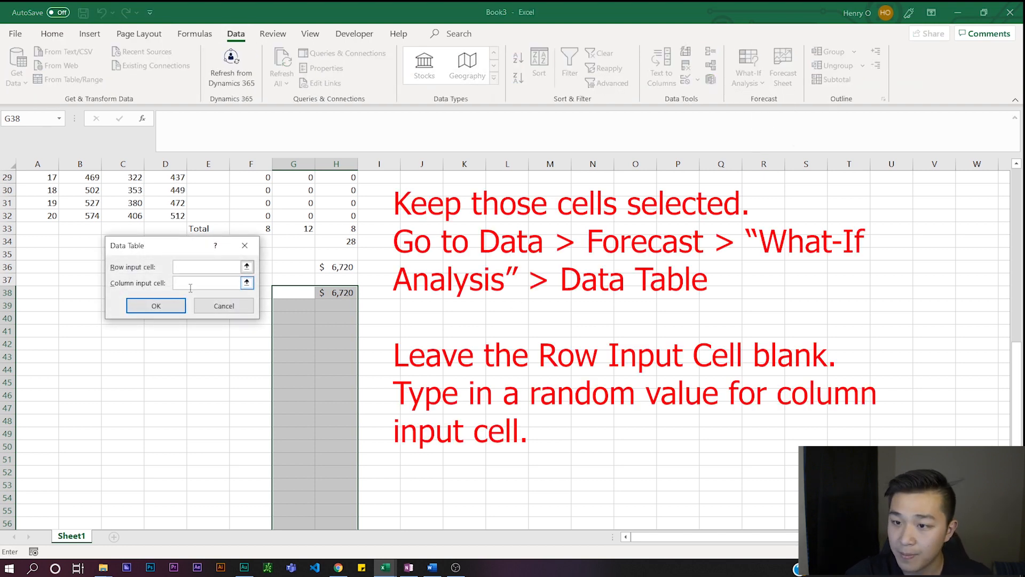
pyautogui.click(197, 283)
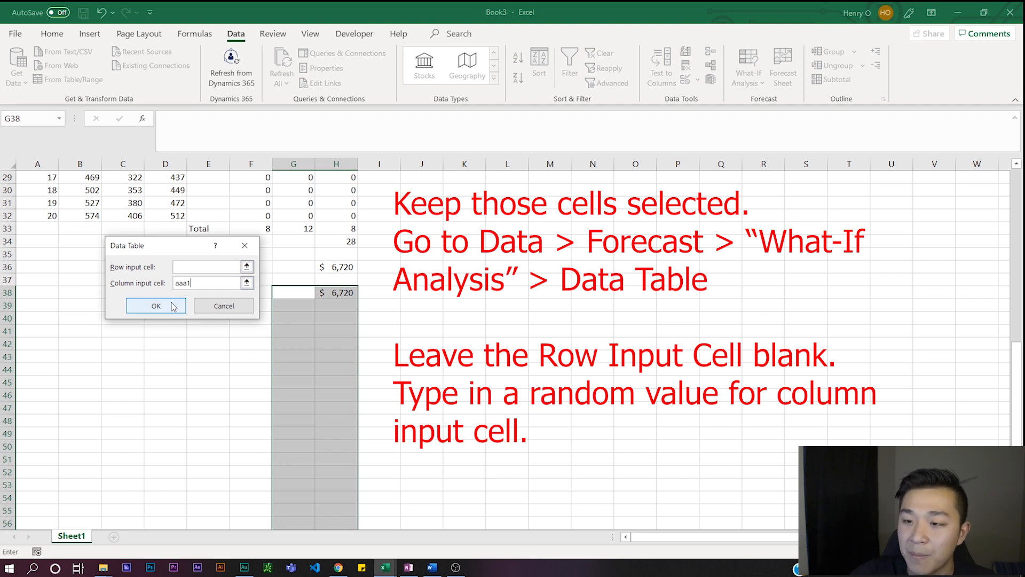
pyautogui.moveTo(170, 242); pyautogui.dragTo(192, 245)
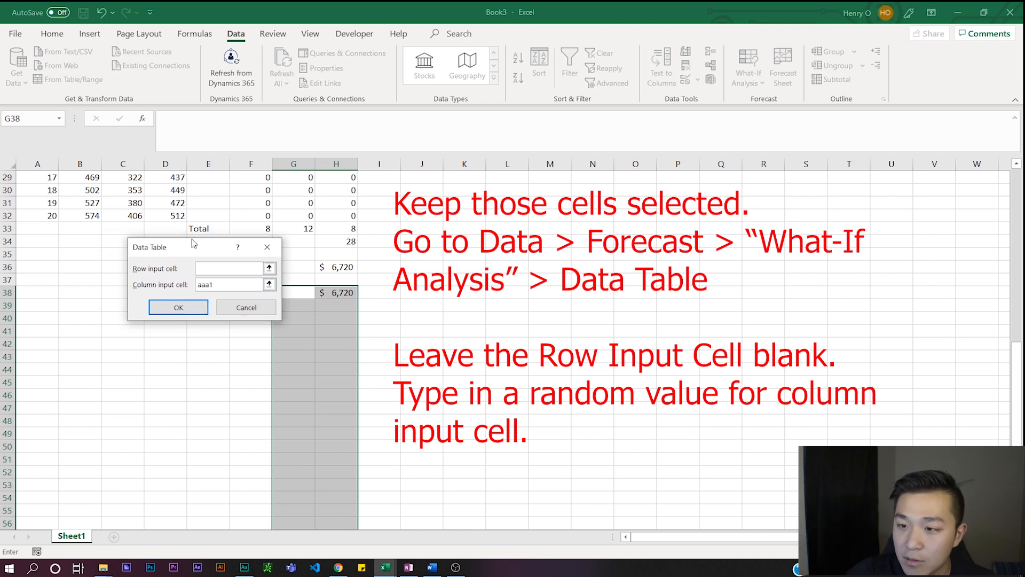
pyautogui.click(178, 307)
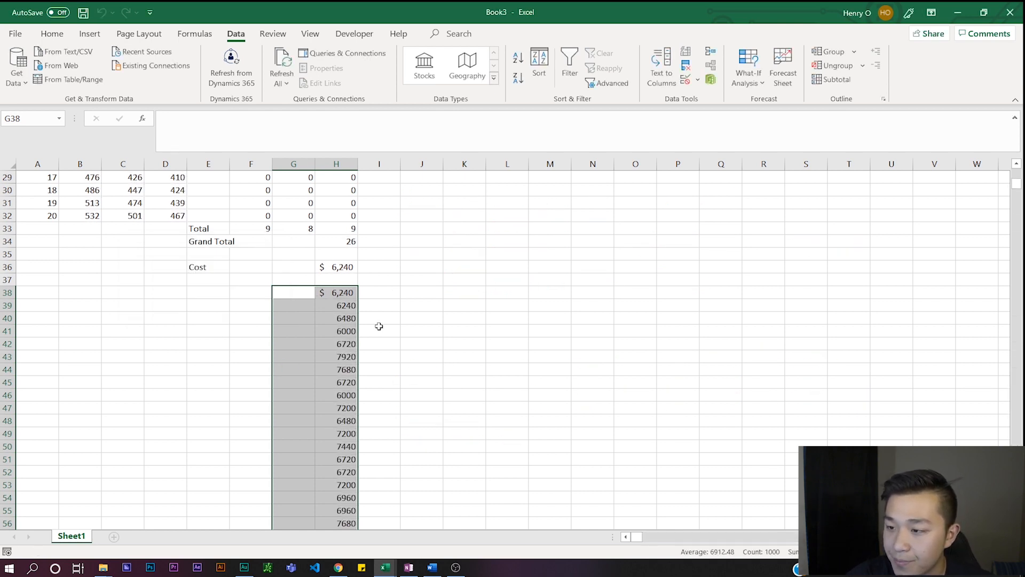
# - Format the simulated costs in the data table as dollar amounts with no decimal places
pyautogui.scroll(-1, 379, 323)
pyautogui.scroll(1, 379, 322)
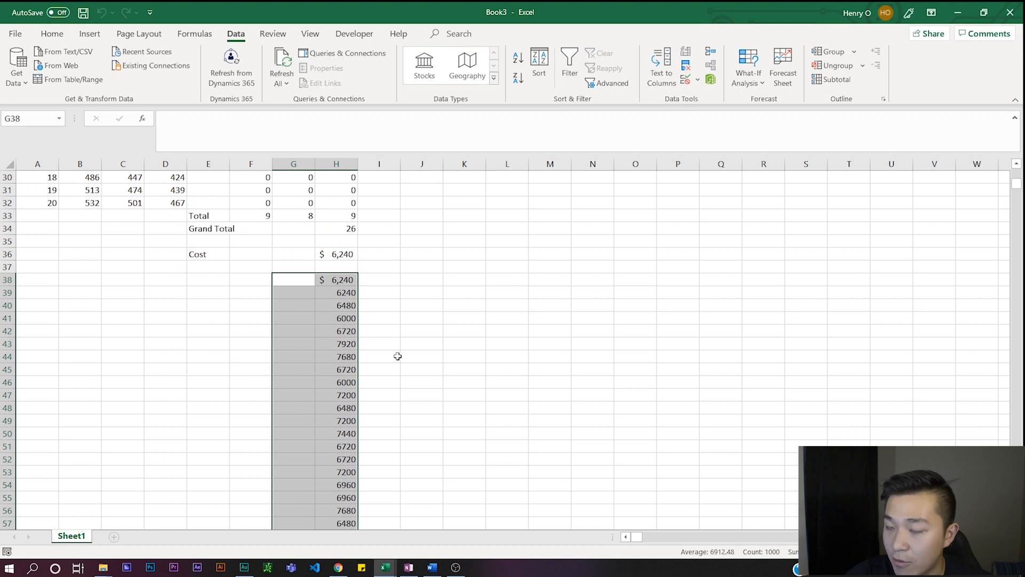
pyautogui.click(63, 37)
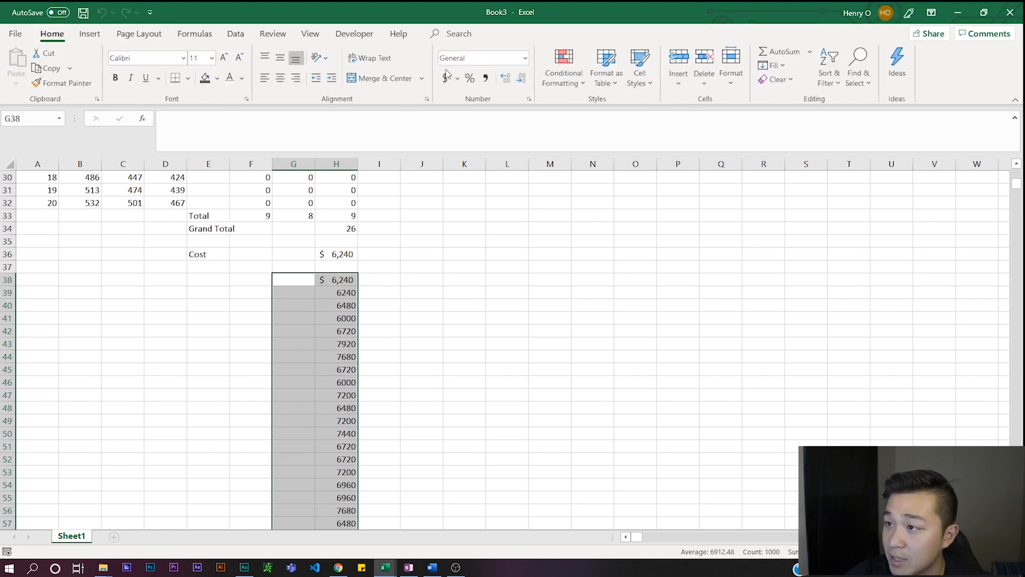
pyautogui.click(444, 78)
pyautogui.click(521, 78)
pyautogui.click(521, 78)
pyautogui.scroll(1, 417, 389)
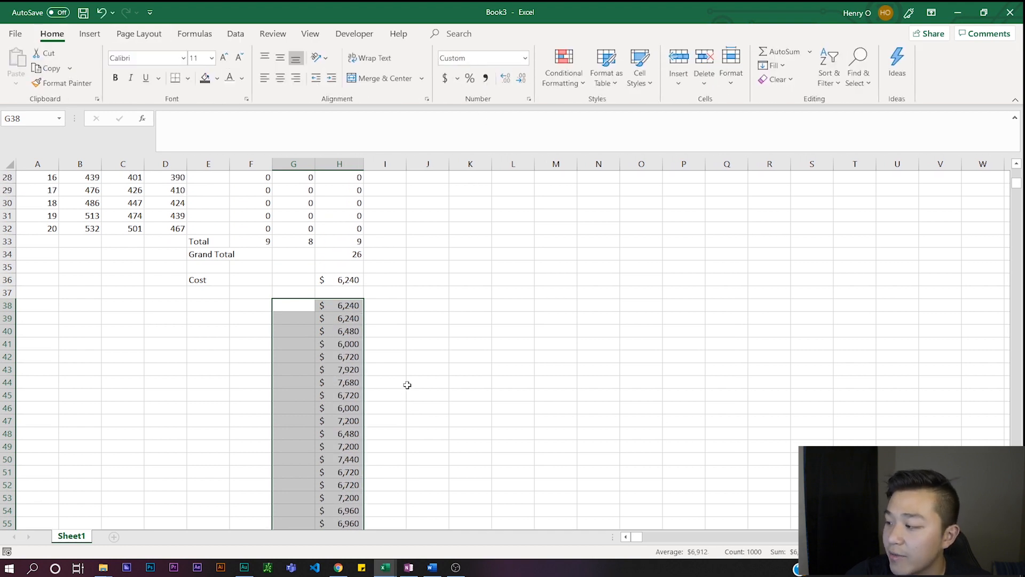
# - Enter the heading Scenario 2 - All Lightbulbs Changed in J11, level with the Scenario 1 heading
pyautogui.scroll(2, 396, 389)
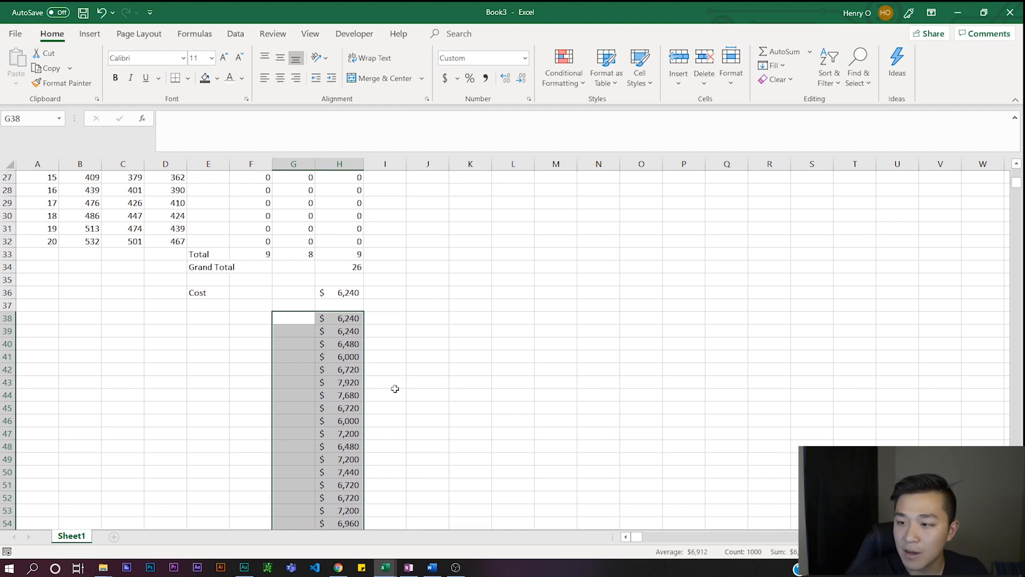
pyautogui.scroll(-4, 354, 354)
pyautogui.scroll(2, 363, 372)
pyautogui.scroll(9, 364, 372)
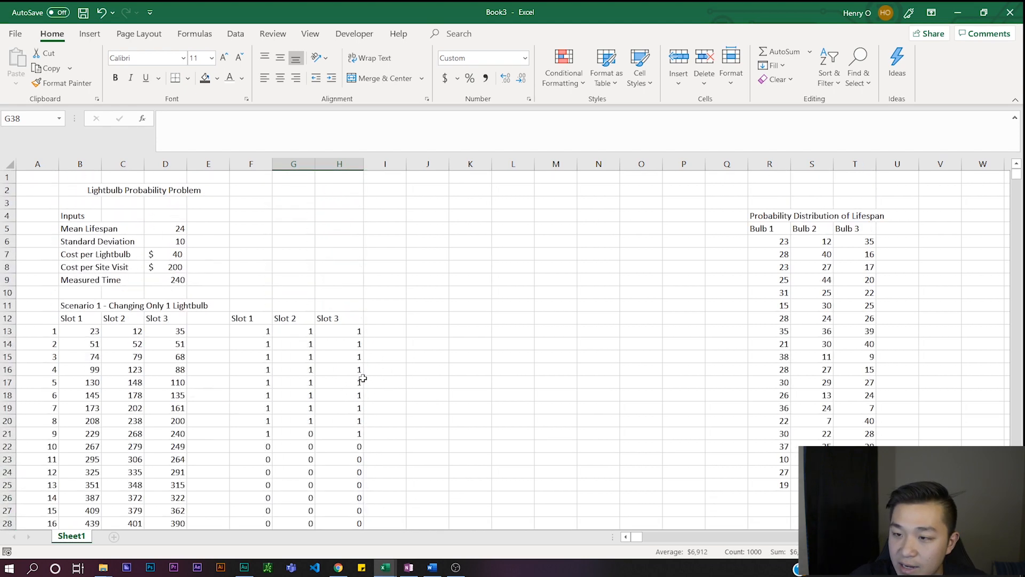
pyautogui.click(429, 401)
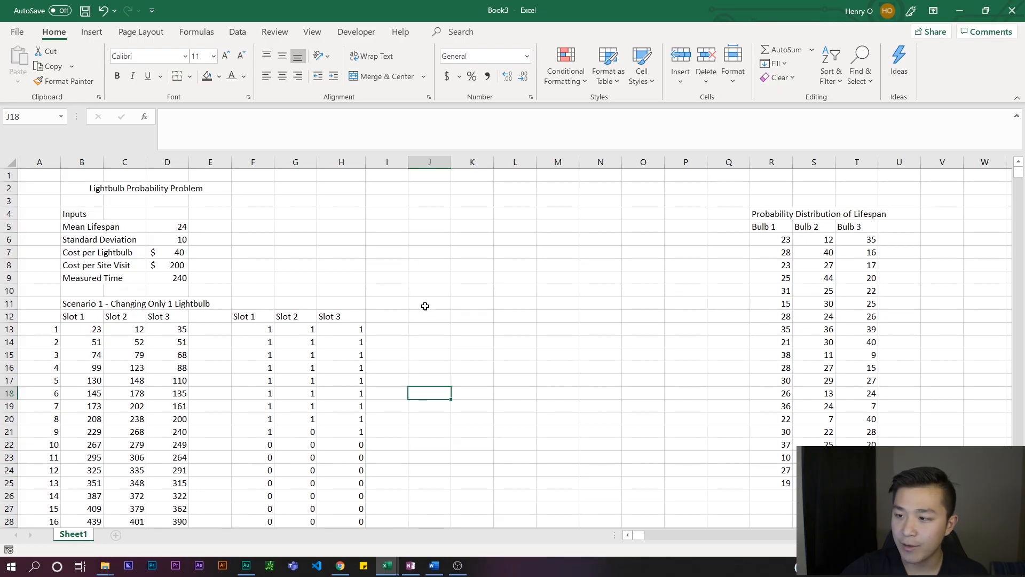
pyautogui.click(425, 306)
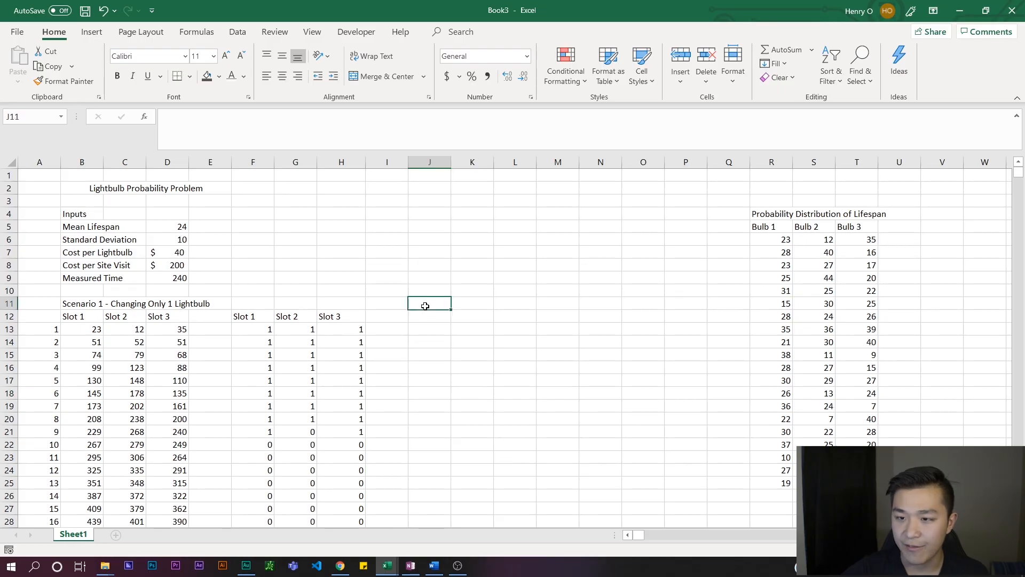
pyautogui.write('Scenario 2 -')
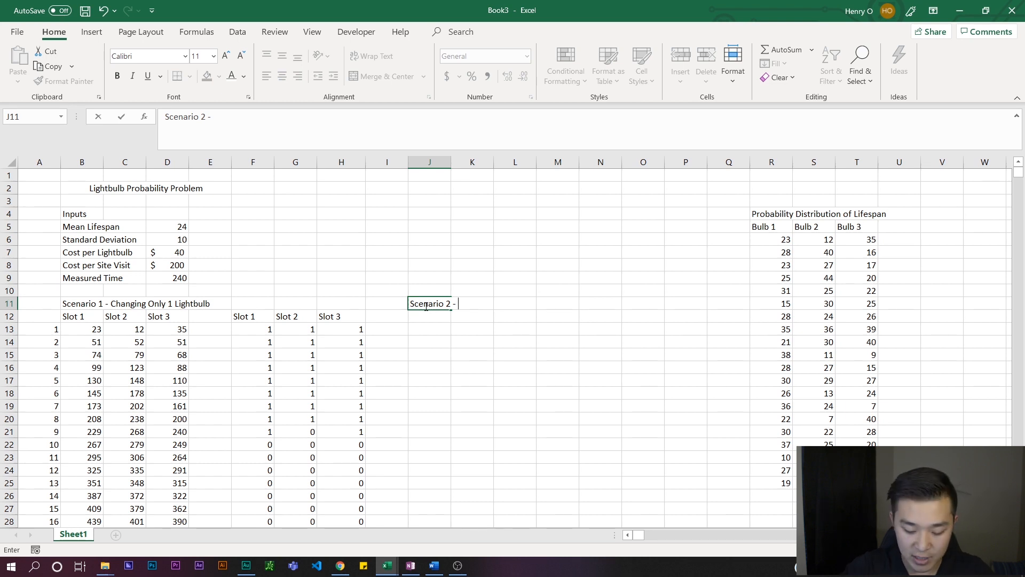
pyautogui.write('ghtbulbs Changed')
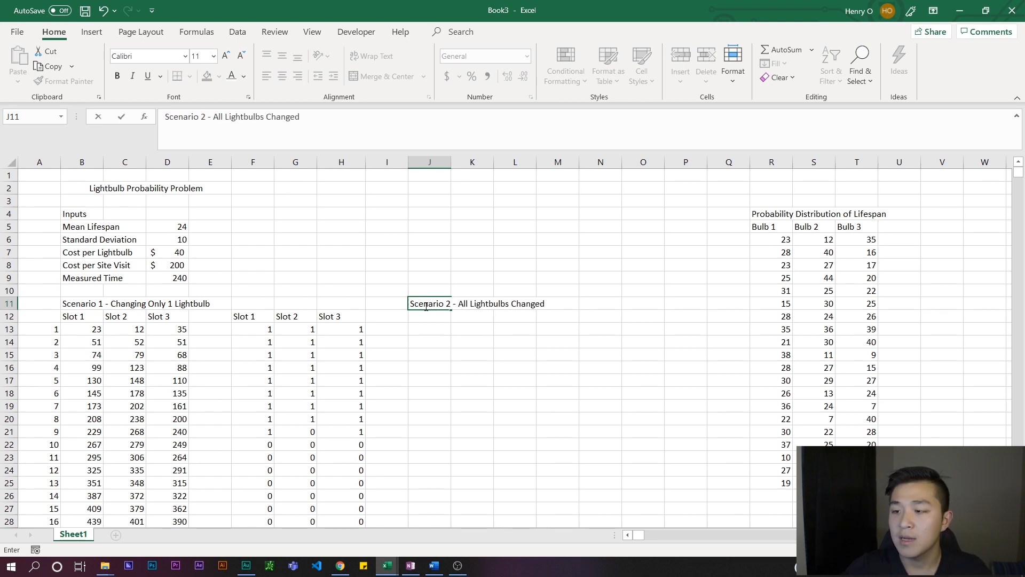
pyautogui.press('Return')
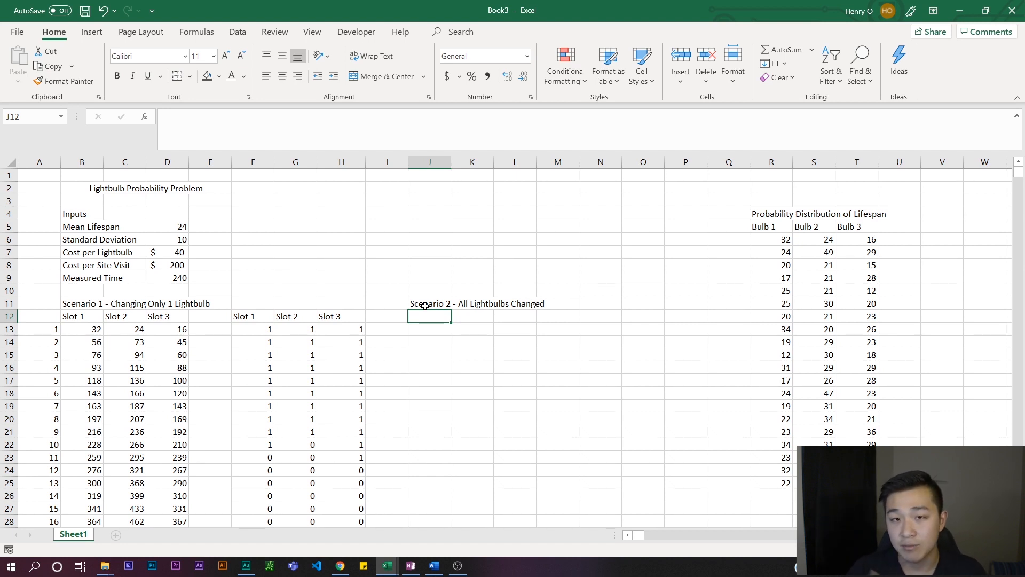
# - Enter =MIN(R6:T6) in J12 and check it against the first row of the three bulb lifespans
pyautogui.click(319, 137)
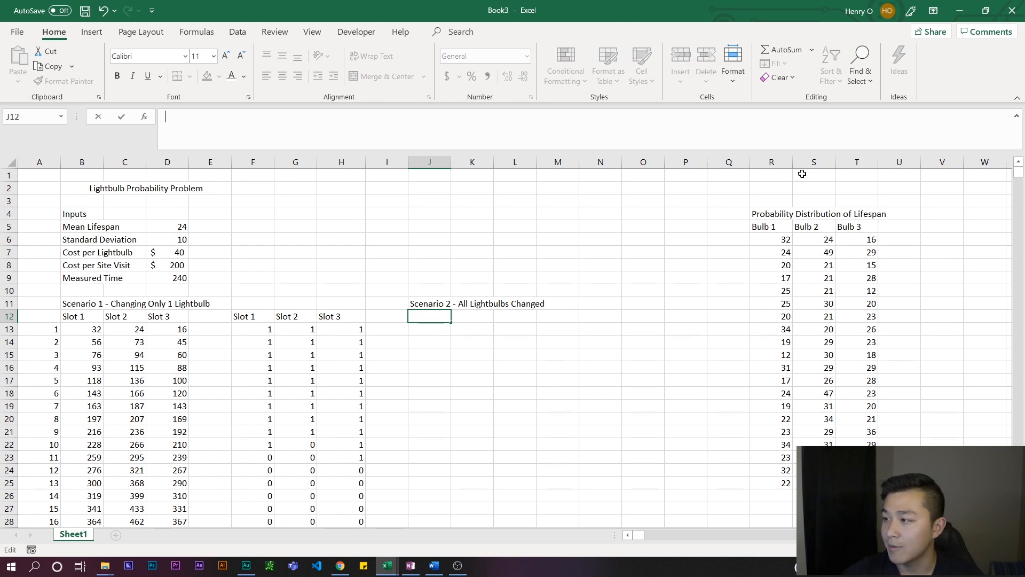
pyautogui.write('=min(')
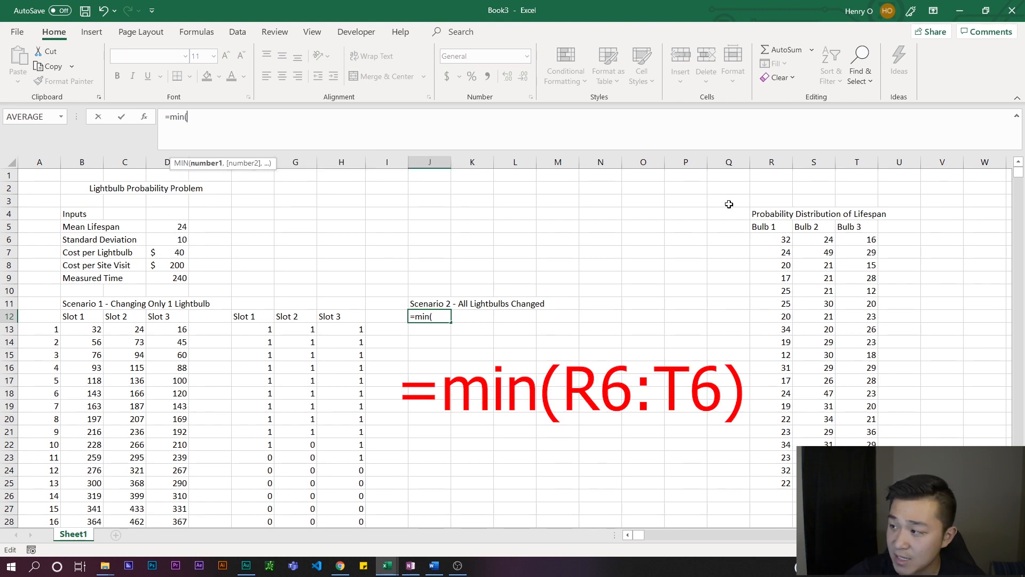
pyautogui.moveTo(765, 240); pyautogui.dragTo(843, 242)
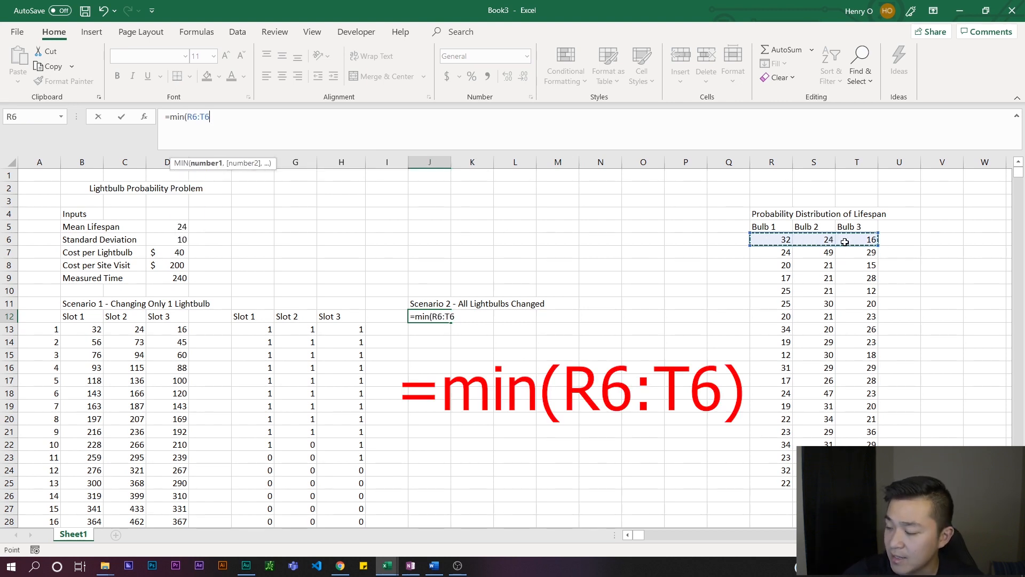
pyautogui.write(')')
pyautogui.press('Return')
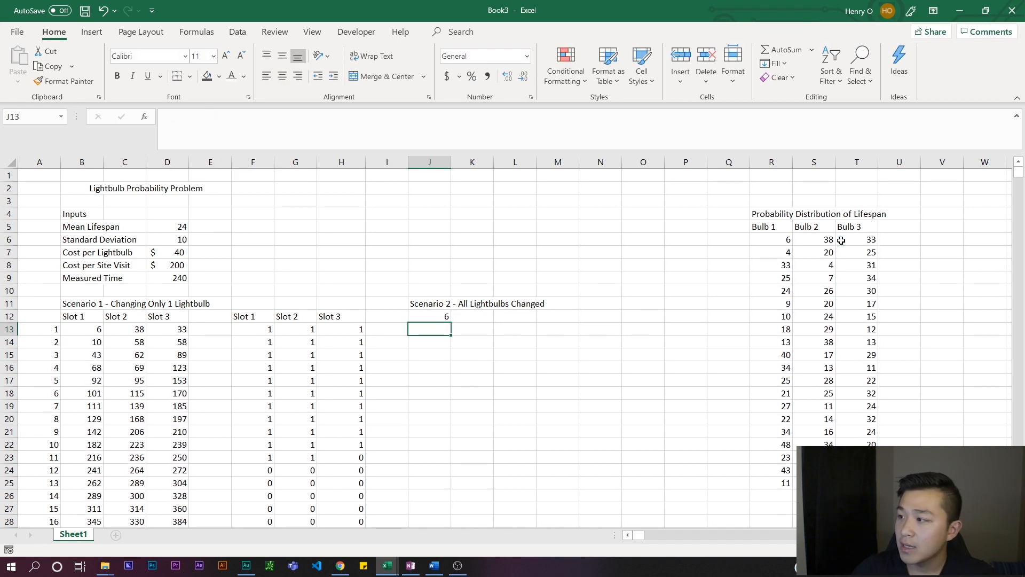
pyautogui.click(433, 316)
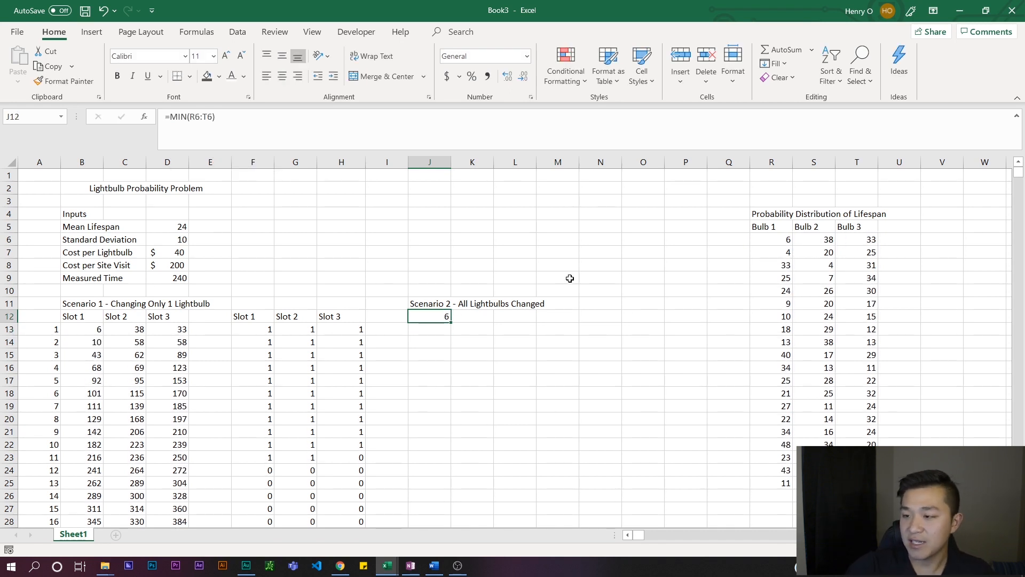
pyautogui.moveTo(755, 241)
pyautogui.mouseDown()
pyautogui.moveTo(848, 257)
pyautogui.moveTo(862, 241)
pyautogui.moveTo(748, 240)
pyautogui.moveTo(771, 241)
pyautogui.mouseUp()
pyautogui.click(686, 264)
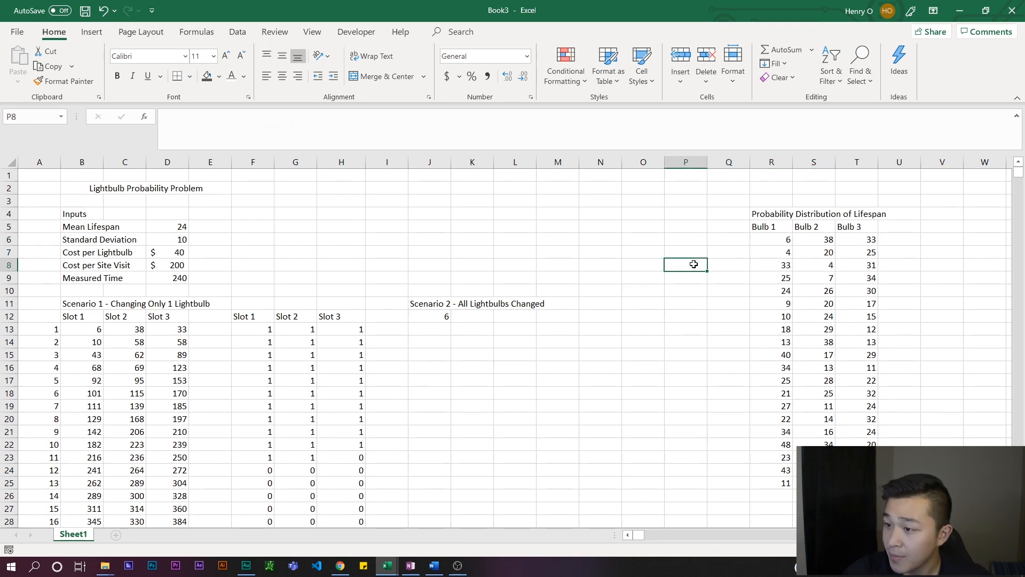
pyautogui.moveTo(788, 241); pyautogui.dragTo(860, 240)
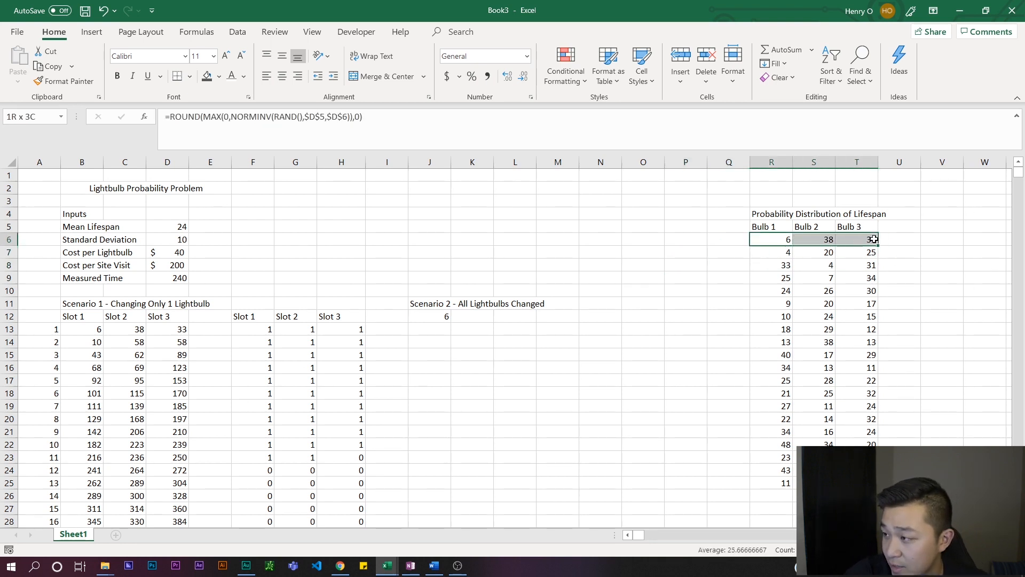
pyautogui.click(705, 254)
# - Move the minimum lifespan formula from J12 to J13, aligning it with replacement number 1
pyautogui.click(447, 317)
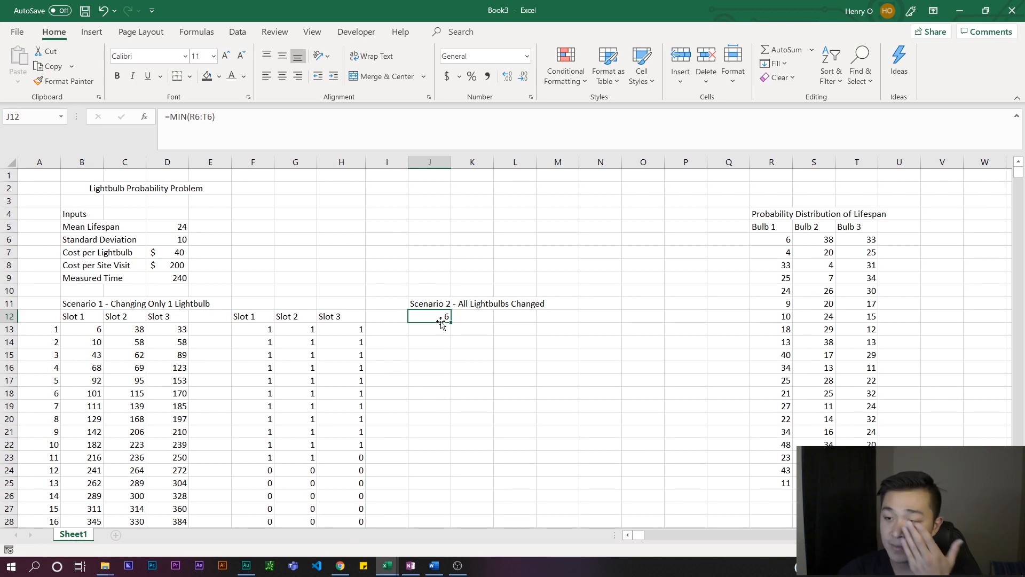
pyautogui.hotkey('ctrl', 'x')
pyautogui.click(435, 327)
pyautogui.hotkey('ctrl', 'v')
pyautogui.click(24, 329)
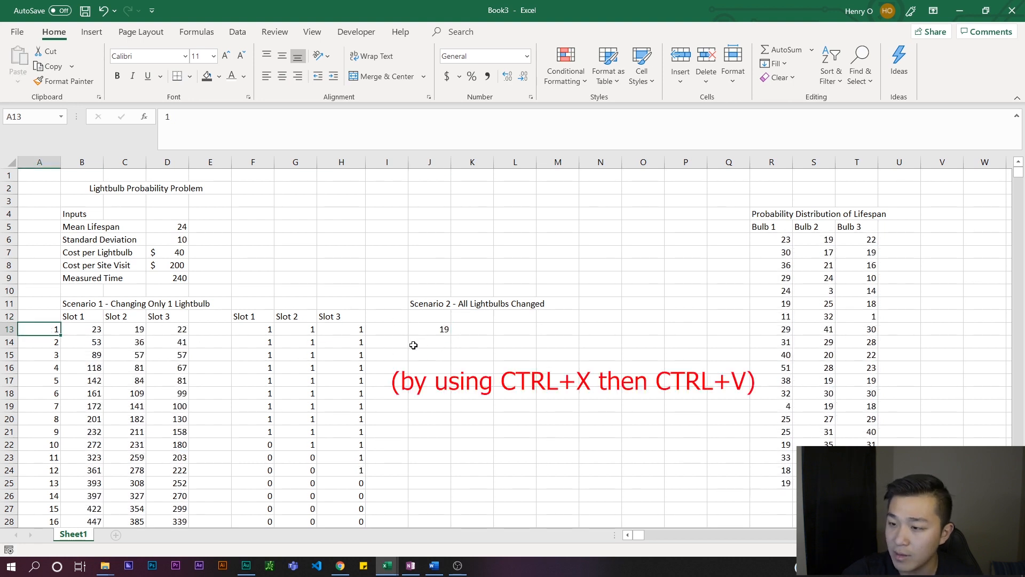
# - Label J12 as Month Changed, above the minimum lifespan formula
pyautogui.click(427, 321)
pyautogui.click(443, 320)
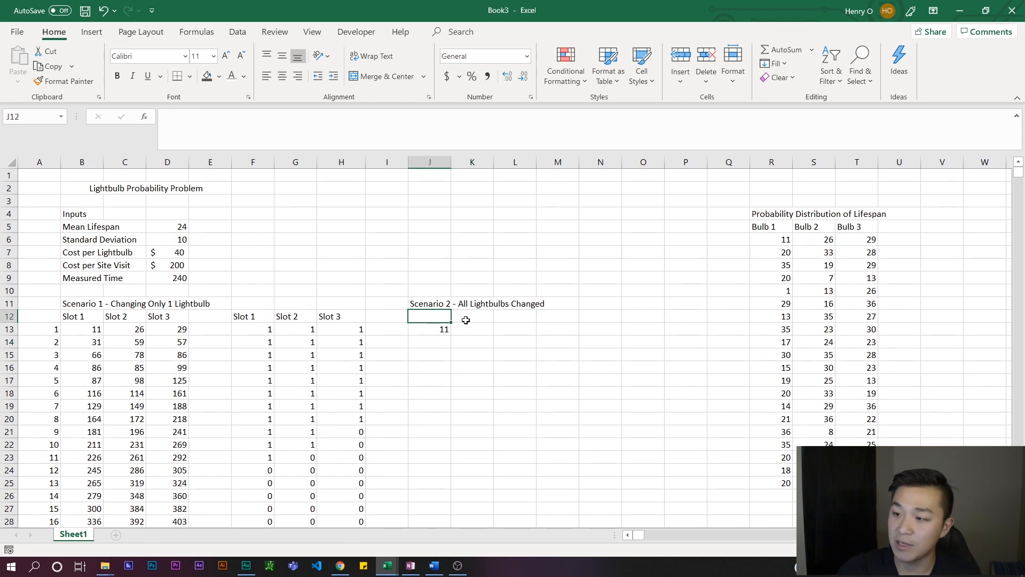
pyautogui.write('Date Changed')
pyautogui.press('BackSpace')
pyautogui.press('BackSpace')
pyautogui.press('BackSpace')
pyautogui.press('BackSpace')
pyautogui.press('BackSpace')
pyautogui.press('BackSpace')
pyautogui.press('BackSpace')
pyautogui.press('BackSpace')
pyautogui.press('BackSpace')
pyautogui.press('BackSpace')
pyautogui.press('BackSpace')
pyautogui.press('BackSpace')
pyautogui.write('M<')
pyautogui.press('BackSpace')
pyautogui.write('onth Changed')
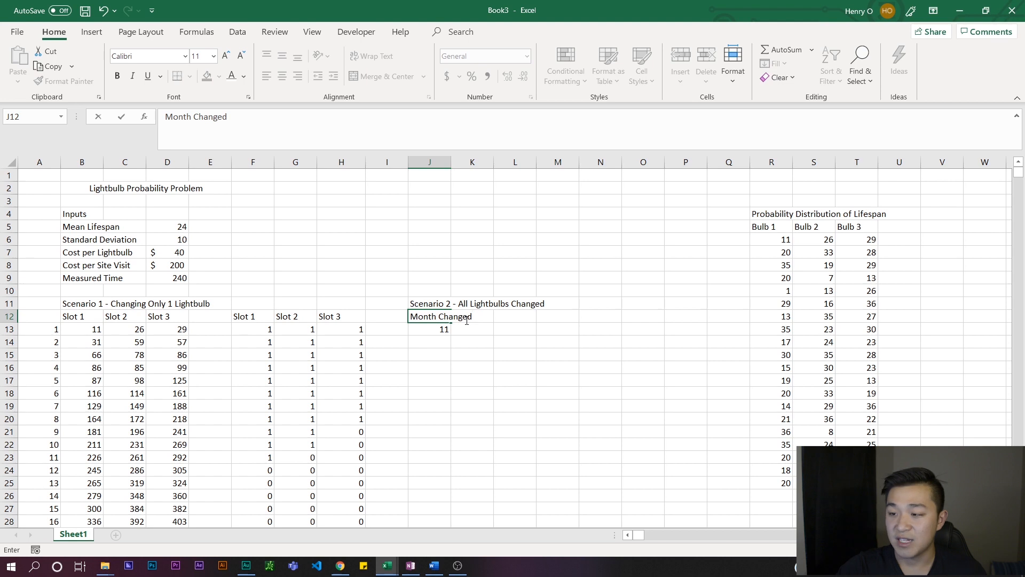
pyautogui.press('Return')
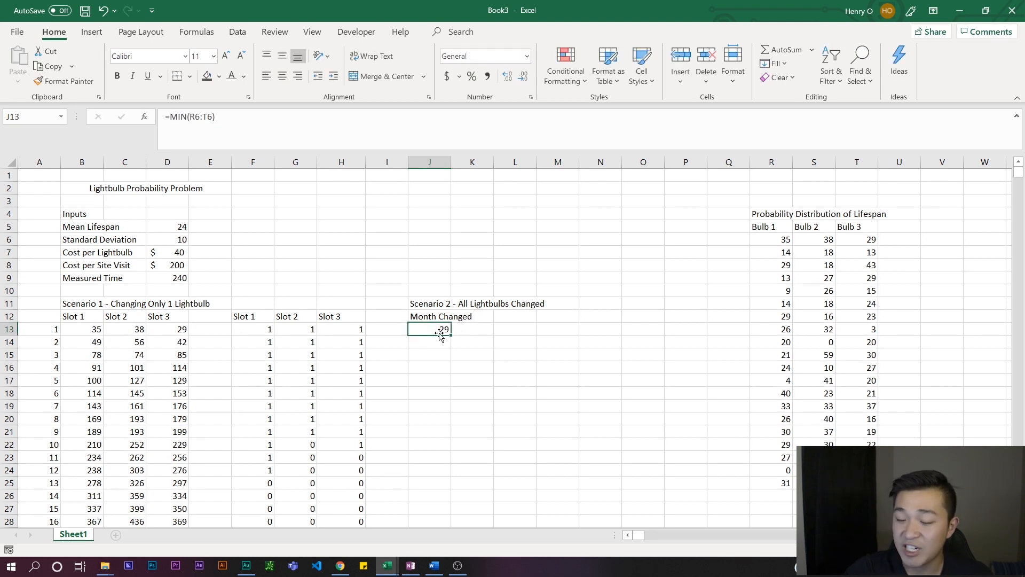
# - Enter =J13+MIN(R7:T7) in J14 to add the second row's shortest bulb lifespan to the previous month changed
pyautogui.click(448, 342)
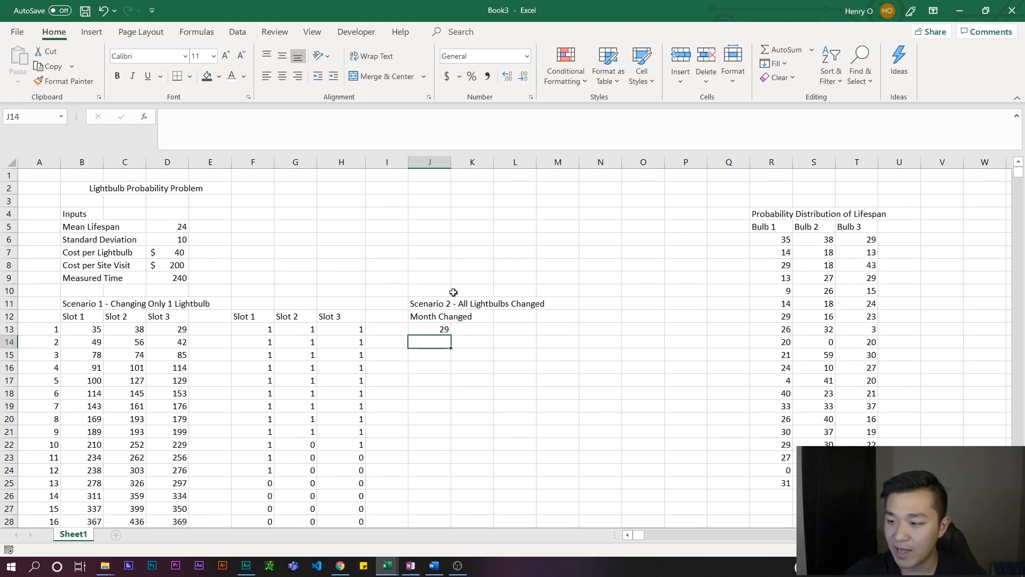
pyautogui.write('=')
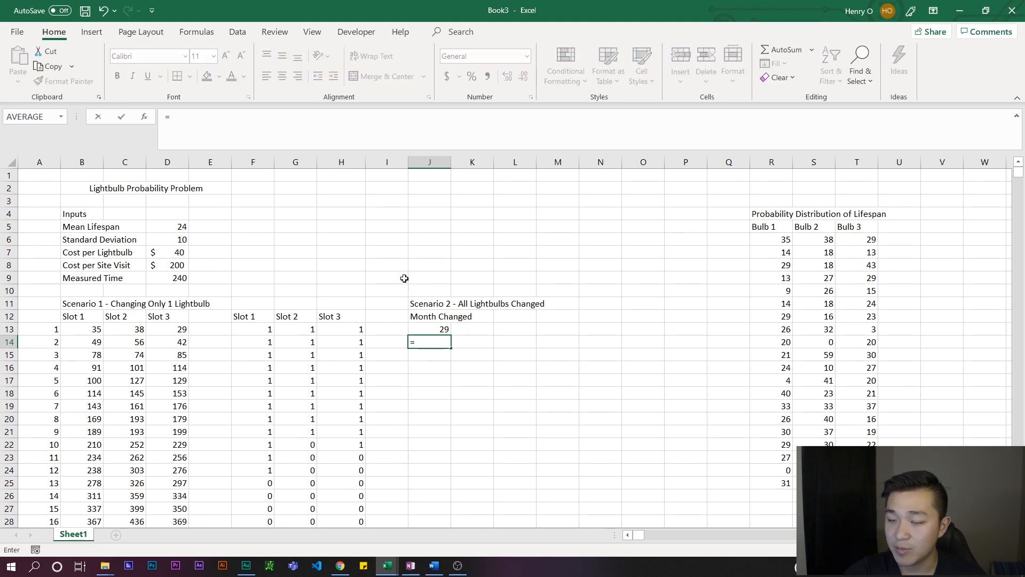
pyautogui.click(424, 329)
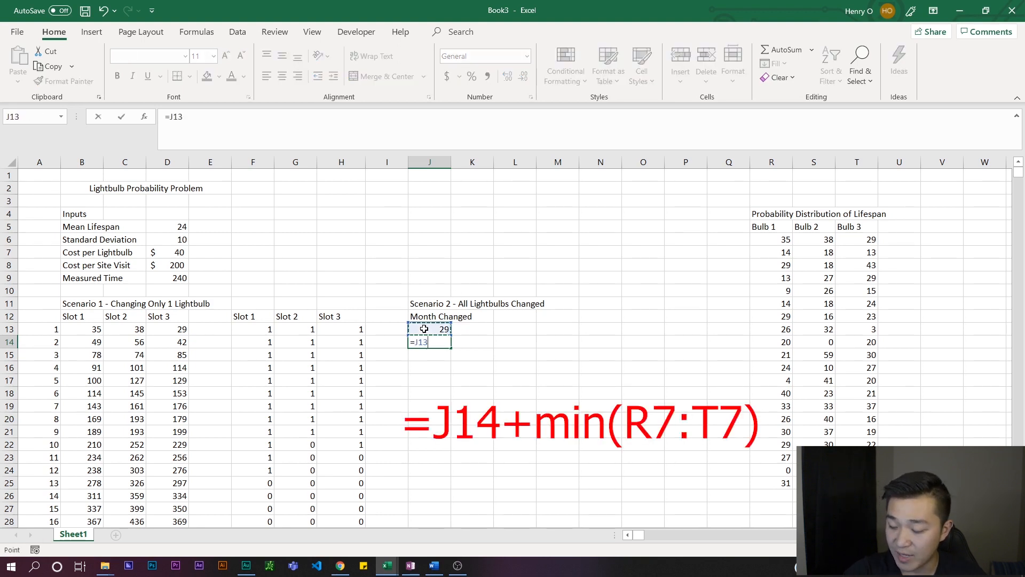
pyautogui.write('+')
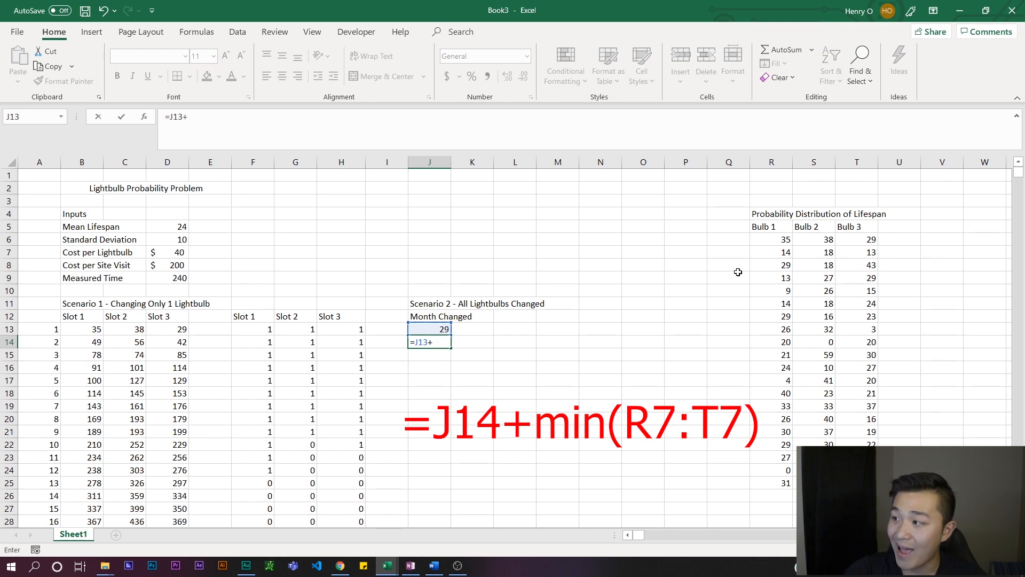
pyautogui.write('min(')
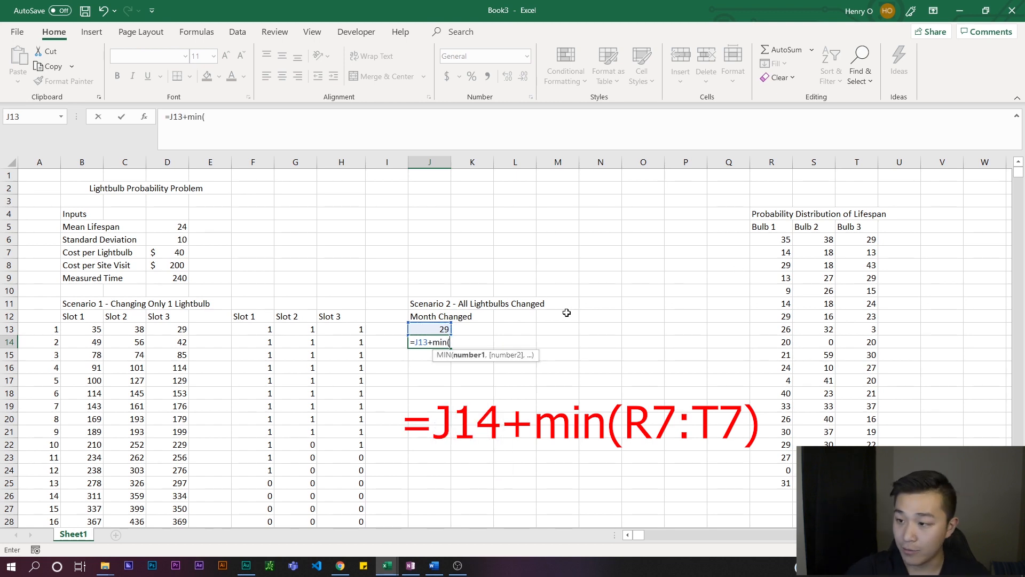
pyautogui.moveTo(784, 254); pyautogui.dragTo(860, 249)
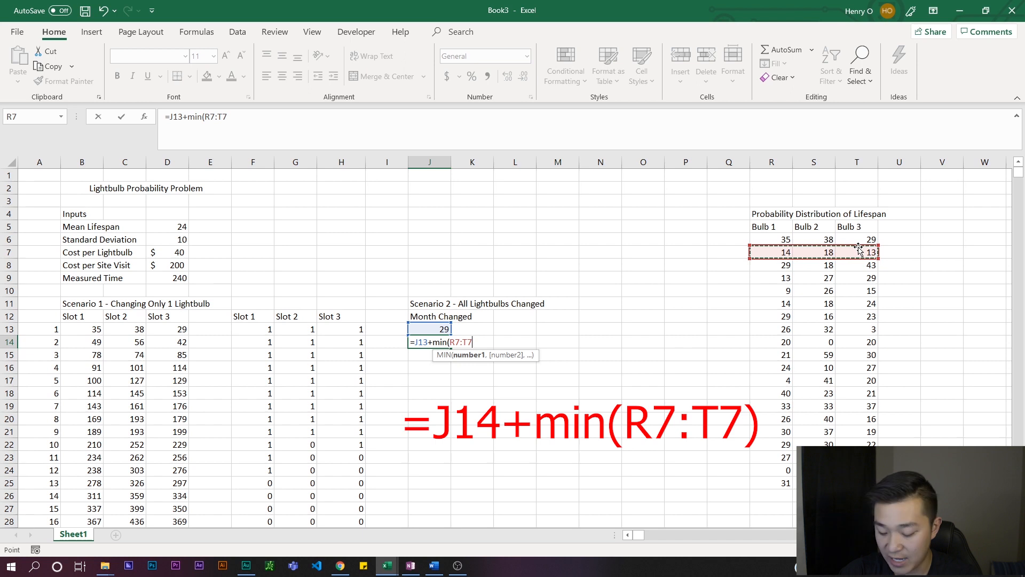
pyautogui.write(')')
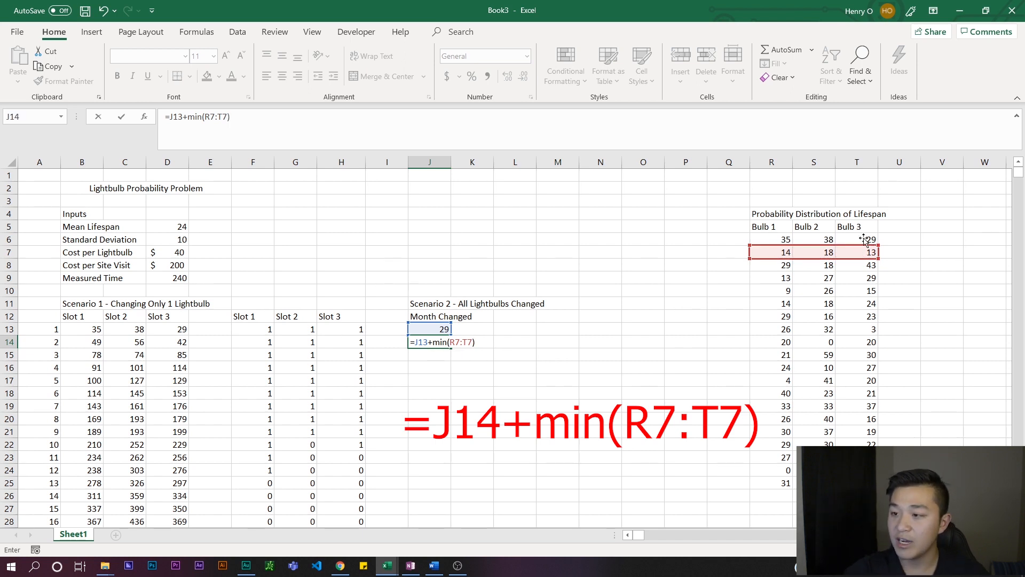
pyautogui.press('Return')
# - Recalculate the random lifespans several times and review the cumulative month formula in J14
pyautogui.press('F9')
pyautogui.press('F9')
pyautogui.press('F9')
pyautogui.press('F9')
pyautogui.press('F9')
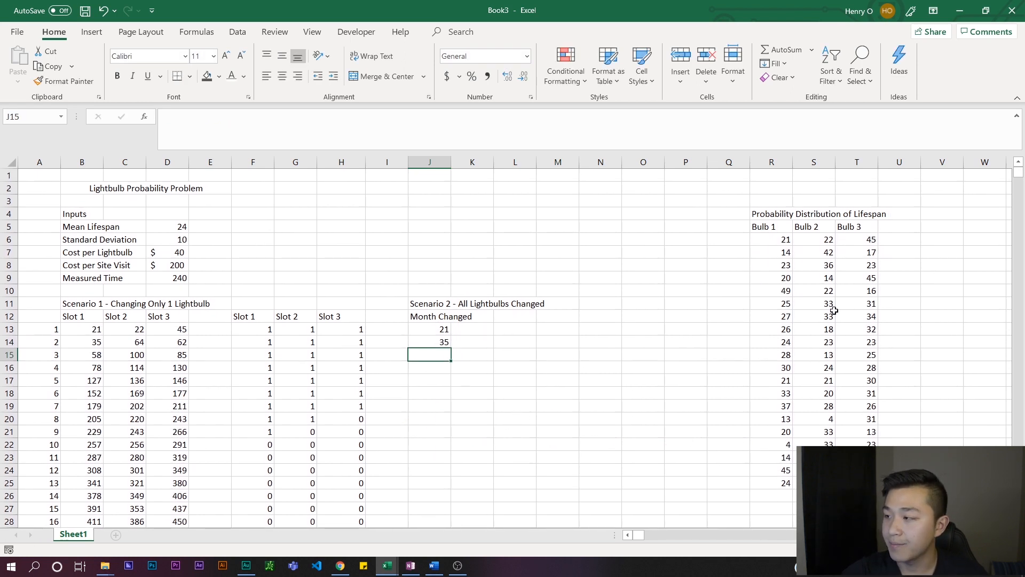
pyautogui.click(425, 340)
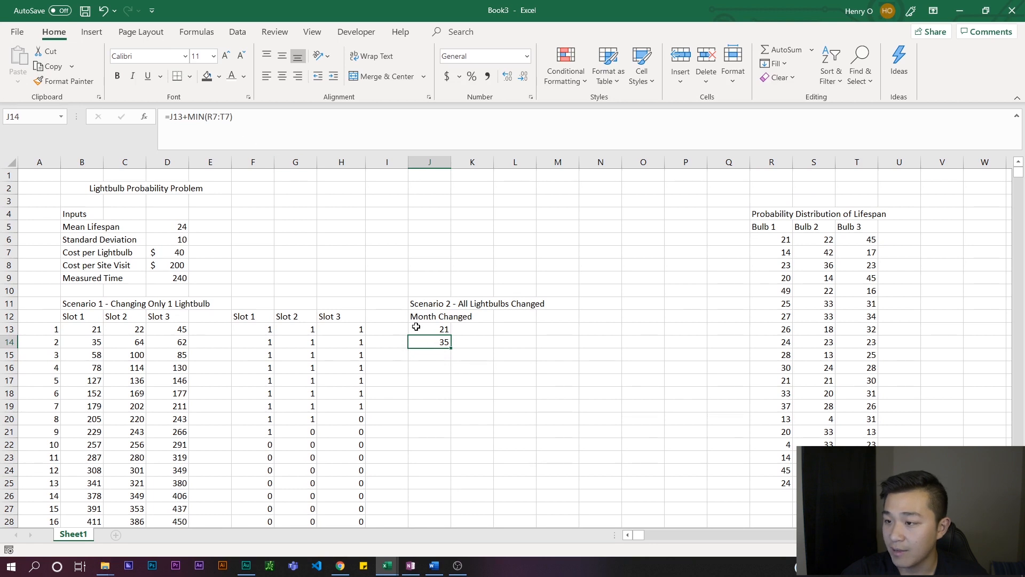
pyautogui.click(426, 142)
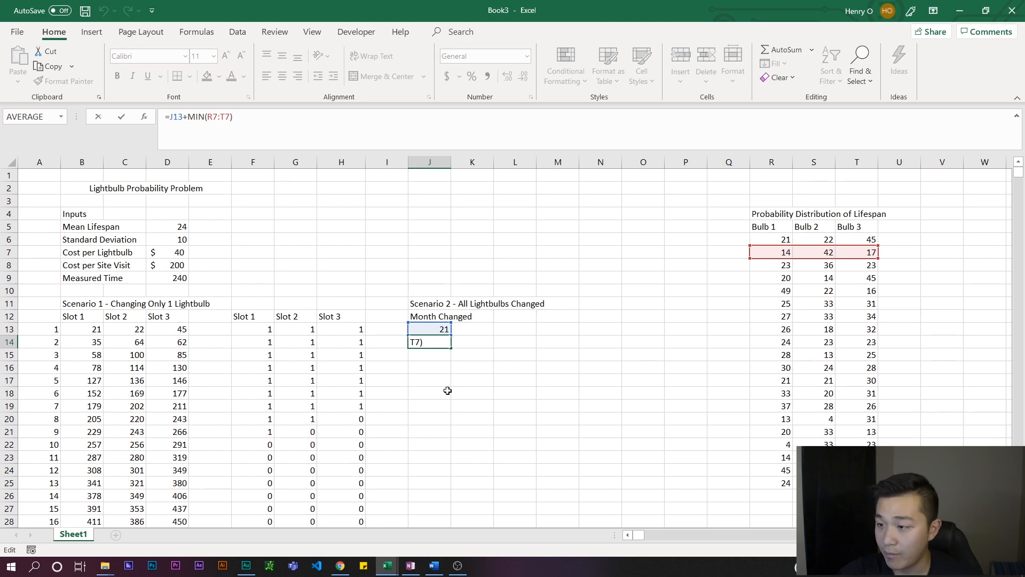
pyautogui.press('Return')
# - Fill the Month Changed formula from J14 down to J32, covering replacements 2 to 20
pyautogui.scroll(-3, 451, 363)
pyautogui.click(445, 256)
pyautogui.moveTo(446, 260)
pyautogui.mouseDown()
pyautogui.moveTo(455, 370)
pyautogui.moveTo(438, 484)
pyautogui.mouseUp()
pyautogui.hotkey('ctrl', 'd')
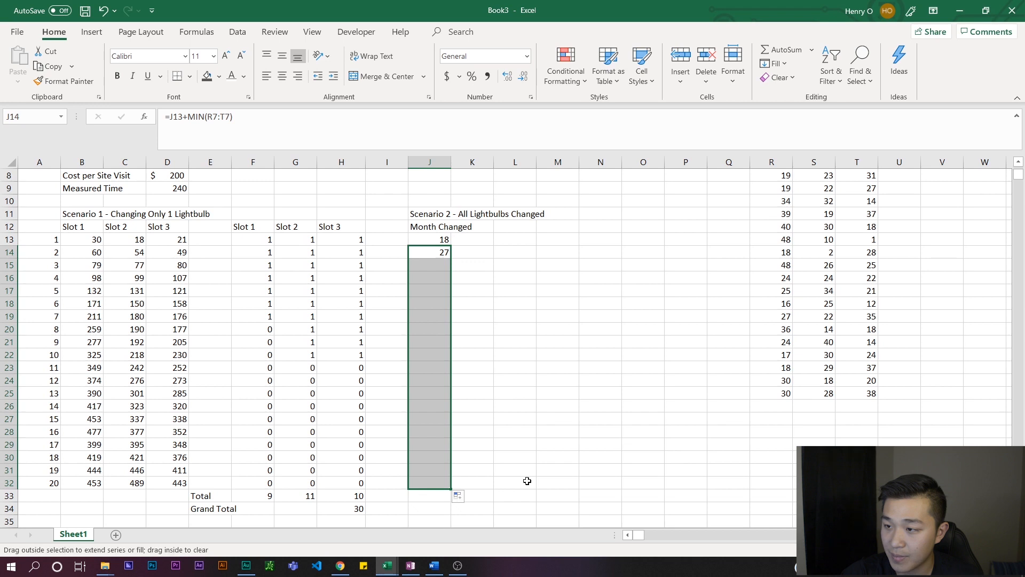
pyautogui.click(527, 482)
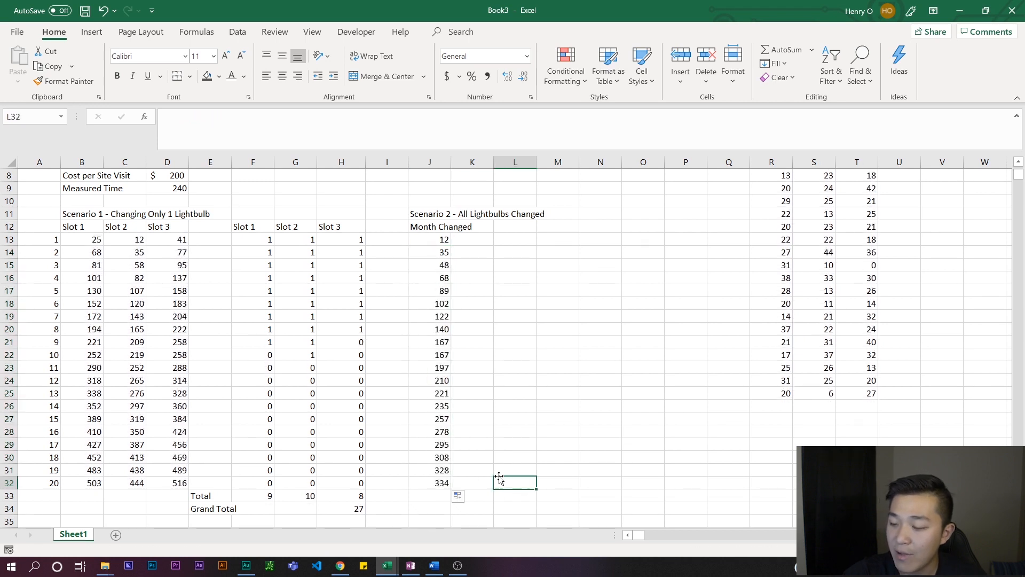
pyautogui.scroll(1, 455, 395)
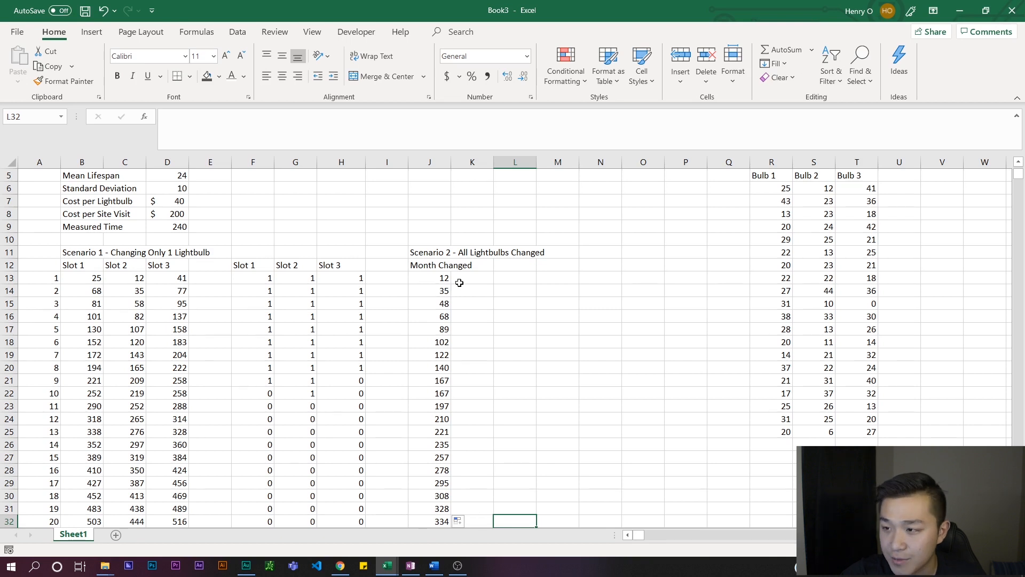
# - Enter the column heading Done? in L12, on the same row as the Month Changed heading
pyautogui.click(459, 282)
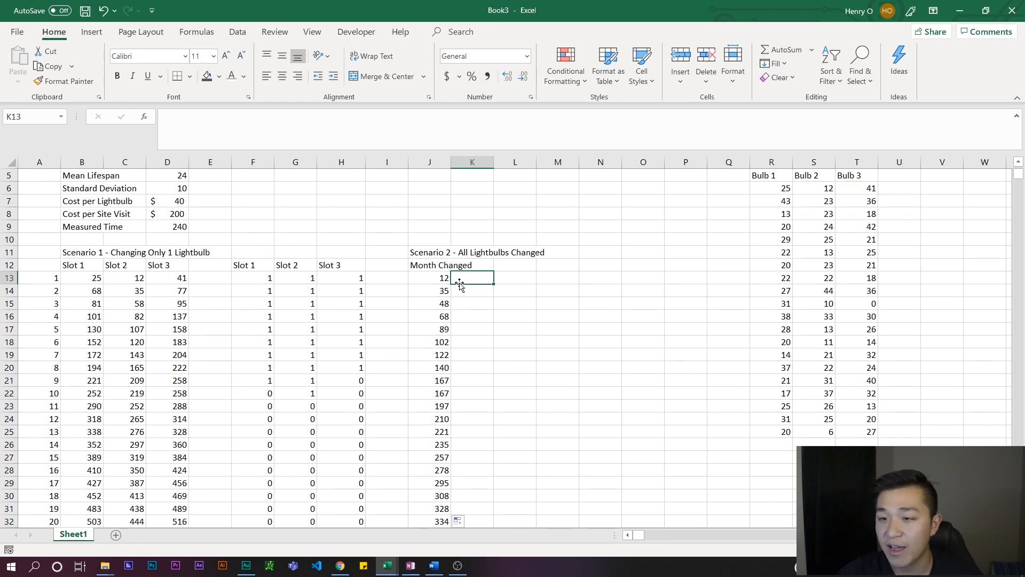
pyautogui.scroll(-2, 459, 283)
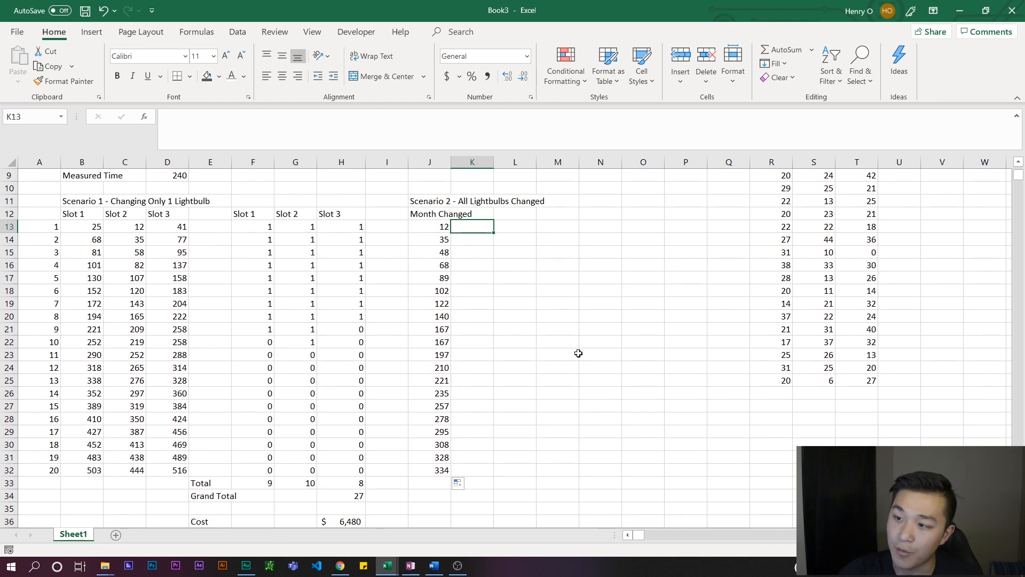
pyautogui.click(528, 254)
pyautogui.press('Up')
pyautogui.press('Up')
pyautogui.press('Up')
pyautogui.scroll(1, 513, 240)
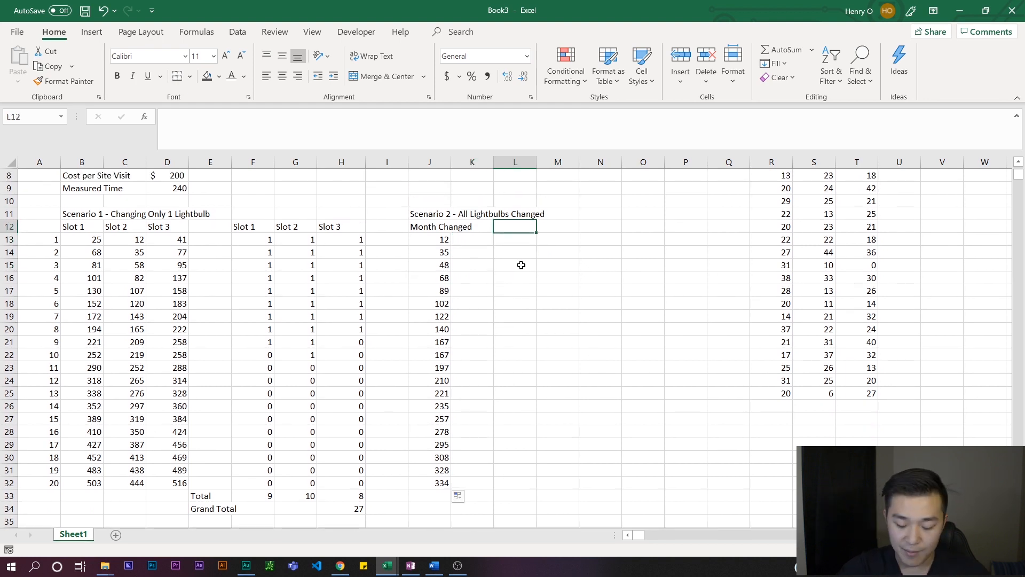
pyautogui.write('Done?')
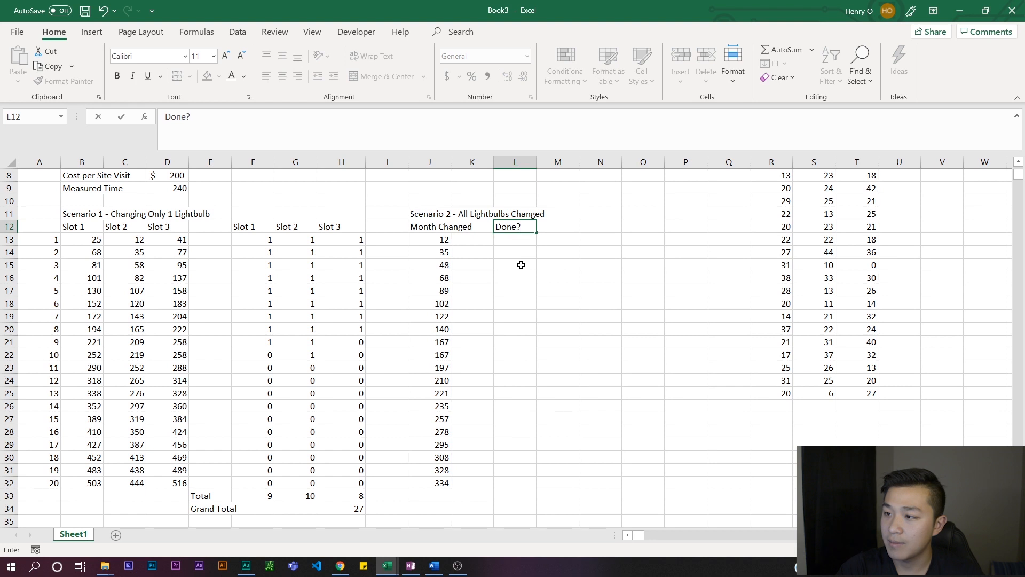
pyautogui.press('Return')
pyautogui.scroll(1, 521, 264)
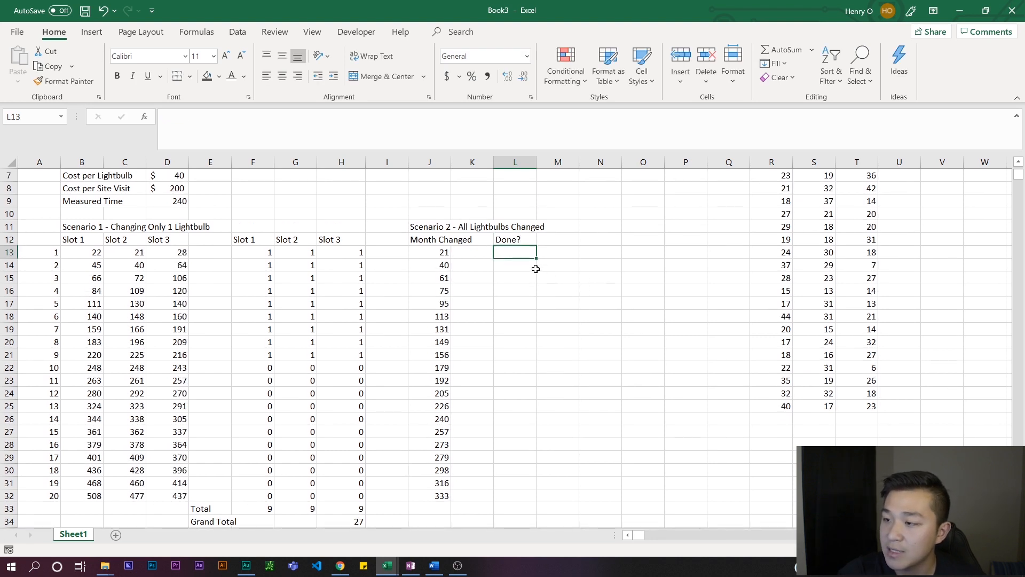
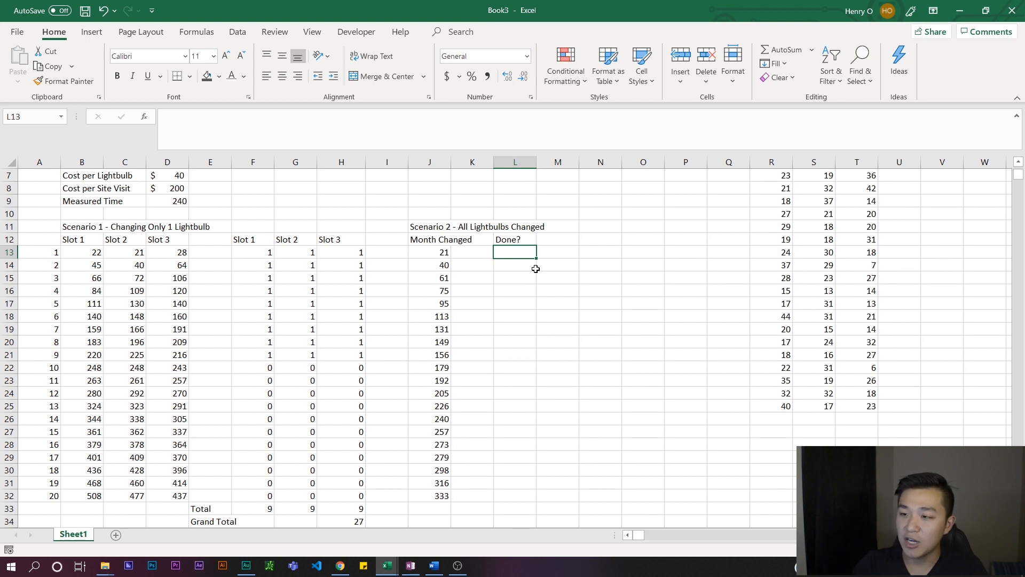
# - Enter =IF(J13>$D$9,0,1) in L13 to flag whether the first replacement falls within the Measured Time
pyautogui.moveTo(442, 252); pyautogui.dragTo(510, 252)
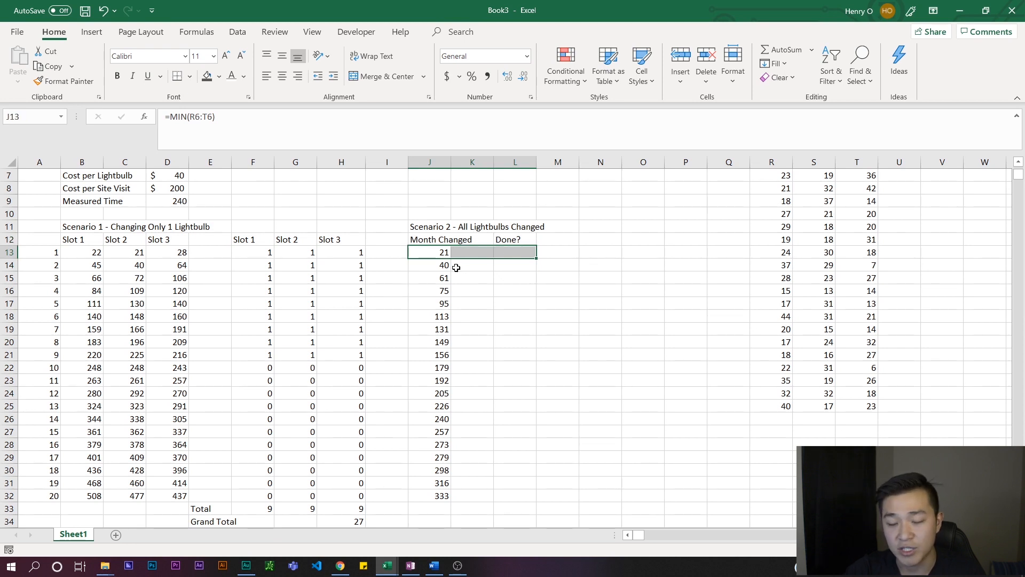
pyautogui.moveTo(443, 255); pyautogui.dragTo(448, 317)
pyautogui.click(184, 202)
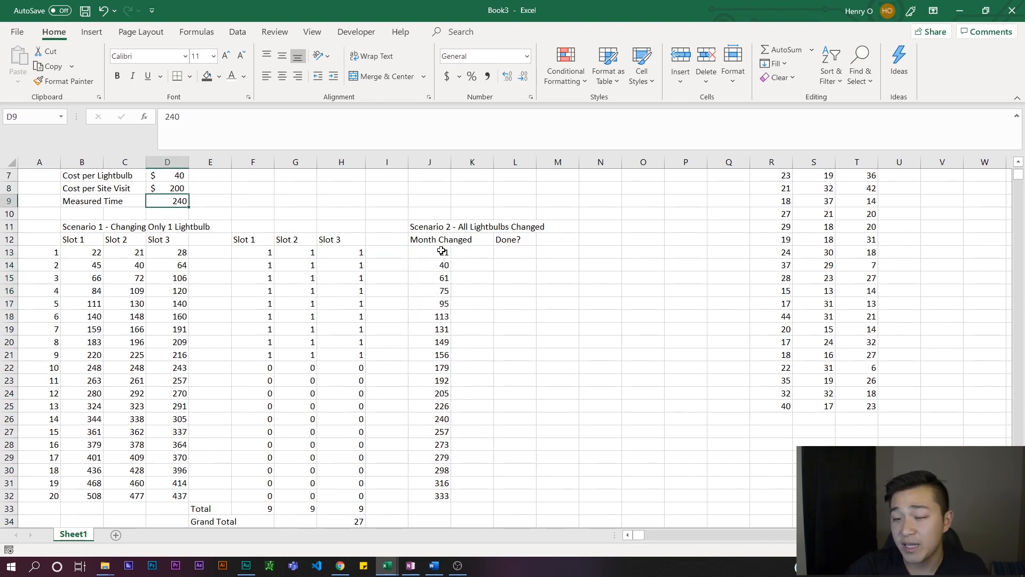
pyautogui.click(514, 253)
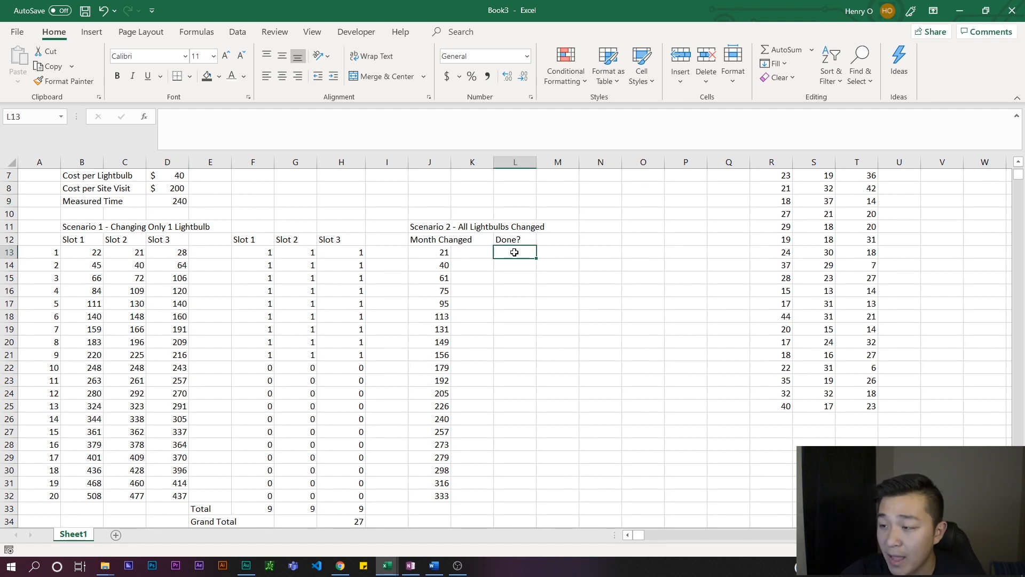
pyautogui.write('=if')
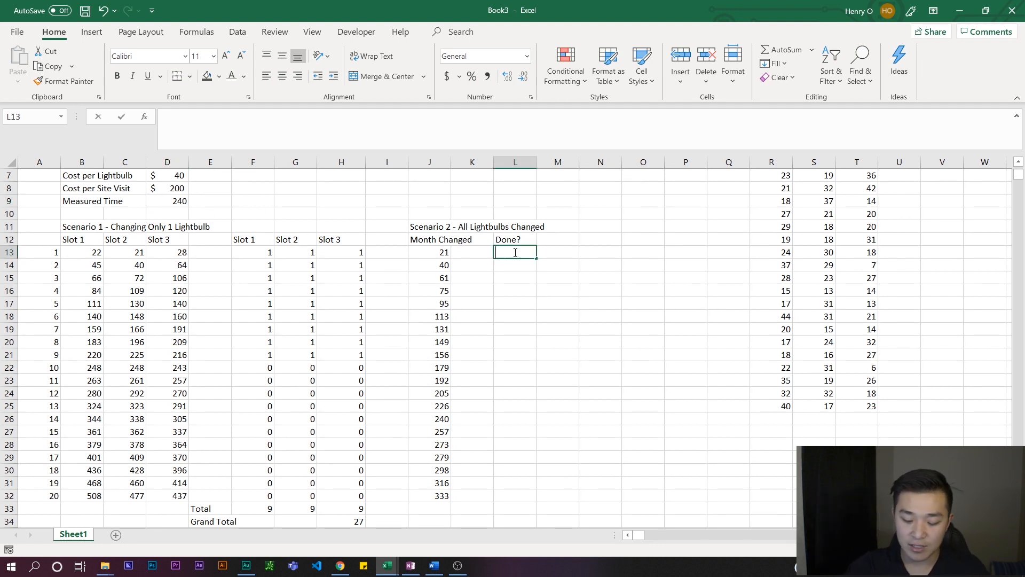
pyautogui.write('(')
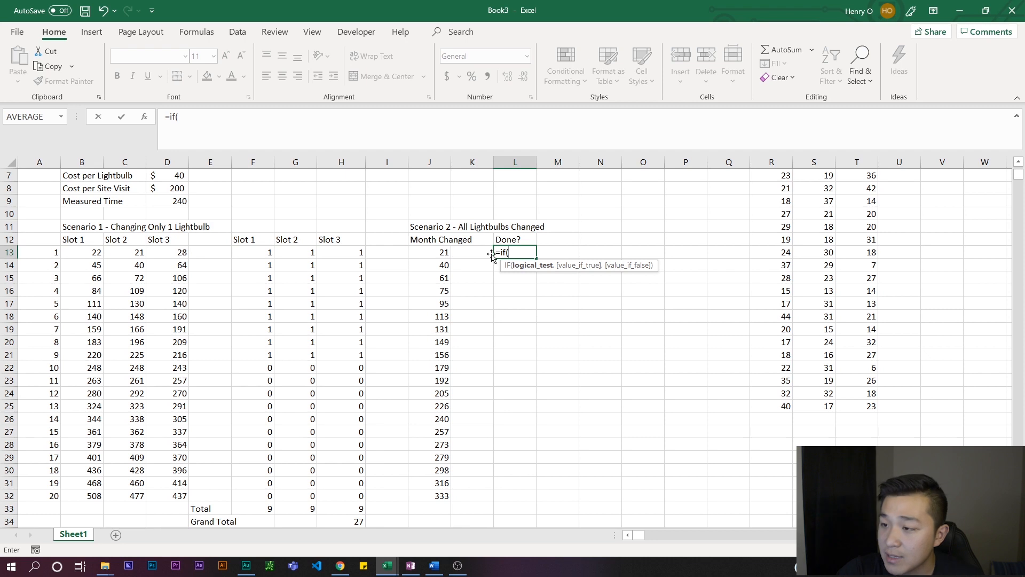
pyautogui.click(424, 253)
pyautogui.write('>')
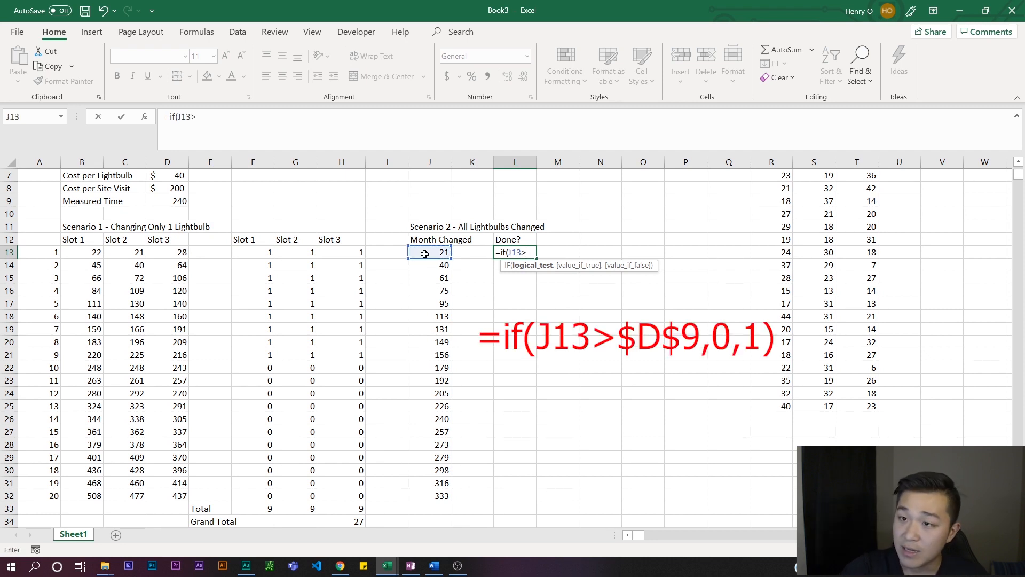
pyautogui.click(182, 202)
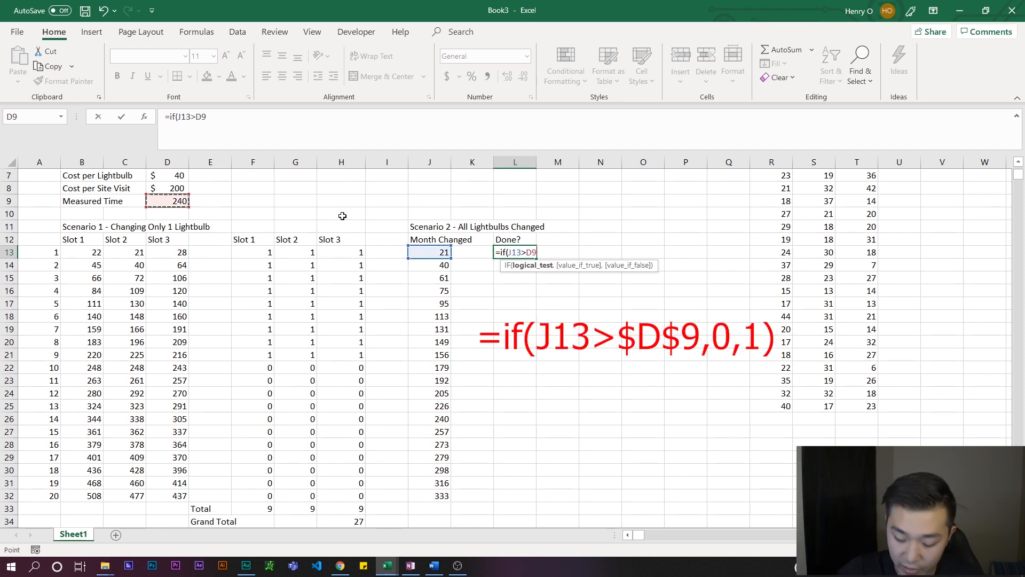
pyautogui.write(',')
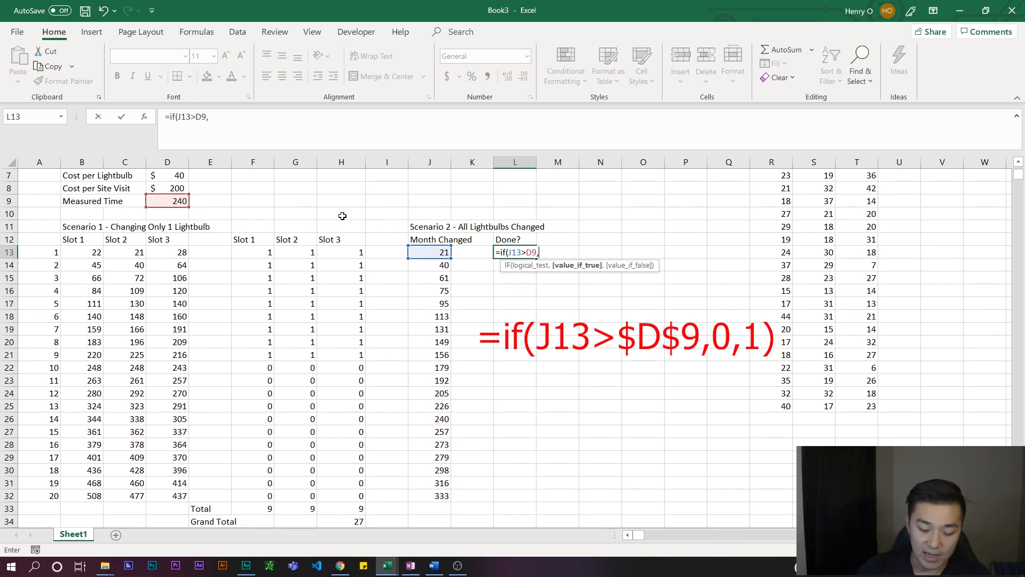
pyautogui.write('0,1')
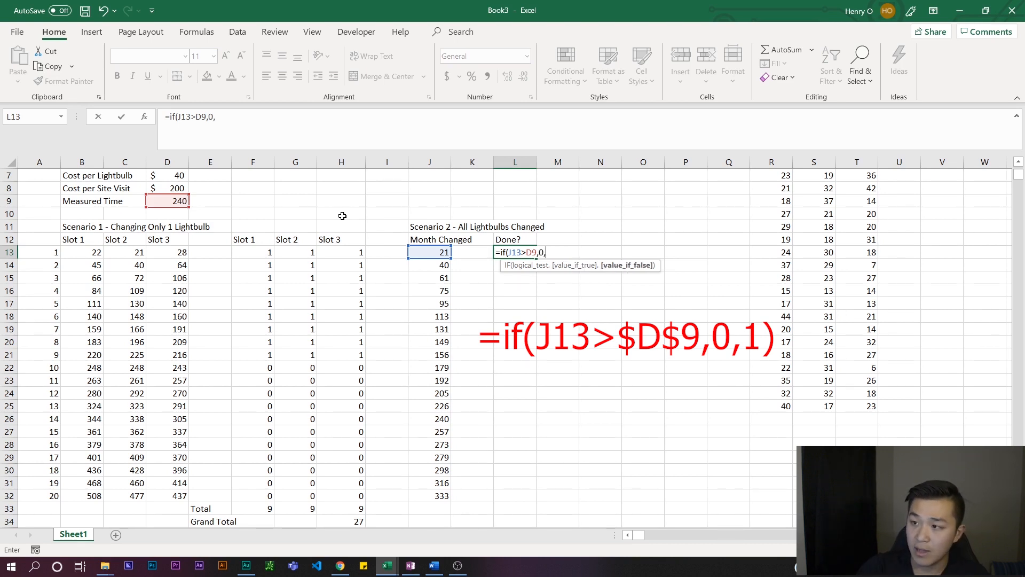
pyautogui.write(')')
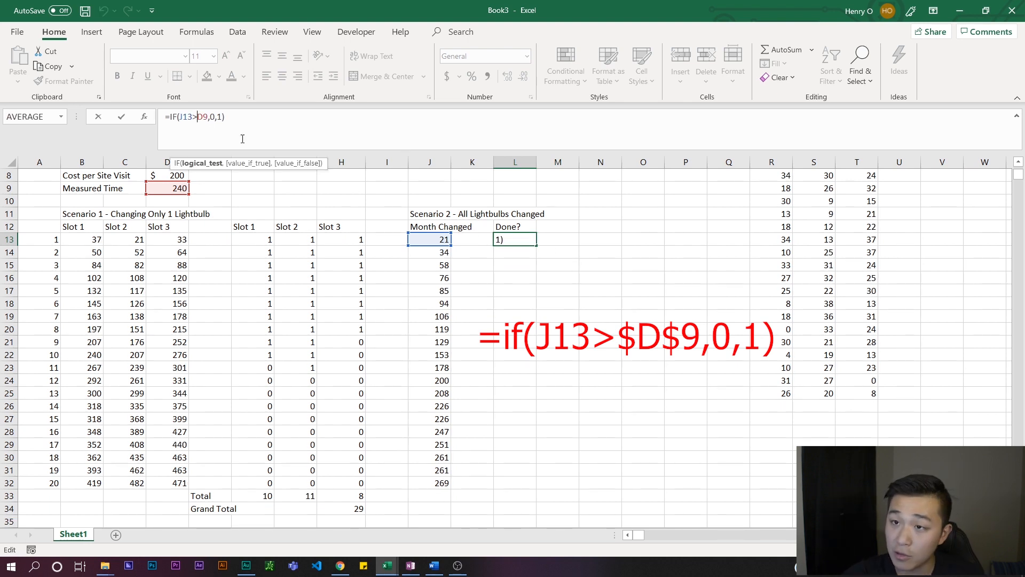
pyautogui.press('F4')
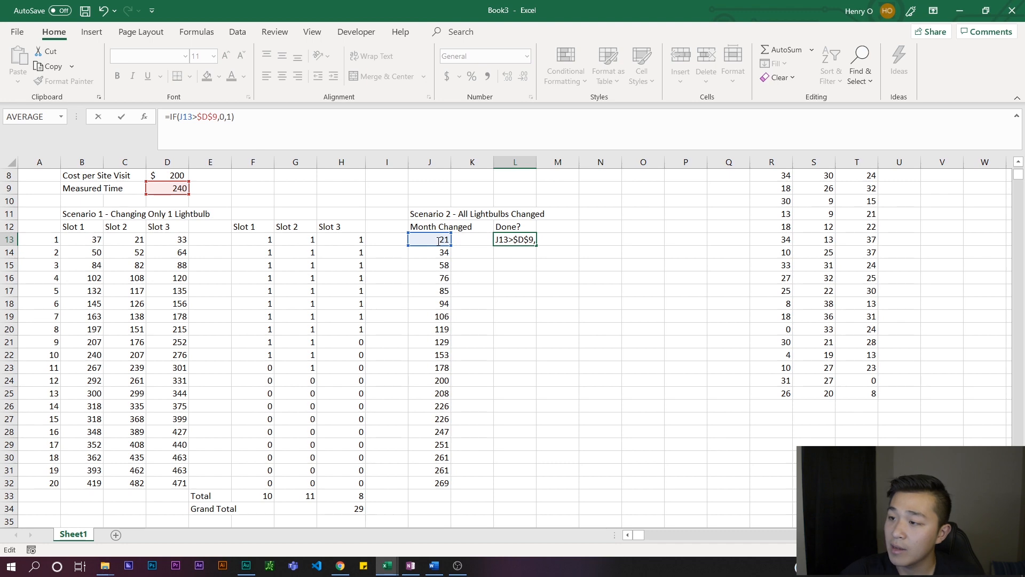
pyautogui.press('Return')
# - Fill the Done? formula from L13 down to L32 and check the flags against the Measured Time in D9
pyautogui.click(502, 241)
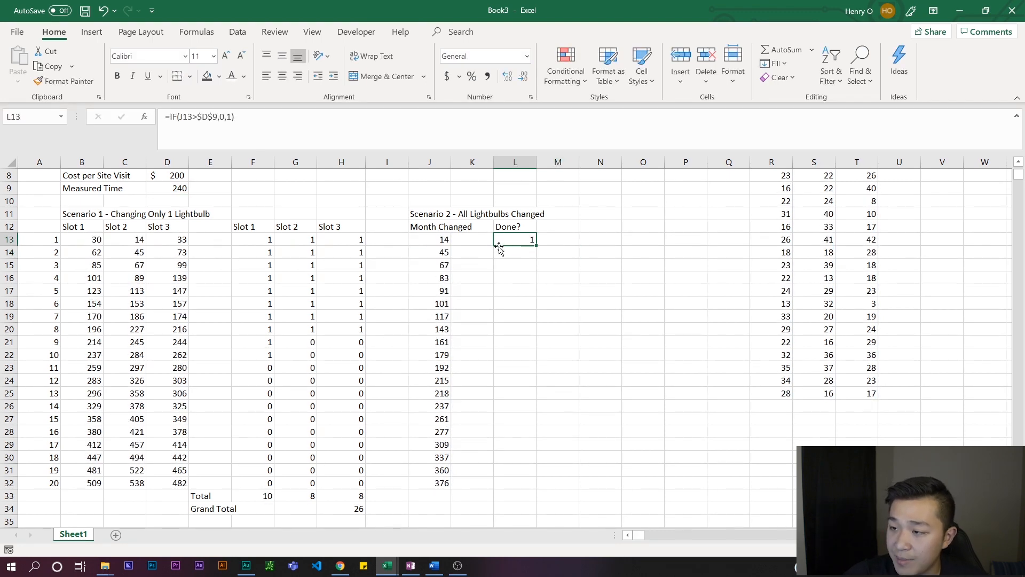
pyautogui.moveTo(536, 247); pyautogui.dragTo(539, 488)
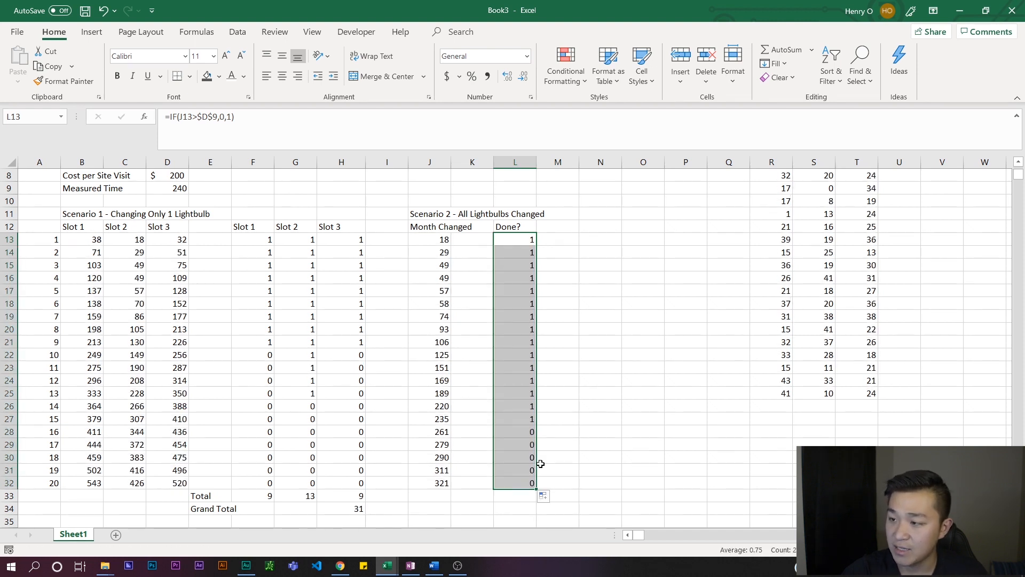
pyautogui.scroll(1, 565, 414)
pyautogui.scroll(-2, 565, 414)
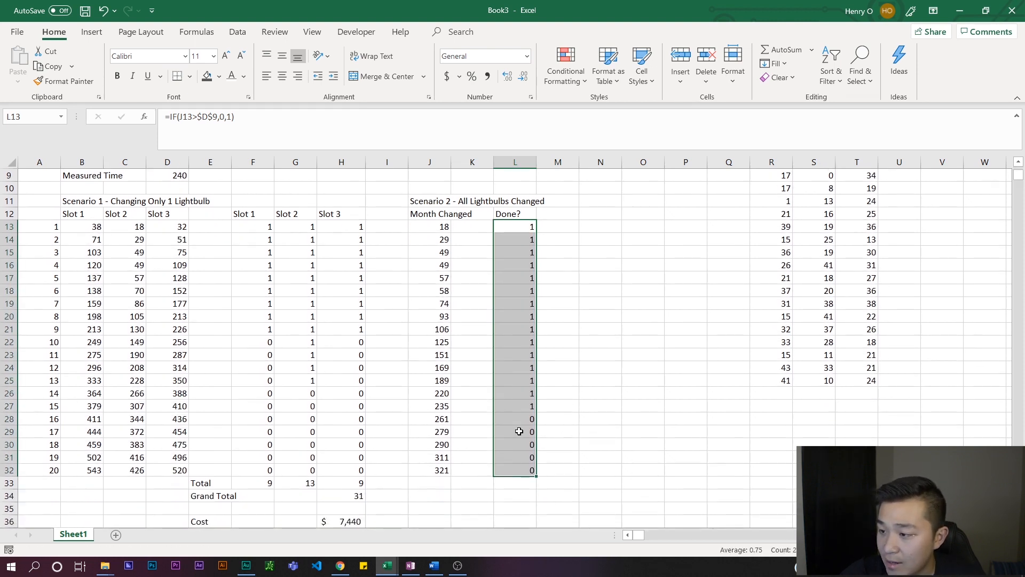
pyautogui.click(510, 419)
pyautogui.scroll(1, 539, 421)
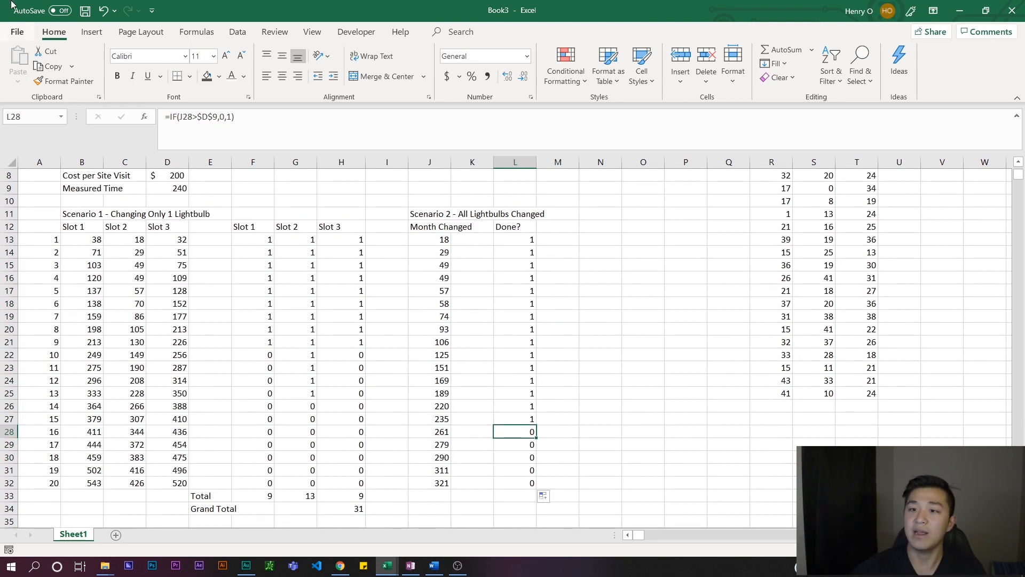
pyautogui.click(172, 189)
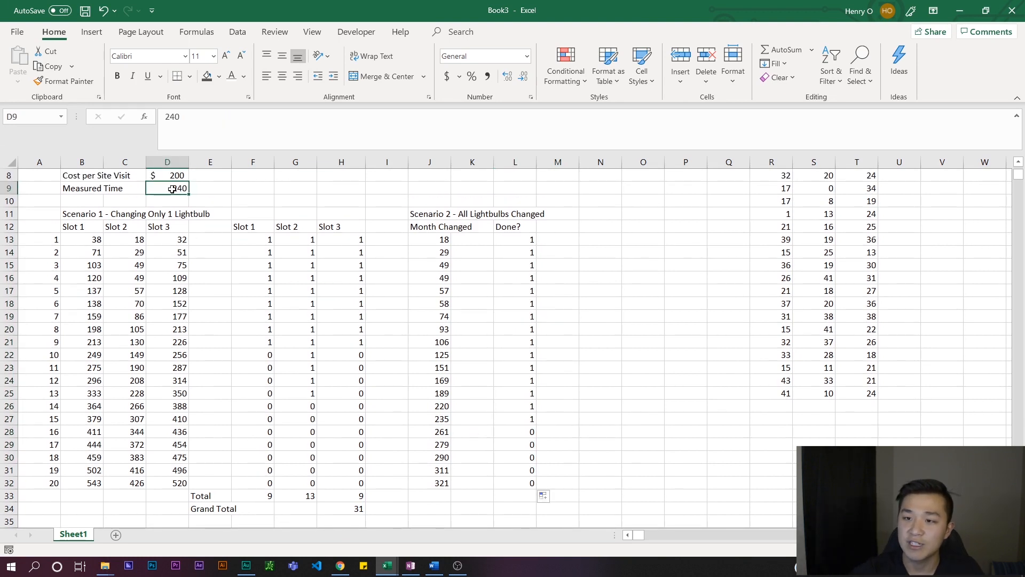
# - Total the Scenario 2 Done? flags by entering =SUM(L13:L32) in L33
pyautogui.click(646, 251)
pyautogui.moveTo(524, 243); pyautogui.dragTo(524, 413)
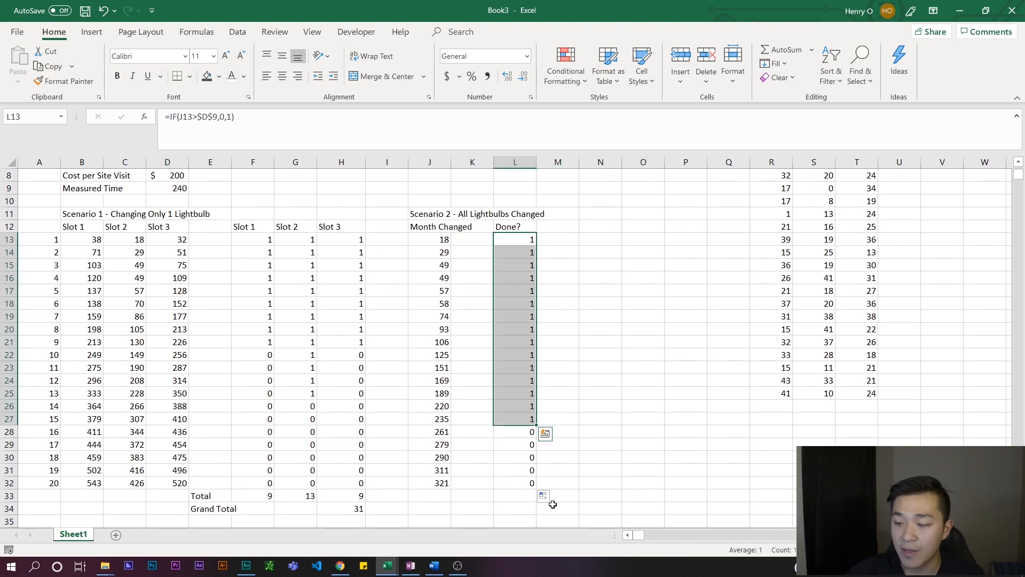
pyautogui.click(515, 497)
pyautogui.moveTo(202, 496); pyautogui.dragTo(529, 496)
pyautogui.scroll(-1, 529, 470)
pyautogui.click(528, 470)
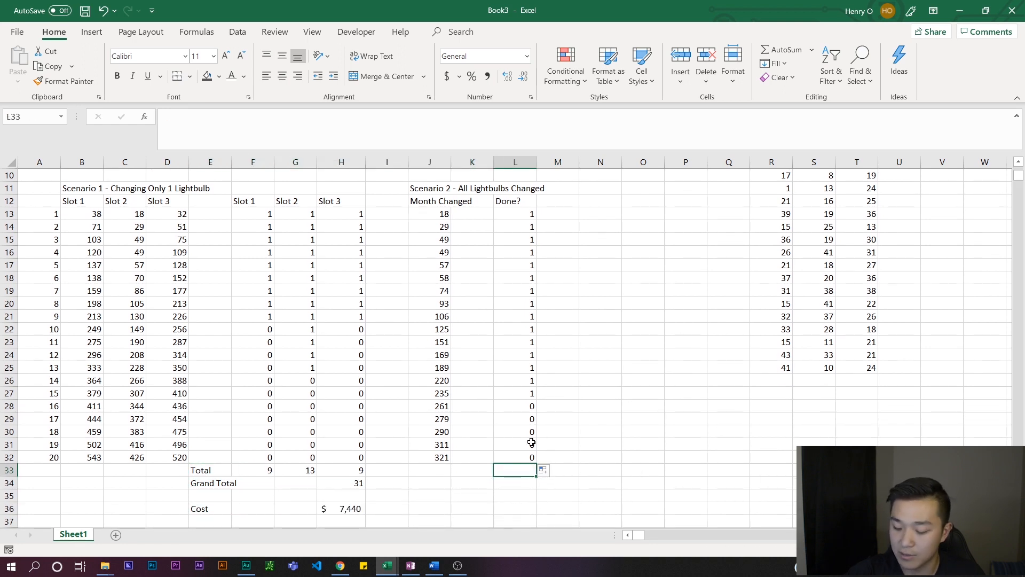
pyautogui.write('=sum(')
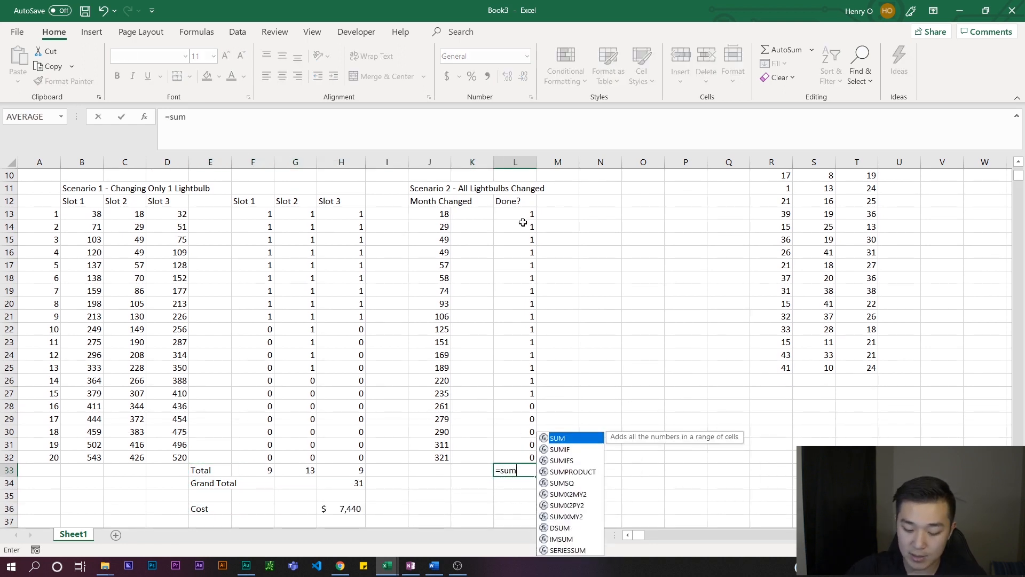
pyautogui.moveTo(522, 216); pyautogui.dragTo(512, 455)
pyautogui.write(')')
pyautogui.press('Return')
pyautogui.press('Return')
pyautogui.write('_')
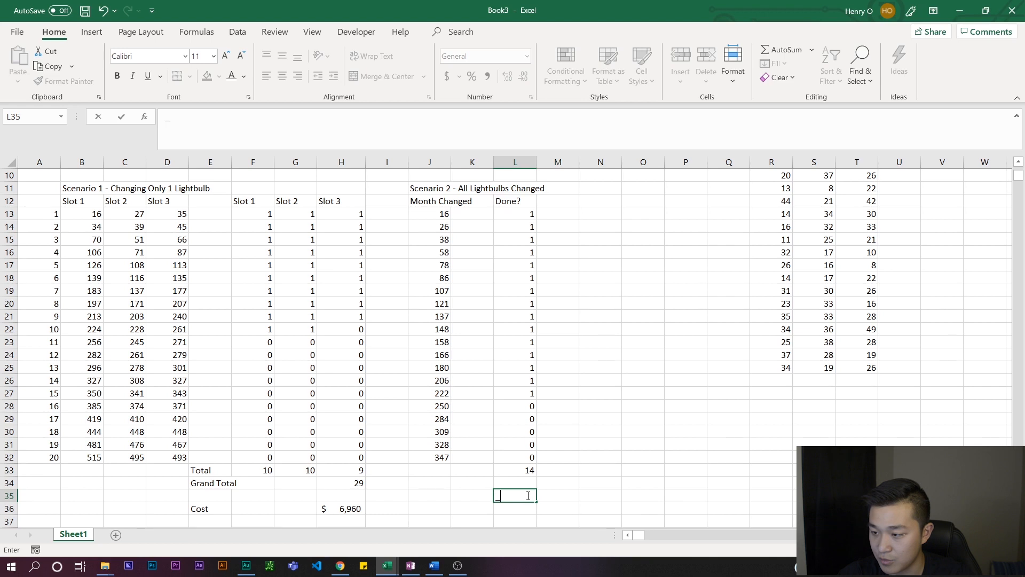
pyautogui.click(544, 485)
pyautogui.click(526, 494)
pyautogui.press('BackSpace')
pyautogui.click(613, 419)
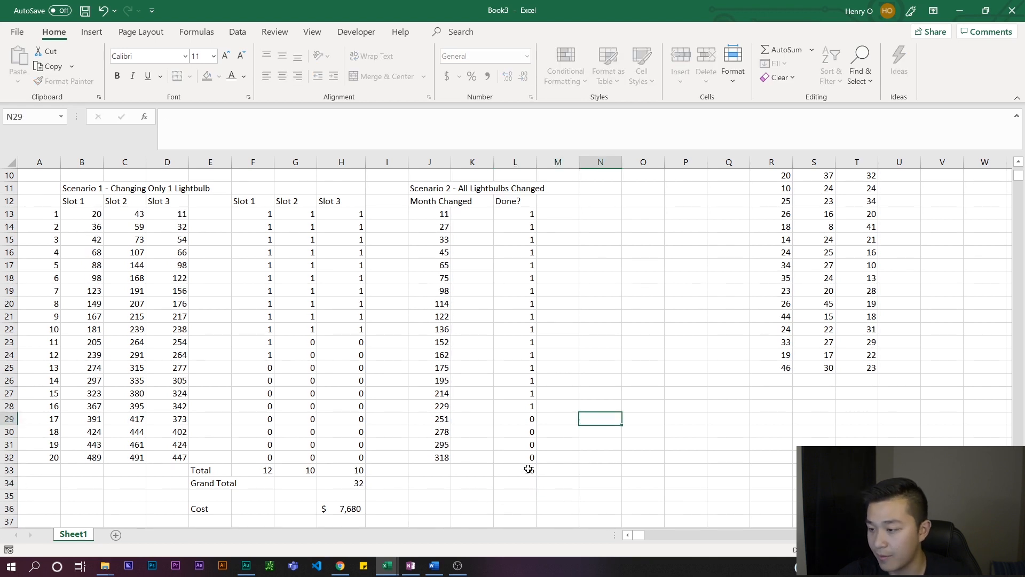
# - Review the total formula in L33 and enter =L33 in L34 as the Scenario 2 grand total
pyautogui.click(530, 468)
pyautogui.doubleClick(530, 468)
pyautogui.moveTo(225, 117); pyautogui.dragTo(120, 121)
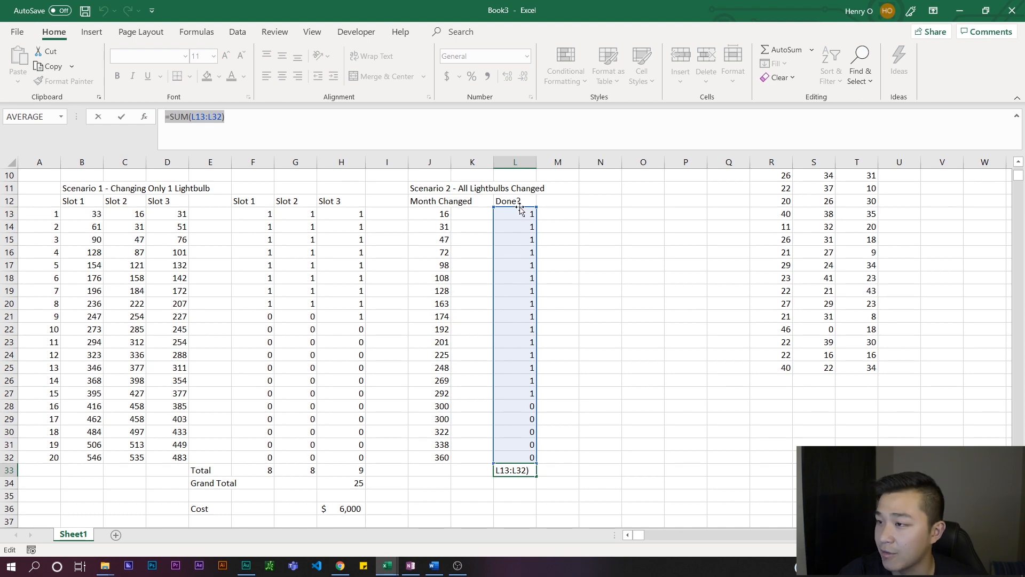
pyautogui.press('Return')
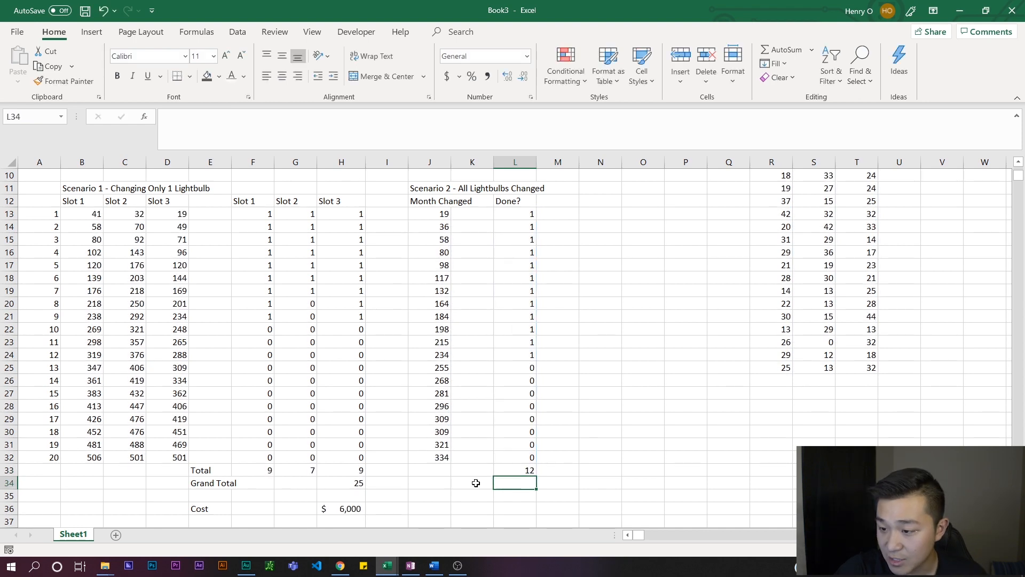
pyautogui.write('=')
pyautogui.click(522, 470)
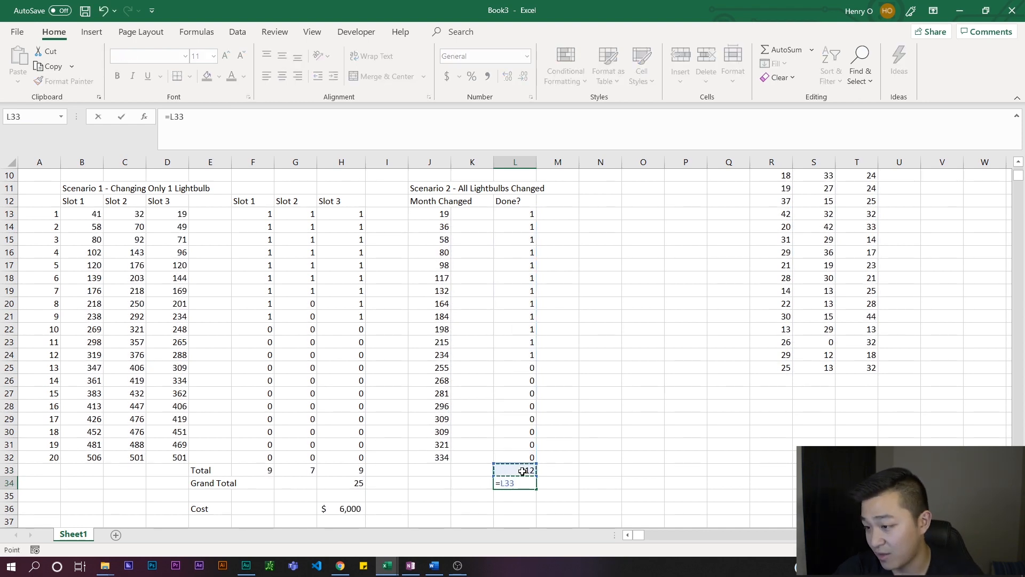
pyautogui.press('Return')
# - Enter =L34*((D7*3)+D8) in L36 to calculate the Scenario 2 cost from three lightbulbs plus one site visit per change
pyautogui.click(504, 509)
pyautogui.write('=')
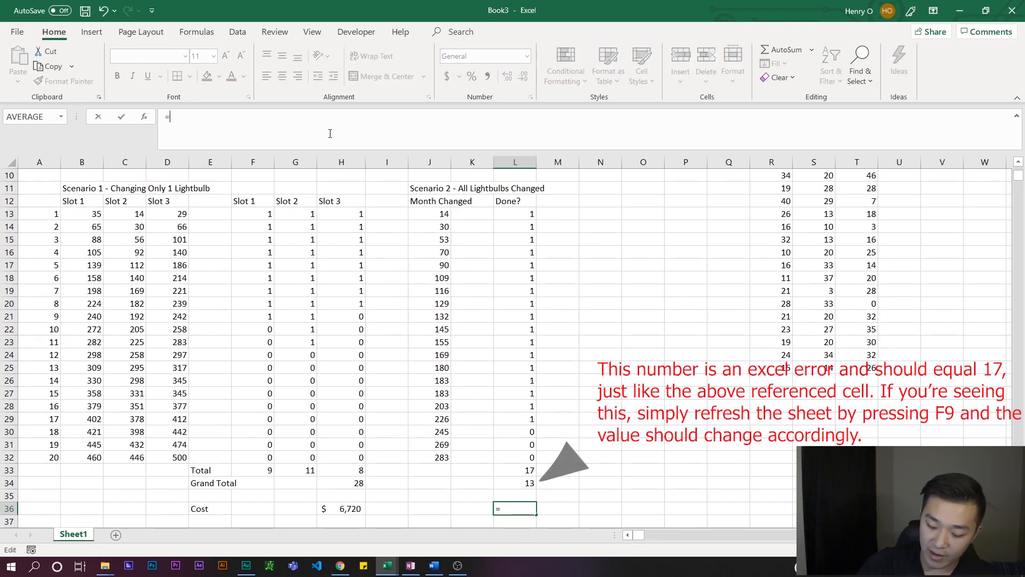
pyautogui.click(520, 482)
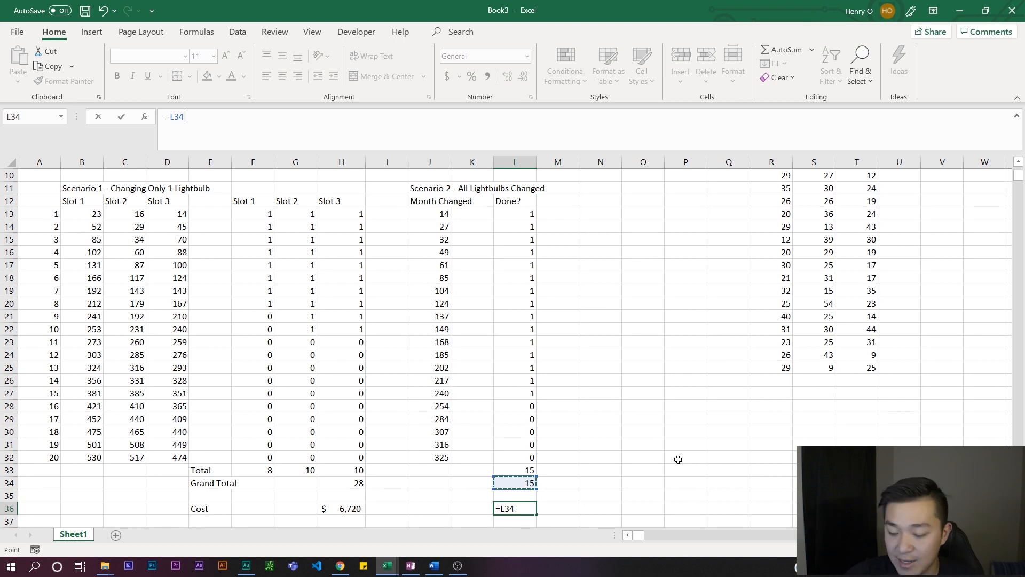
pyautogui.write('*')
pyautogui.scroll(1, 498, 381)
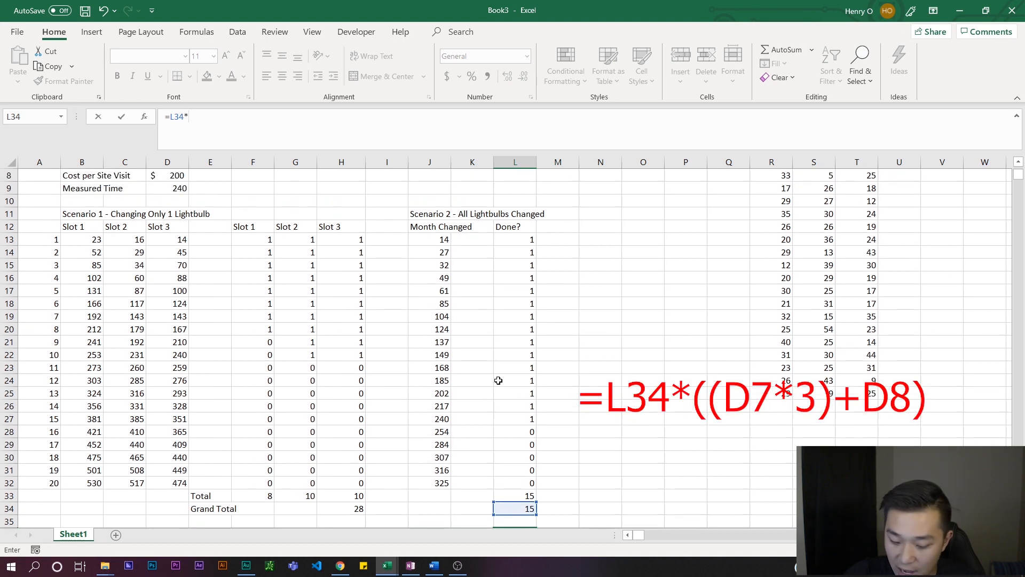
pyautogui.scroll(-2, 500, 385)
pyautogui.scroll(4, 512, 402)
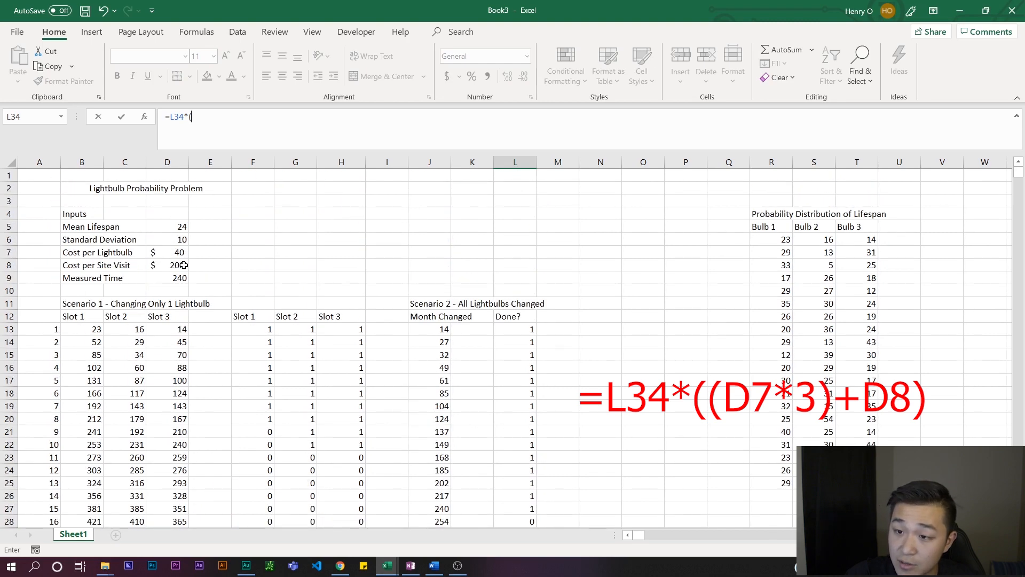
pyautogui.write('(')
pyautogui.click(180, 253)
pyautogui.write('*')
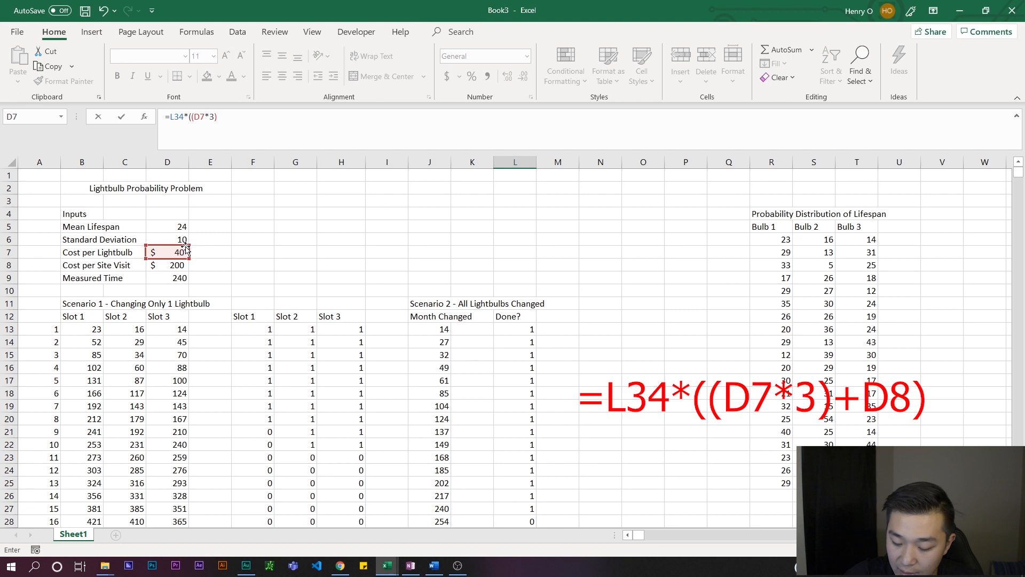
pyautogui.click(177, 265)
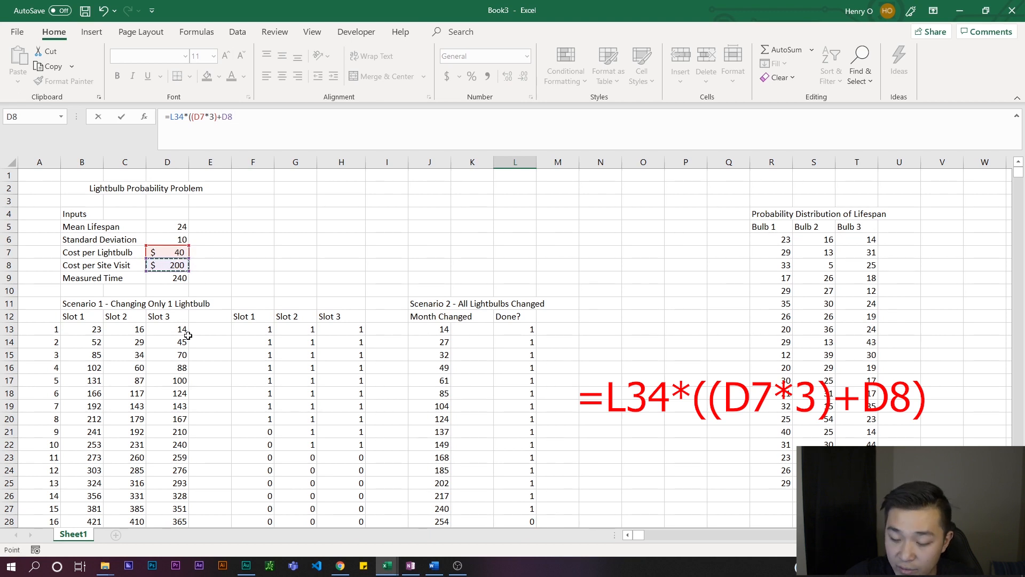
pyautogui.write(')')
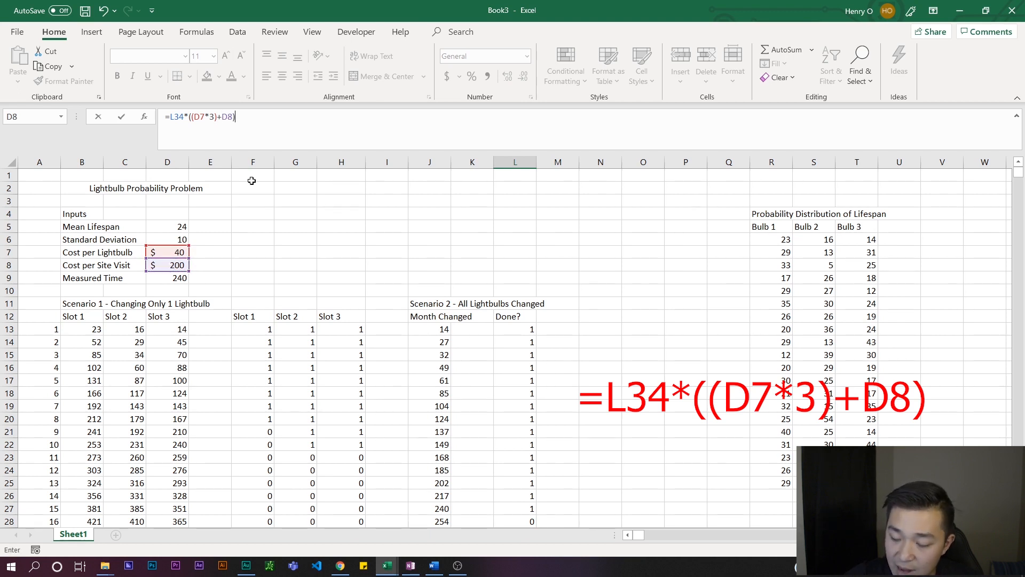
pyautogui.moveTo(264, 115); pyautogui.dragTo(186, 116)
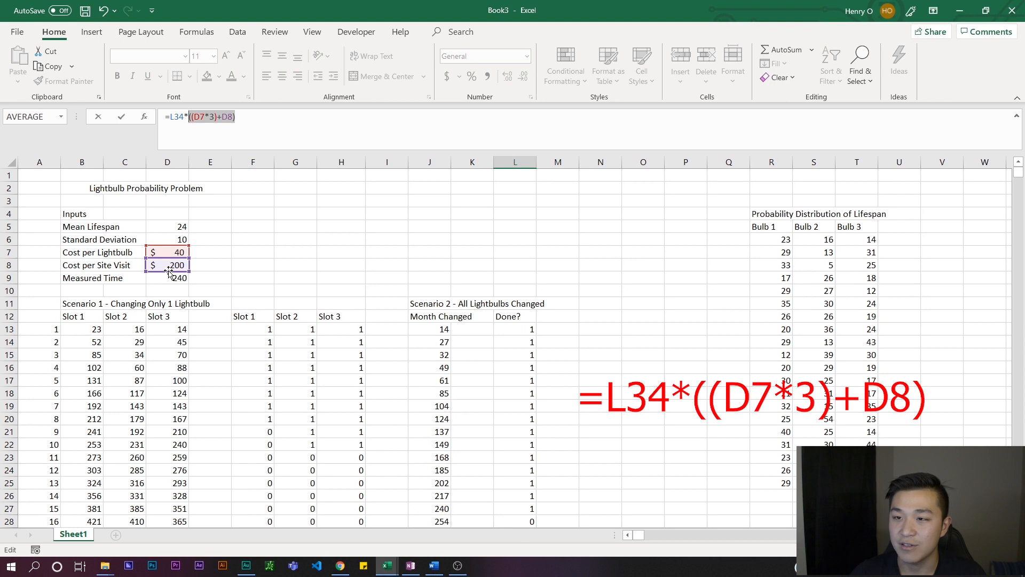
pyautogui.click(205, 118)
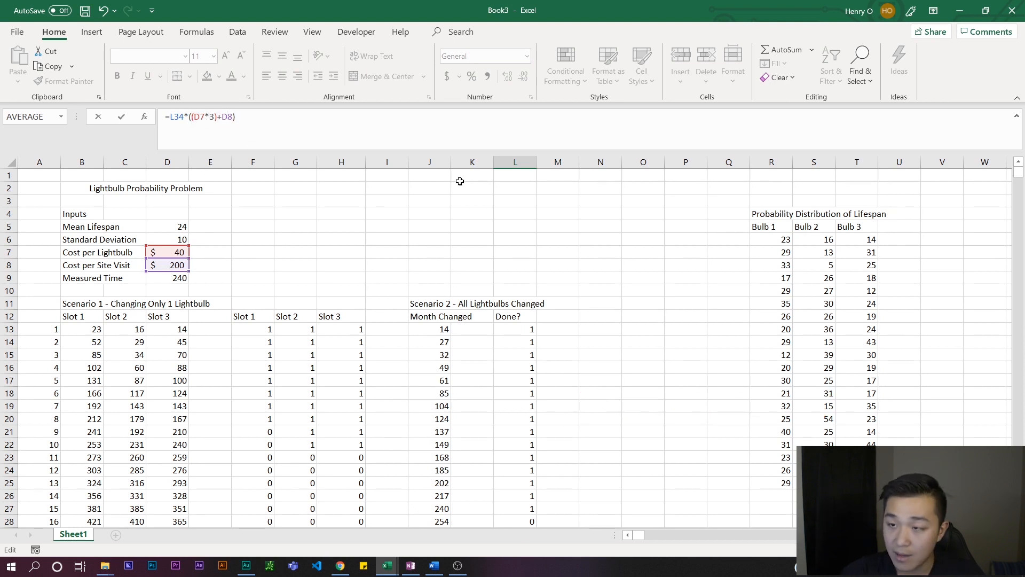
pyautogui.press('Return')
# - Compare the Scenario 1 cost in H36 with the Scenario 2 cost in L36
pyautogui.scroll(2, 551, 348)
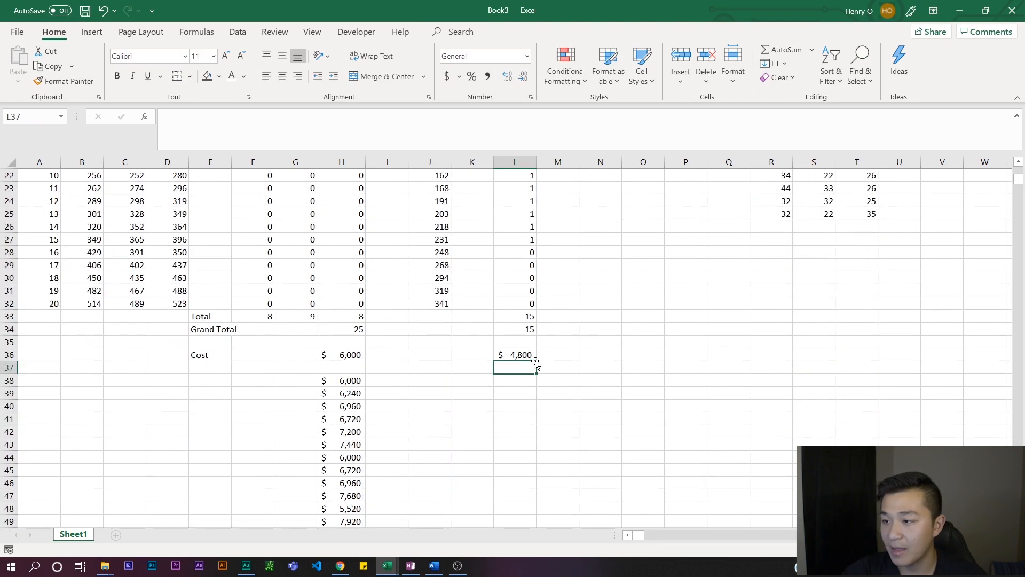
pyautogui.press('Up')
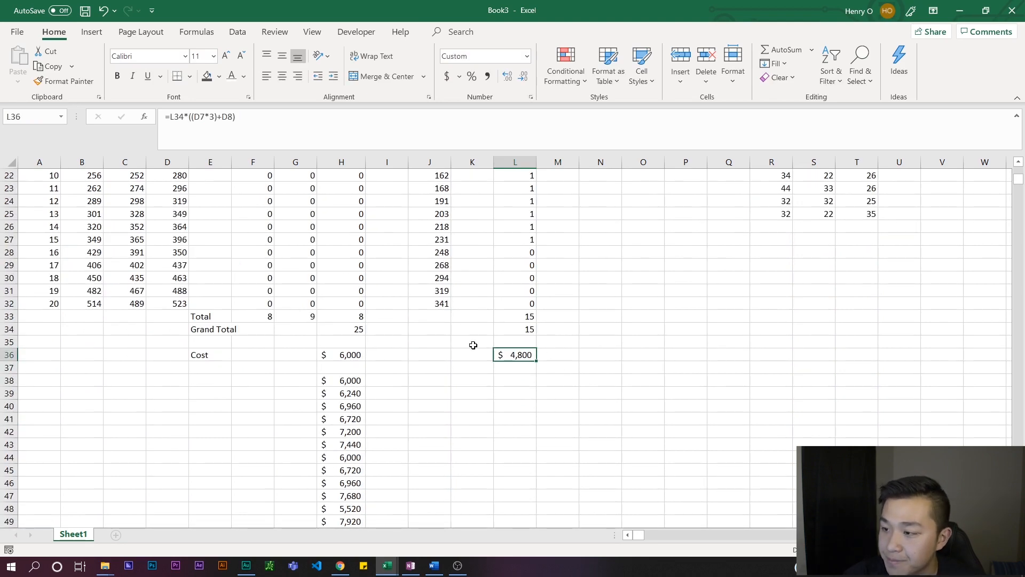
pyautogui.scroll(2, 523, 353)
pyautogui.scroll(-1, 448, 407)
pyautogui.moveTo(347, 406); pyautogui.dragTo(531, 406)
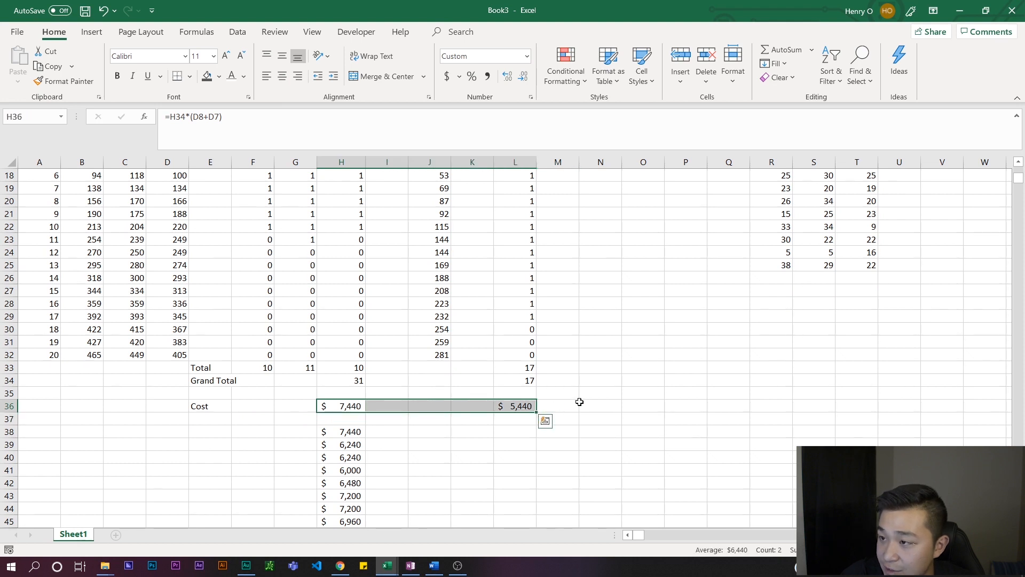
pyautogui.click(577, 403)
pyautogui.click(393, 414)
pyautogui.click(347, 405)
# - Enter =L36 in L38 to start the Scenario 2 simulation column with the calculated cost
pyautogui.click(521, 433)
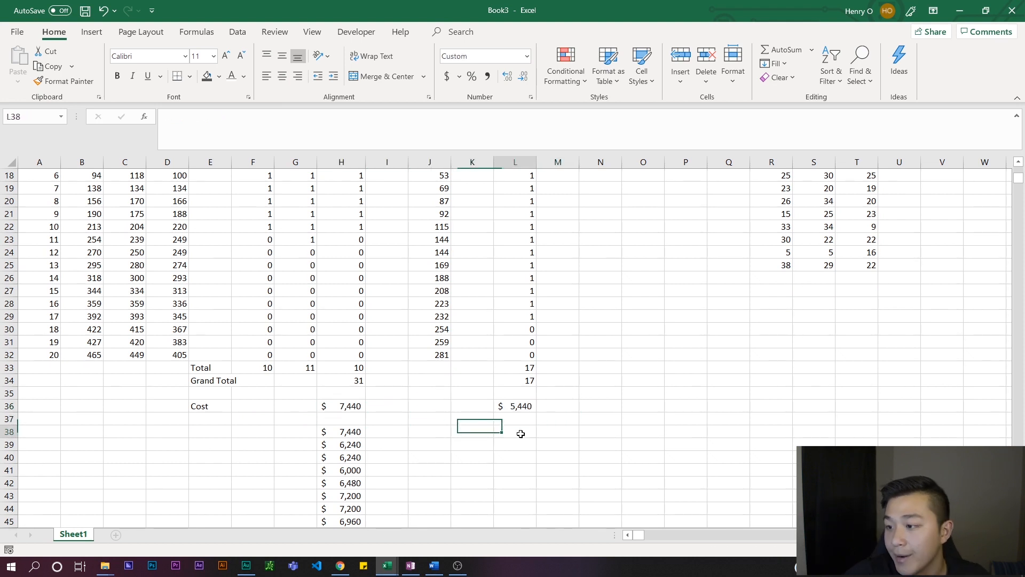
pyautogui.write('=')
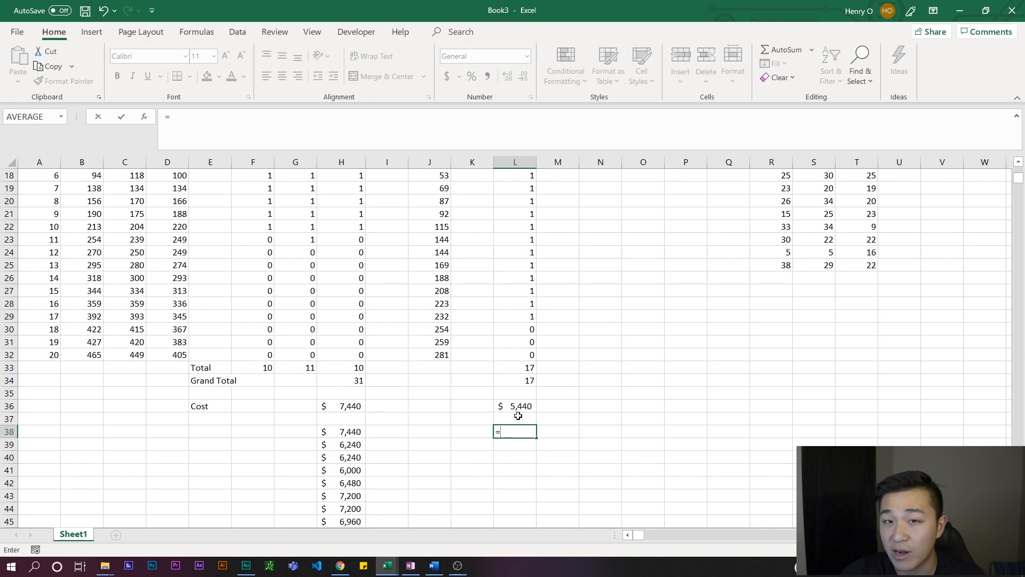
pyautogui.click(523, 406)
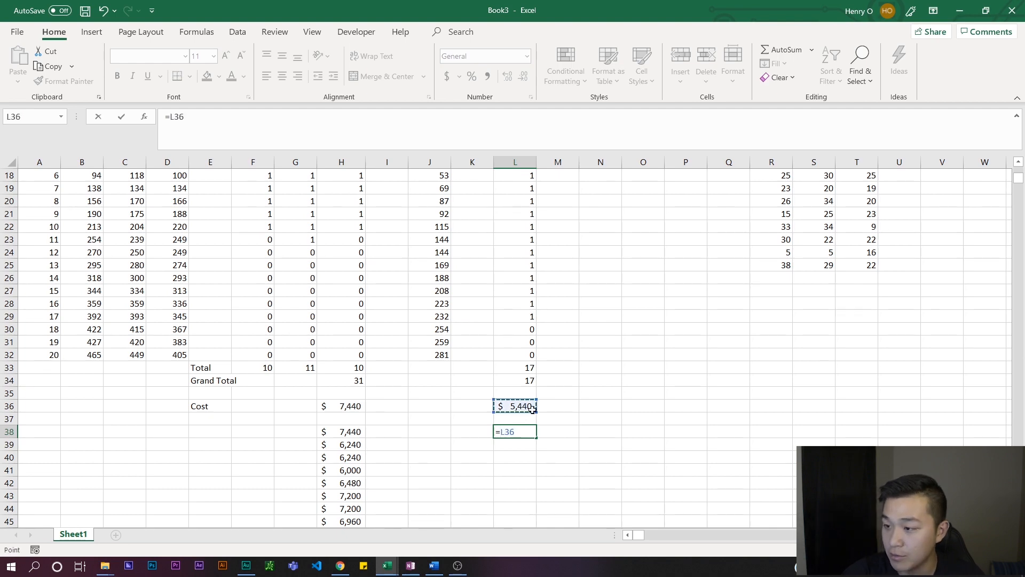
pyautogui.press('Return')
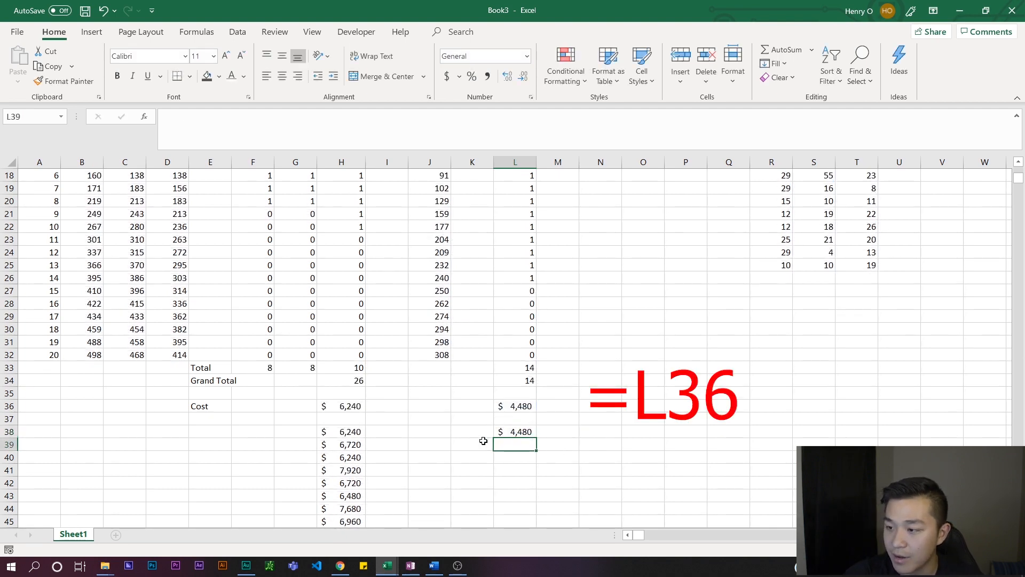
# - Create a What-If data table over K38:L1037 with the row input cell blank and AAB1 as the column input cell
pyautogui.moveTo(478, 431); pyautogui.dragTo(507, 505)
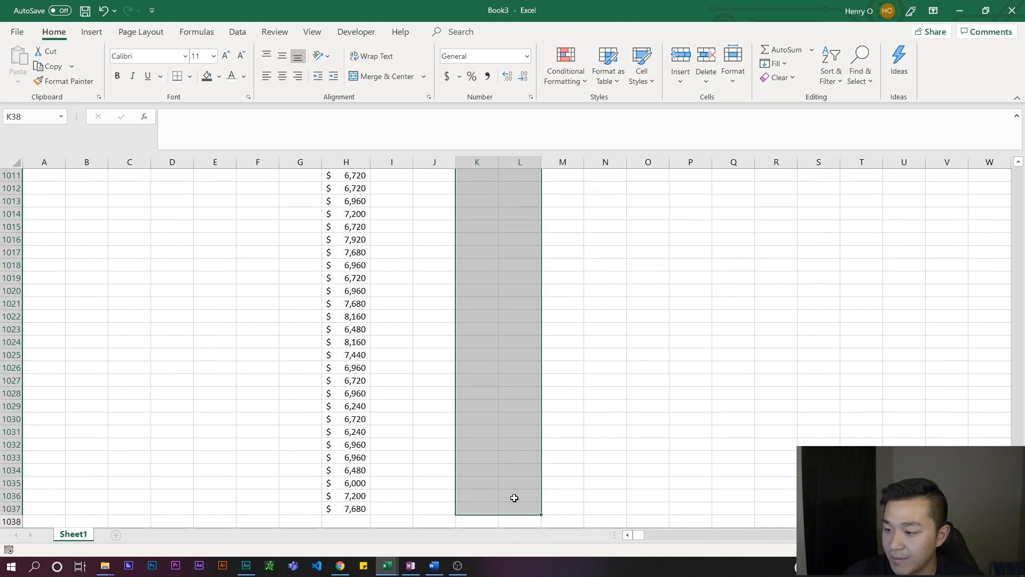
pyautogui.scroll(7, 332, 231)
pyautogui.moveTo(1018, 498); pyautogui.dragTo(1005, 164)
pyautogui.scroll(-6, 1006, 167)
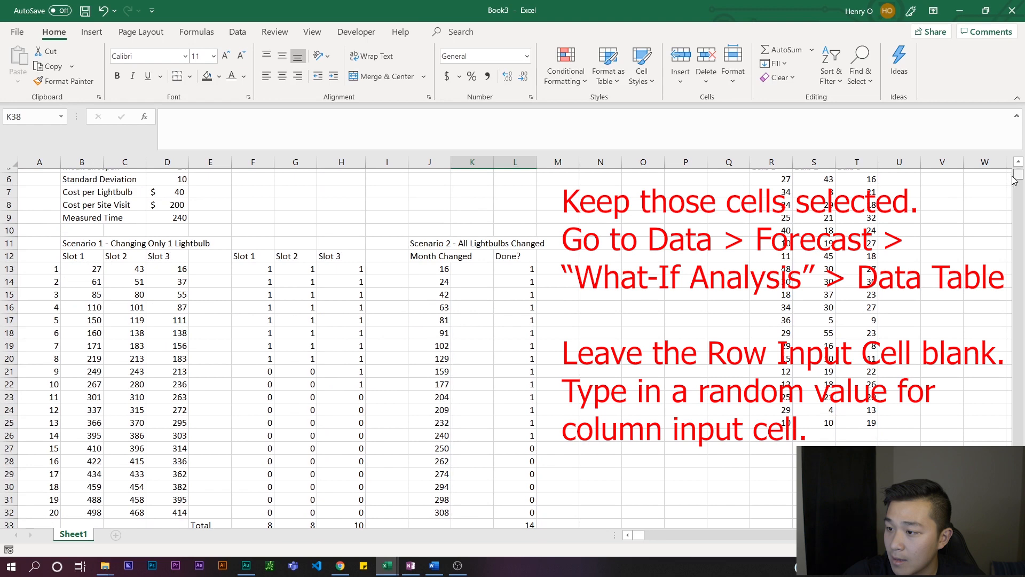
pyautogui.click(238, 32)
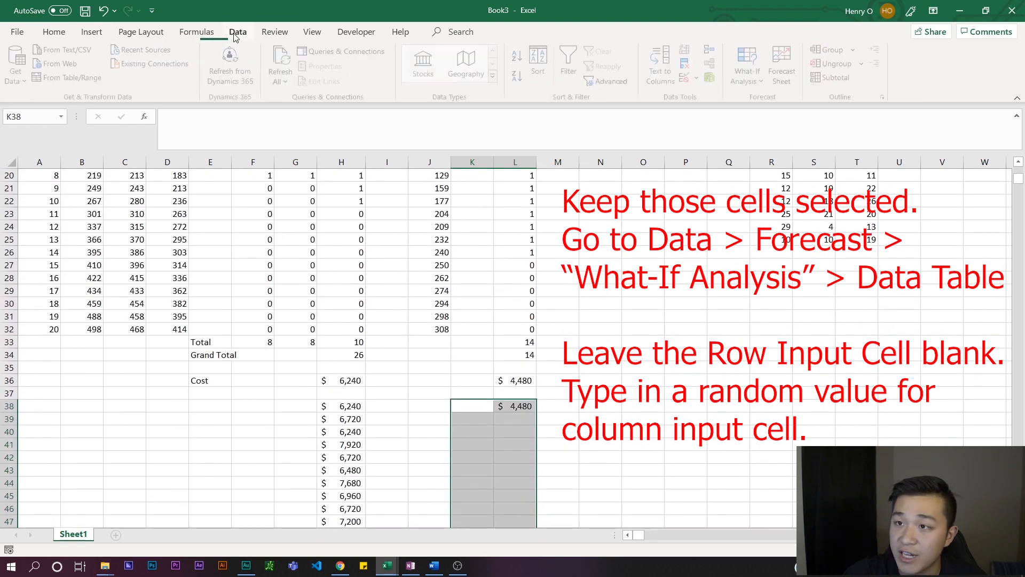
pyautogui.click(750, 69)
pyautogui.click(761, 136)
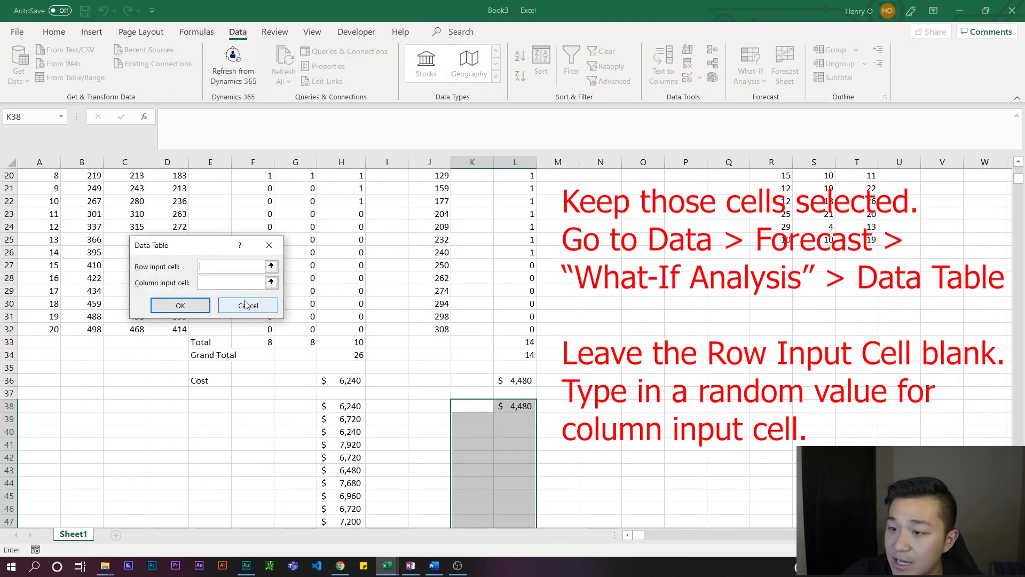
pyautogui.click(237, 282)
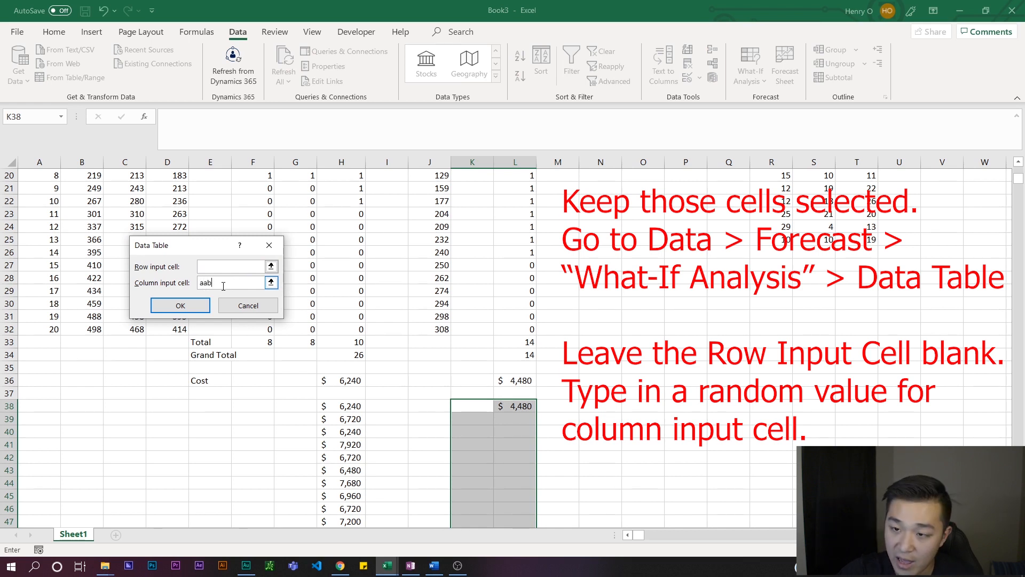
pyautogui.write('aab1')
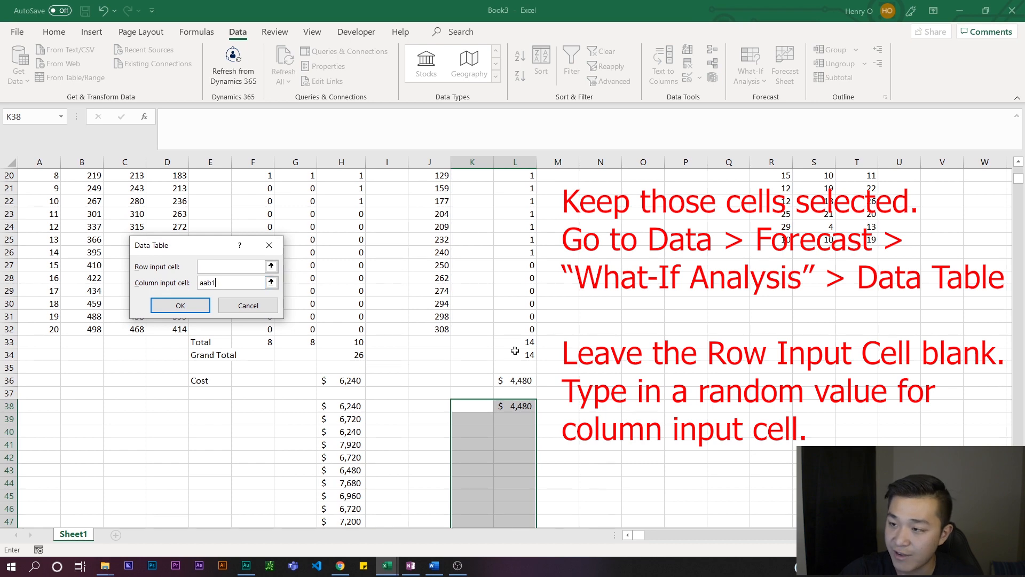
pyautogui.click(176, 305)
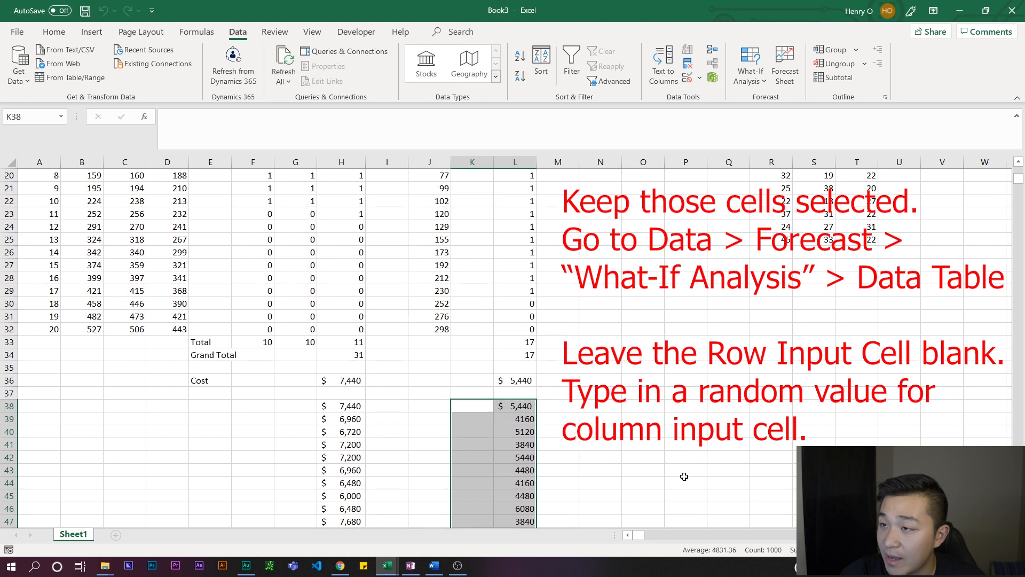
# - Format the Scenario 2 data table in K38:L1037 as dollar amounts with no decimal places
pyautogui.click(54, 32)
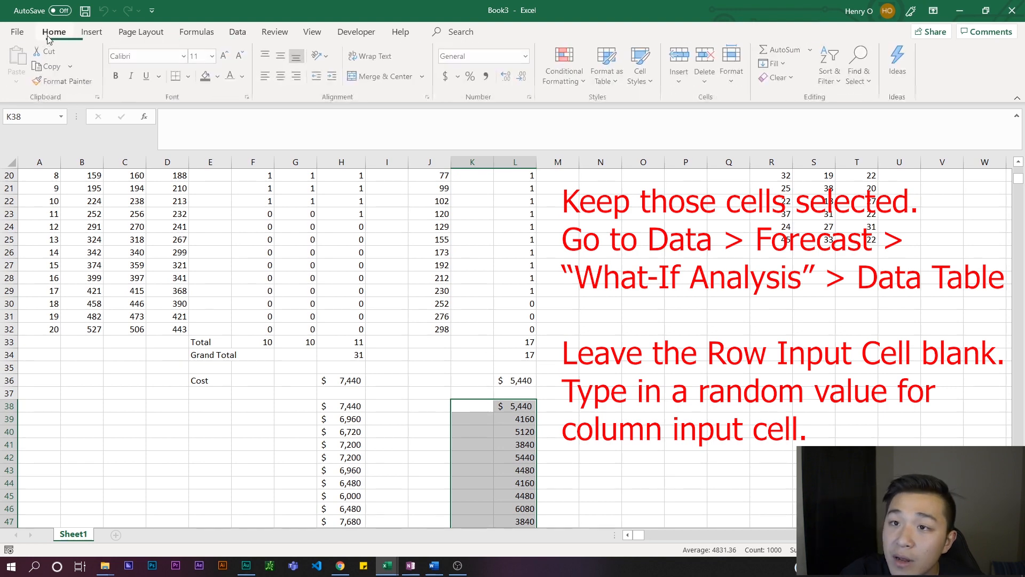
pyautogui.click(447, 79)
pyautogui.click(523, 76)
pyautogui.click(523, 75)
pyautogui.scroll(-1, 527, 367)
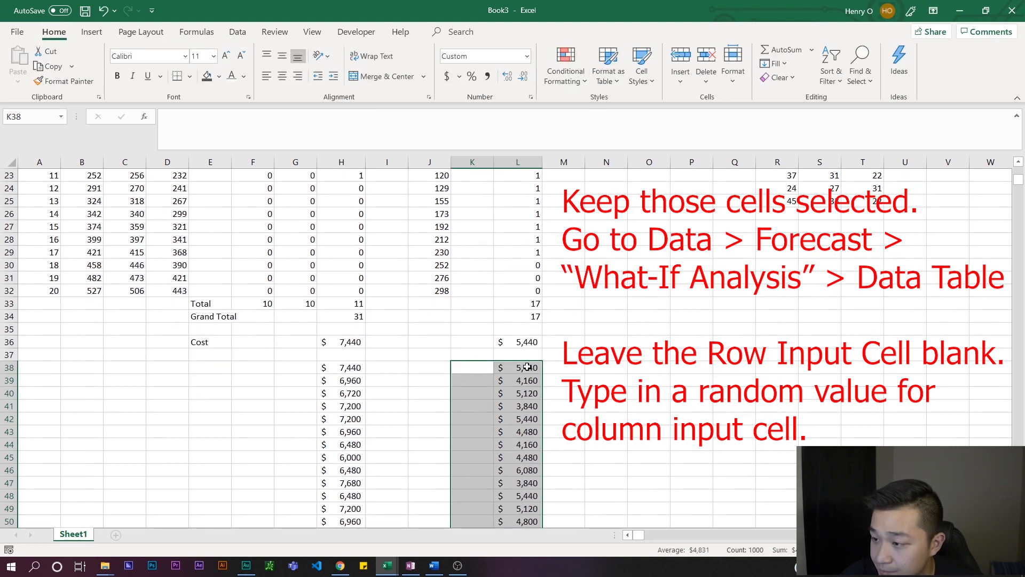
pyautogui.scroll(-3, 527, 367)
pyautogui.click(566, 342)
pyautogui.scroll(3, 549, 368)
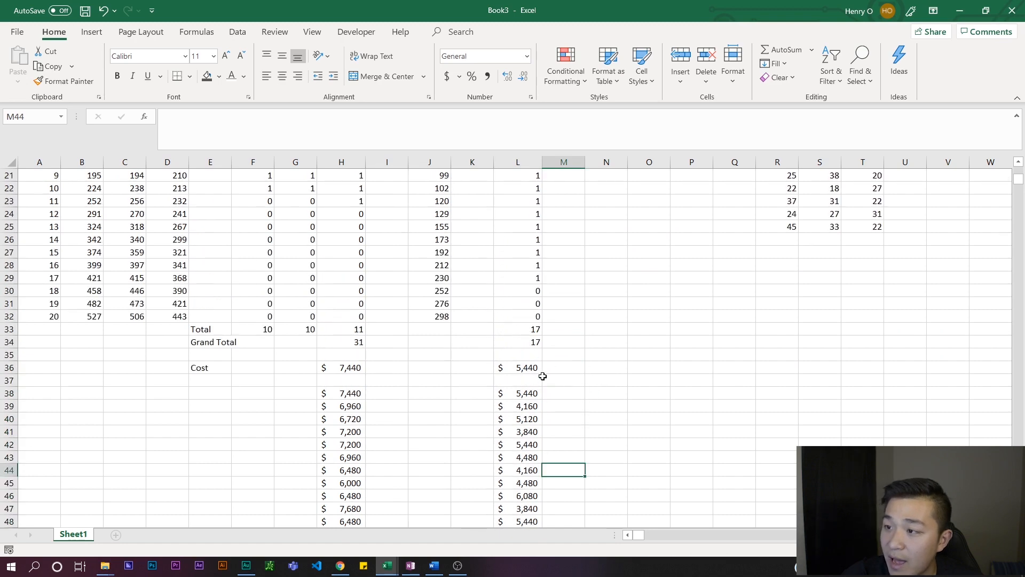
pyautogui.scroll(7, 555, 381)
pyautogui.scroll(-3, 573, 380)
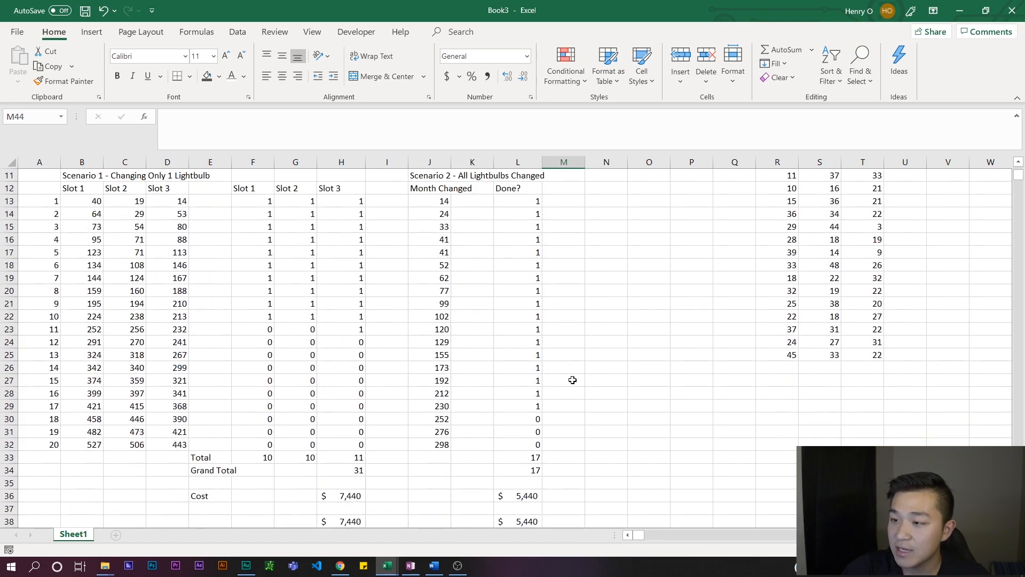
# - Add the heading Results in F4, beside the Inputs block at the top of the sheet
pyautogui.scroll(-4, 573, 380)
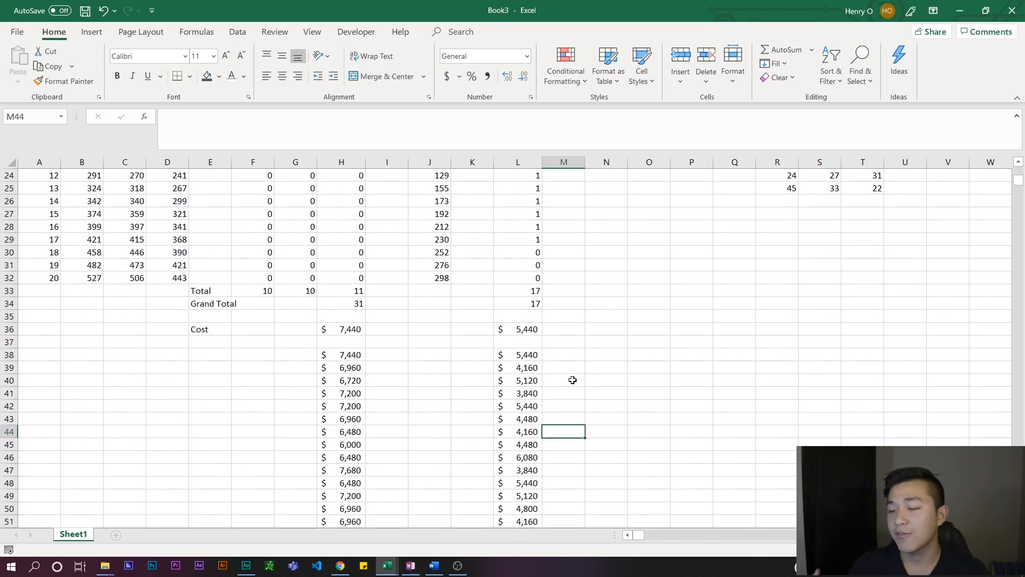
pyautogui.scroll(8, 573, 380)
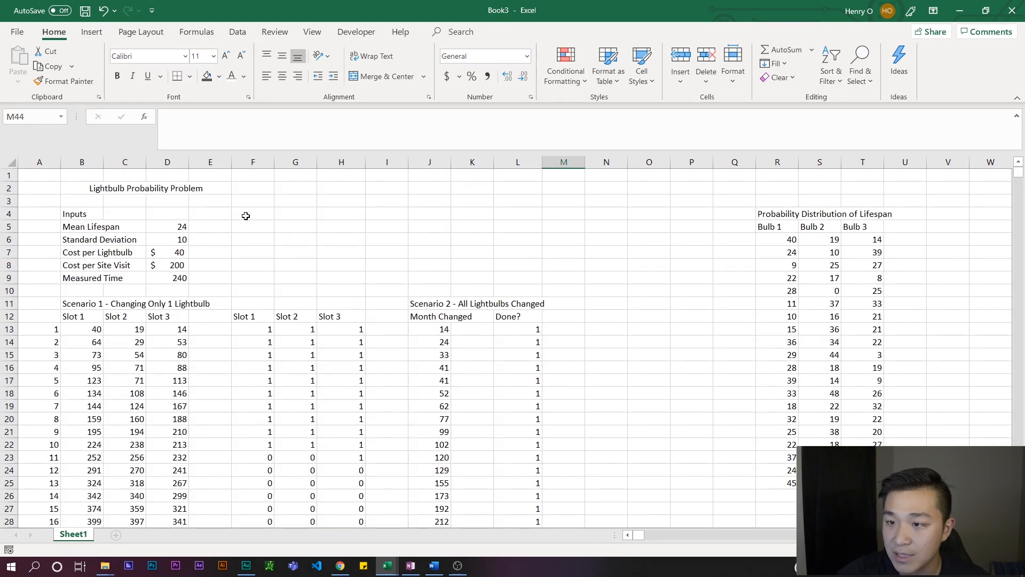
pyautogui.click(246, 213)
pyautogui.write('Results')
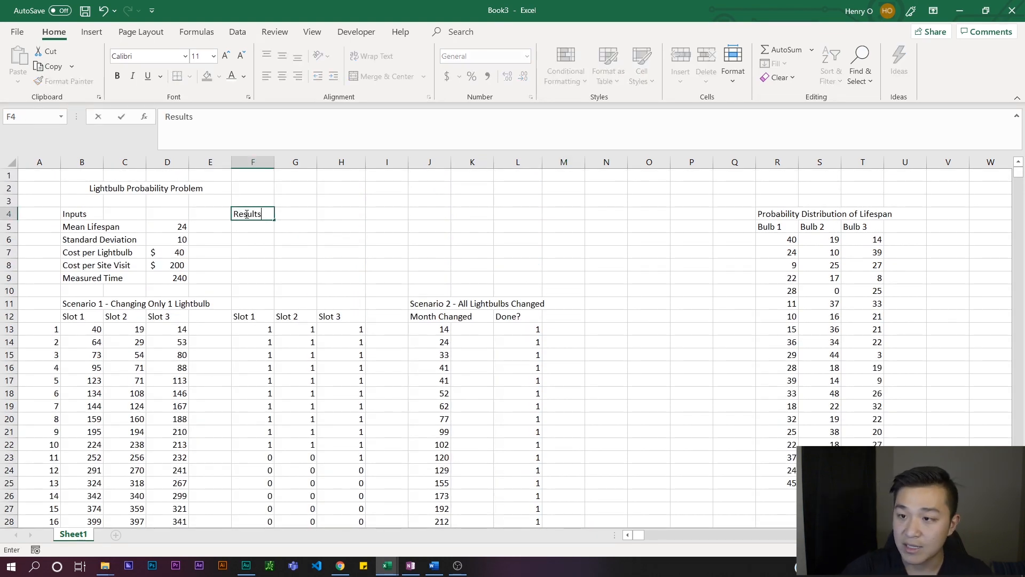
pyautogui.press('Return')
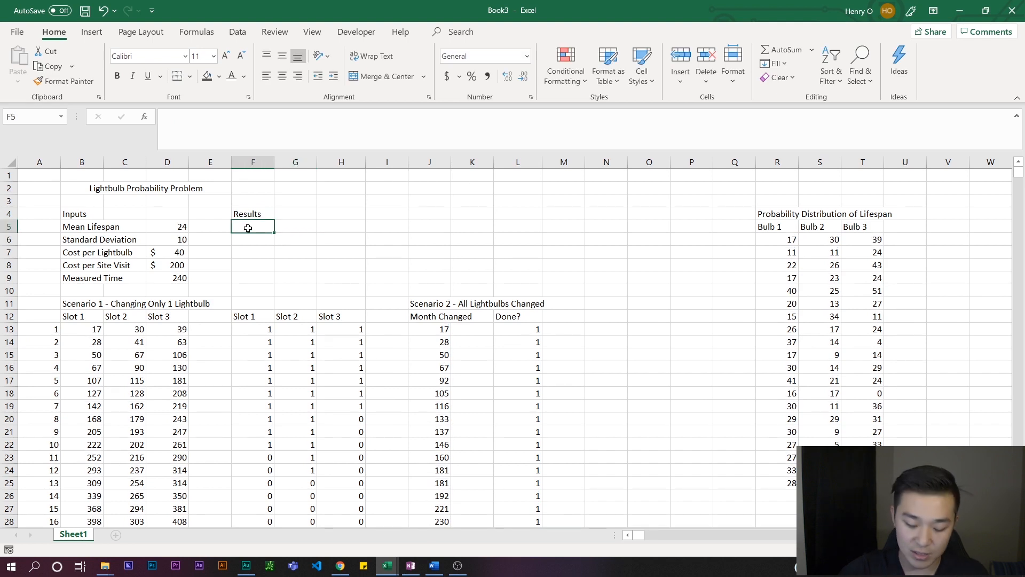
# - Label F5 as Scenario 1 Average Cost
pyautogui.write('Scenario 1')
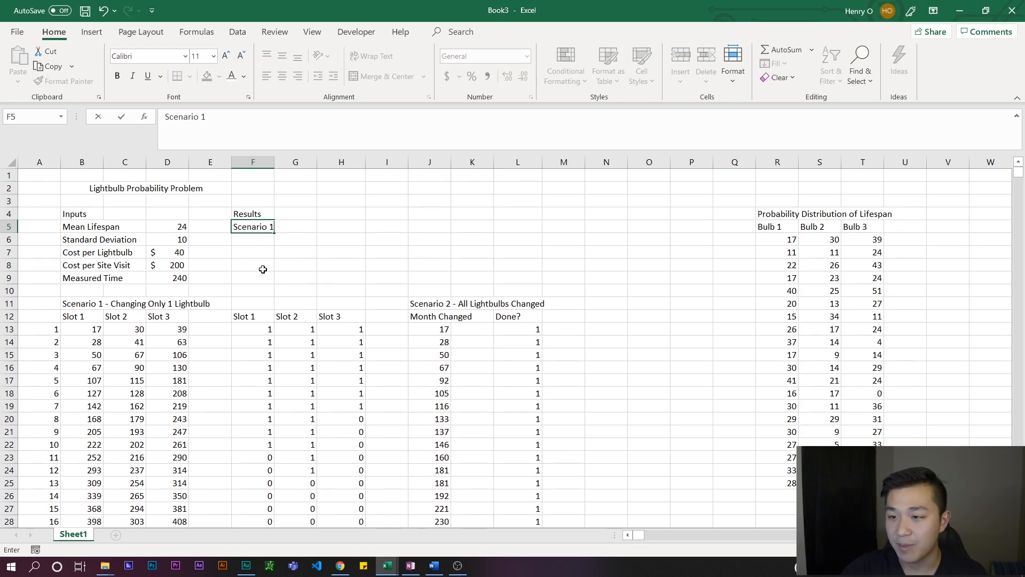
pyautogui.click(330, 254)
pyautogui.click(313, 224)
pyautogui.click(255, 229)
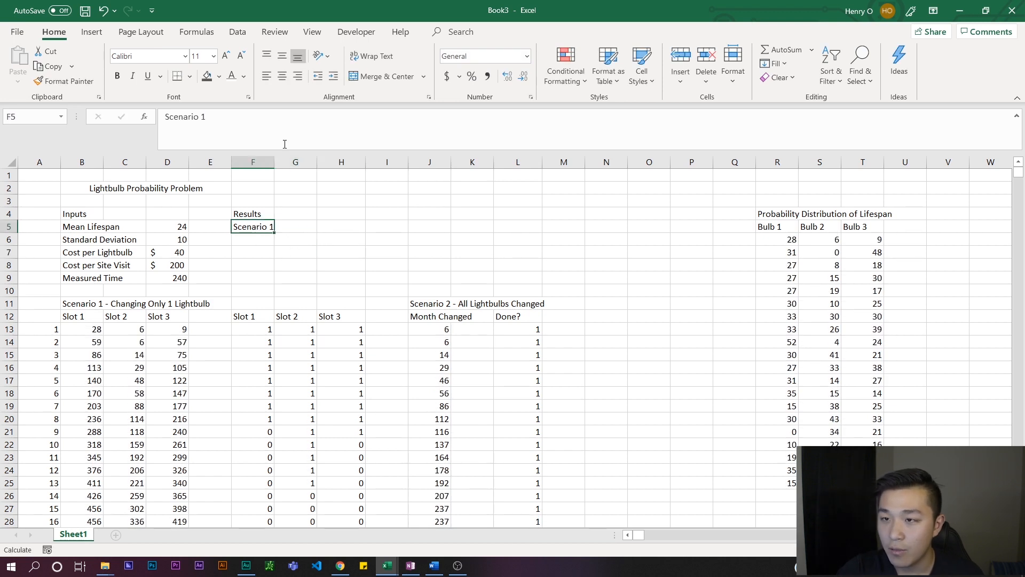
pyautogui.click(284, 143)
pyautogui.write('Cost')
pyautogui.press('Return')
pyautogui.click(210, 116)
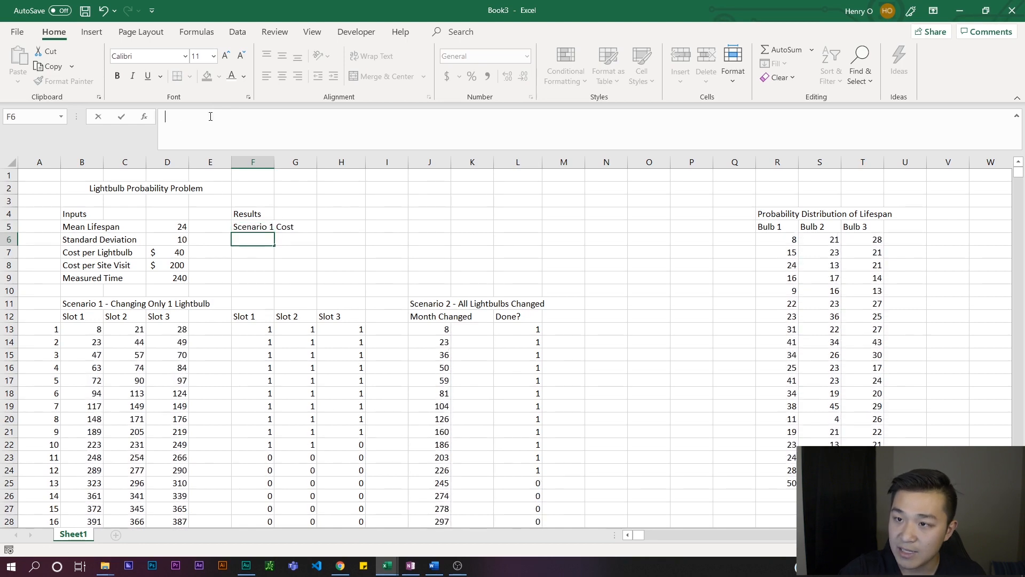
pyautogui.click(248, 225)
pyautogui.moveTo(227, 117); pyautogui.dragTo(210, 115)
pyautogui.write('Average Cost')
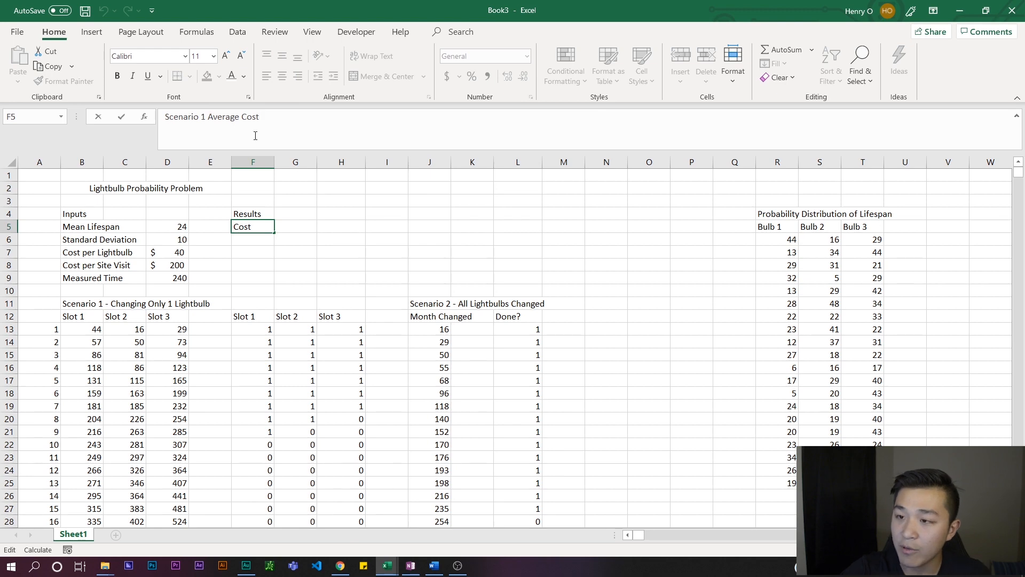
pyautogui.press('Return')
# - Enter =AVERAGE(H38:H1037) in I5 to average the simulated Scenario 1 costs
pyautogui.click(377, 225)
pyautogui.scroll(-6, 352, 299)
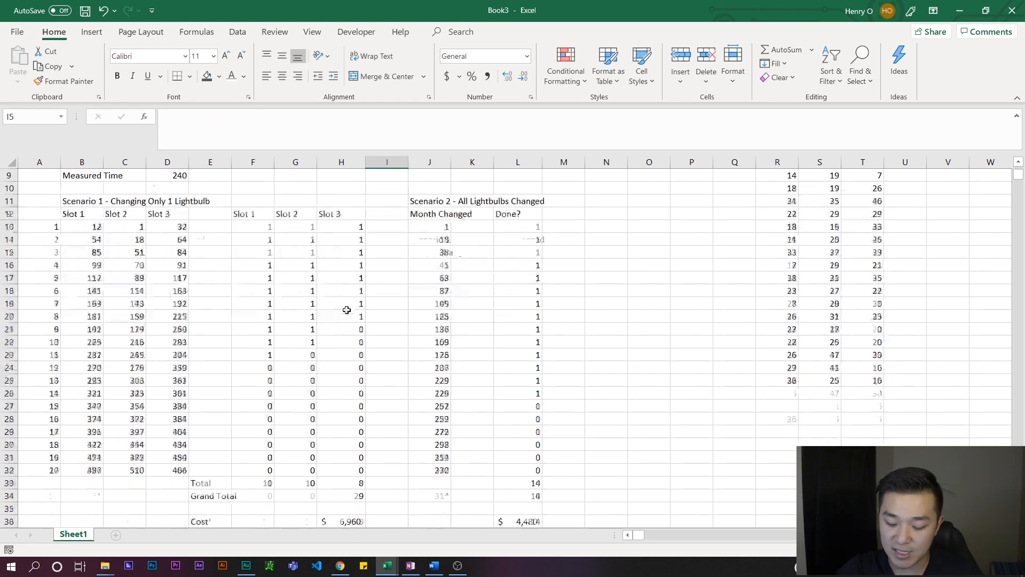
pyautogui.scroll(6, 373, 400)
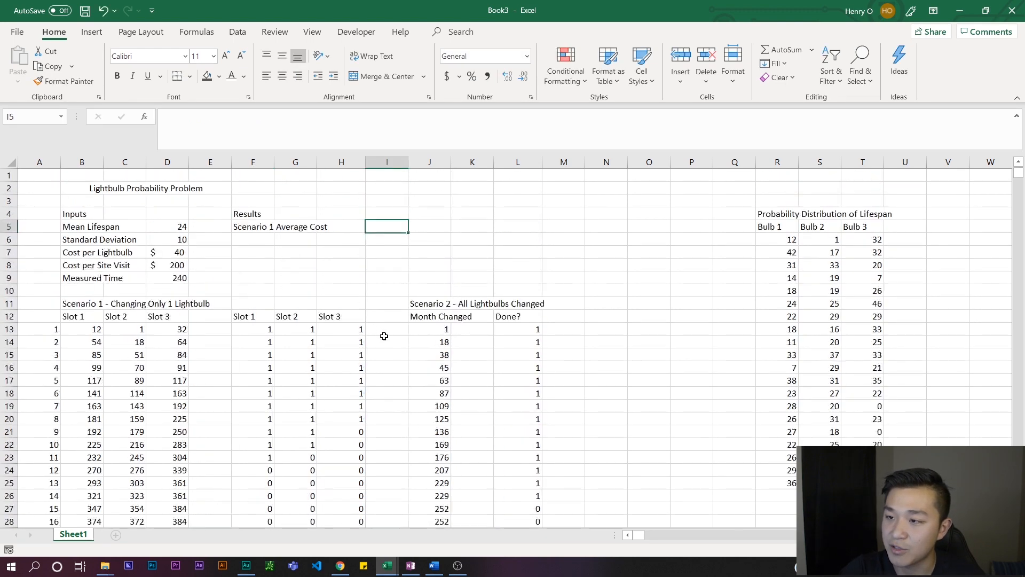
pyautogui.write('=')
pyautogui.scroll(-7, 383, 333)
pyautogui.click(356, 382)
pyautogui.hotkey('ctrl', 'shift', 'Down')
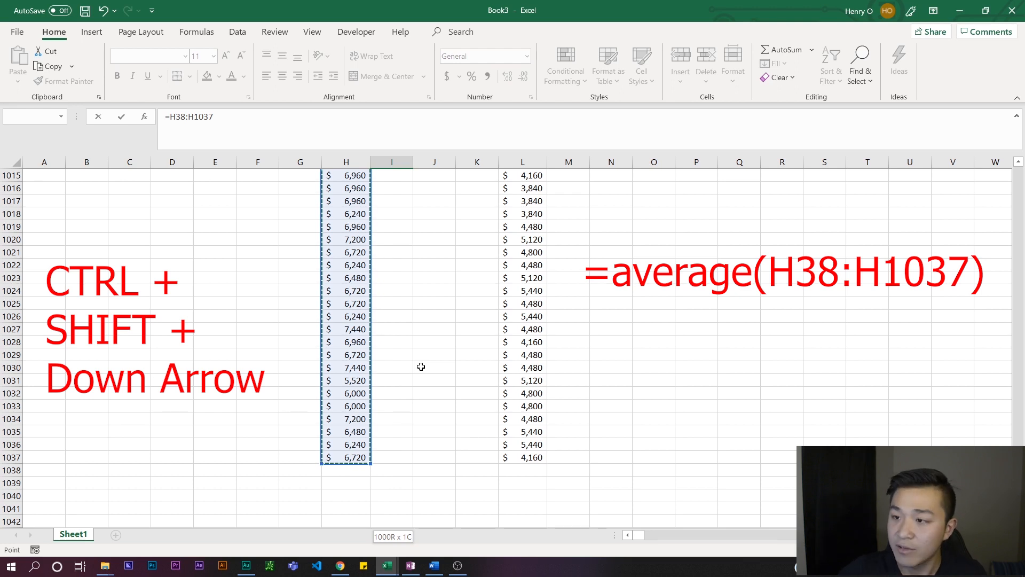
pyautogui.scroll(3, 457, 356)
pyautogui.click(406, 141)
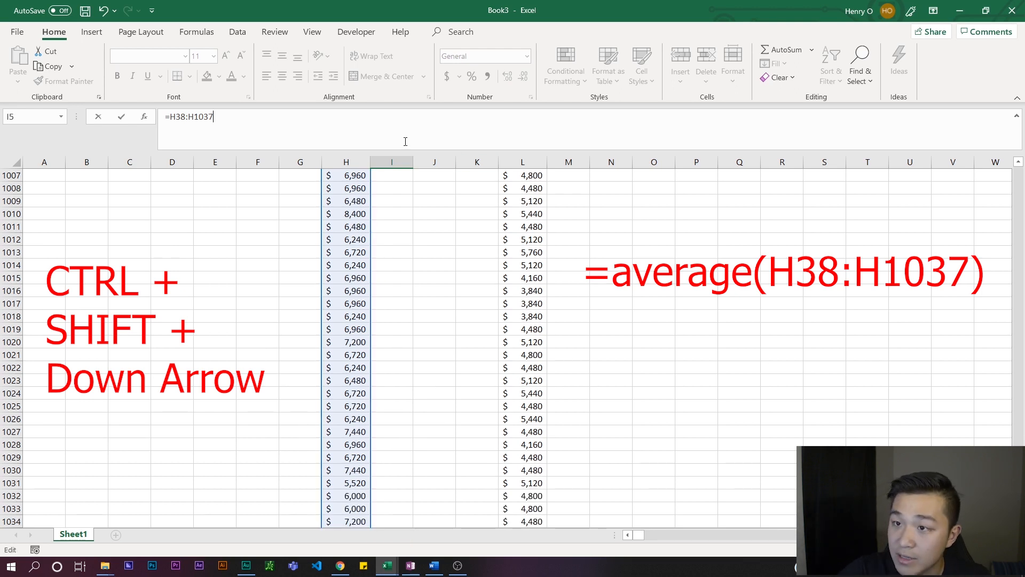
pyautogui.click(172, 115)
pyautogui.write('saverag')
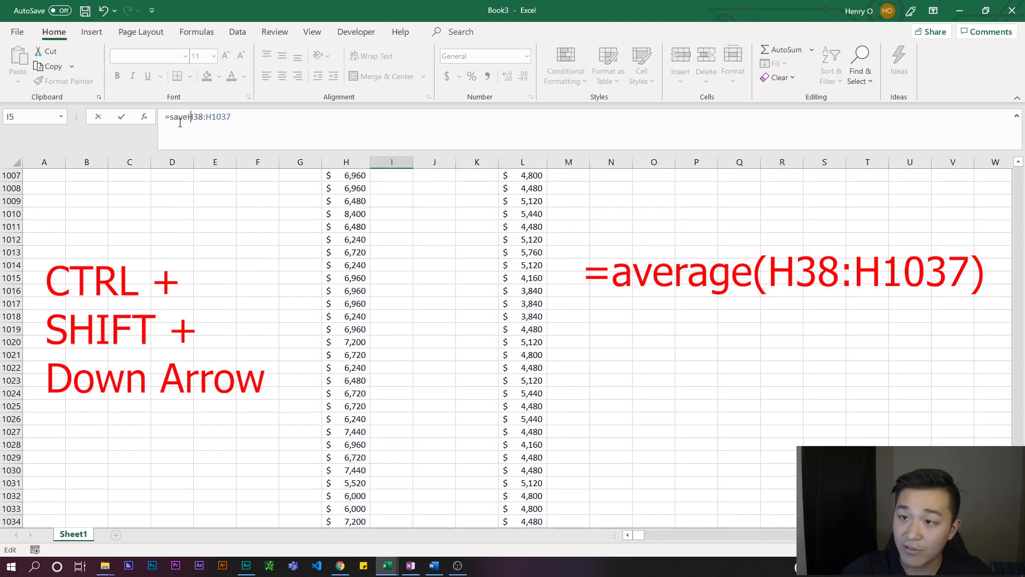
pyautogui.press('BackSpace')
pyautogui.press('BackSpace')
pyautogui.press('BackSpace')
pyautogui.press('BackSpace')
pyautogui.press('BackSpace')
pyautogui.press('BackSpace')
pyautogui.press('BackSpace')
pyautogui.write('average(H38:H1037')
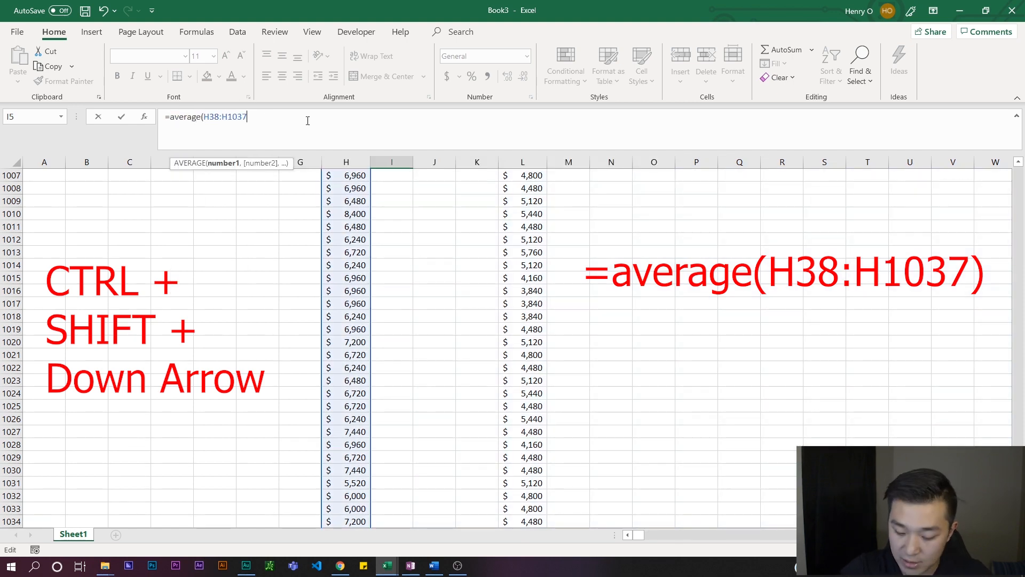
pyautogui.write(')')
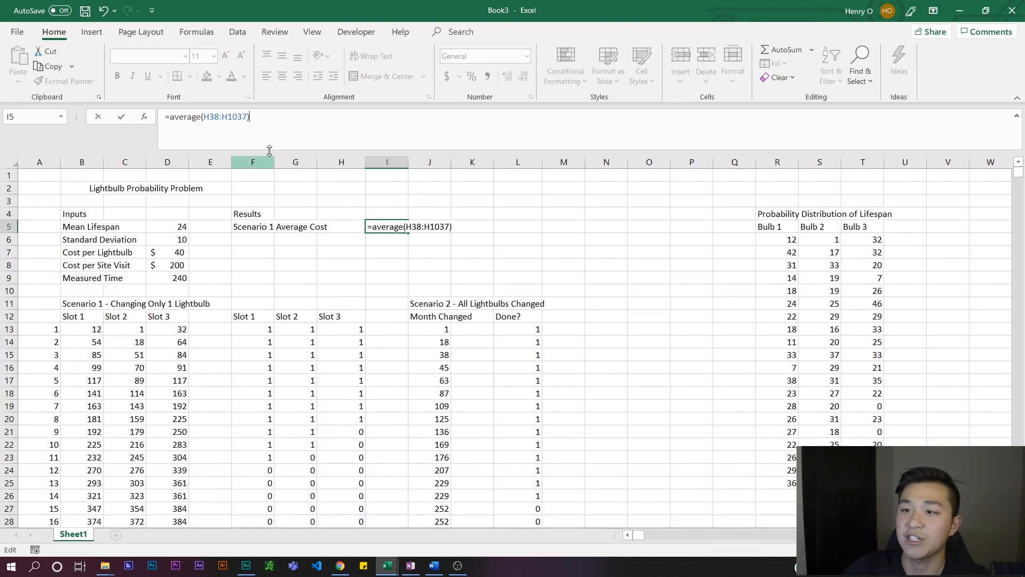
pyautogui.scroll(-8, 347, 407)
pyautogui.scroll(-3, 387, 460)
pyautogui.scroll(11, 290, 451)
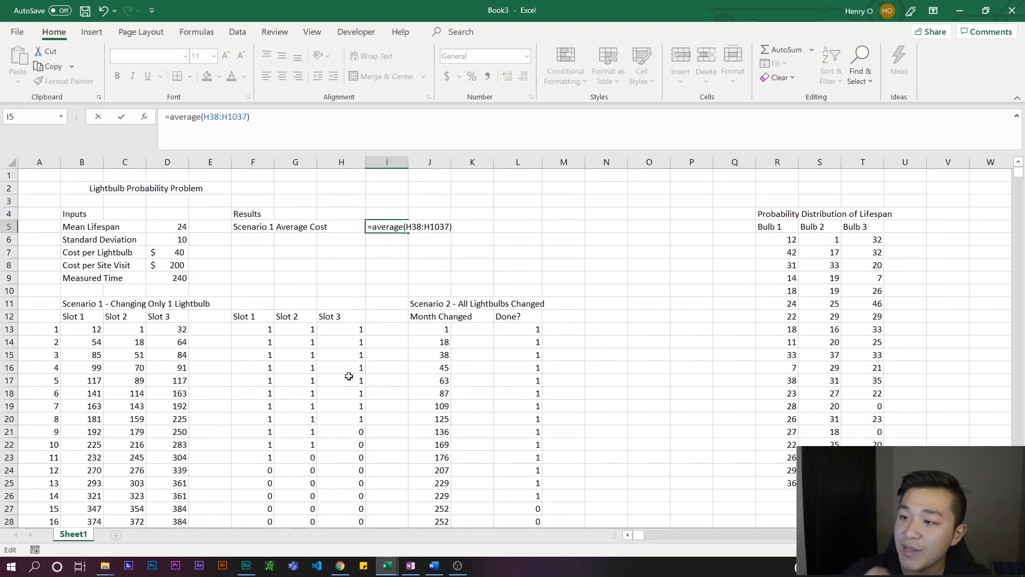
pyautogui.press('Return')
pyautogui.press('Up')
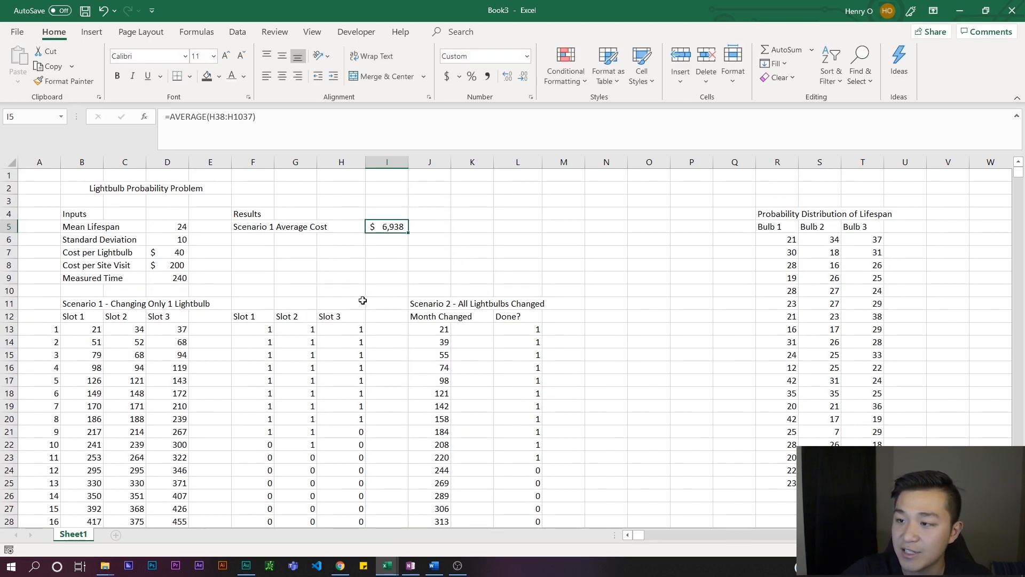
# - Label F6 as Scenario 2 Average Cost
pyautogui.click(245, 236)
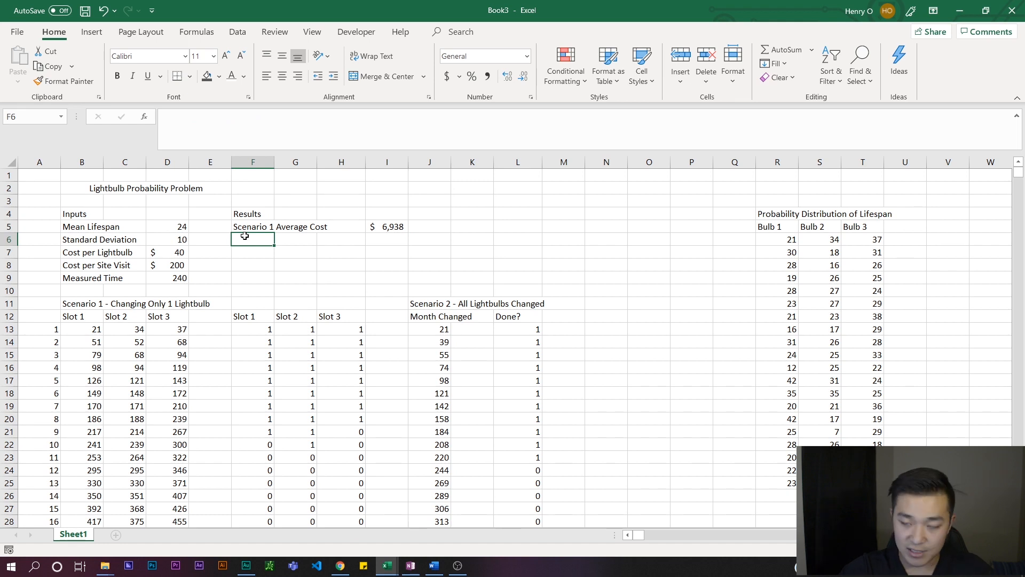
pyautogui.write('Scenario 2 Average A')
pyautogui.press('BackSpace')
pyautogui.write('Cost')
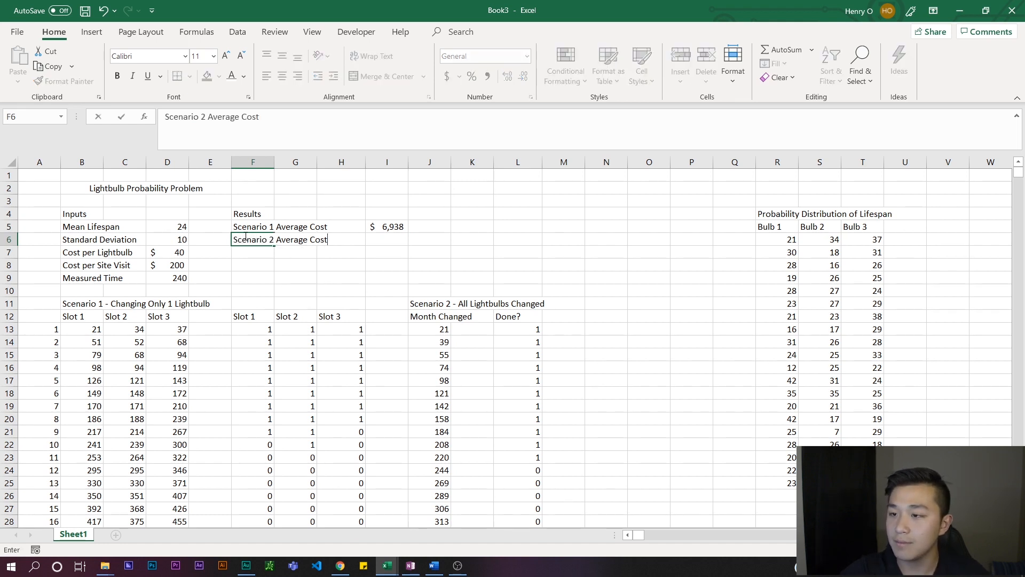
# - Reuse the Scenario 1 average formula in I6 with the range changed to L38:L1037 for the Scenario 2 costs
pyautogui.click(393, 236)
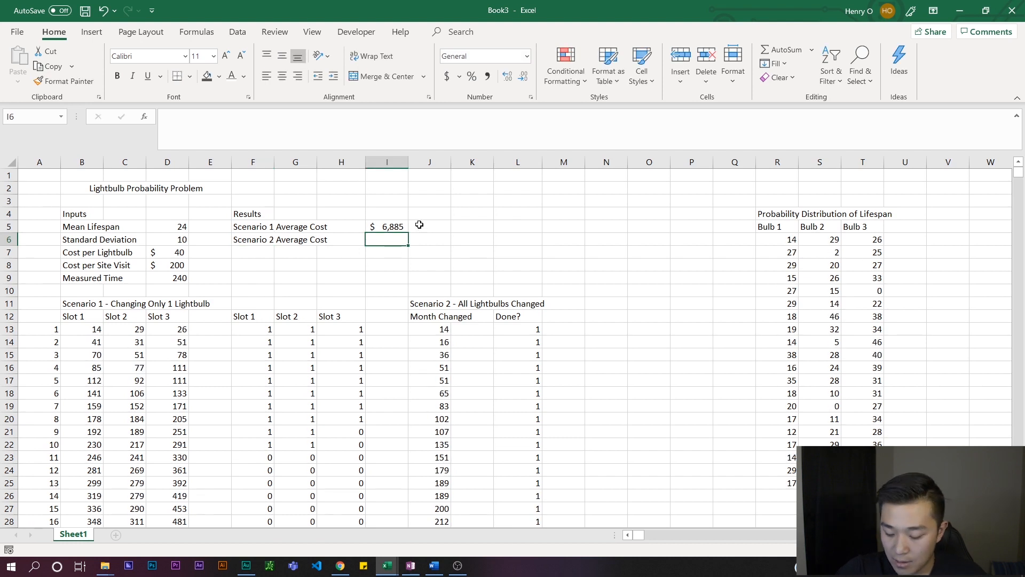
pyautogui.click(400, 223)
pyautogui.click(295, 116)
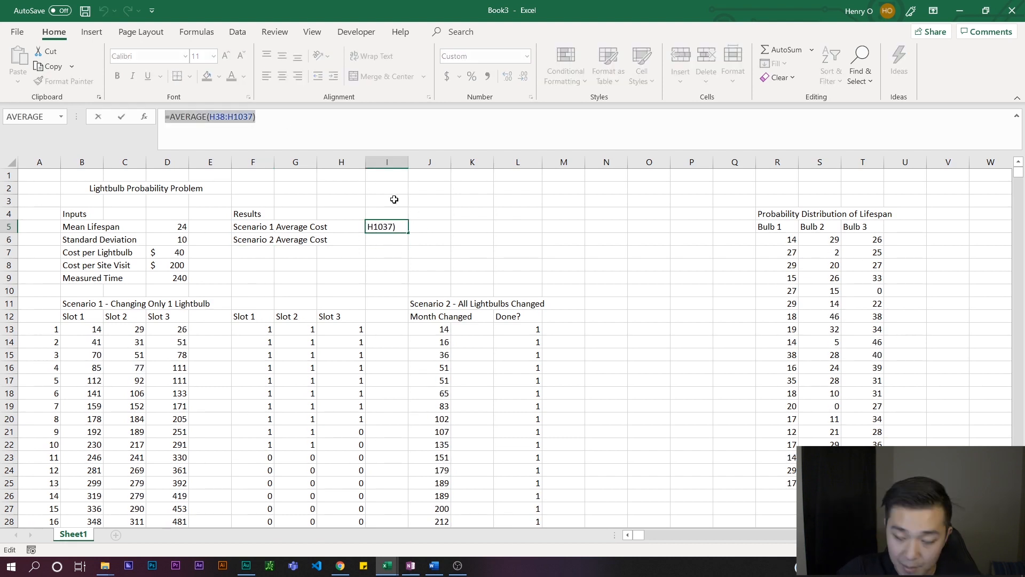
pyautogui.press('Escape')
pyautogui.click(403, 239)
pyautogui.click(297, 141)
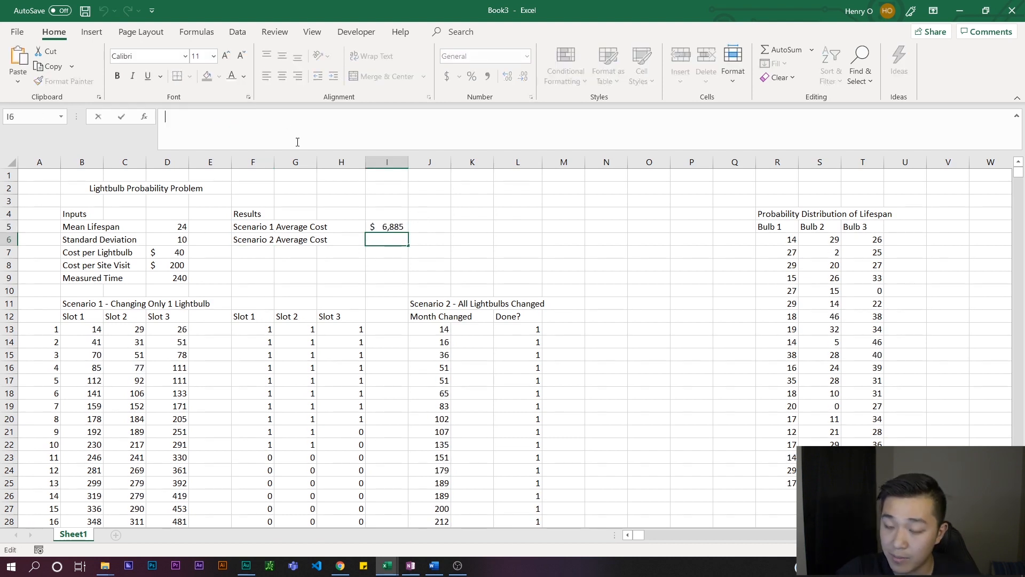
pyautogui.write('=AVERAGE(H38:H1037)')
pyautogui.moveTo(215, 117); pyautogui.dragTo(209, 116)
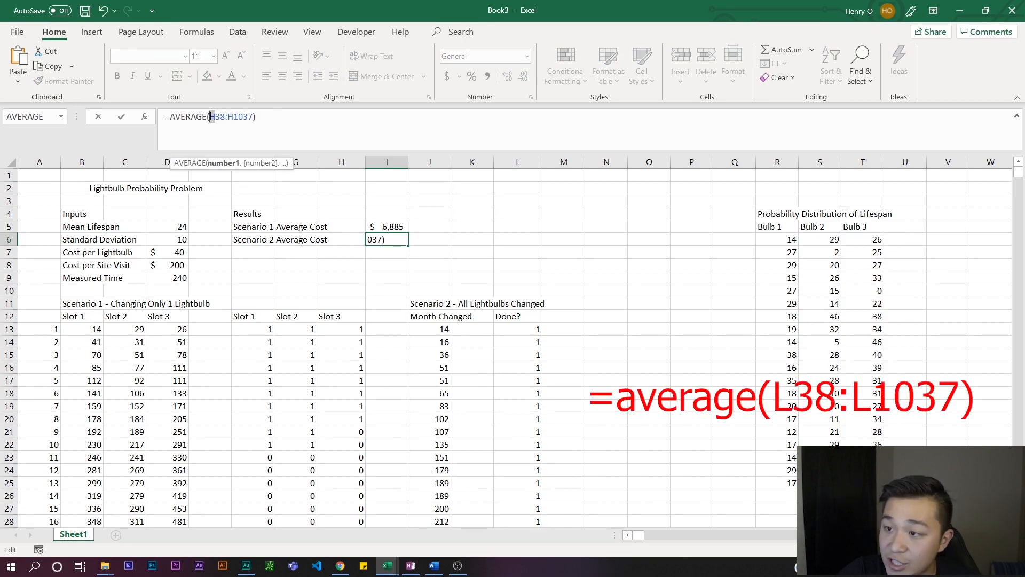
pyautogui.scroll(-6, 499, 268)
pyautogui.scroll(6, 499, 267)
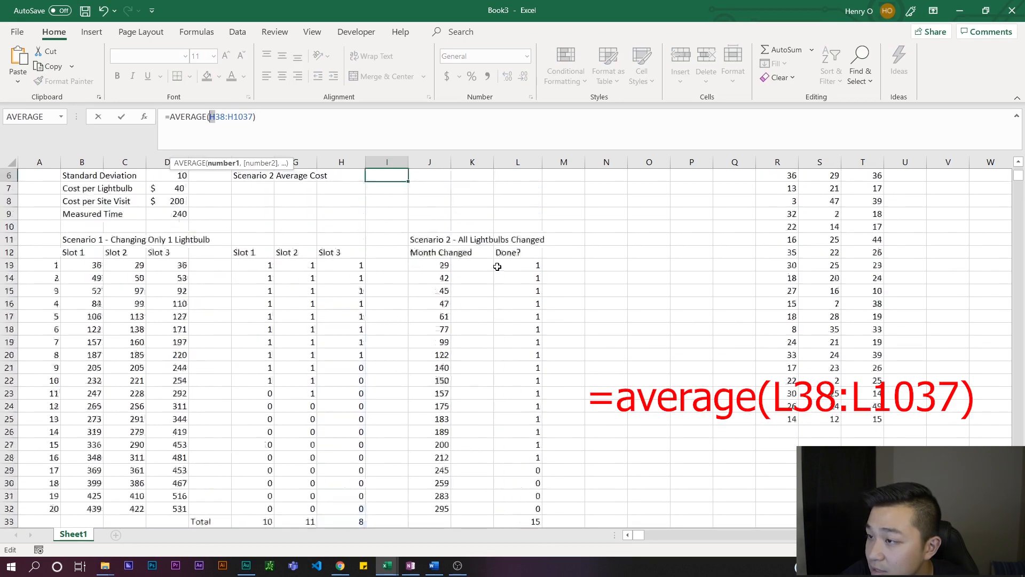
pyautogui.write('l38:l')
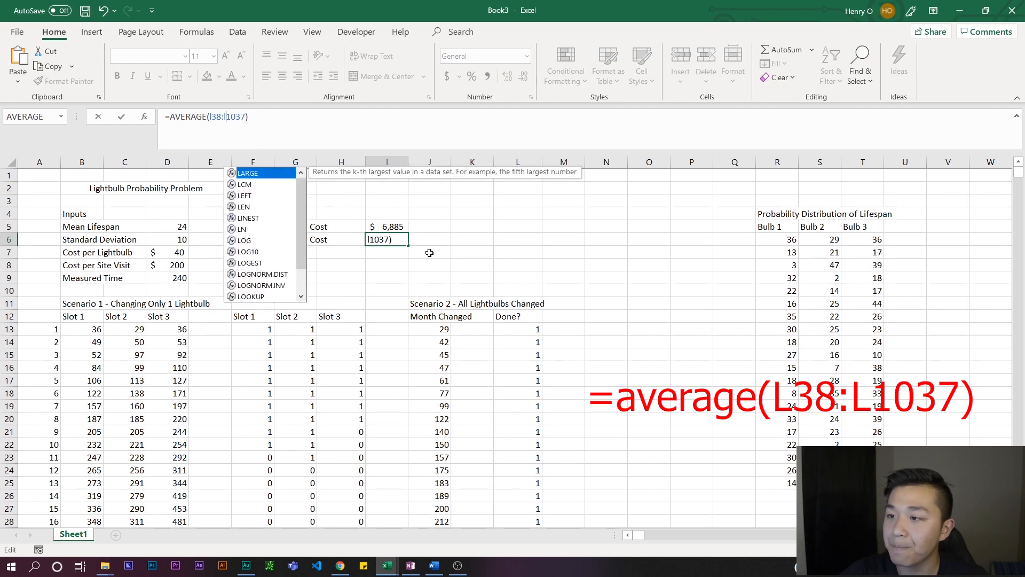
pyautogui.press('Return')
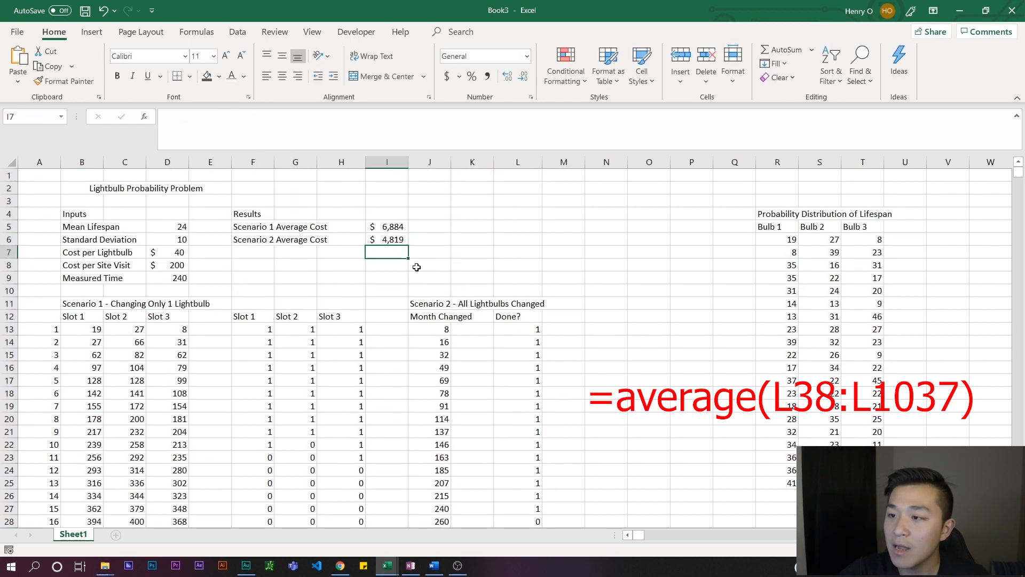
# - Recalculate the random simulation several times and compare the average costs in I5 and I6 with the bulb lifespans and scenario tables
pyautogui.click(393, 239)
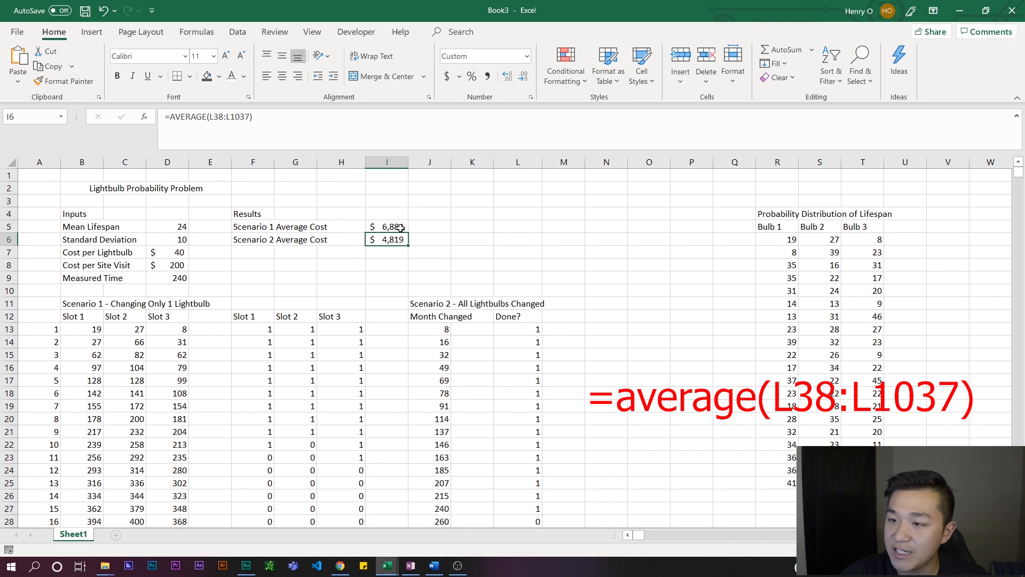
pyautogui.click(401, 228)
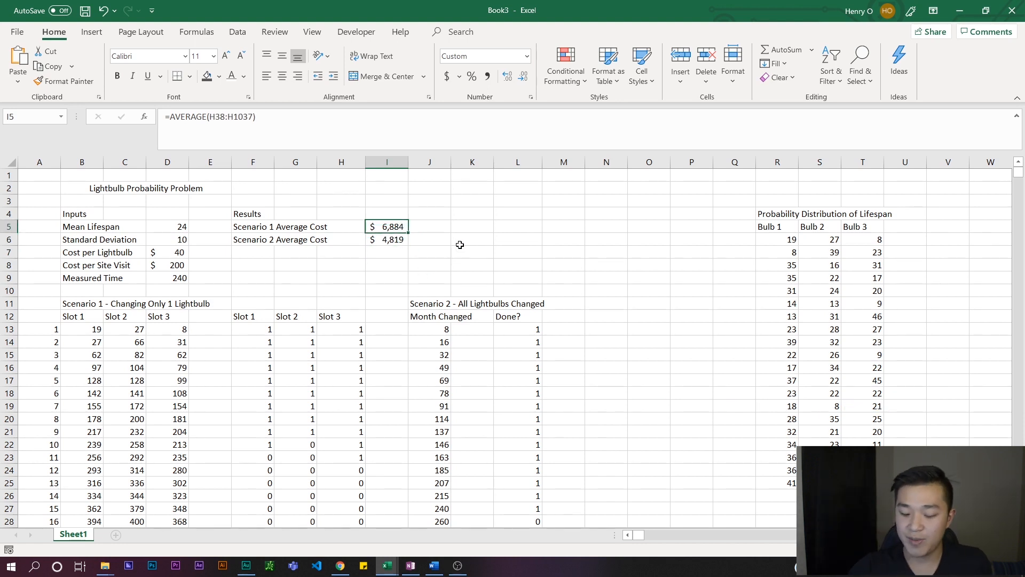
pyautogui.press('F9')
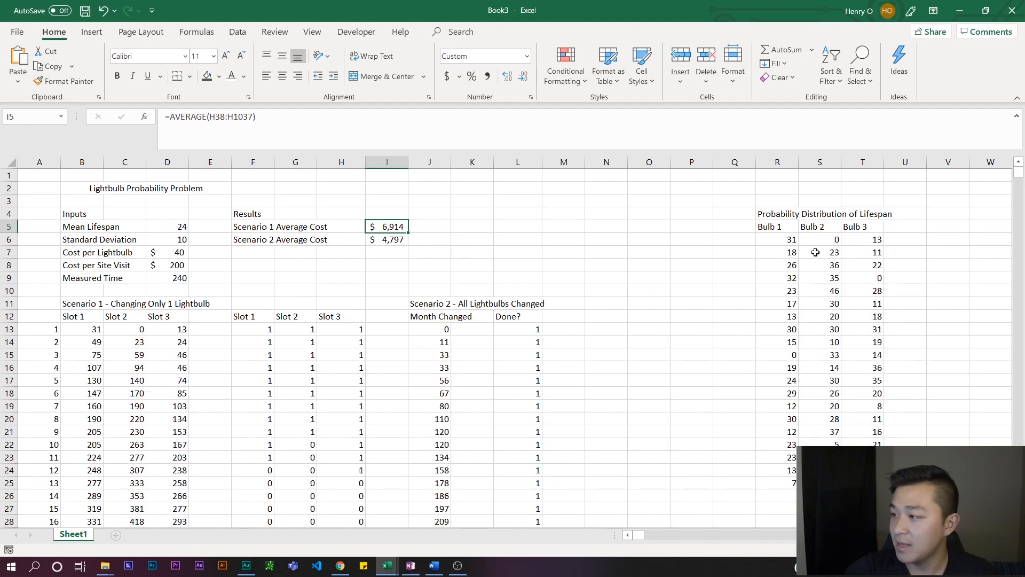
pyautogui.moveTo(778, 243); pyautogui.dragTo(861, 460)
pyautogui.scroll(-5, 860, 460)
pyautogui.moveTo(123, 188); pyautogui.dragTo(522, 419)
pyautogui.scroll(20, 602, 314)
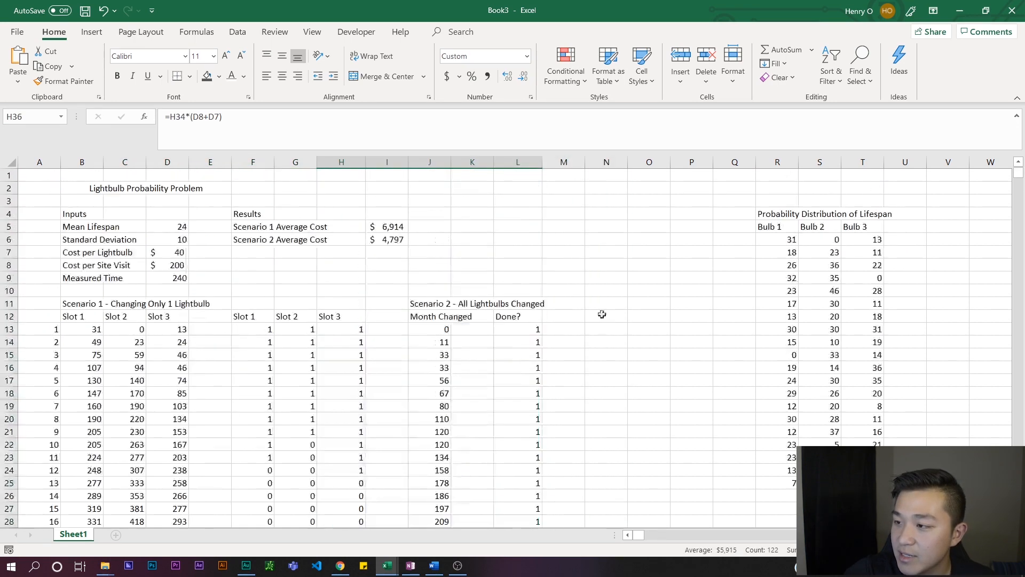
pyautogui.click(594, 288)
pyautogui.press('F9')
pyautogui.press('F9')
pyautogui.press('F9')
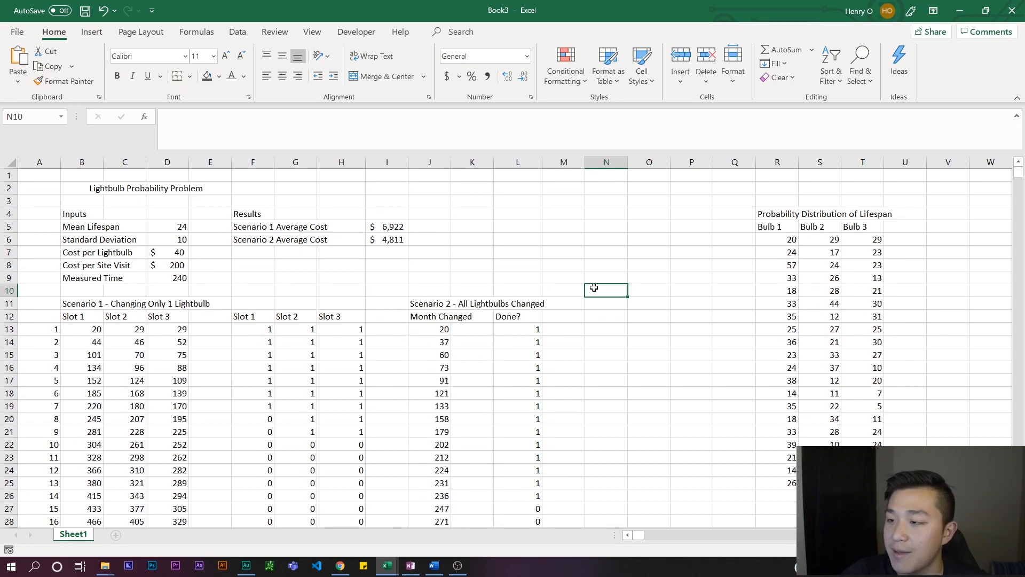
# - Add the heading Benefit in J4, next to the average cost results
pyautogui.click(473, 252)
pyautogui.click(431, 238)
pyautogui.click(427, 225)
pyautogui.click(433, 211)
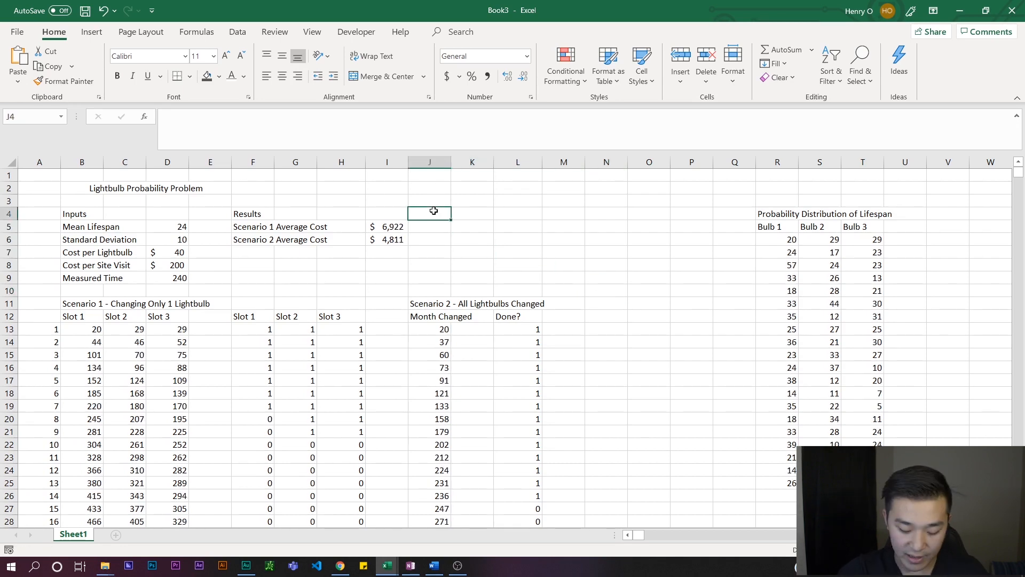
pyautogui.press('F9')
pyautogui.write('Benefit')
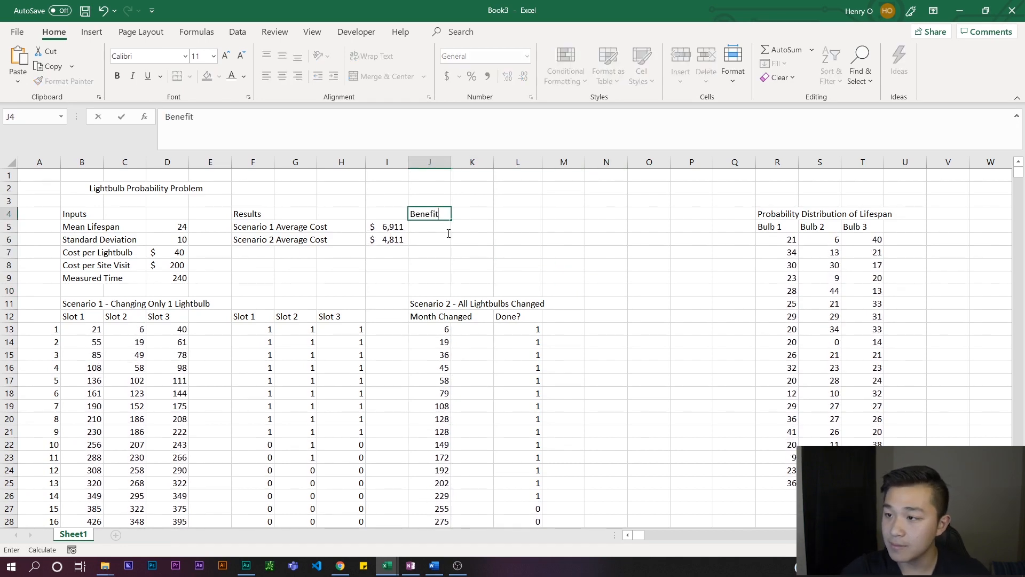
pyautogui.press('Return')
# - Calculate the Scenario 1 benefit in J5 as Scenario 2 average cost minus Scenario 1 average cost, =I6-I5
pyautogui.write('=')
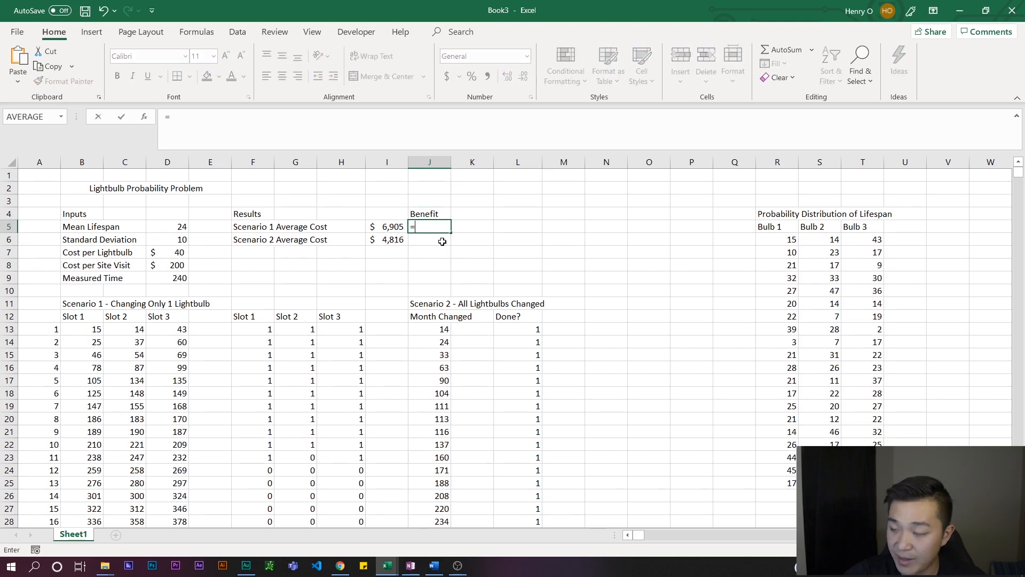
pyautogui.click(389, 241)
pyautogui.write('-')
pyautogui.click(394, 228)
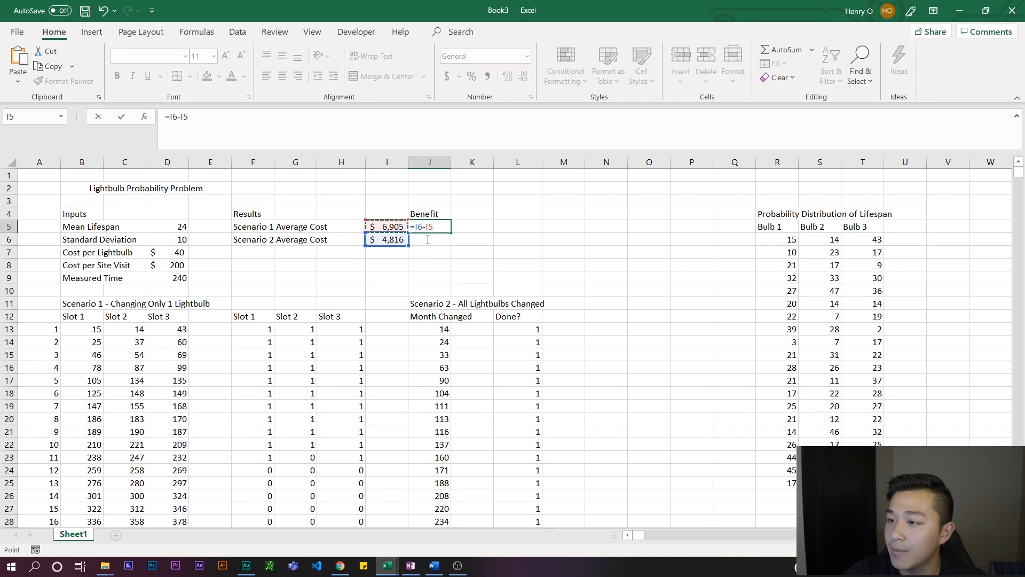
pyautogui.press('Return')
# - Calculate the Scenario 2 benefit in J6 with the reverse subtraction, =I5-I6
pyautogui.write('=')
pyautogui.click(393, 227)
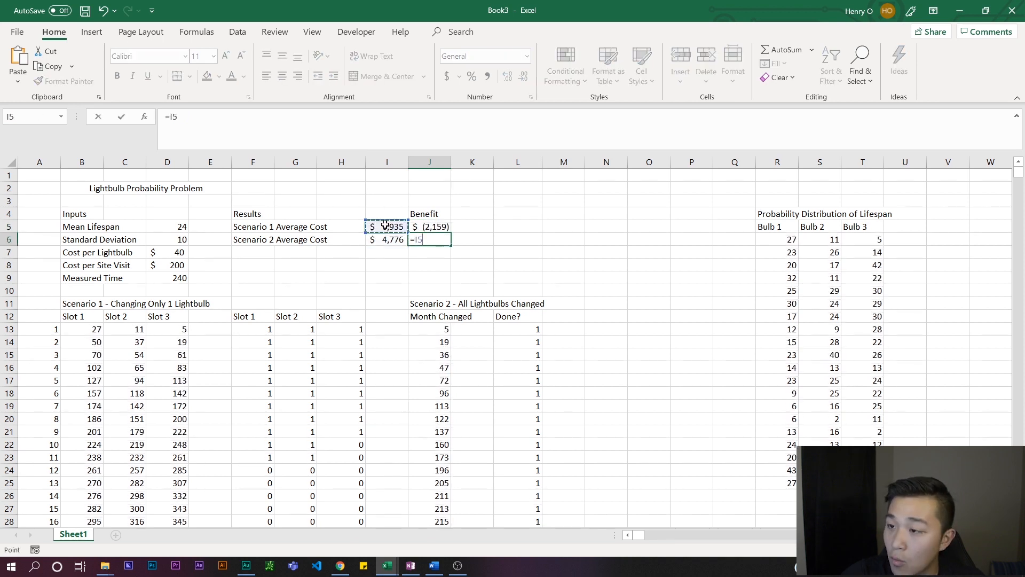
pyautogui.write('-')
pyautogui.click(395, 239)
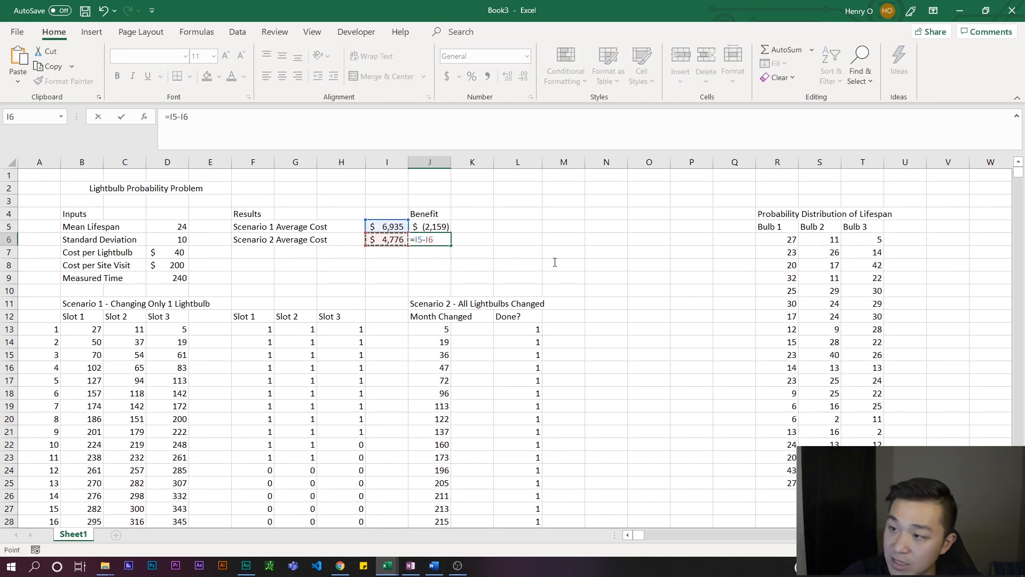
pyautogui.press('Return')
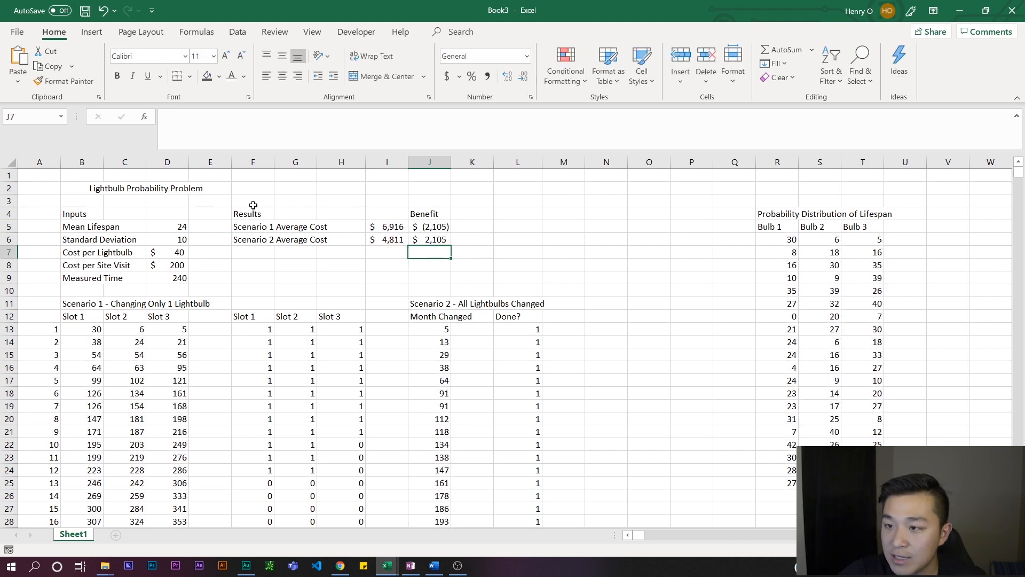
# - Compare the average costs of both scenarios with their benefit formulas in J5 and J6
pyautogui.click(252, 225)
pyautogui.click(433, 225)
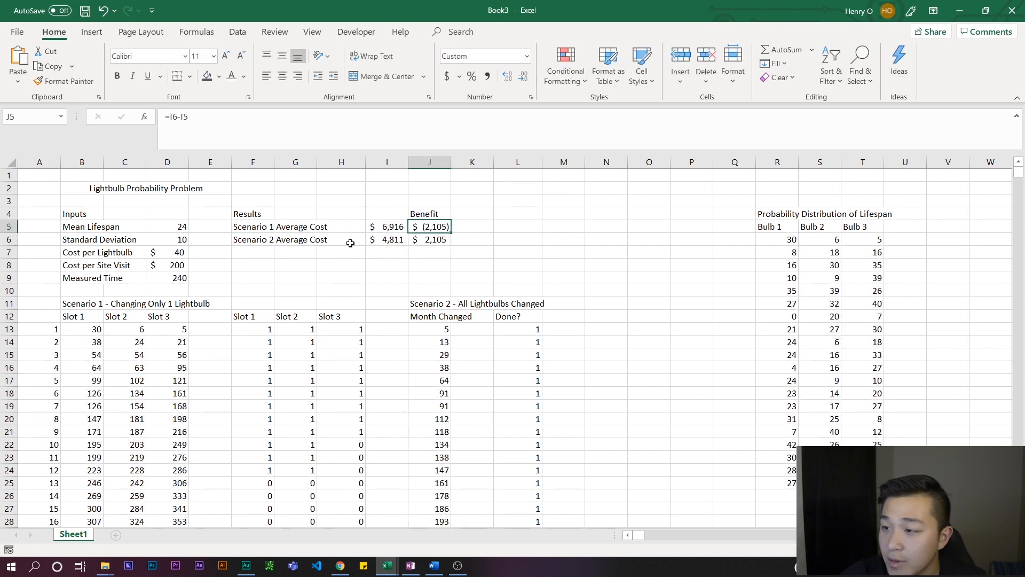
pyautogui.click(382, 227)
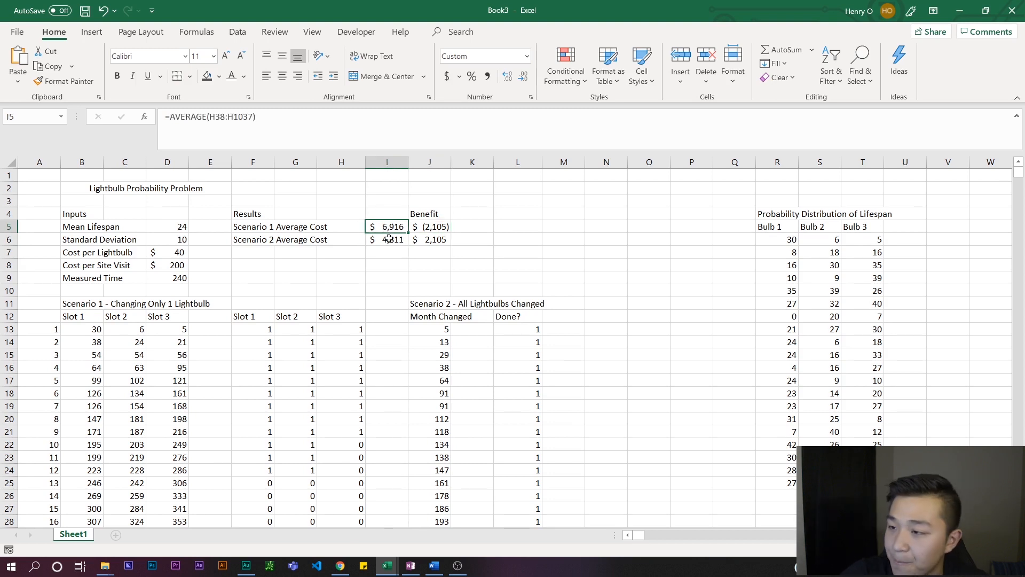
pyautogui.click(436, 245)
pyautogui.click(388, 231)
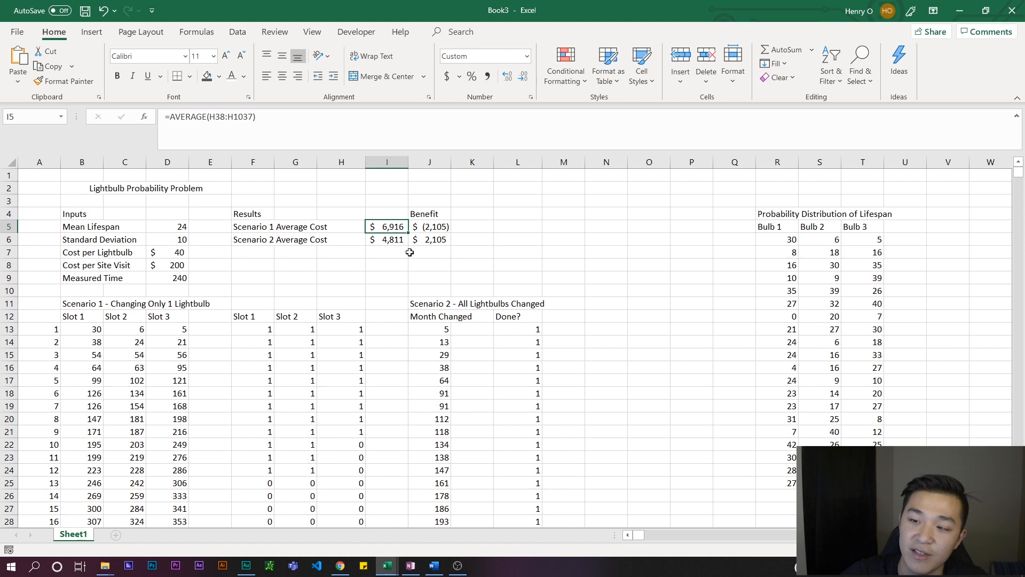
pyautogui.click(439, 241)
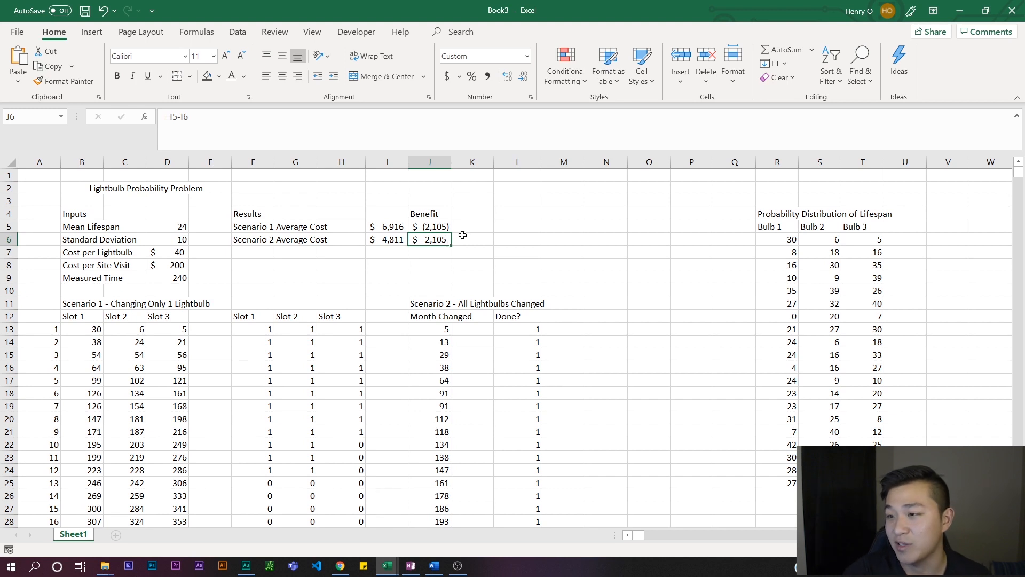
pyautogui.click(417, 264)
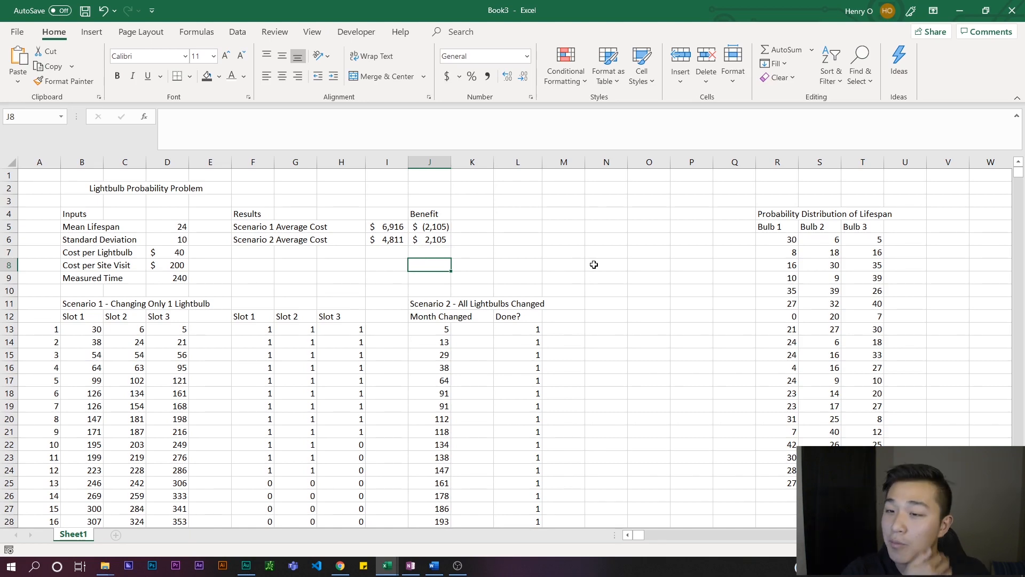
pyautogui.scroll(-4, 403, 321)
pyautogui.scroll(4, 545, 327)
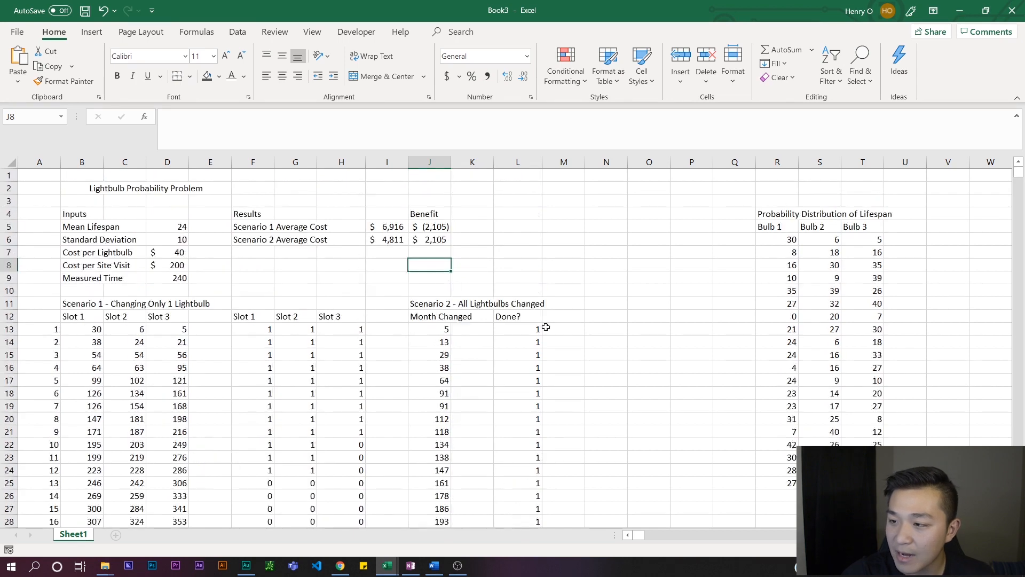
# - Recalculate the random simulation repeatedly and watch how the average costs and benefits vary
pyautogui.press('F9')
pyautogui.press('F9')
pyautogui.press('F9')
pyautogui.press('F9')
pyautogui.press('F9')
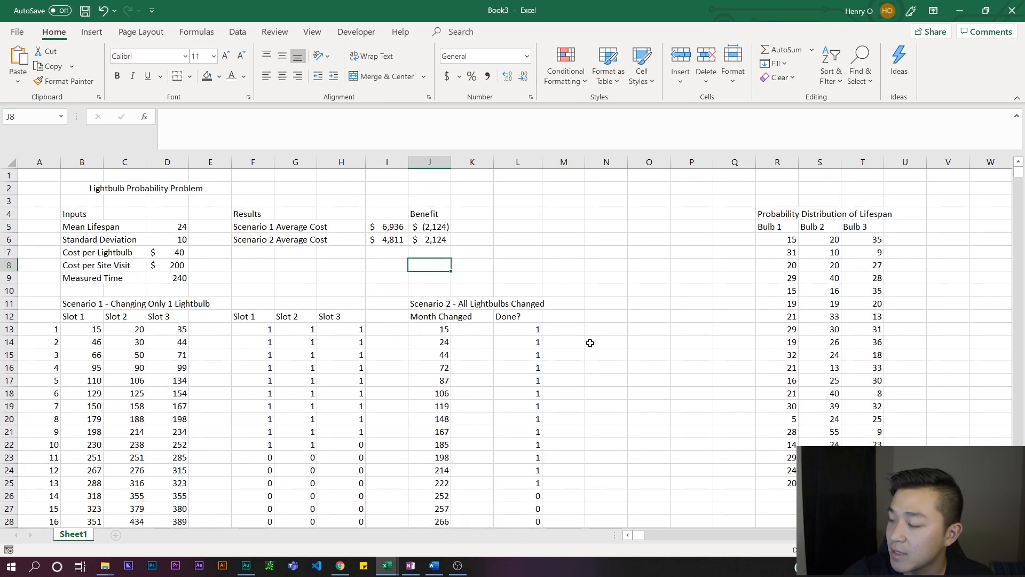
pyautogui.press('F9')
pyautogui.press('F9')
pyautogui.press('F9')
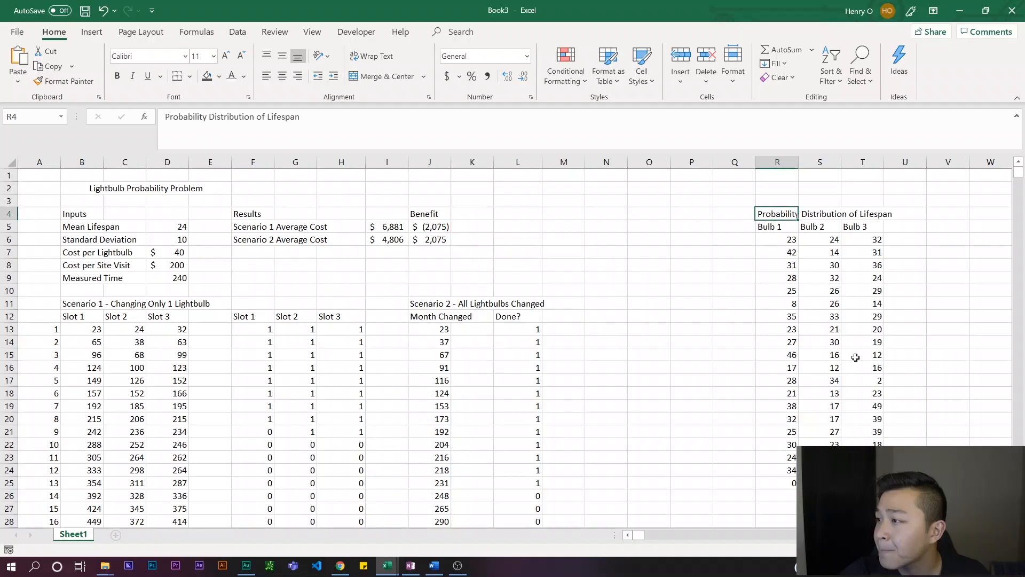
# - Move the Probability Distribution of Lifespan table from R4 to start at N4, closer to the scenario tables
pyautogui.moveTo(777, 213); pyautogui.dragTo(862, 483)
pyautogui.hotkey('ctrl', 'c')
pyautogui.moveTo(606, 213); pyautogui.dragTo(691, 483)
pyautogui.hotkey('ctrl', 'v')
pyautogui.click(819, 354)
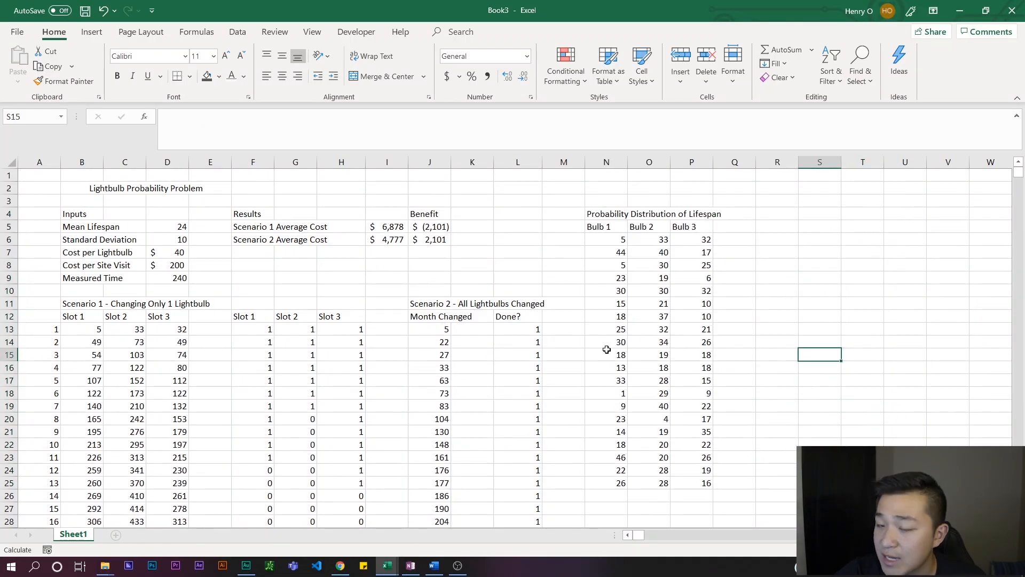
# - Format the Inputs header B4:D4 with a black fill and white text
pyautogui.click(98, 226)
pyautogui.moveTo(98, 212); pyautogui.dragTo(168, 214)
pyautogui.click(208, 78)
pyautogui.click(220, 80)
pyautogui.click(217, 100)
pyautogui.click(139, 235)
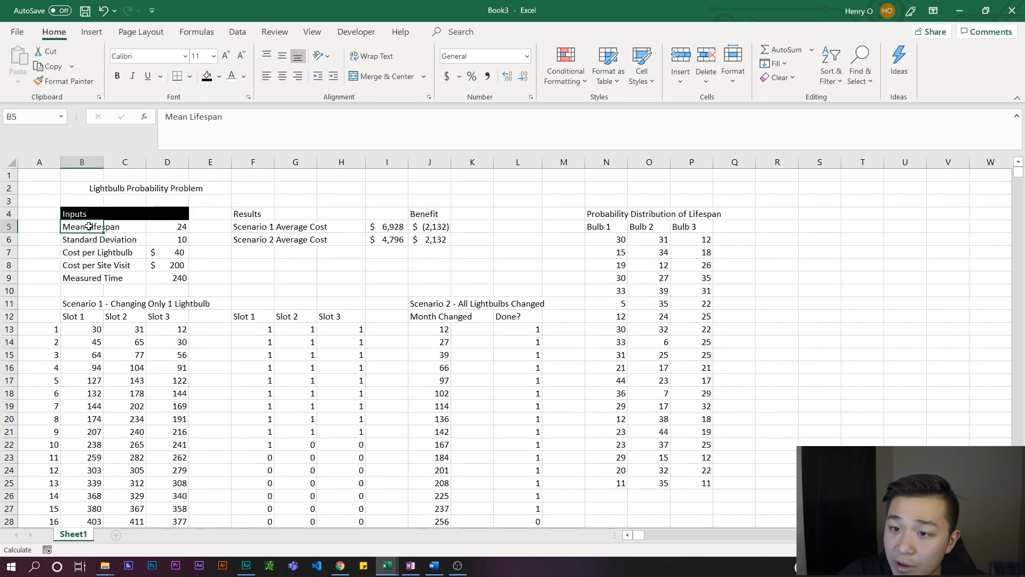
# - Format the input rows B5:D9 with a dark grey fill and white text
pyautogui.moveTo(86, 226); pyautogui.dragTo(176, 279)
pyautogui.click(219, 77)
pyautogui.click(222, 136)
# - Format the Results and Benefit header row F4:L4 with a black fill and white text
pyautogui.click(250, 214)
pyautogui.moveTo(249, 214); pyautogui.dragTo(534, 216)
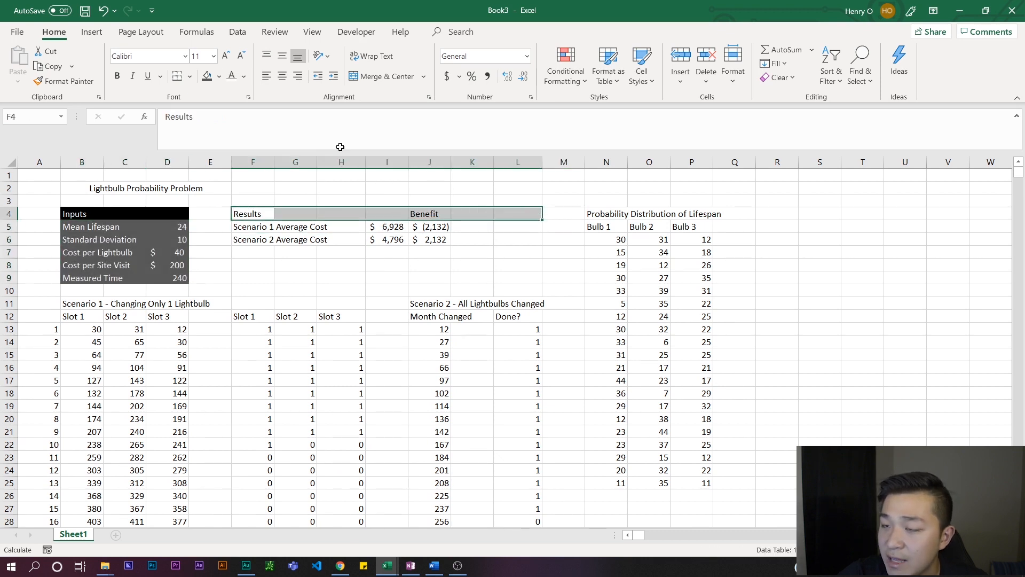
pyautogui.click(206, 76)
pyautogui.click(219, 77)
pyautogui.click(217, 100)
# - Format the results area F5:L9 with a dark grey fill and white text
pyautogui.moveTo(251, 226); pyautogui.dragTo(528, 278)
pyautogui.click(218, 76)
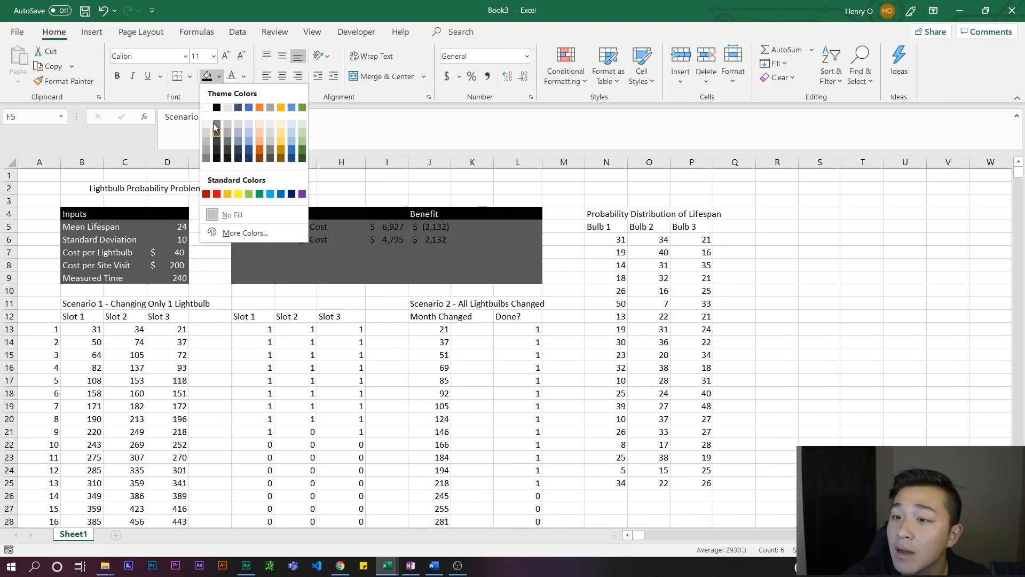
pyautogui.click(214, 129)
pyautogui.click(387, 278)
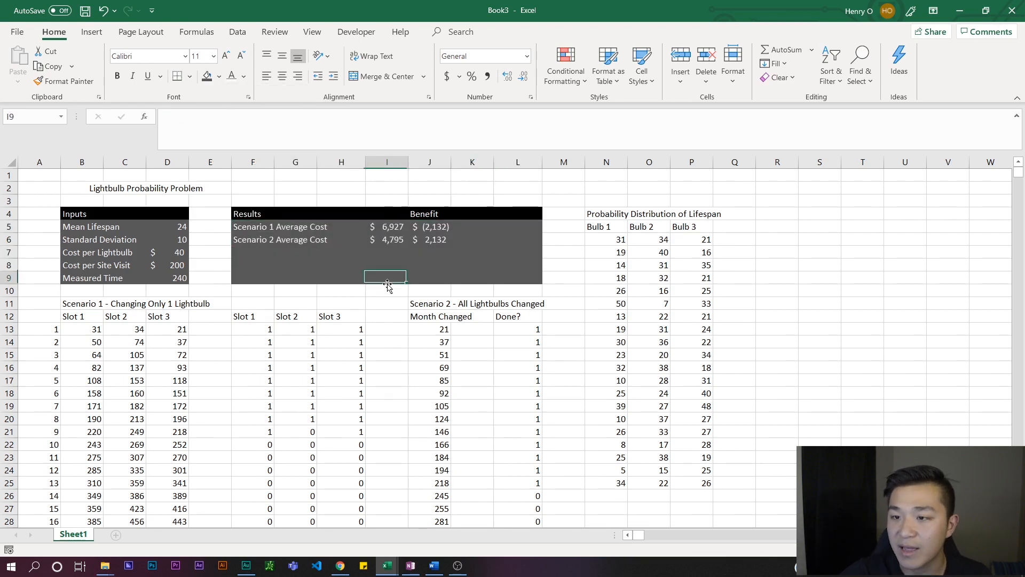
# - Set the font size of the Lightbulb Probability Problem title to 24
pyautogui.moveTo(80, 188); pyautogui.dragTo(388, 161)
pyautogui.click(213, 56)
pyautogui.click(205, 219)
# - Try to merge and center the title across B2:I2
pyautogui.click(381, 75)
pyautogui.click(275, 161)
pyautogui.hotkey('ctrl', 'z')
pyautogui.hotkey('ctrl', 'z')
pyautogui.moveTo(80, 195); pyautogui.dragTo(387, 195)
pyautogui.click(387, 76)
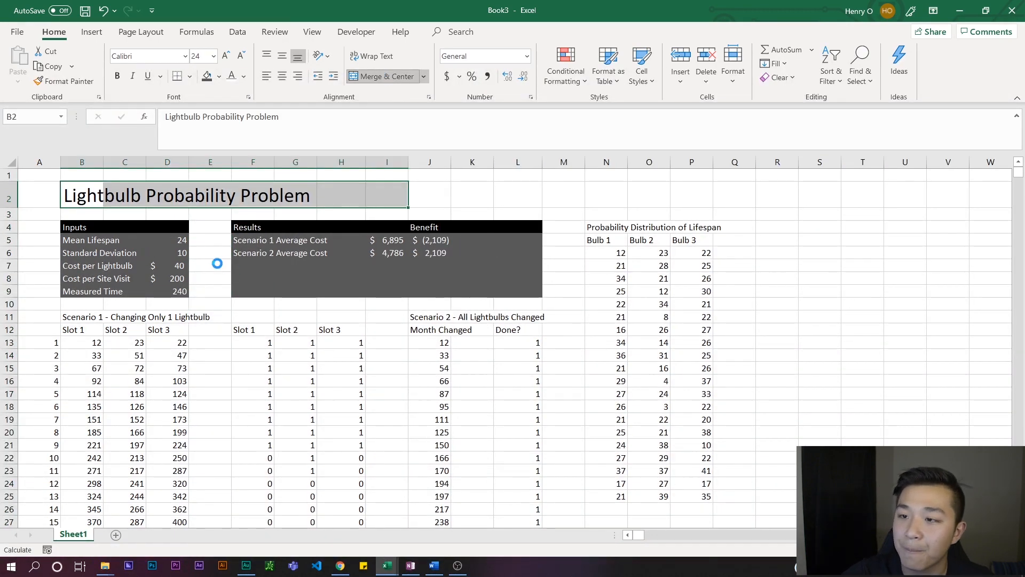
# - Merge and center the title across B2:P2 and make it bold
pyautogui.moveTo(321, 195); pyautogui.dragTo(694, 195)
pyautogui.click(387, 75)
pyautogui.click(387, 75)
pyautogui.click(117, 75)
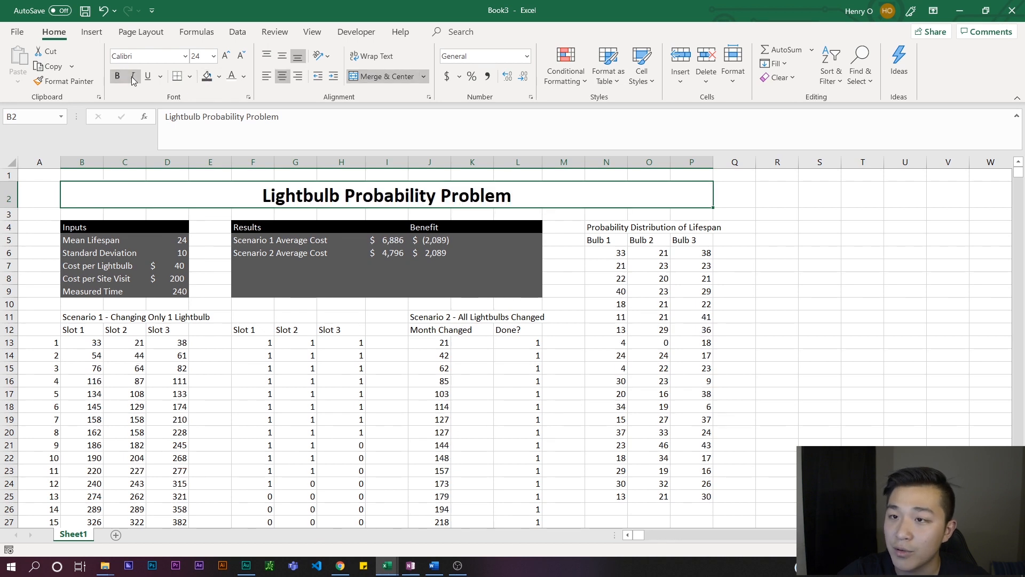
# - Format the Scenario 1 headers B11:H12 with black fill and the table body B13:H36 with medium grey fill, both with white text
pyautogui.moveTo(80, 317); pyautogui.dragTo(354, 325)
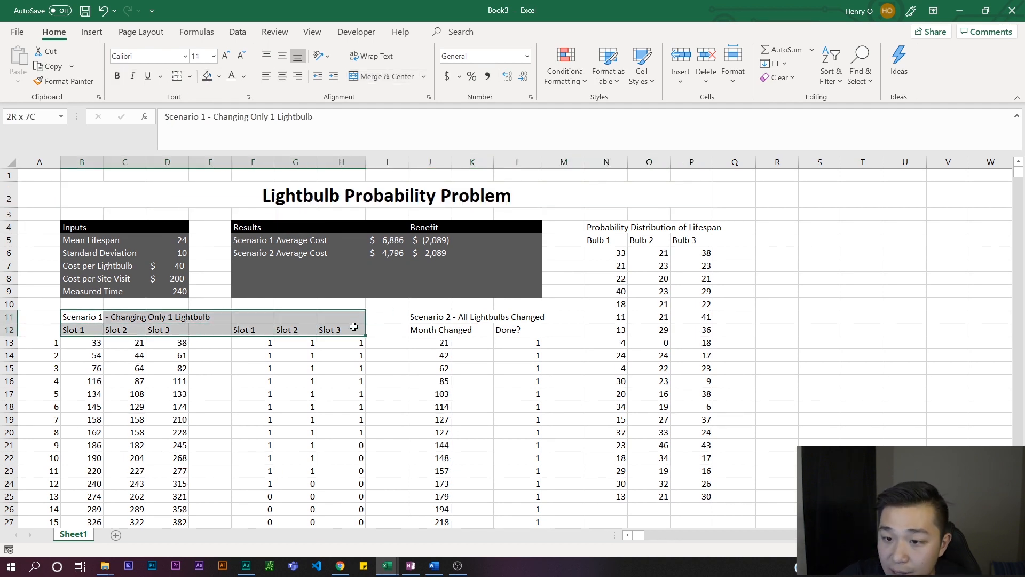
pyautogui.click(207, 76)
pyautogui.moveTo(81, 342); pyautogui.dragTo(341, 355)
pyautogui.click(219, 76)
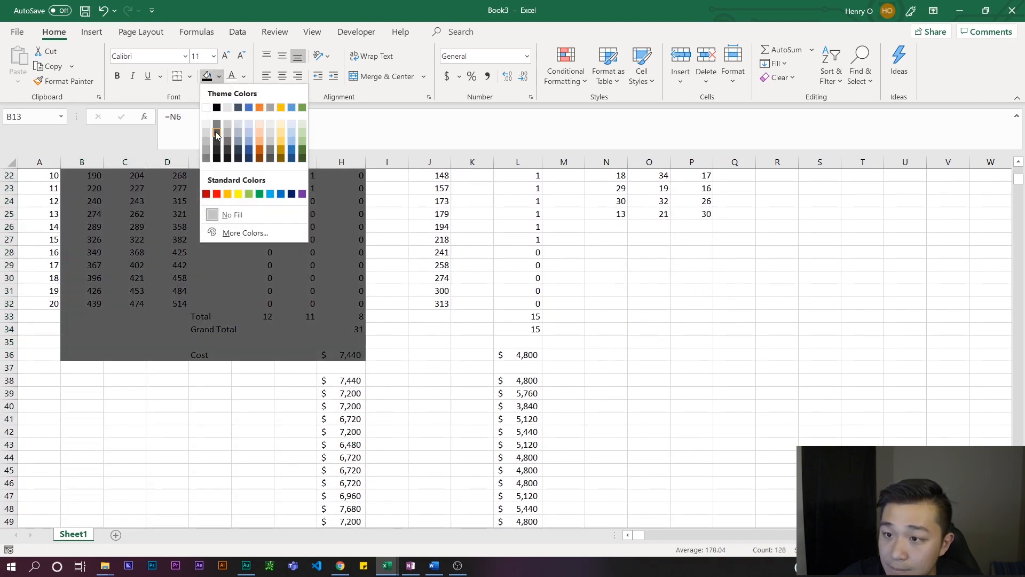
pyautogui.click(216, 107)
# - Fill the Scenario 1 total rows E33:H34 with dark grey and the Cost row E36:H36 with black
pyautogui.scroll(7, 254, 320)
pyautogui.scroll(-5, 254, 422)
pyautogui.moveTo(210, 407); pyautogui.dragTo(339, 419)
pyautogui.click(218, 76)
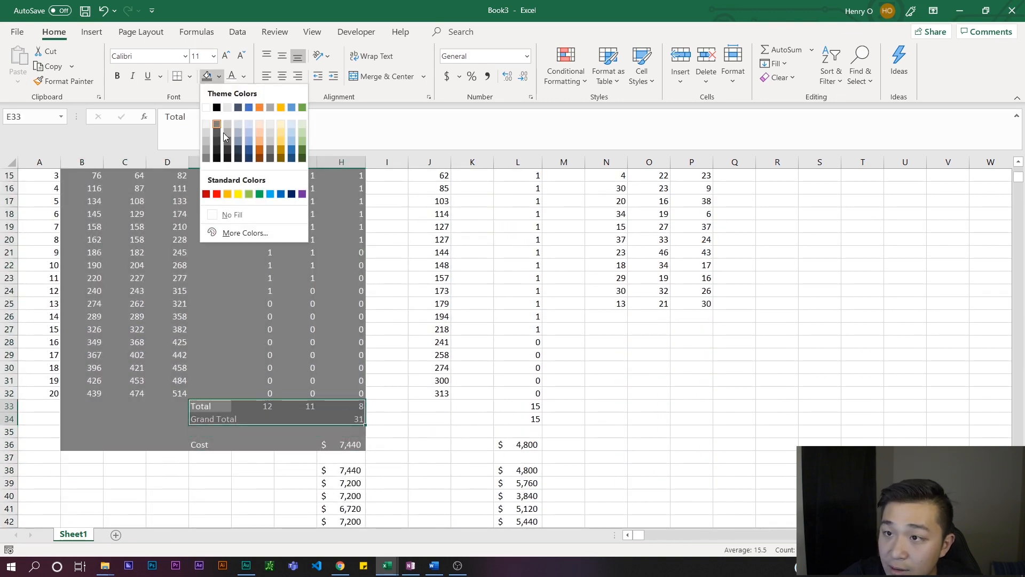
pyautogui.click(216, 107)
pyautogui.moveTo(203, 444); pyautogui.dragTo(342, 444)
pyautogui.click(219, 76)
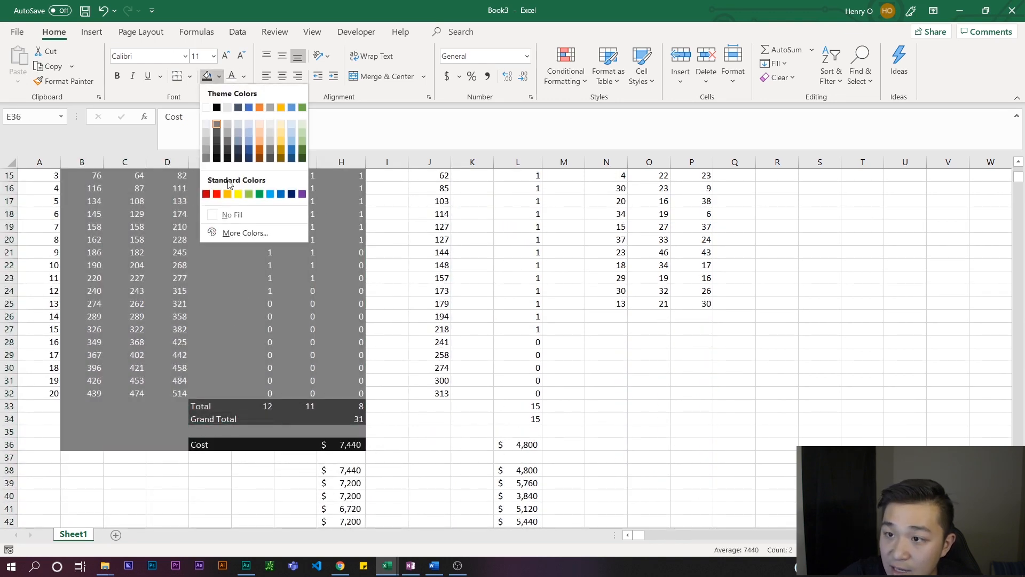
pyautogui.click(216, 107)
# - Format the Scenario 2 headers J11:L12 with black fill and the table body J13:L36 with medium grey fill, both with white text
pyautogui.click(387, 380)
pyautogui.scroll(4, 436, 260)
pyautogui.moveTo(435, 260); pyautogui.dragTo(533, 278)
pyautogui.click(219, 75)
pyautogui.click(216, 107)
pyautogui.moveTo(435, 291); pyautogui.dragTo(529, 482)
pyautogui.click(219, 76)
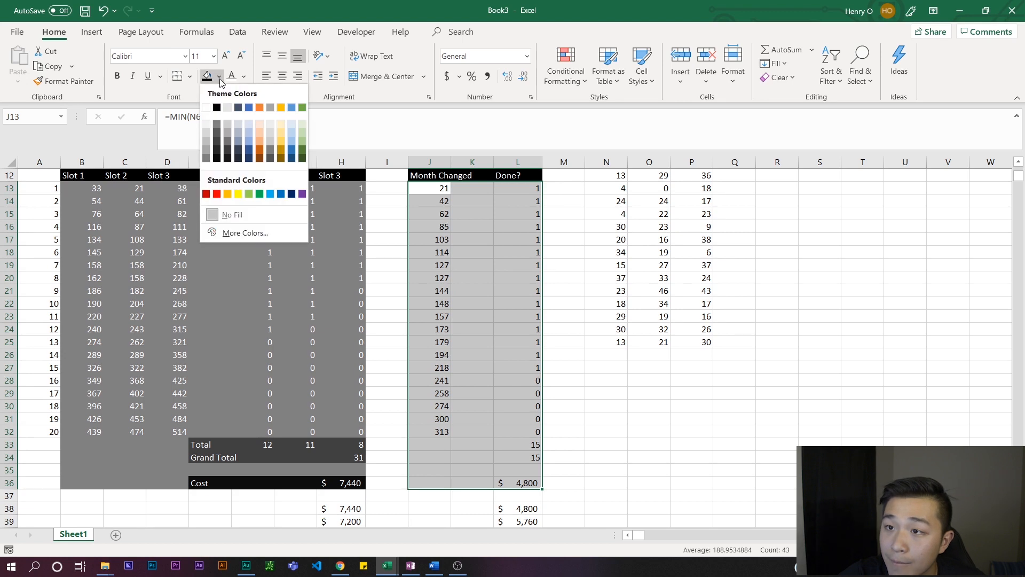
pyautogui.click(217, 124)
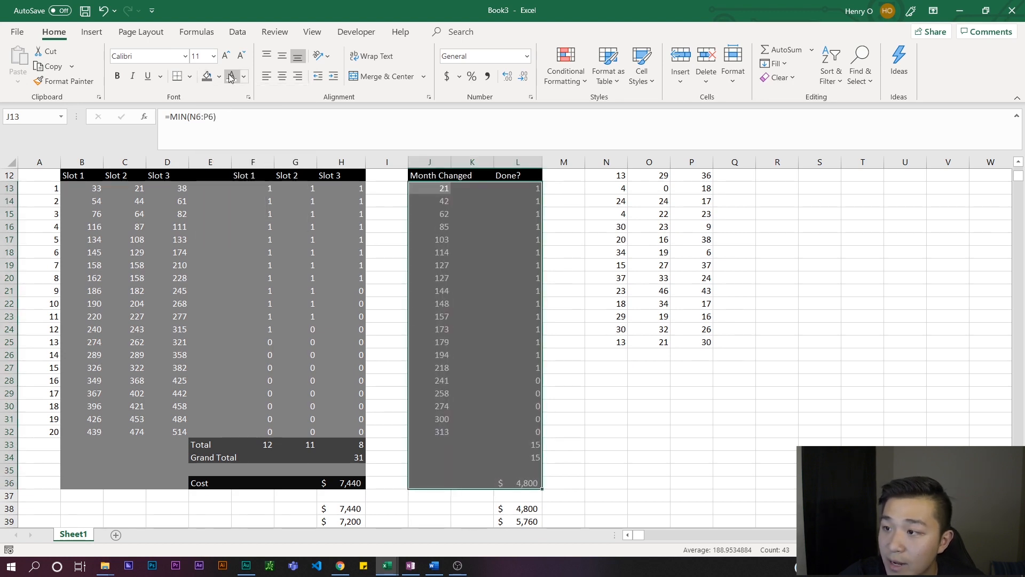
# - Fill the Scenario 2 total rows J33:L34 with dark grey and the cost row J36:L36 with black
pyautogui.moveTo(432, 447); pyautogui.dragTo(534, 458)
pyautogui.click(219, 76)
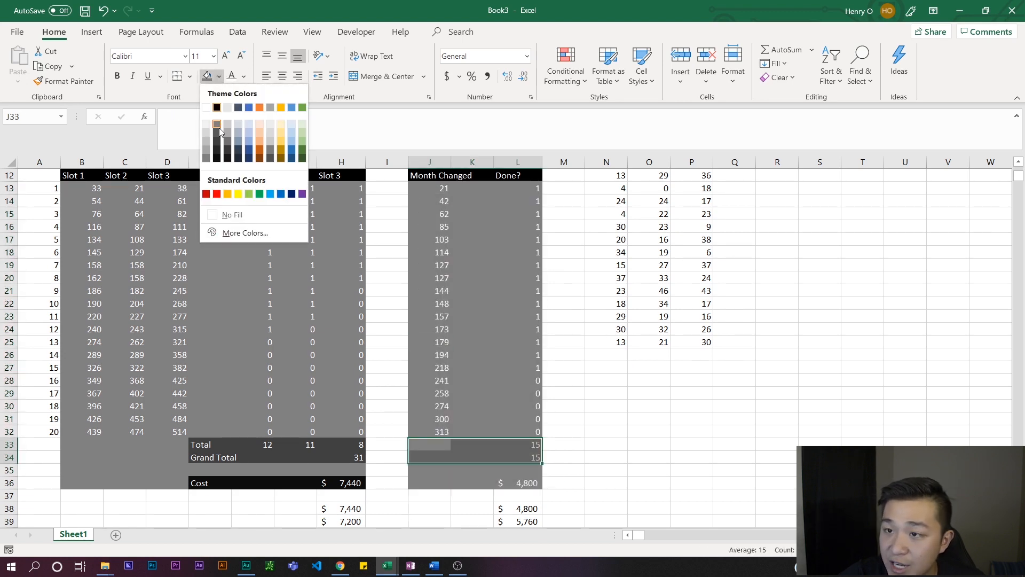
pyautogui.click(217, 140)
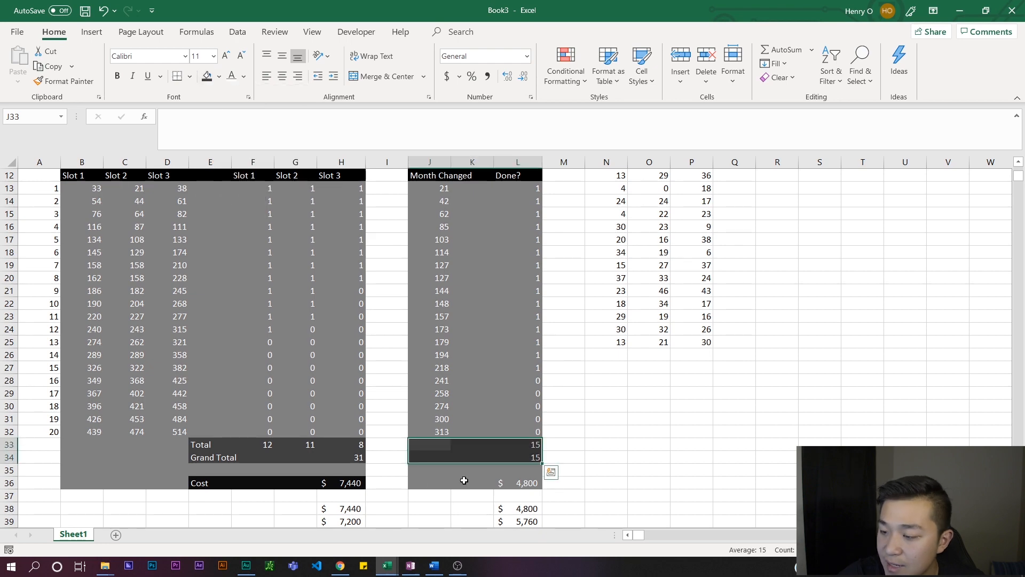
pyautogui.doubleClick(448, 463)
pyautogui.moveTo(433, 481); pyautogui.dragTo(511, 481)
pyautogui.click(219, 80)
pyautogui.click(217, 109)
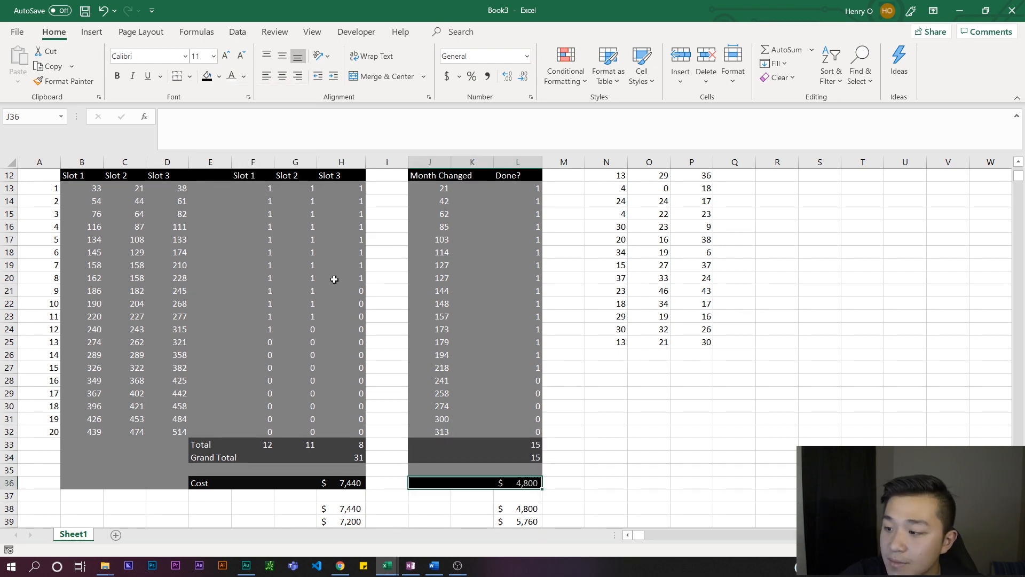
# - Make the Scenario 1 and Scenario 2 headings bold and widen column L to fit the Scenario 2 heading
pyautogui.click(337, 289)
pyautogui.scroll(4, 355, 379)
pyautogui.click(96, 318)
pyautogui.hotkey('ctrl', 'b')
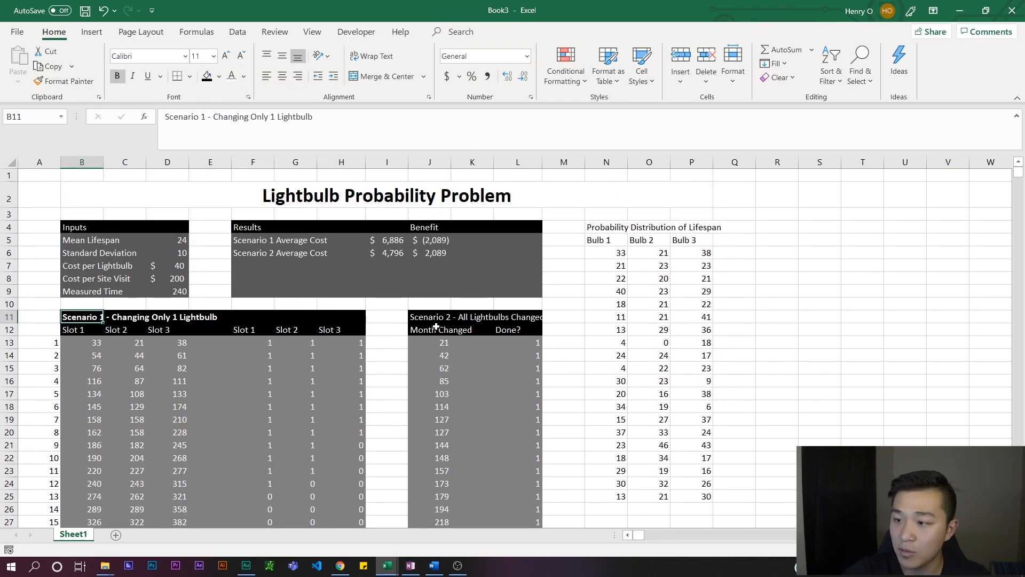
pyautogui.click(429, 317)
pyautogui.hotkey('ctrl', 'b')
pyautogui.click(609, 330)
pyautogui.moveTo(542, 166); pyautogui.dragTo(555, 166)
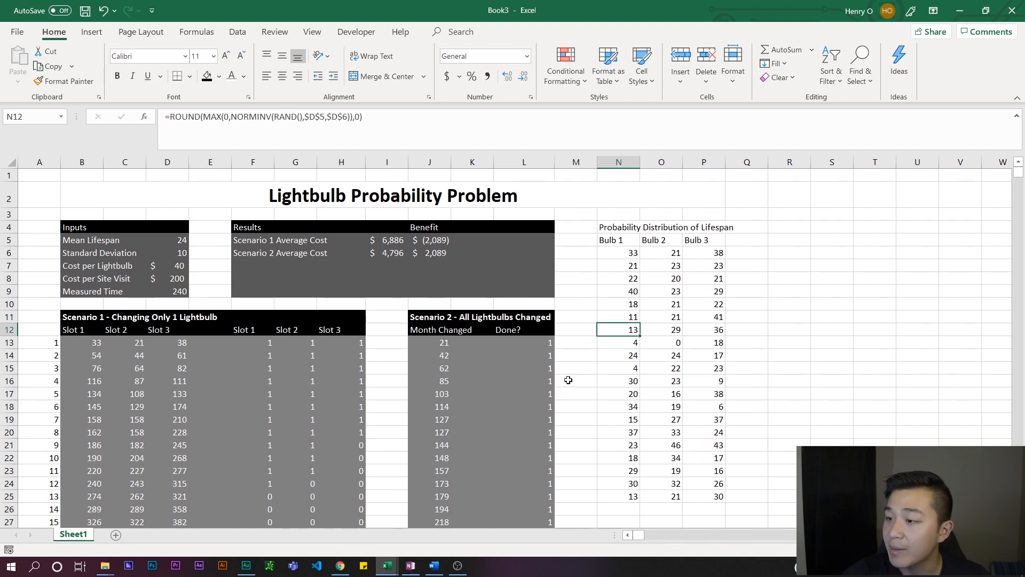
# - Add the heading ID in A12 and fill the ID column A12:A32 with light gold
pyautogui.scroll(-4, 529, 379)
pyautogui.scroll(2, 64, 238)
pyautogui.click(45, 239)
pyautogui.write('ID')
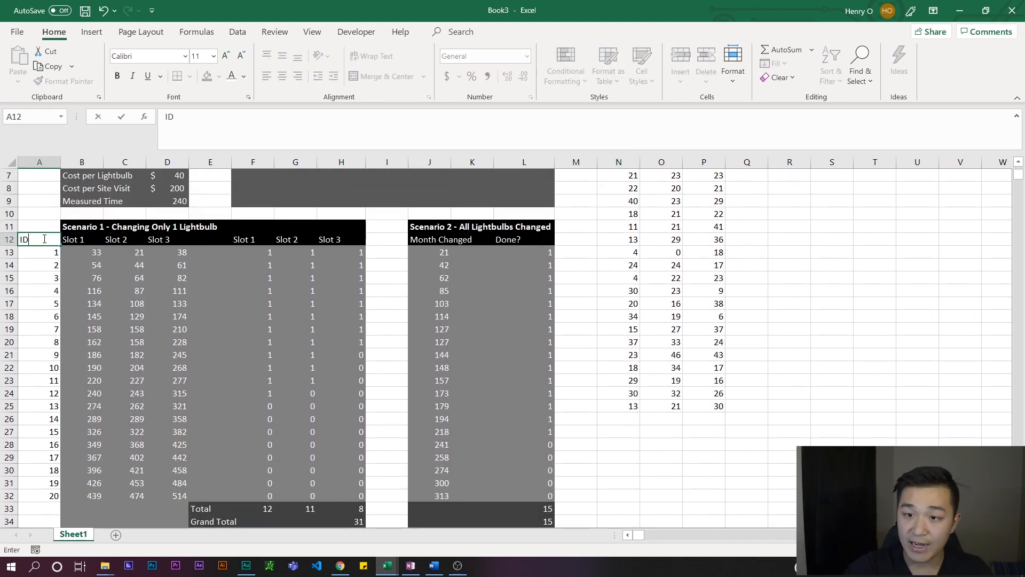
pyautogui.moveTo(40, 239); pyautogui.dragTo(43, 495)
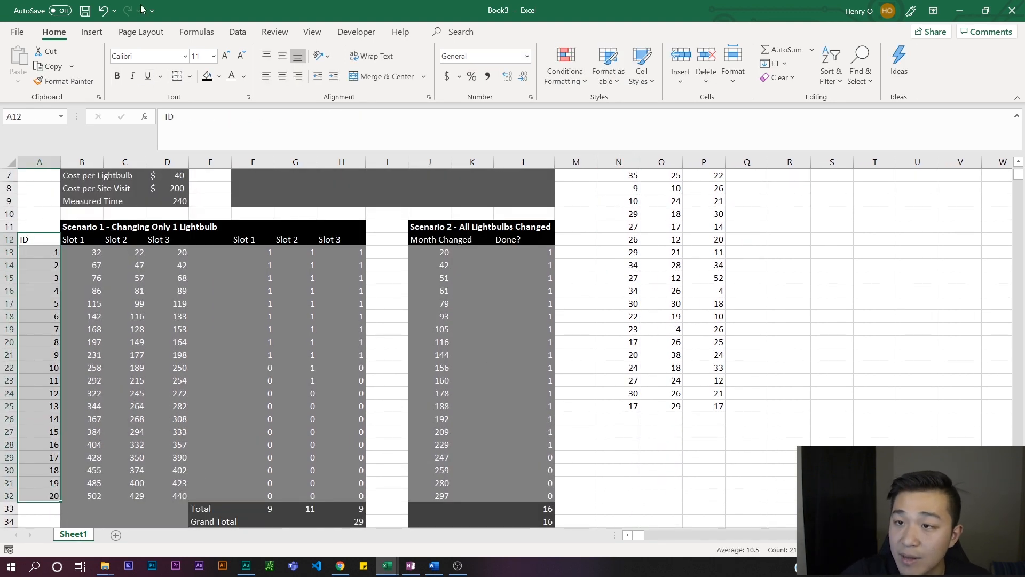
pyautogui.click(220, 79)
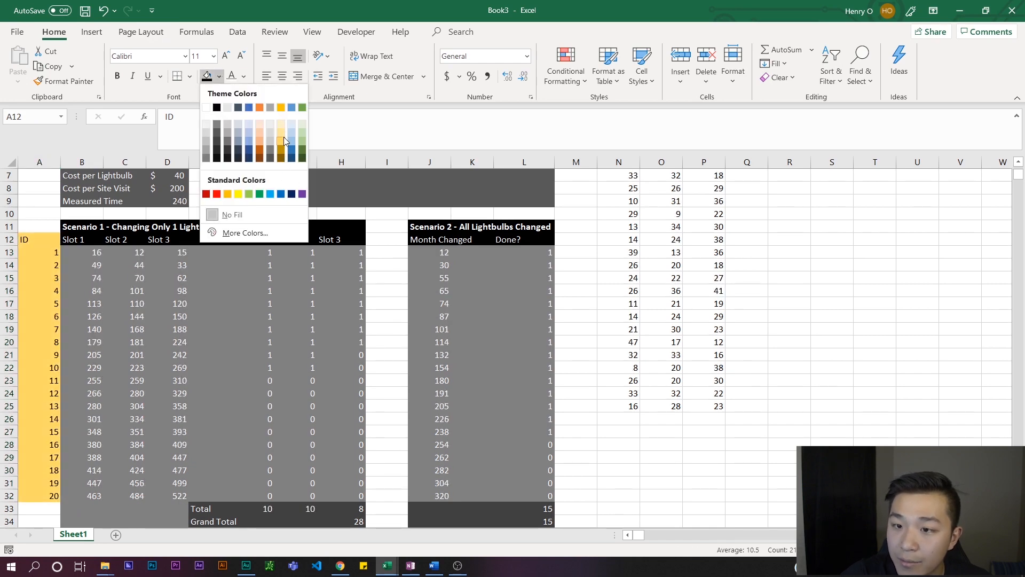
pyautogui.click(281, 141)
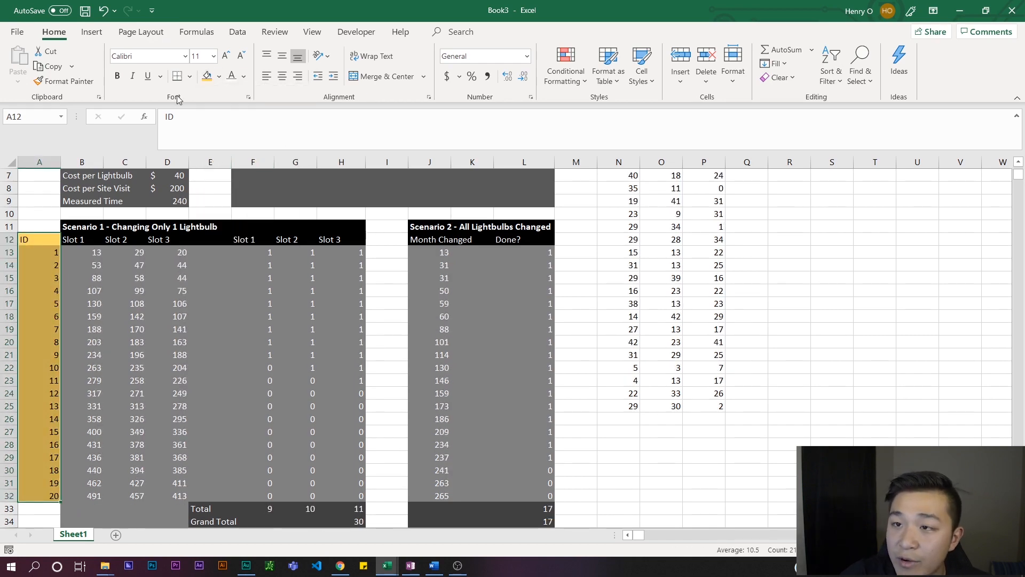
# - Make the ID column A12:A32 bold and fill the lifespan distribution headers N4:P5 with black
pyautogui.click(115, 75)
pyautogui.scroll(2, 219, 275)
pyautogui.moveTo(618, 227); pyautogui.dragTo(713, 241)
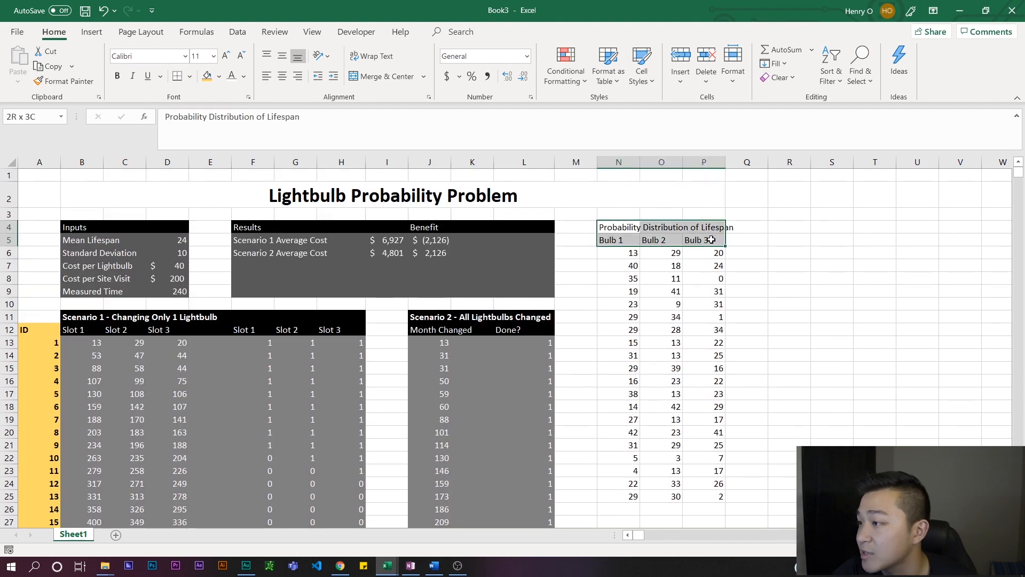
pyautogui.click(219, 76)
pyautogui.click(217, 104)
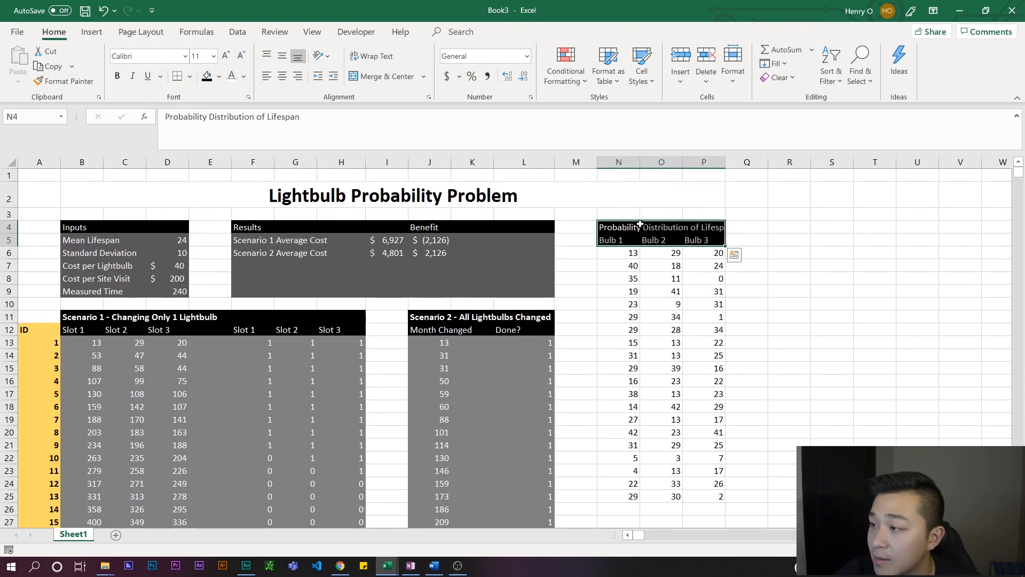
# - Make the Probability Distribution of Lifespan title bold and widen columns N to P so it fits
pyautogui.click(620, 228)
pyautogui.click(116, 79)
pyautogui.moveTo(725, 161); pyautogui.dragTo(745, 161)
pyautogui.moveTo(683, 162); pyautogui.dragTo(656, 161)
# - Fill the lifespan values N6:P25 with medium grey
pyautogui.moveTo(619, 252); pyautogui.dragTo(747, 496)
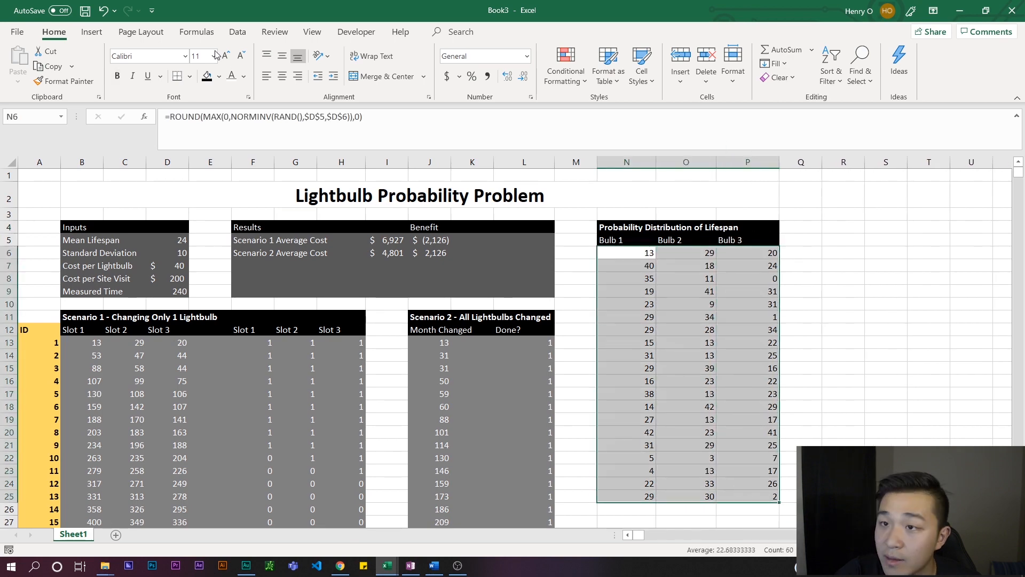
pyautogui.click(219, 75)
pyautogui.click(219, 127)
pyautogui.click(886, 355)
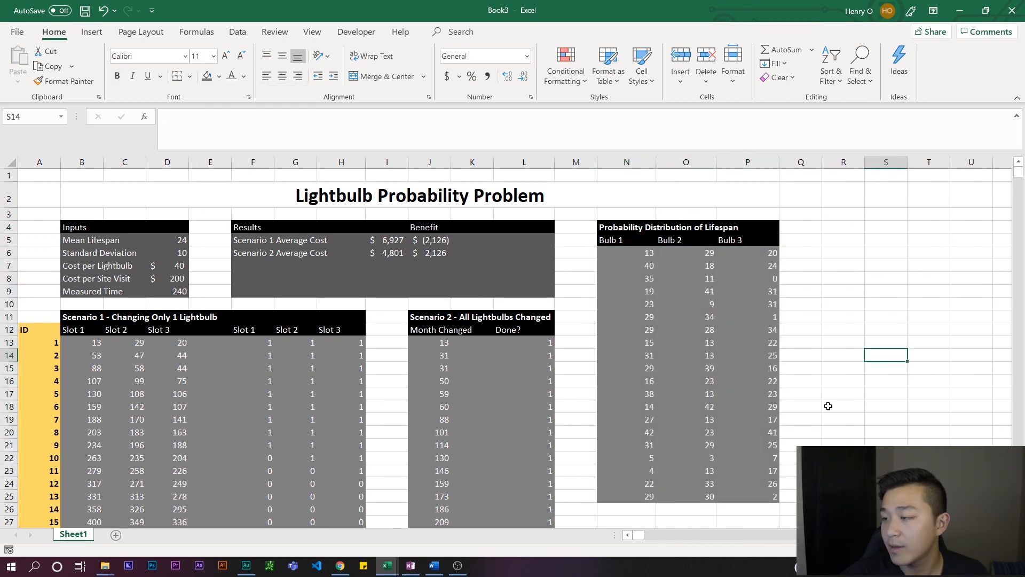
# - Add the label Cost in J36 of the Scenario 2 table
pyautogui.scroll(-8, 221, 338)
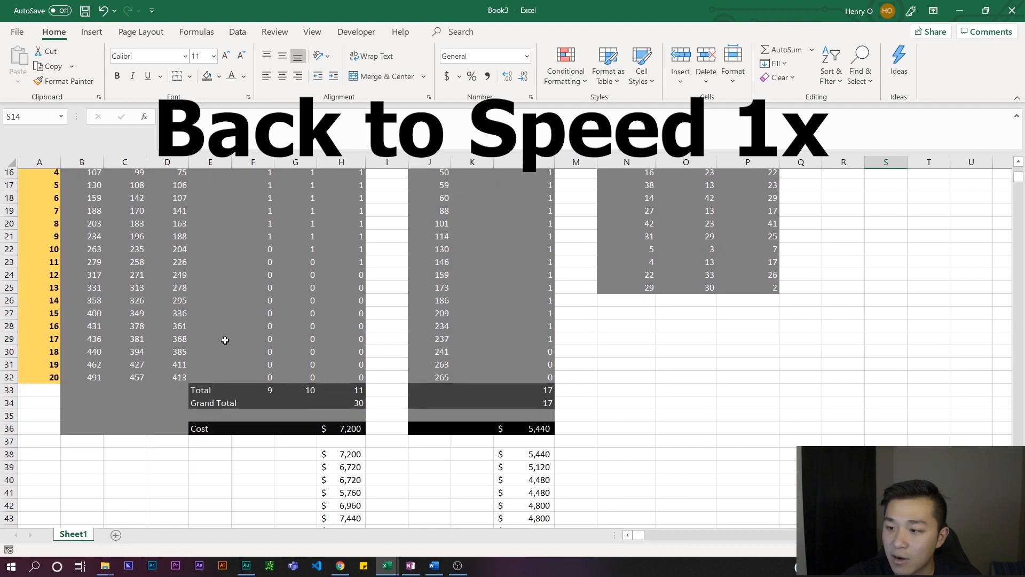
pyautogui.scroll(8, 403, 385)
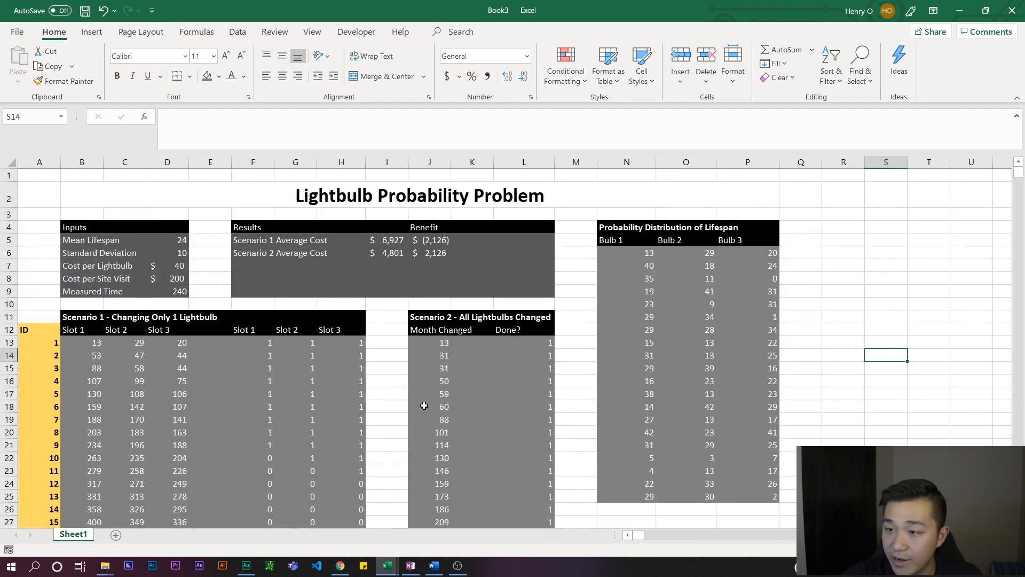
pyautogui.scroll(-5, 424, 406)
pyautogui.click(438, 456)
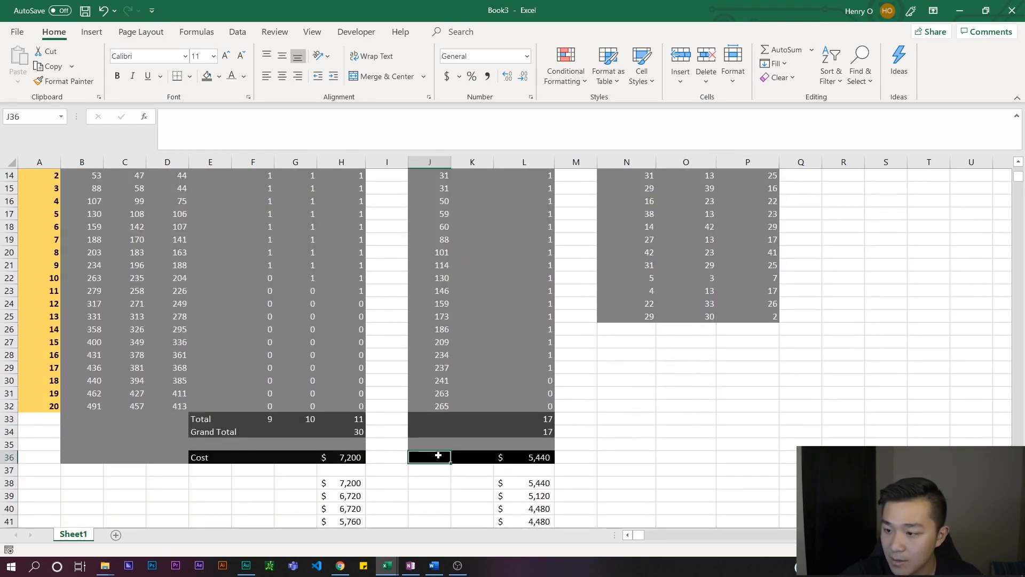
pyautogui.write('Cost')
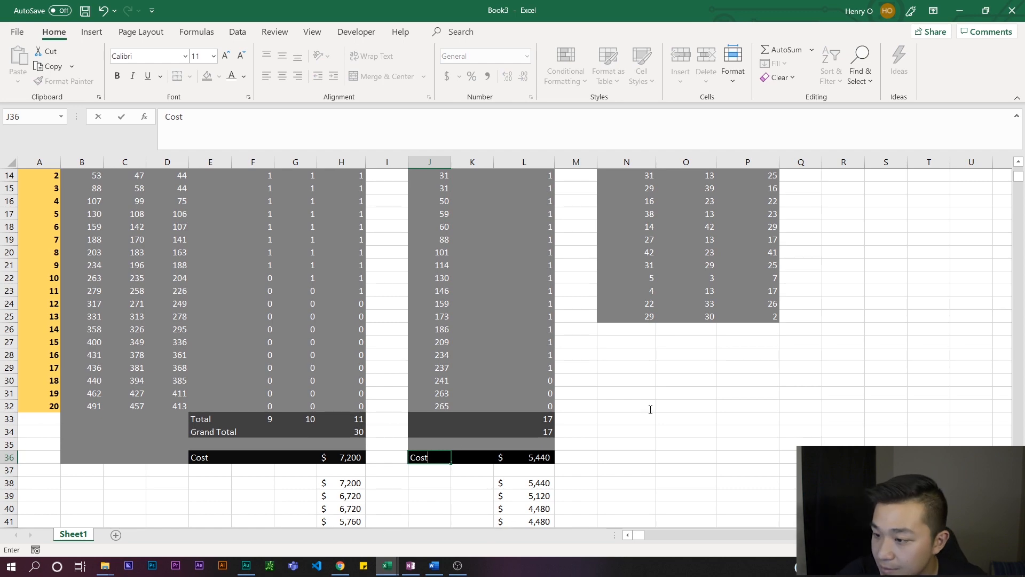
pyautogui.click(650, 410)
# - Label the Scenario 2 summary rows Total in J33 and Grand Total in J34
pyautogui.scroll(2, 587, 419)
pyautogui.scroll(-1, 586, 419)
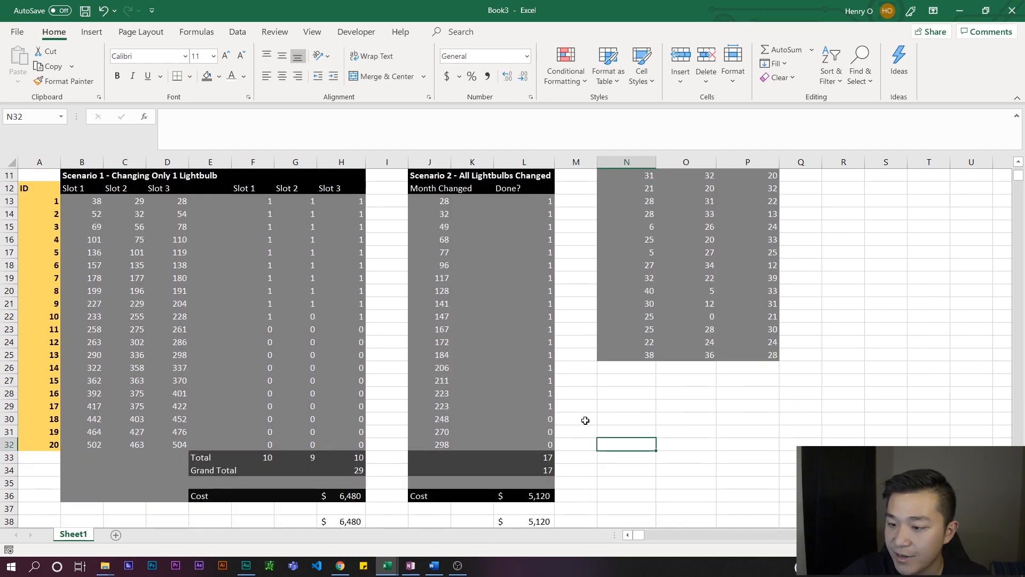
pyautogui.click(420, 445)
pyautogui.click(437, 465)
pyautogui.click(430, 456)
pyautogui.write('Total')
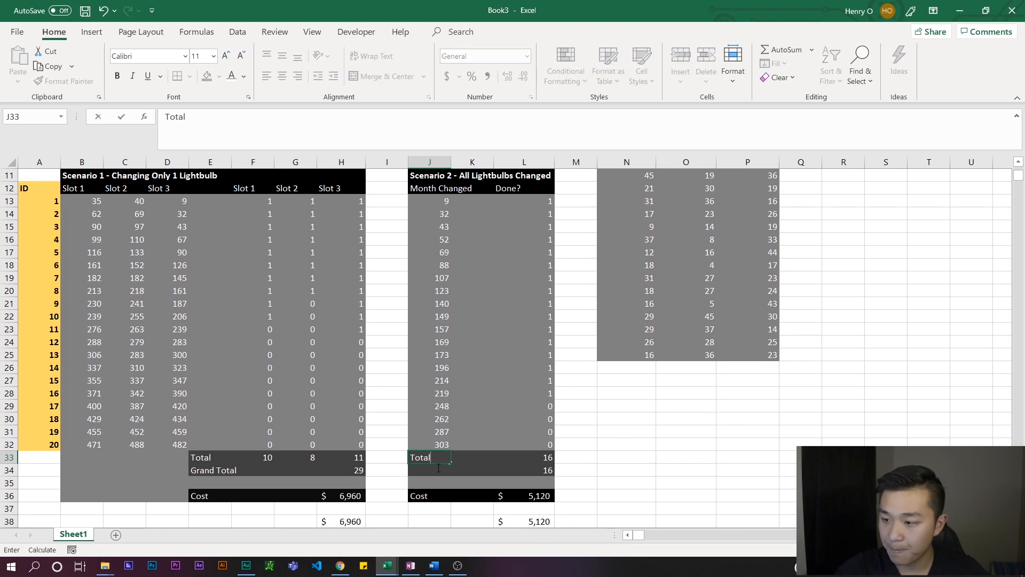
pyautogui.press('Return')
pyautogui.write('Gran')
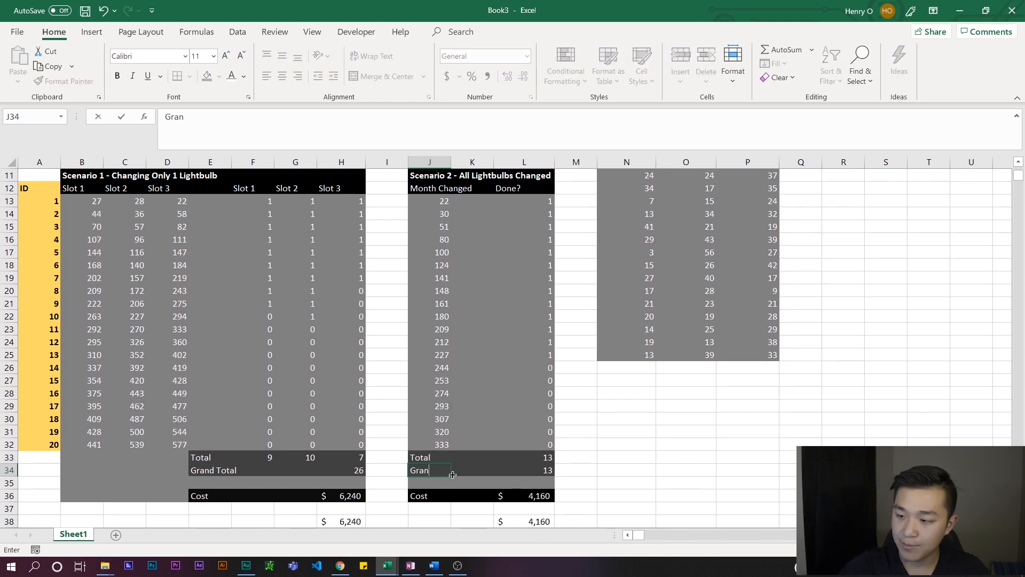
pyautogui.write('d Total')
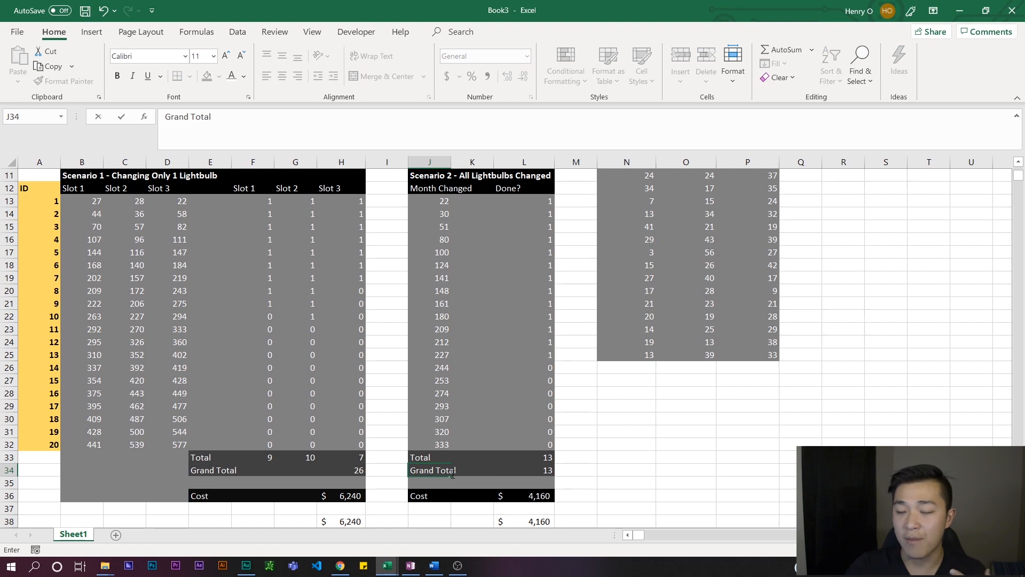
pyautogui.press('Return')
# - Turn off the worksheet gridlines
pyautogui.scroll(4, 452, 475)
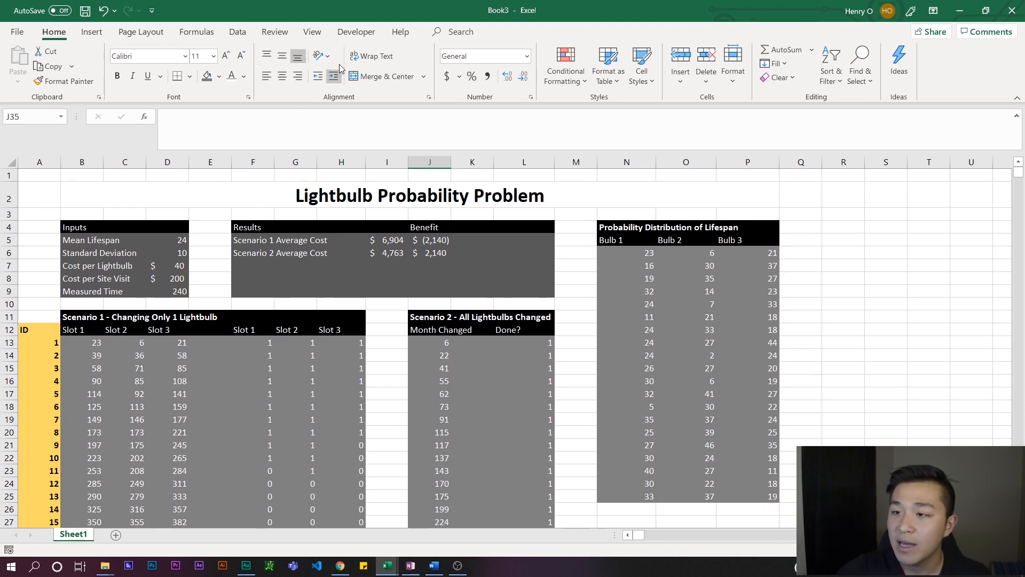
pyautogui.click(313, 31)
pyautogui.click(152, 78)
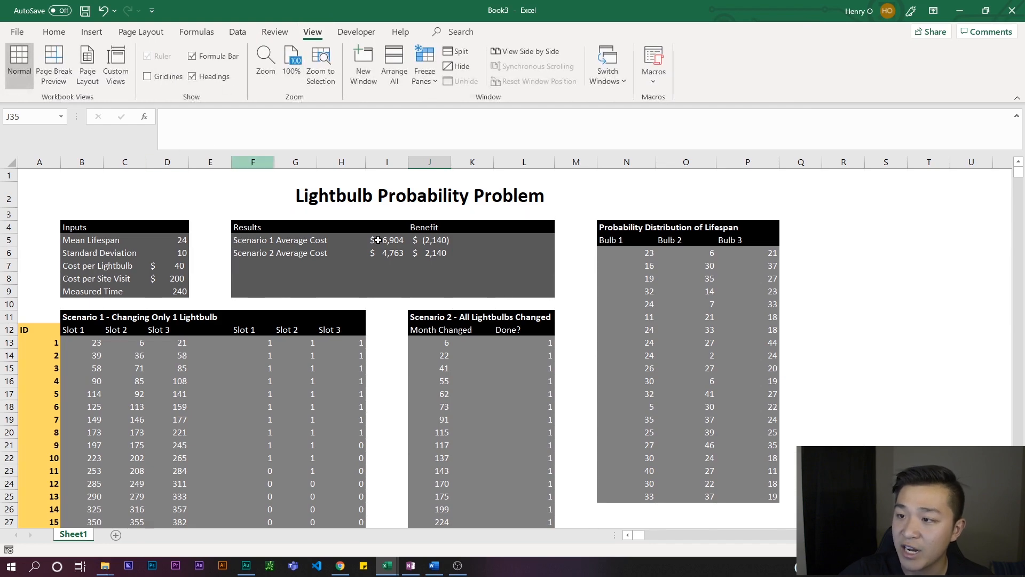
pyautogui.scroll(-2, 563, 322)
pyautogui.scroll(2, 565, 323)
pyautogui.scroll(-1, 415, 315)
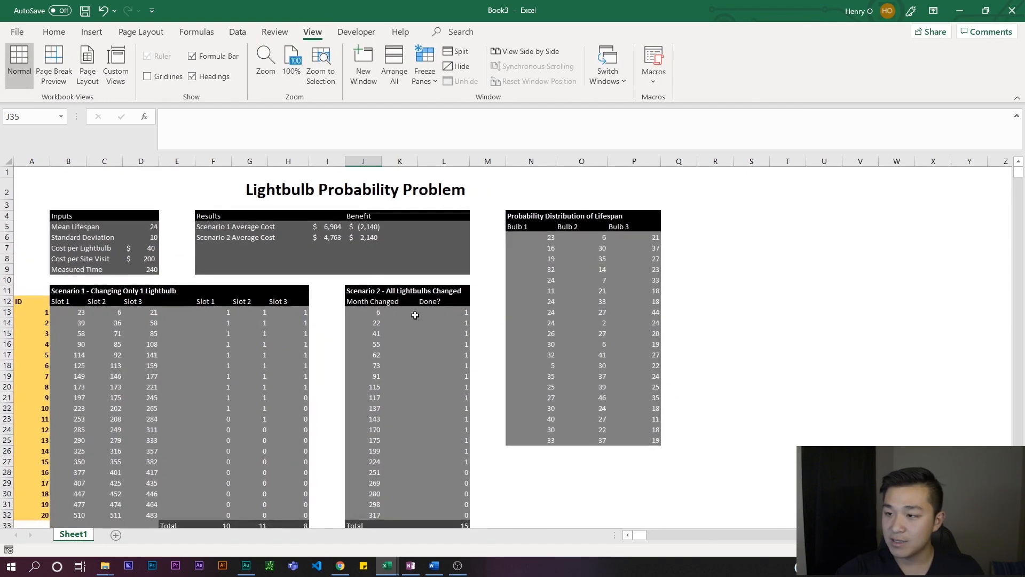
# - Recalculate the model several times to compare the simulated average costs and benefits of both scenarios
pyautogui.press('F9')
pyautogui.press('F9')
pyautogui.press('F9')
pyautogui.press('F9')
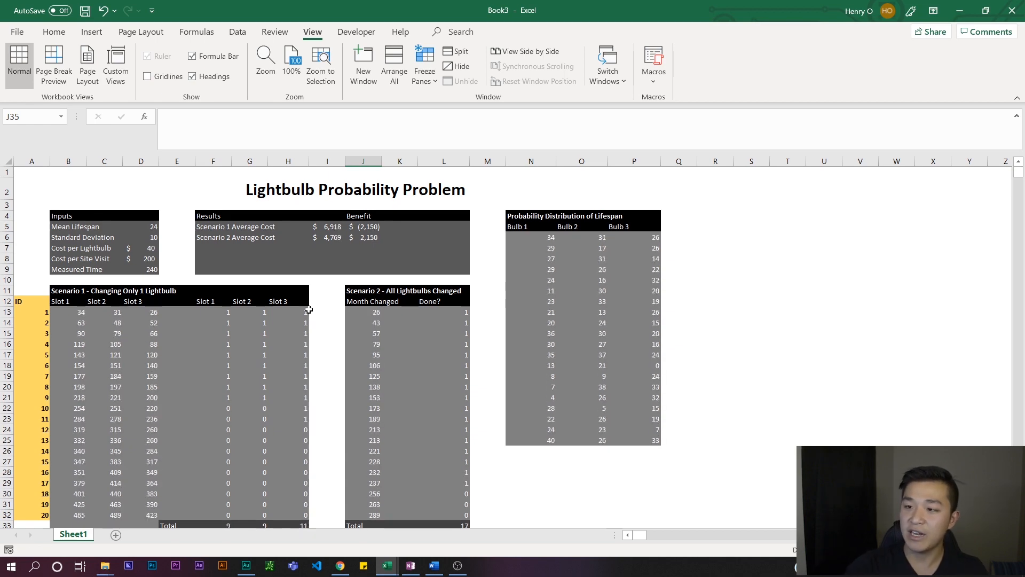
pyautogui.scroll(-8, 267, 390)
pyautogui.press('F9')
pyautogui.scroll(8, 291, 399)
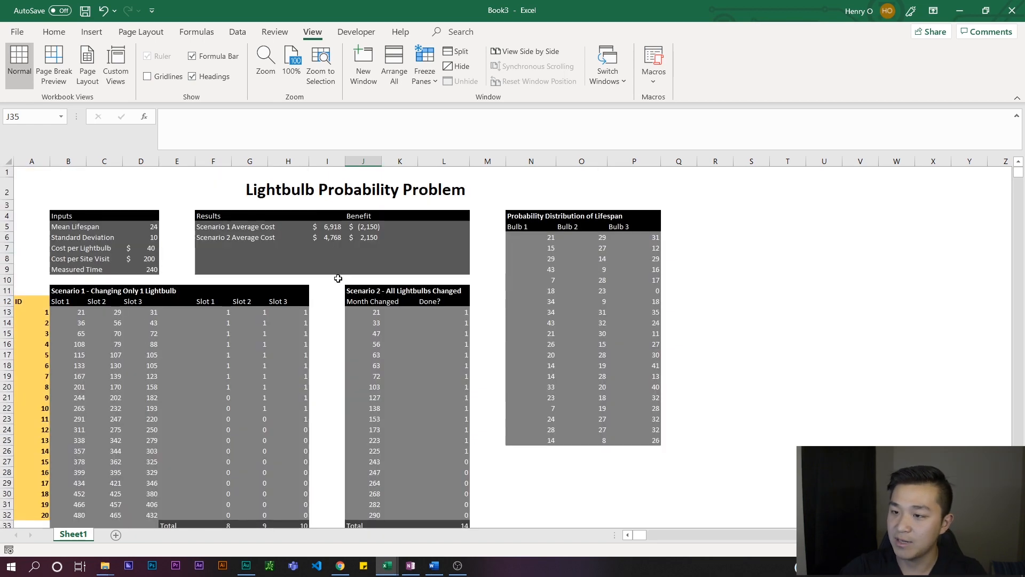
pyautogui.press('F9')
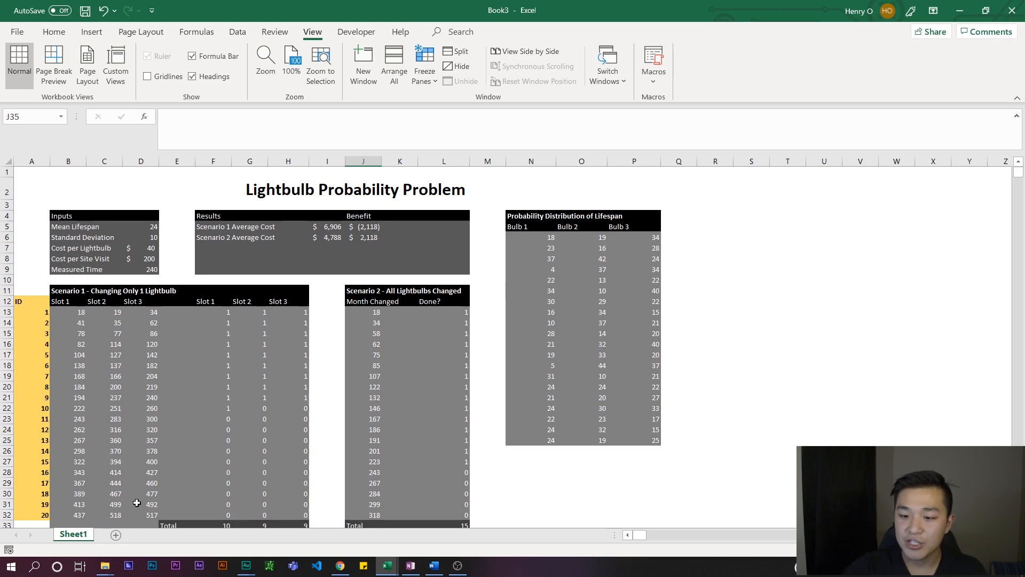
# - Rename the worksheet Sheet1 as Model
pyautogui.doubleClick(88, 537)
pyautogui.write('Model')
pyautogui.press('Return')
pyautogui.write(']')
pyautogui.click(686, 450)
pyautogui.scroll(1, 569, 439)
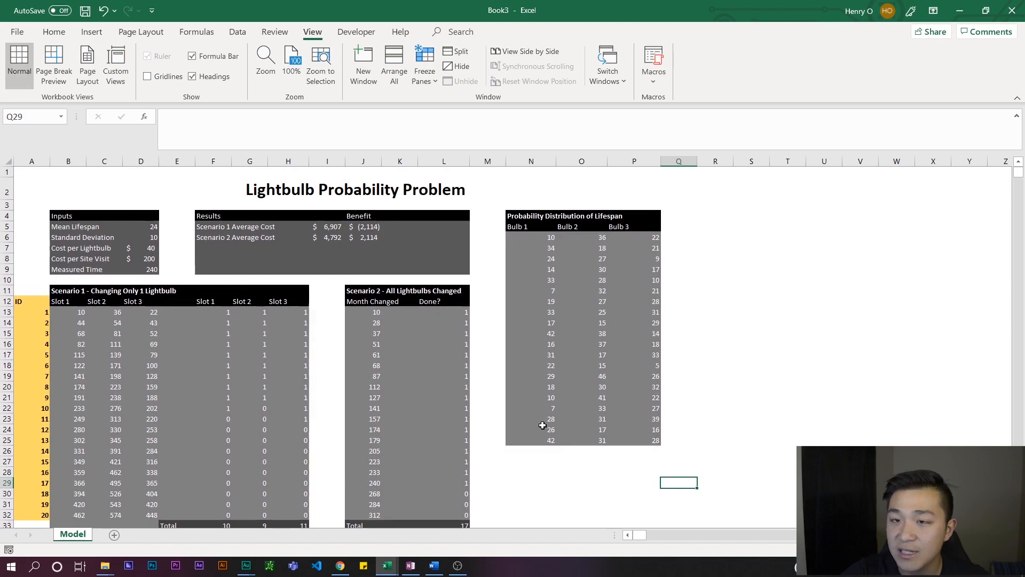